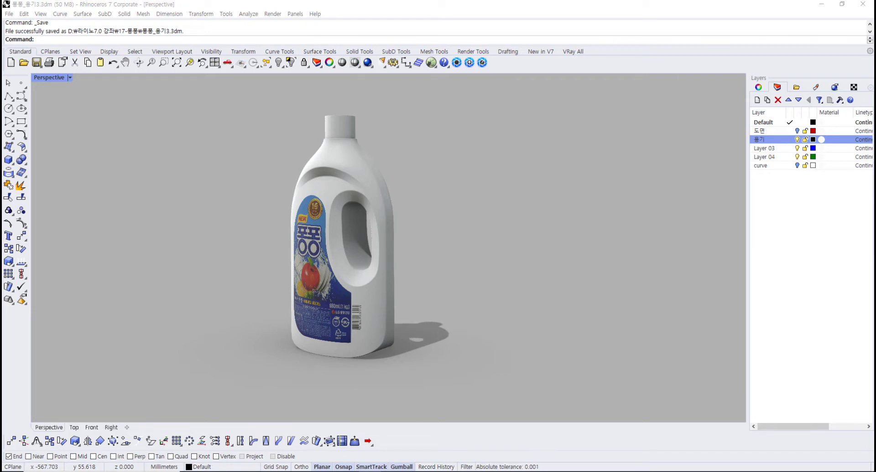
# - Examine the finished detergent bottle's front, label, shoulder recess and handle opening up close from slightly different angles
pyautogui.moveTo(469, 275); pyautogui.dragTo(496, 276, button='right')
pyautogui.moveTo(303, 250); pyautogui.dragTo(315, 244, button='right')
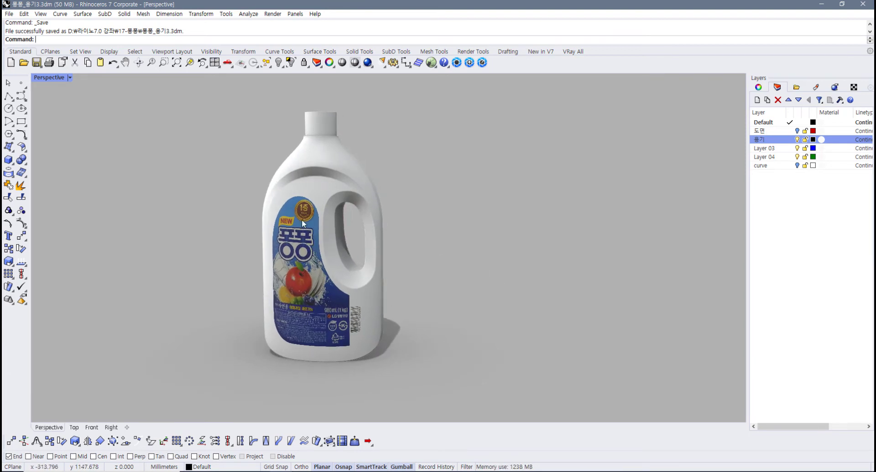
pyautogui.scroll(3, 331, 205)
pyautogui.moveTo(331, 204); pyautogui.dragTo(363, 192, button='right')
pyautogui.scroll(2, 260, 185)
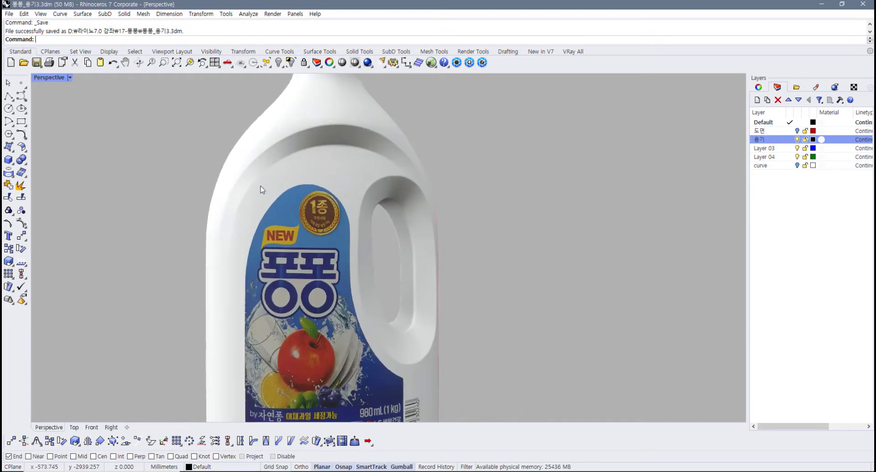
pyautogui.scroll(-2, 250, 212)
pyautogui.moveTo(280, 227); pyautogui.dragTo(309, 186, button='right')
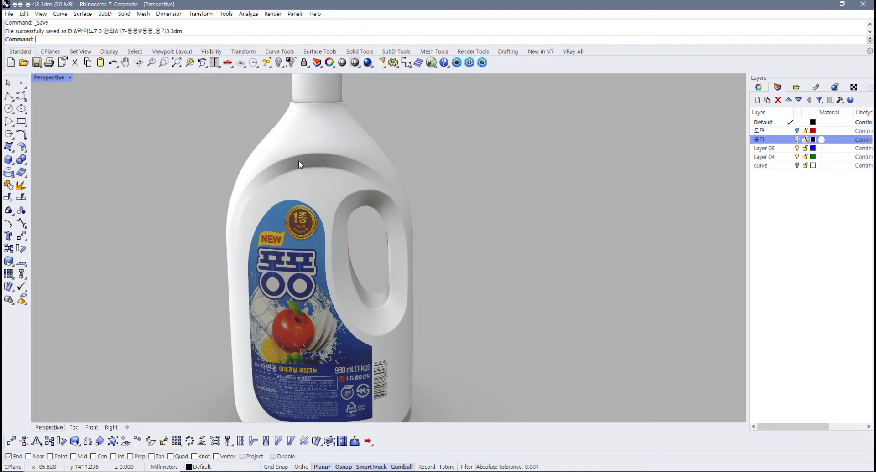
pyautogui.moveTo(237, 224); pyautogui.dragTo(257, 228, button='right')
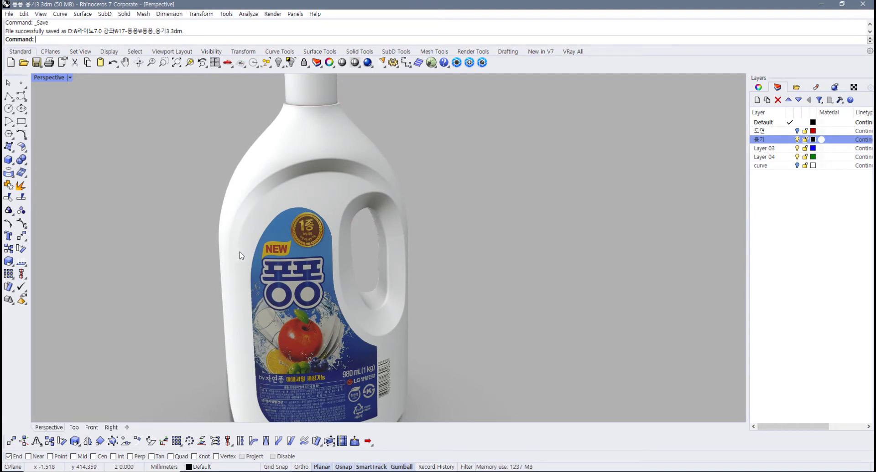
pyautogui.moveTo(239, 252); pyautogui.dragTo(228, 237, button='right')
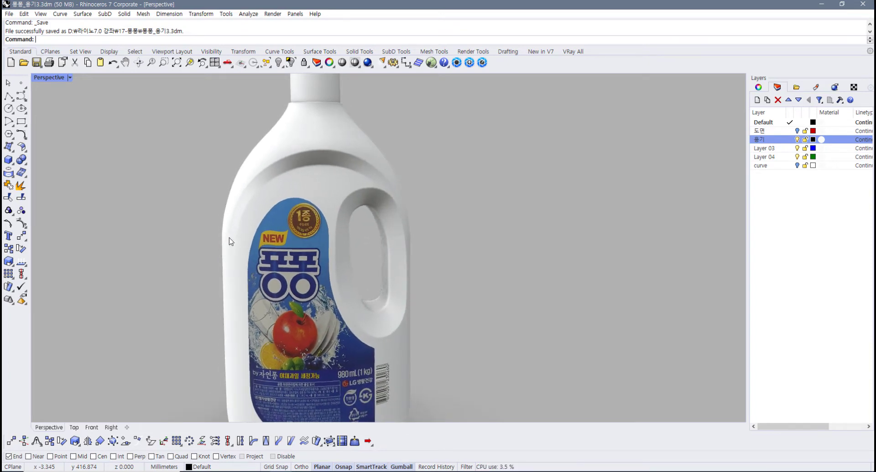
# - Examine the whole bottle from its handle side and base, finishing with a view of the front
pyautogui.scroll(-5, 337, 242)
pyautogui.moveTo(337, 242); pyautogui.dragTo(212, 239, button='right')
pyautogui.scroll(2, 424, 243)
pyautogui.moveTo(377, 250); pyautogui.dragTo(383, 245, button='right')
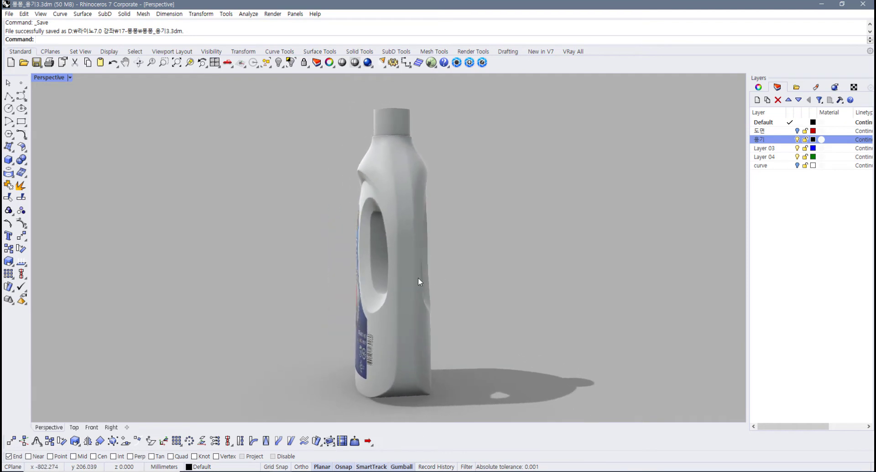
pyautogui.moveTo(418, 282); pyautogui.dragTo(398, 327, button='right')
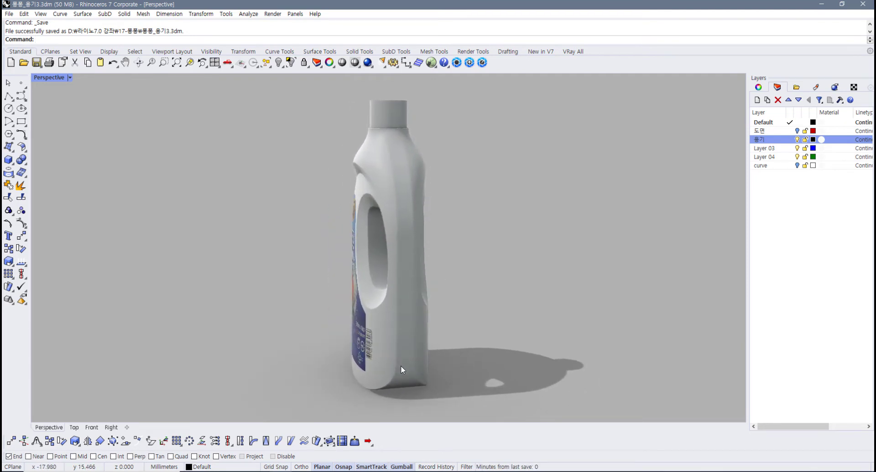
pyautogui.moveTo(402, 364); pyautogui.dragTo(467, 342, button='right')
pyautogui.keyDown('shift'); pyautogui.moveTo(370, 345); pyautogui.dragTo(416, 343, button='right'); pyautogui.keyUp('shift')
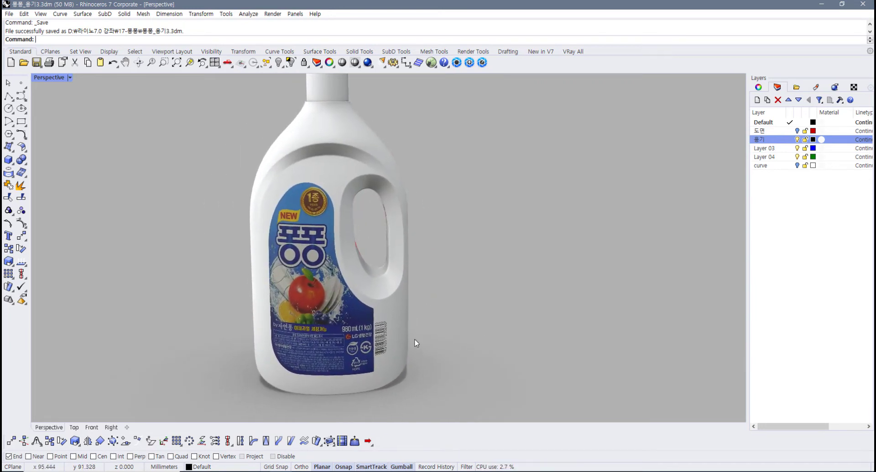
# - Show the 도면 layer, compare the bottle with its reference images from several angles, and hide the layer again
pyautogui.click(797, 131)
pyautogui.moveTo(478, 249); pyautogui.dragTo(406, 262, button='right')
pyautogui.moveTo(465, 270); pyautogui.dragTo(391, 303, button='right')
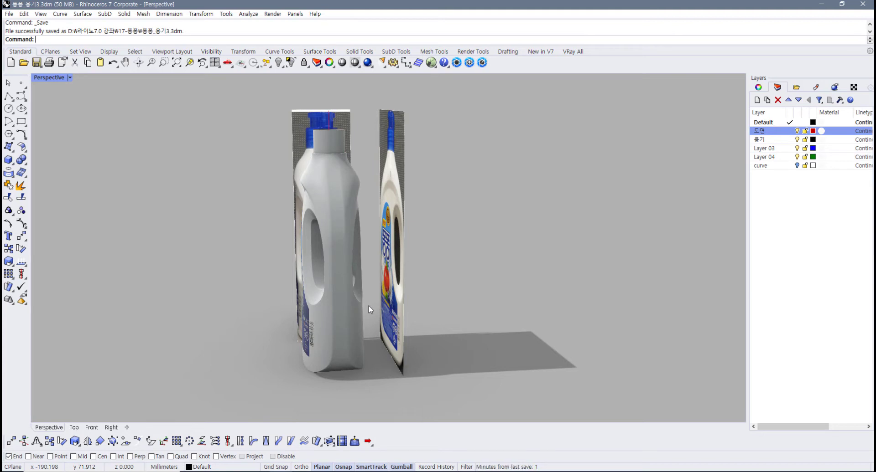
pyautogui.moveTo(369, 306); pyautogui.dragTo(468, 296, button='right')
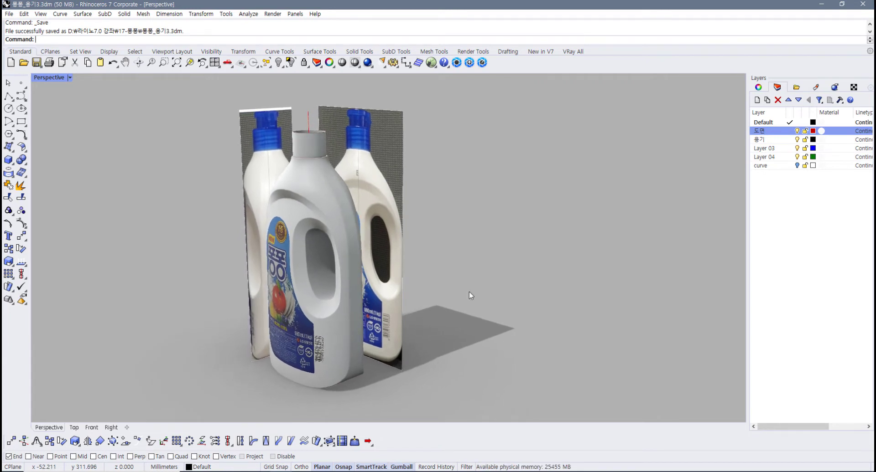
pyautogui.click(797, 131)
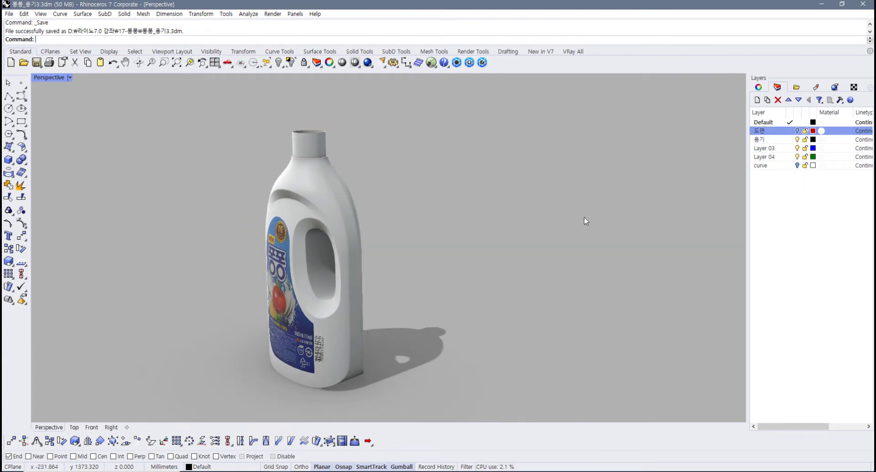
# - Show the 도면 layer, hide the 용기 layer, and examine the side reference image in an enlarged Right view
pyautogui.click(797, 132)
pyautogui.click(797, 140)
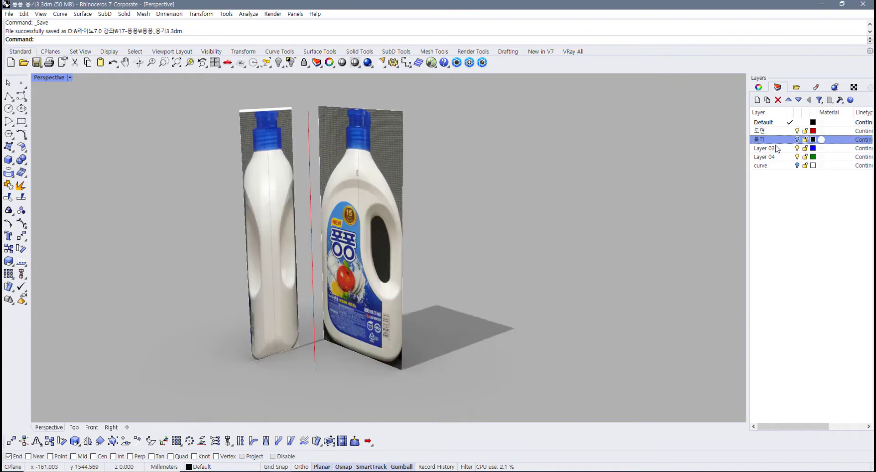
pyautogui.doubleClick(49, 80)
pyautogui.doubleClick(403, 255)
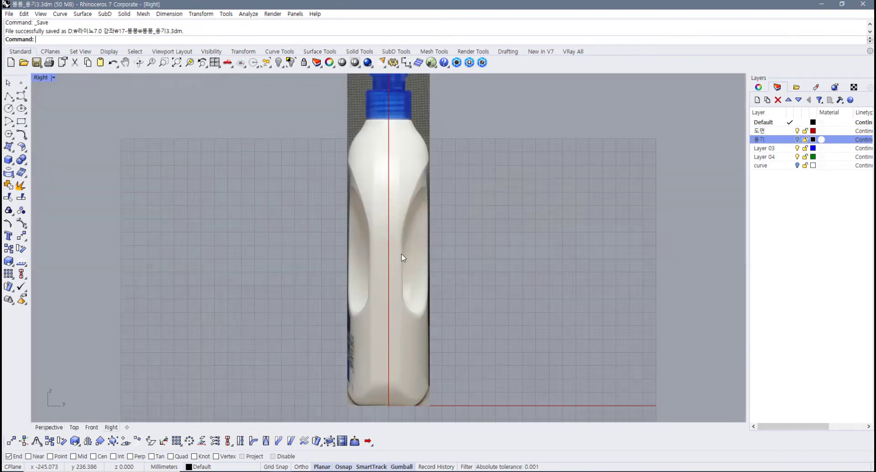
pyautogui.doubleClick(42, 78)
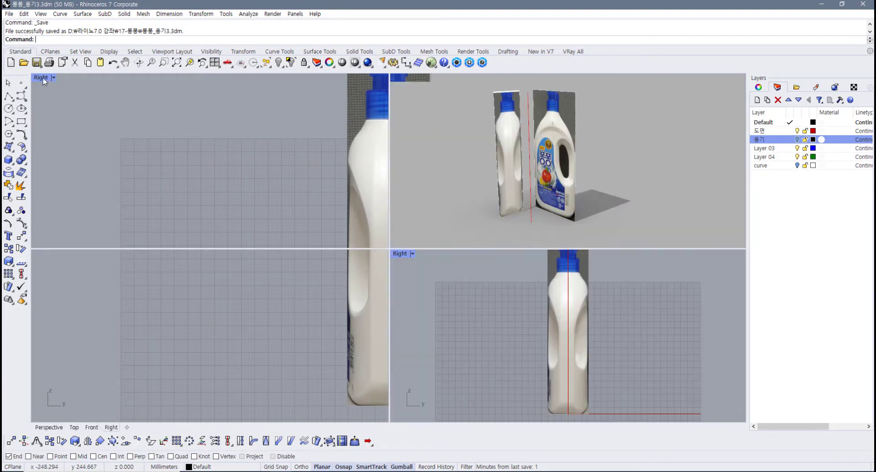
pyautogui.moveTo(461, 340); pyautogui.dragTo(384, 347, button='right')
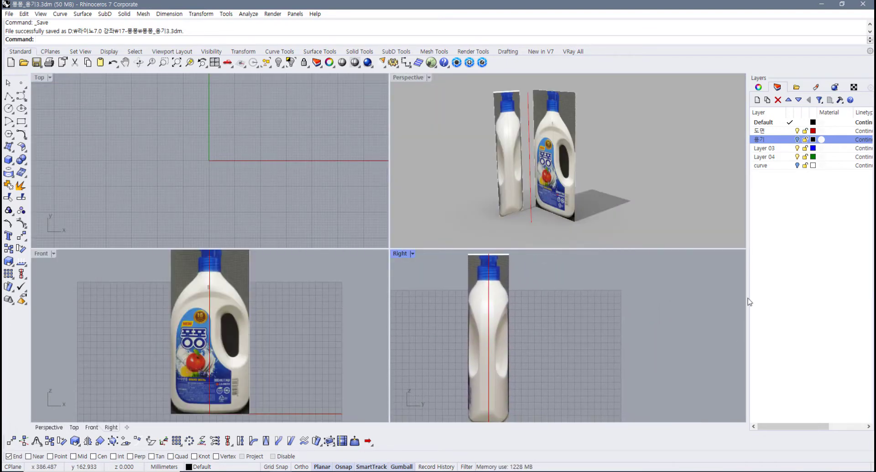
pyautogui.doubleClick(402, 256)
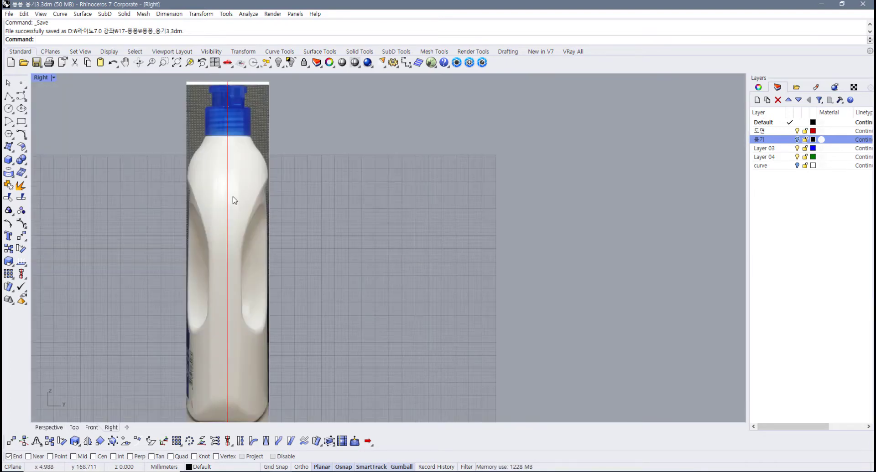
pyautogui.moveTo(235, 195); pyautogui.dragTo(313, 196, button='right')
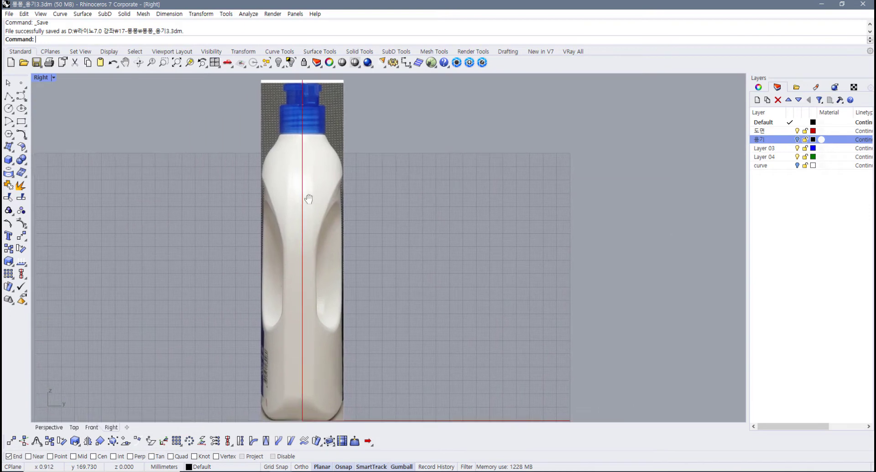
pyautogui.doubleClick(41, 78)
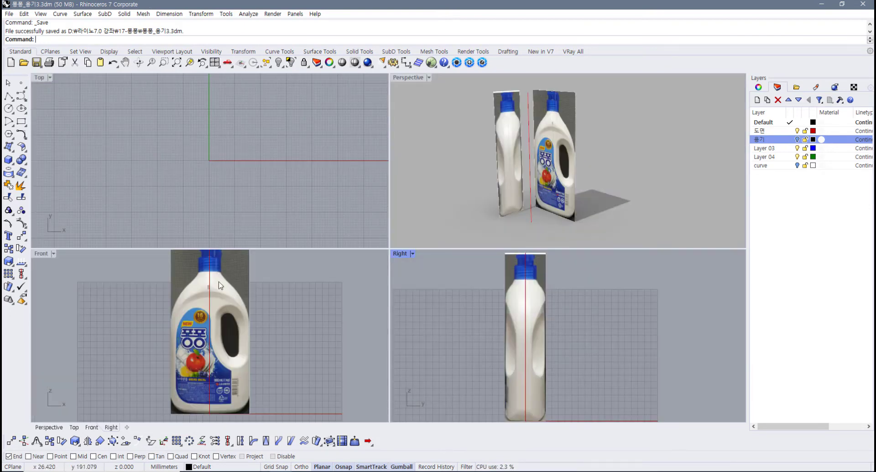
# - Examine the cap, neck and height label on the front reference image, and compare it with the side image
pyautogui.scroll(6, 223, 288)
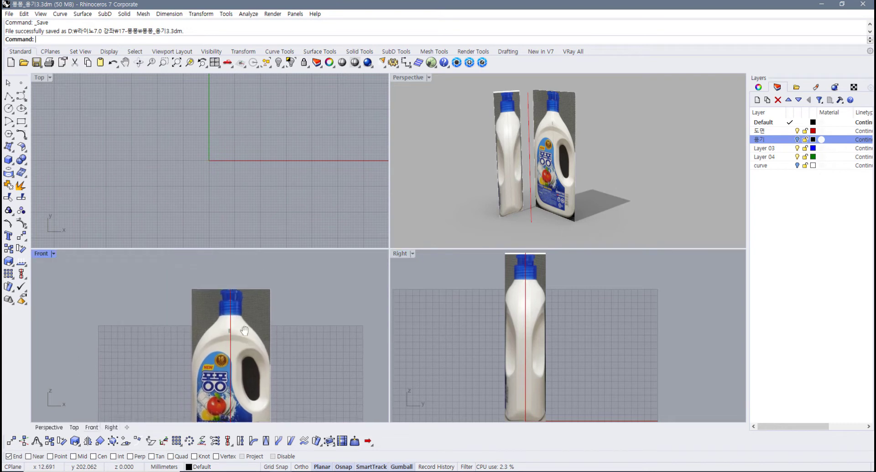
pyautogui.scroll(2, 208, 348)
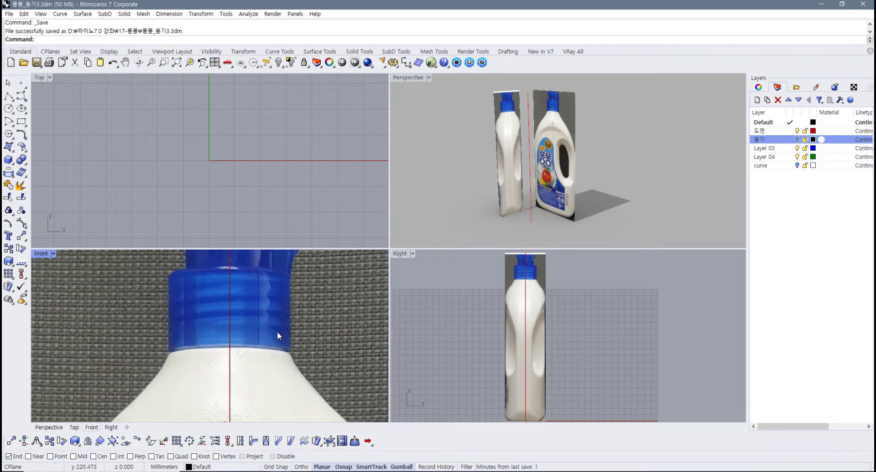
pyautogui.scroll(-2, 222, 330)
pyautogui.scroll(-1, 218, 321)
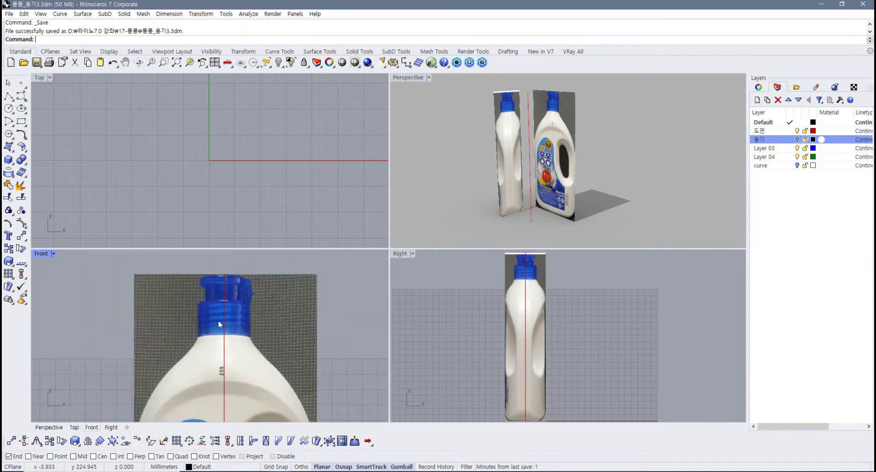
pyautogui.scroll(-3, 218, 321)
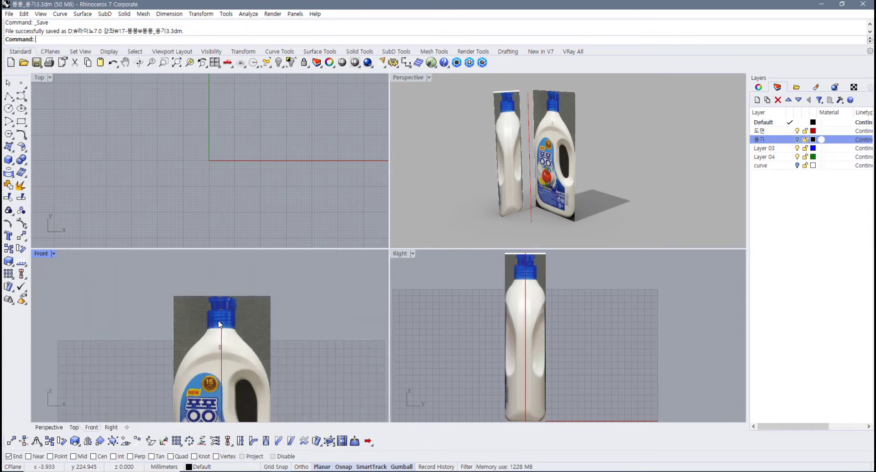
pyautogui.moveTo(228, 334); pyautogui.dragTo(241, 307, button='right')
pyautogui.scroll(5, 239, 306)
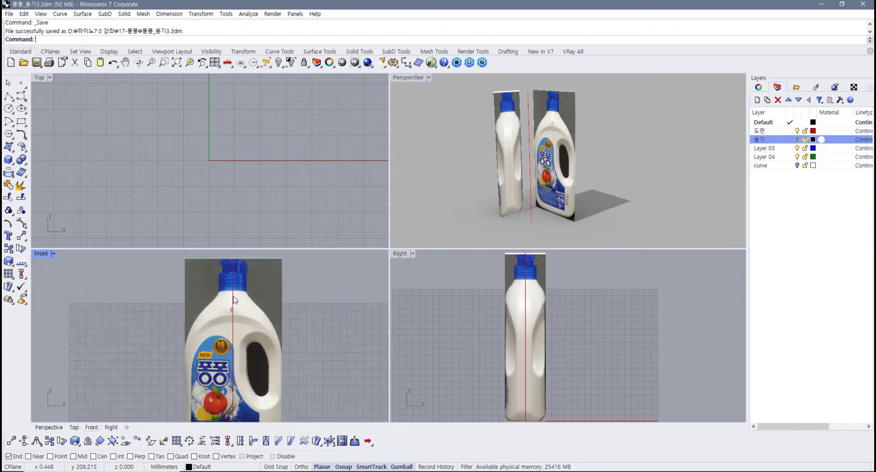
pyautogui.scroll(3, 479, 321)
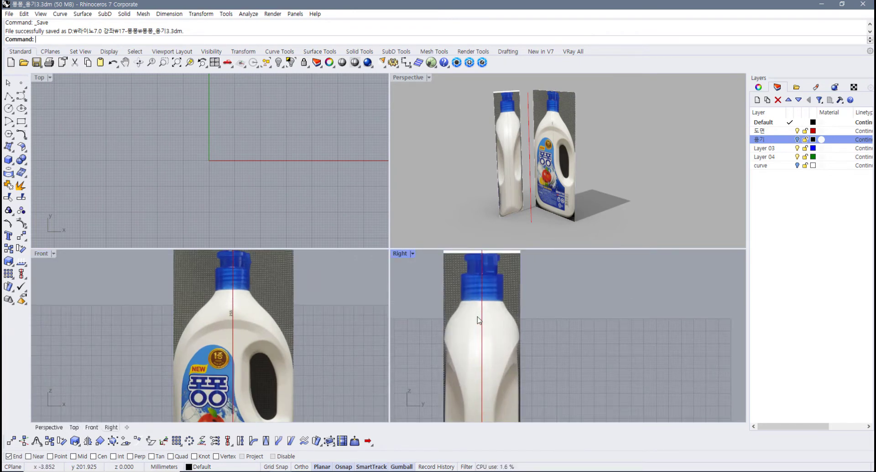
pyautogui.moveTo(586, 191); pyautogui.dragTo(531, 185, button='right')
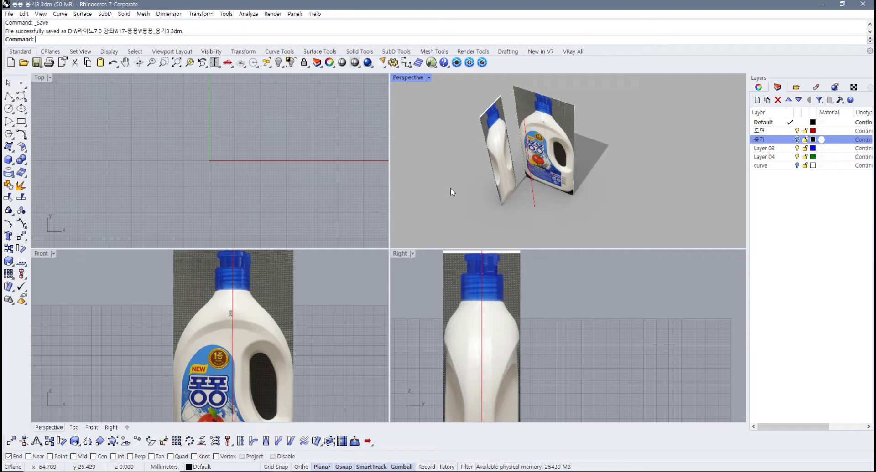
# - Start a new file from the Small Objects - Millimeters template without saving changes to the current model
pyautogui.click(11, 62)
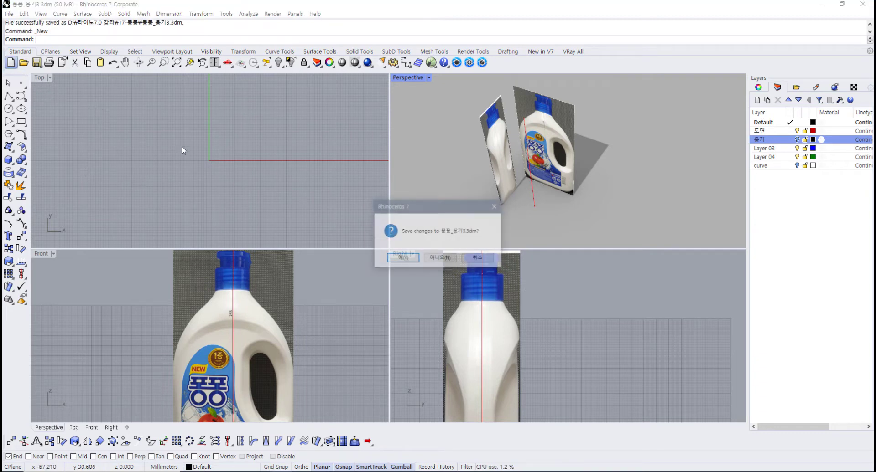
pyautogui.click(439, 258)
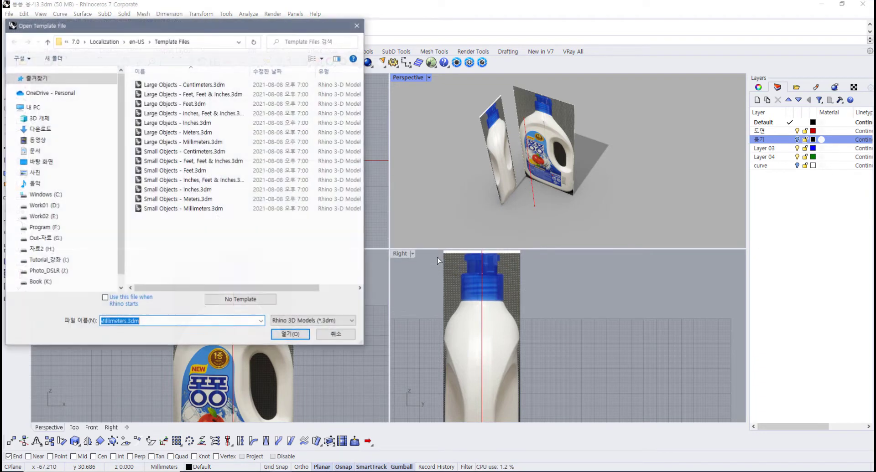
pyautogui.doubleClick(200, 209)
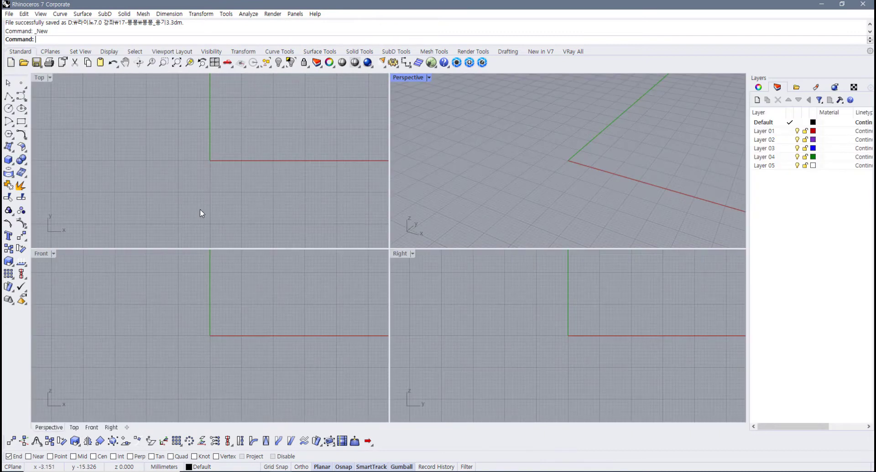
# - Draw a vertical 255 mm polyline upward from the origin in the Front view with Ortho on
pyautogui.moveTo(218, 369); pyautogui.dragTo(191, 397, button='right')
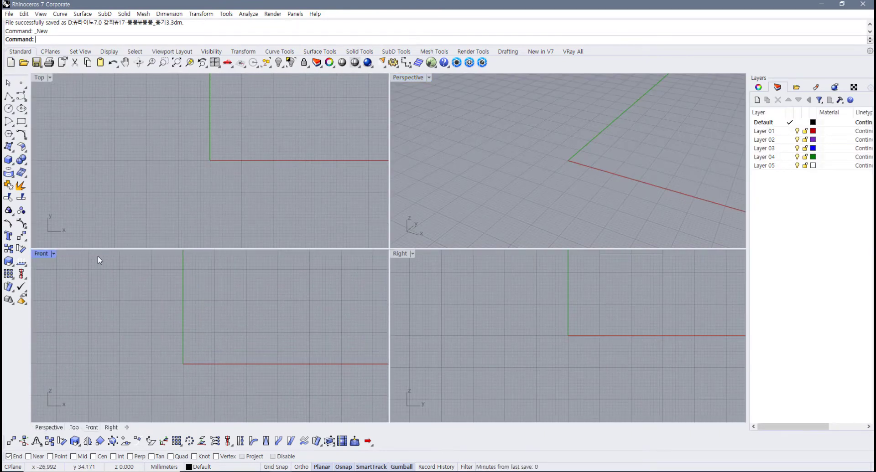
pyautogui.click(9, 97)
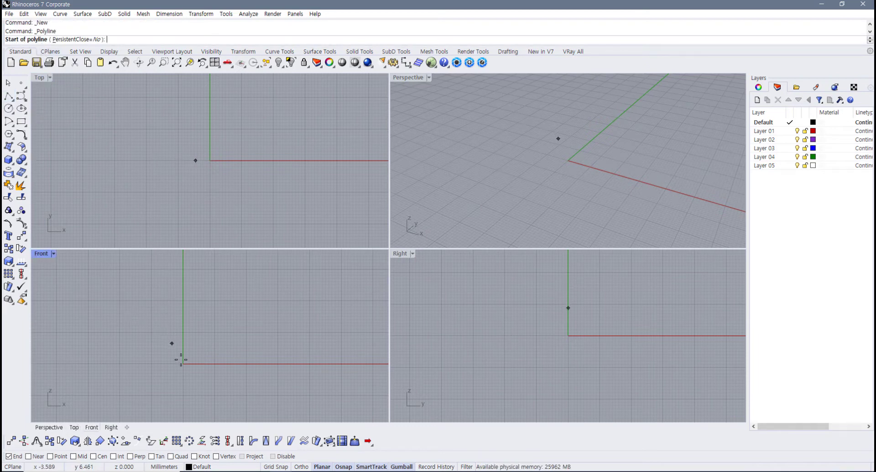
pyautogui.write('0')
pyautogui.press('Return')
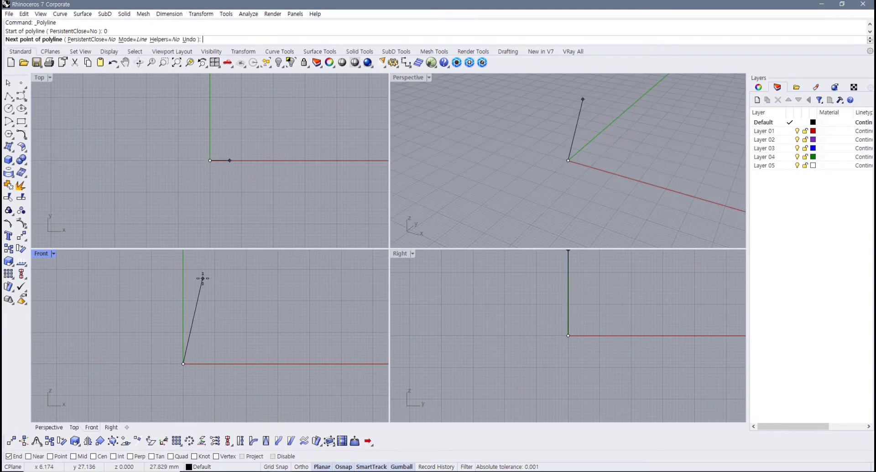
pyautogui.write('255')
pyautogui.press('Return')
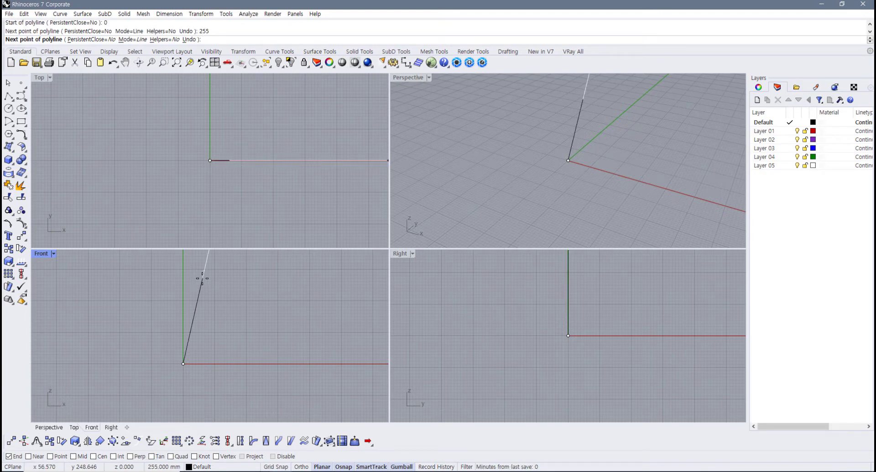
pyautogui.press('F8')
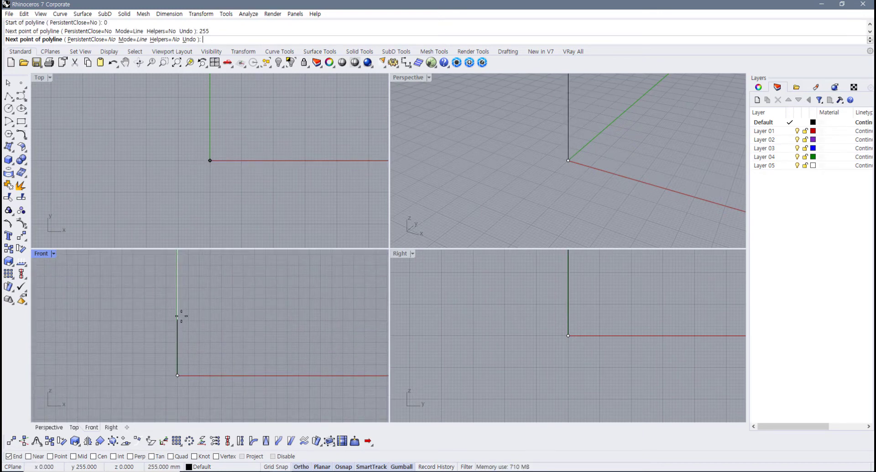
pyautogui.scroll(-3, 182, 319)
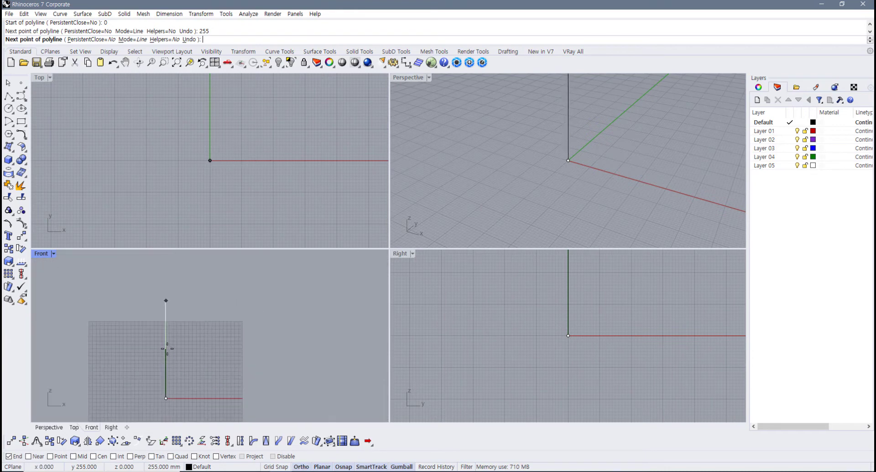
pyautogui.click(169, 345)
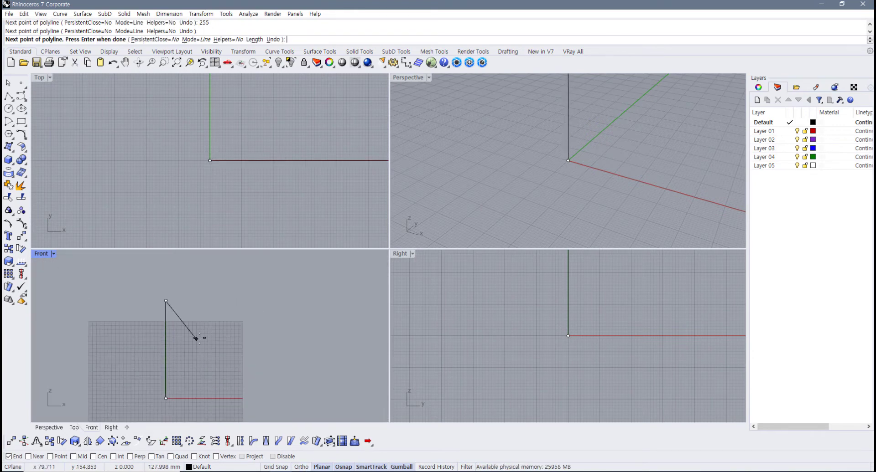
pyautogui.press('Return')
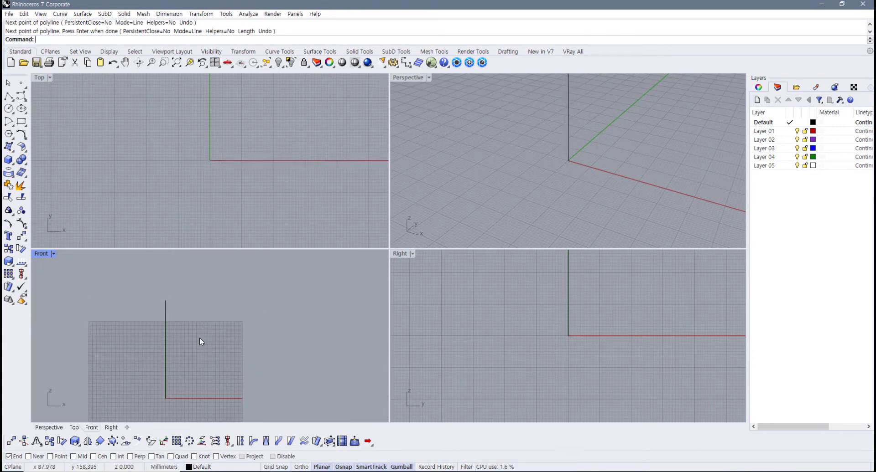
# - Insert side-pong.jpg as a Picture in the Right view, sized from the height line's lower end to its upper end
pyautogui.moveTo(559, 333); pyautogui.dragTo(504, 391, button='right')
pyautogui.scroll(-5, 497, 387)
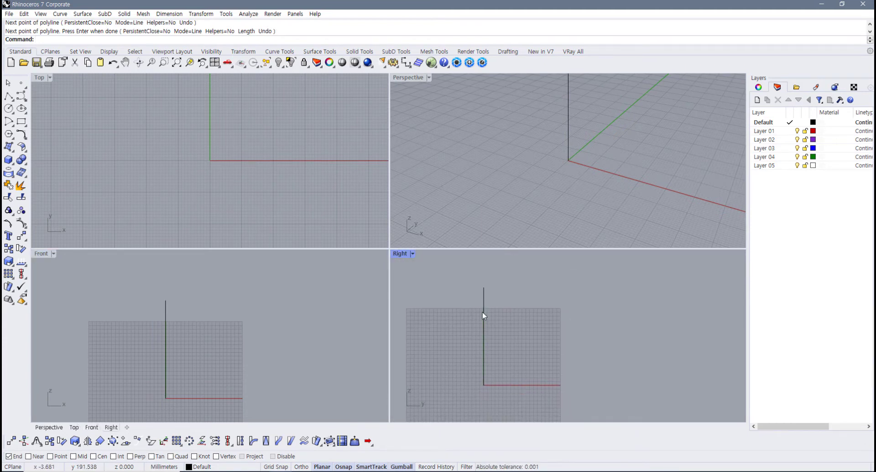
pyautogui.moveTo(486, 381); pyautogui.dragTo(462, 376, button='right')
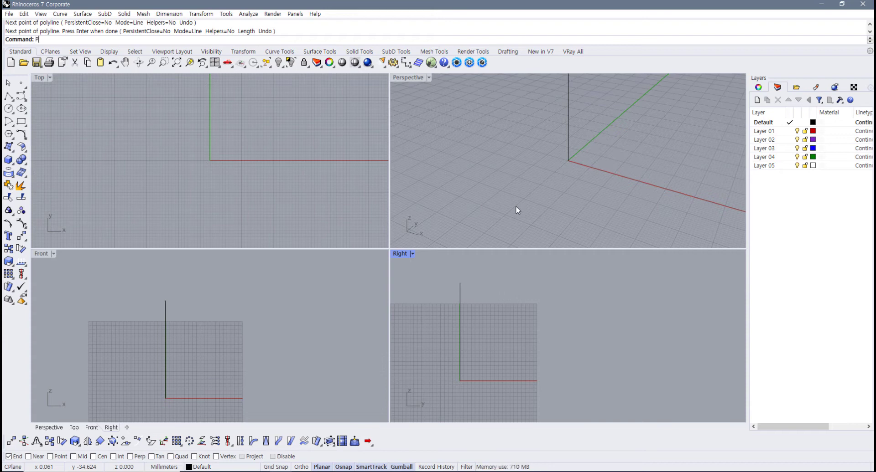
pyautogui.write('pi')
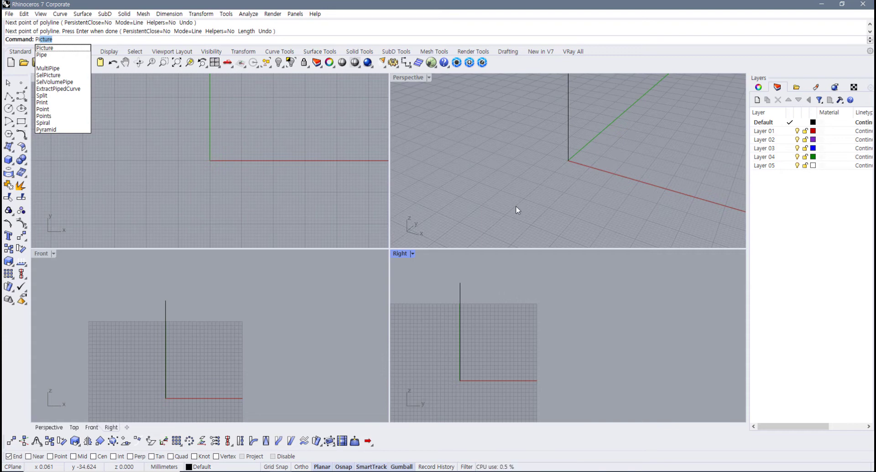
pyautogui.press('Return')
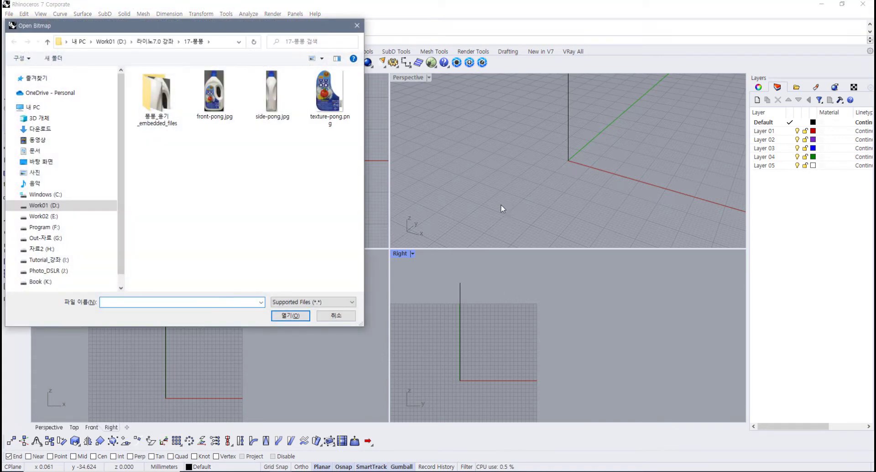
pyautogui.click(255, 108)
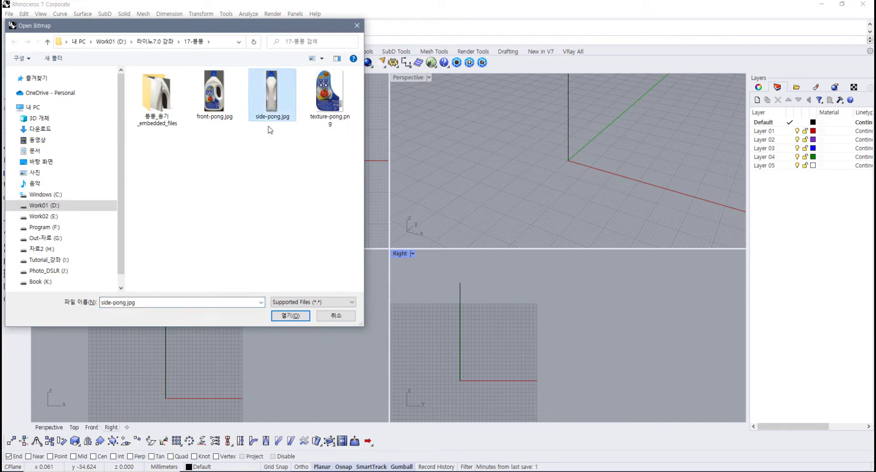
pyautogui.click(289, 316)
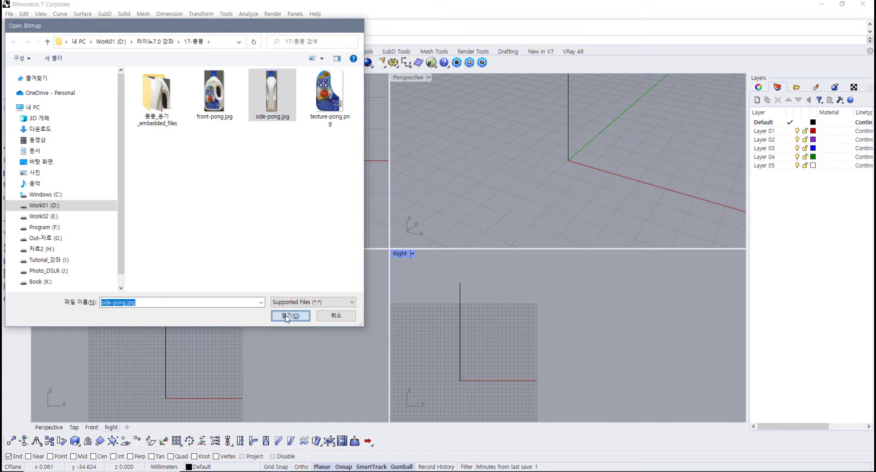
pyautogui.moveTo(460, 396); pyautogui.dragTo(432, 401, button='right')
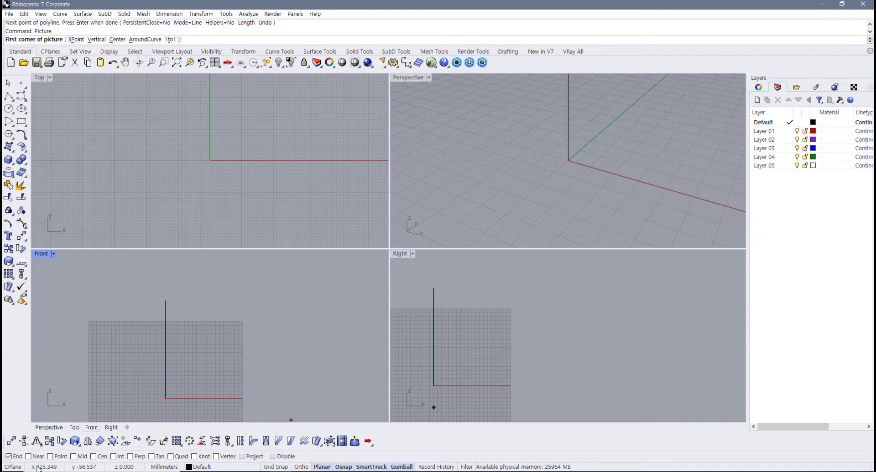
pyautogui.click(13, 457)
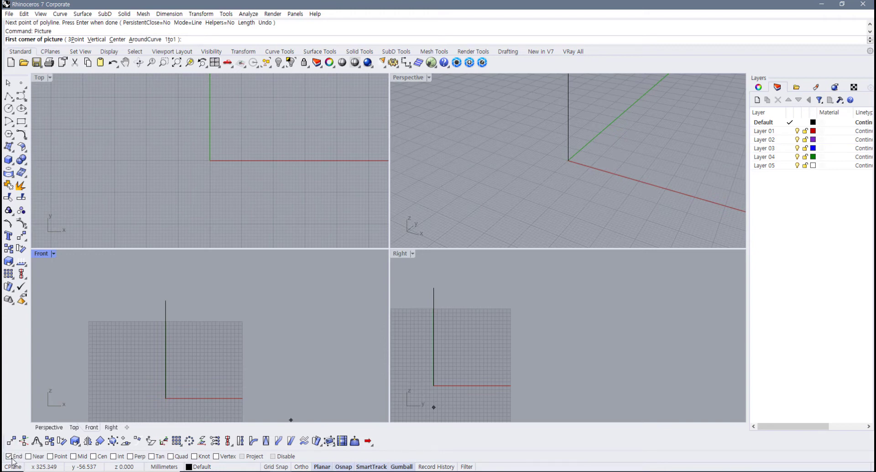
pyautogui.click(373, 467)
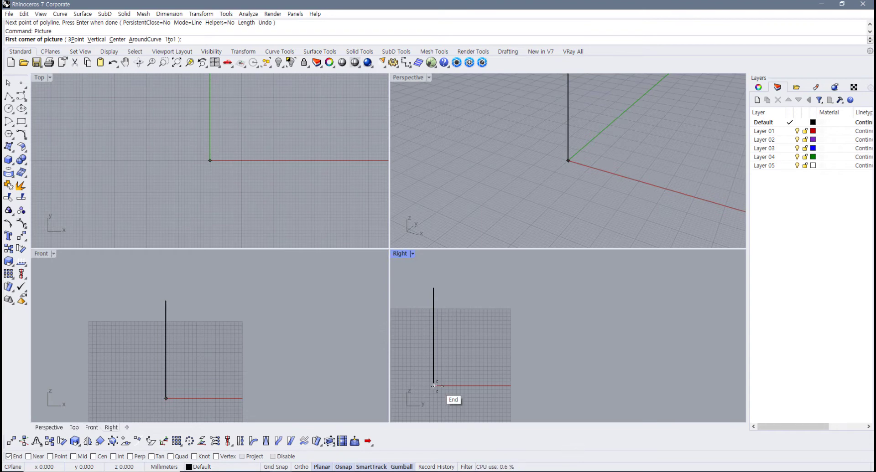
pyautogui.click(433, 386)
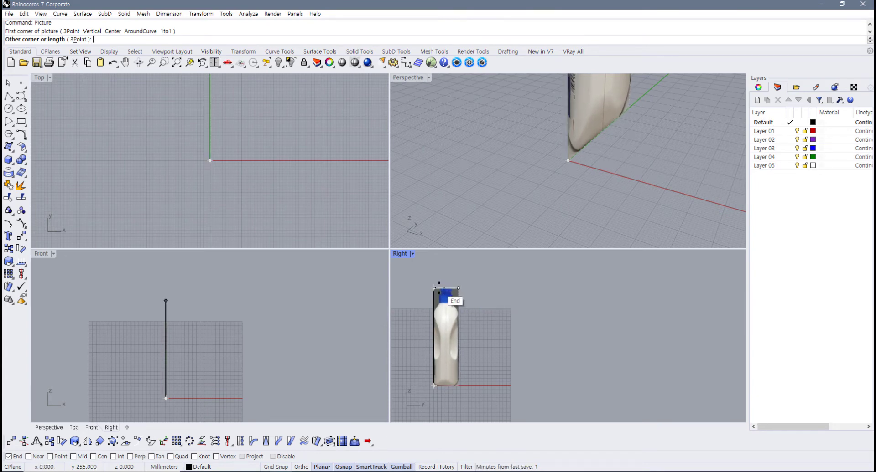
pyautogui.click(439, 285)
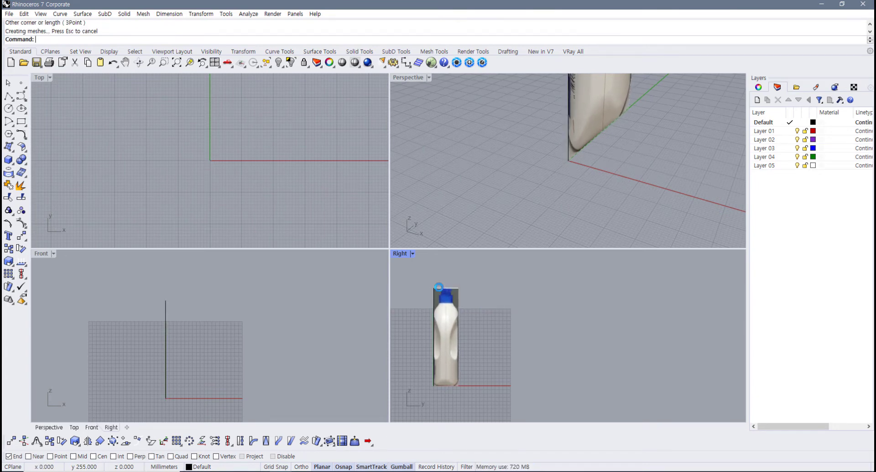
# - Examine the placement of the side picture in an enlarged Right view and in the Perspective view
pyautogui.click(446, 314)
pyautogui.doubleClick(402, 254)
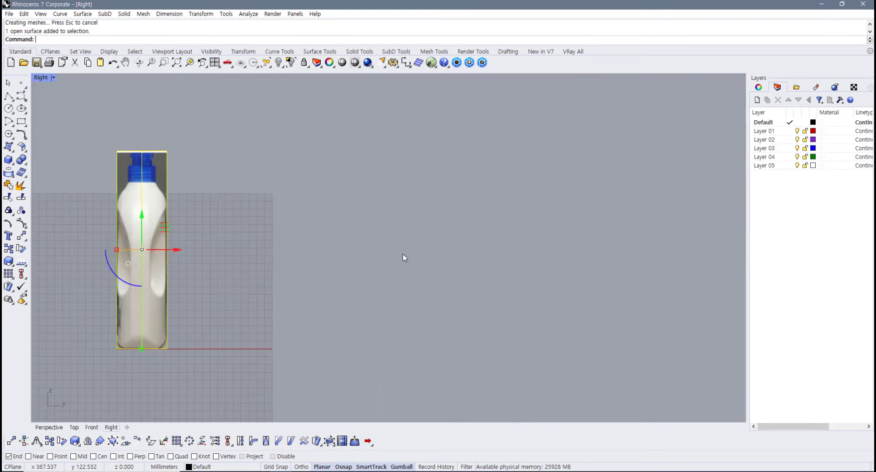
pyautogui.moveTo(71, 176); pyautogui.dragTo(226, 205, button='right')
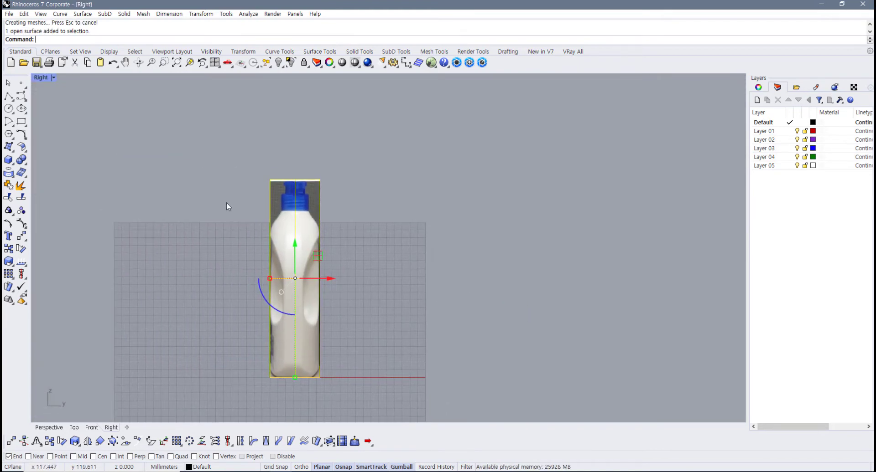
pyautogui.doubleClick(35, 77)
pyautogui.click(578, 163)
pyautogui.moveTo(578, 163); pyautogui.dragTo(529, 170, button='right')
pyautogui.click(587, 141)
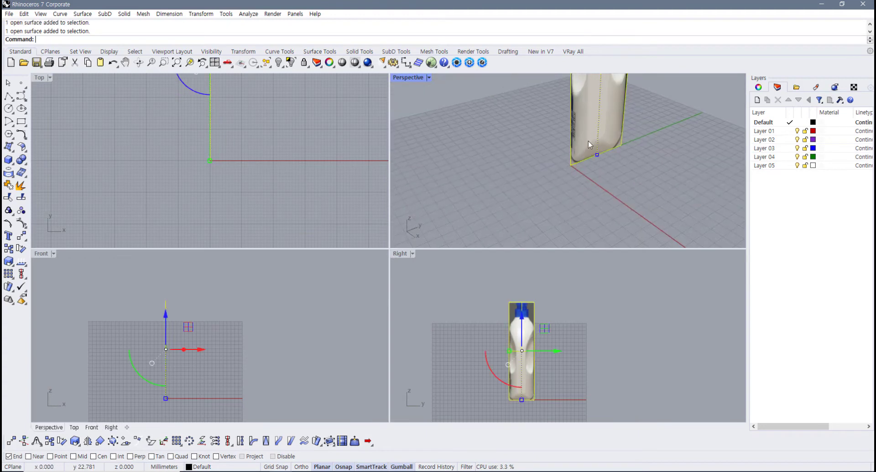
pyautogui.click(463, 305)
# - Turn on the Mid snap and move the side picture from its bottom edge's midpoint to the height line's lower end
pyautogui.doubleClick(399, 253)
pyautogui.moveTo(378, 283); pyautogui.dragTo(396, 291, button='right')
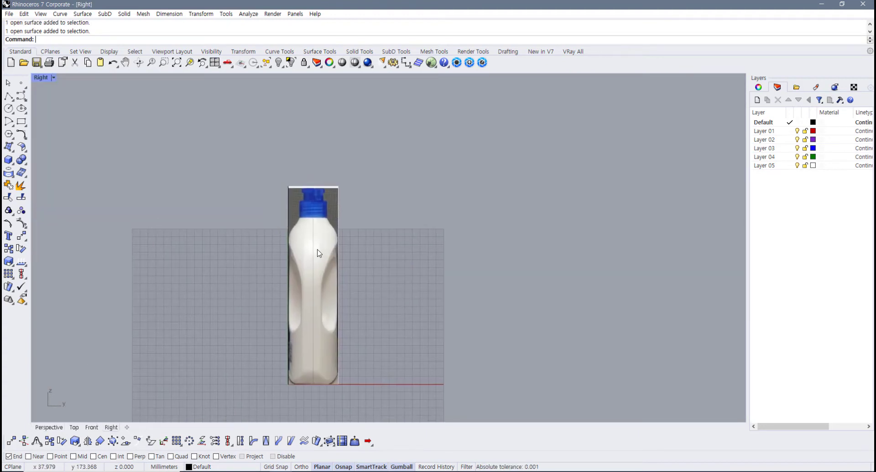
pyautogui.click(317, 254)
pyautogui.moveTo(302, 299); pyautogui.dragTo(321, 278, button='right')
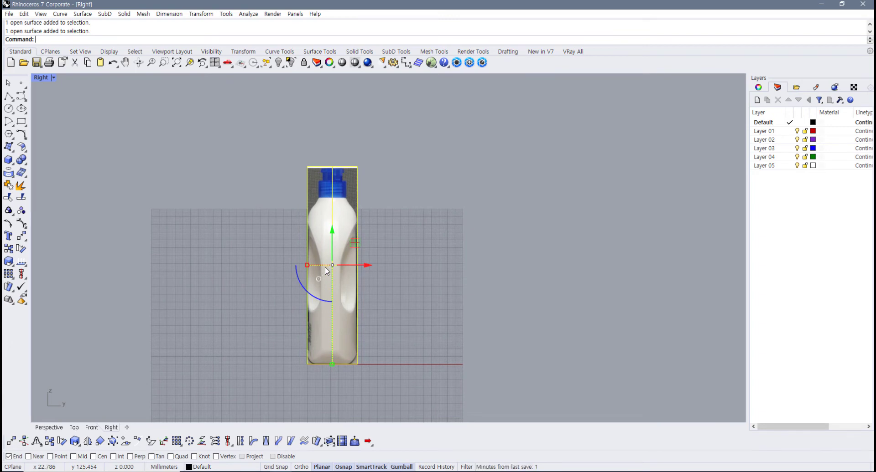
pyautogui.scroll(5, 325, 269)
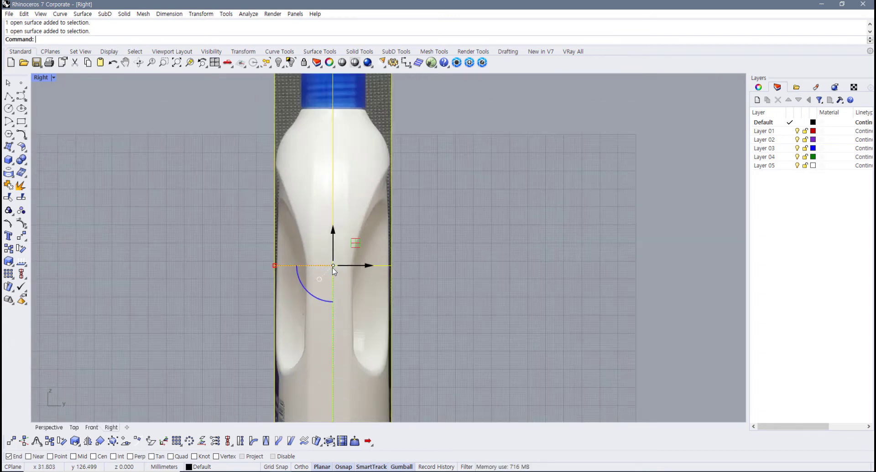
pyautogui.scroll(-3, 332, 268)
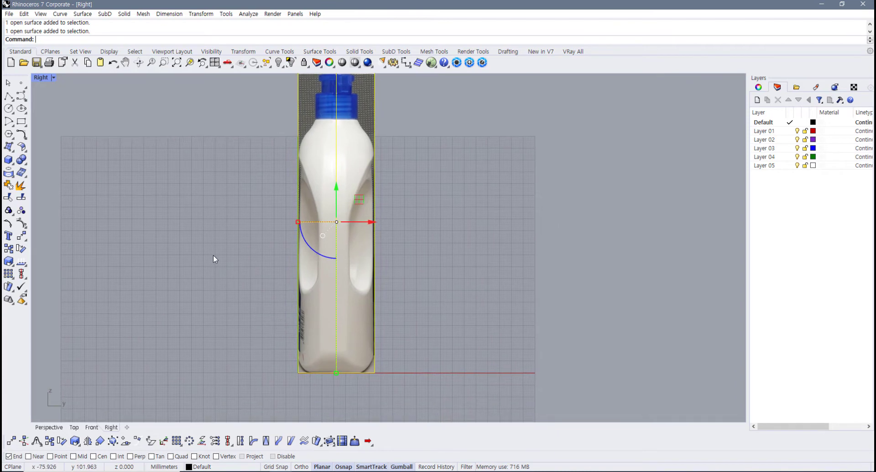
pyautogui.click(22, 236)
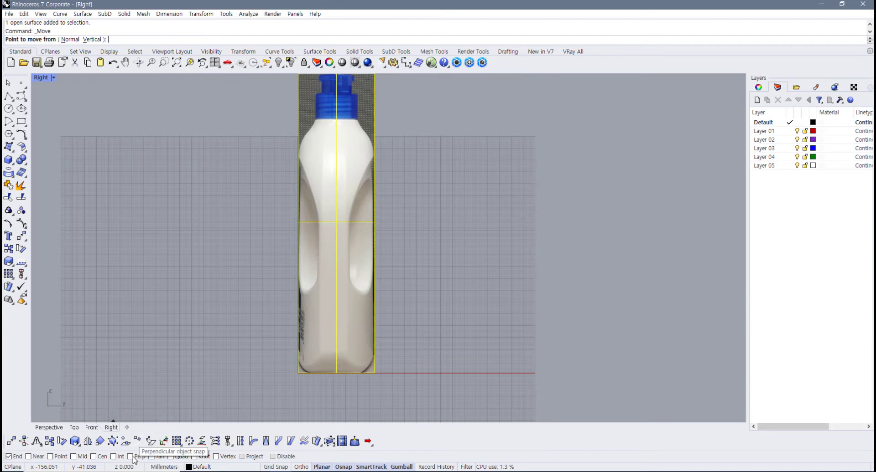
pyautogui.click(74, 457)
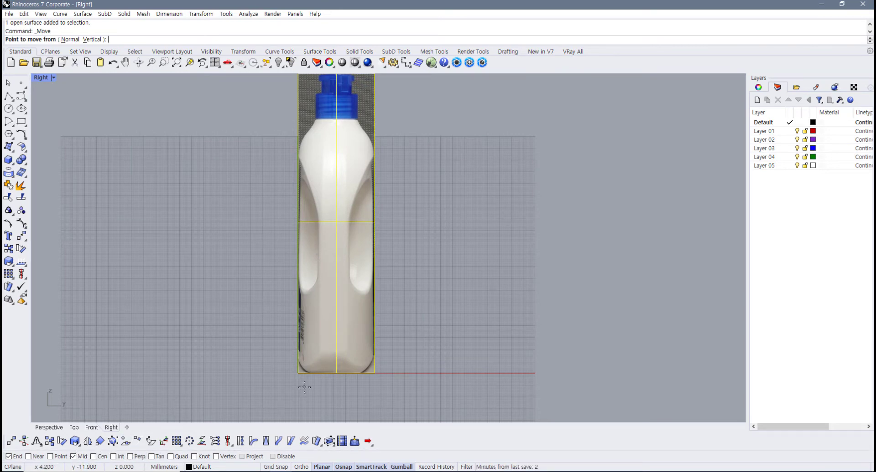
pyautogui.click(340, 373)
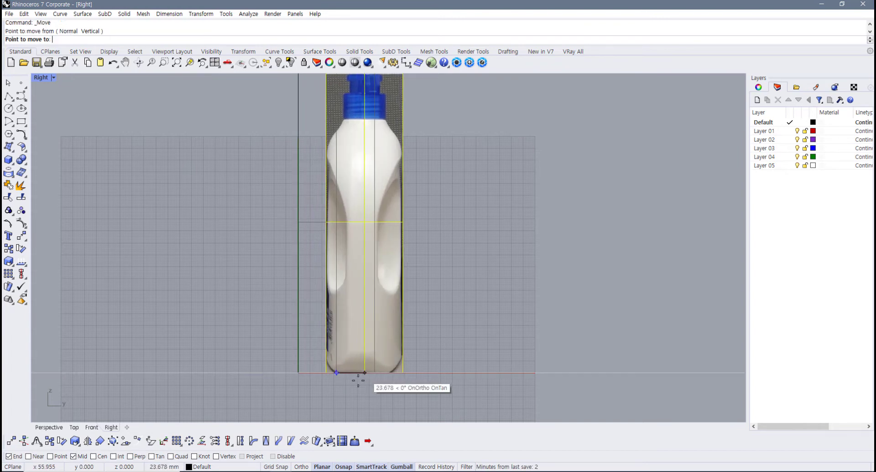
pyautogui.click(300, 373)
# - Examine the side picture's alignment with the height line in the Right, Perspective and Front views
pyautogui.scroll(-4, 364, 338)
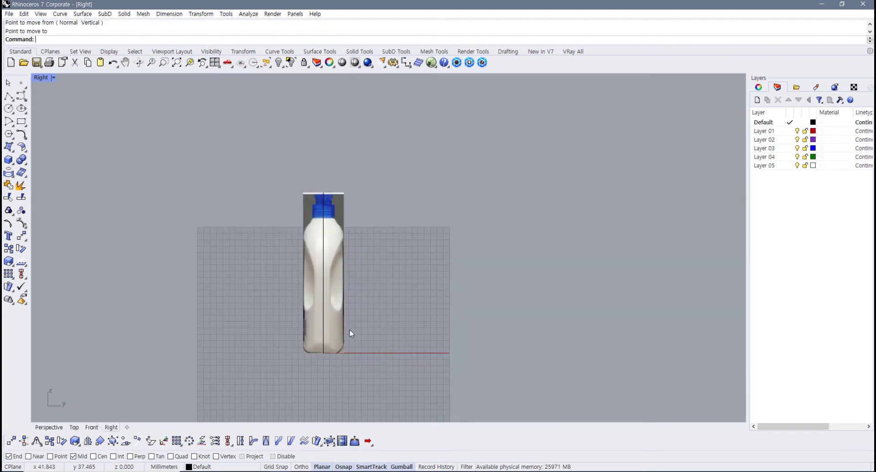
pyautogui.click(314, 303)
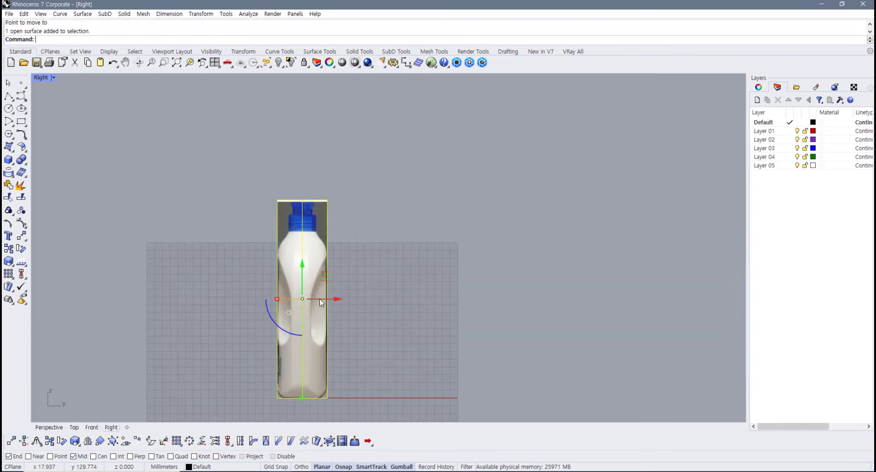
pyautogui.doubleClick(41, 78)
pyautogui.click(614, 179)
pyautogui.scroll(-5, 573, 174)
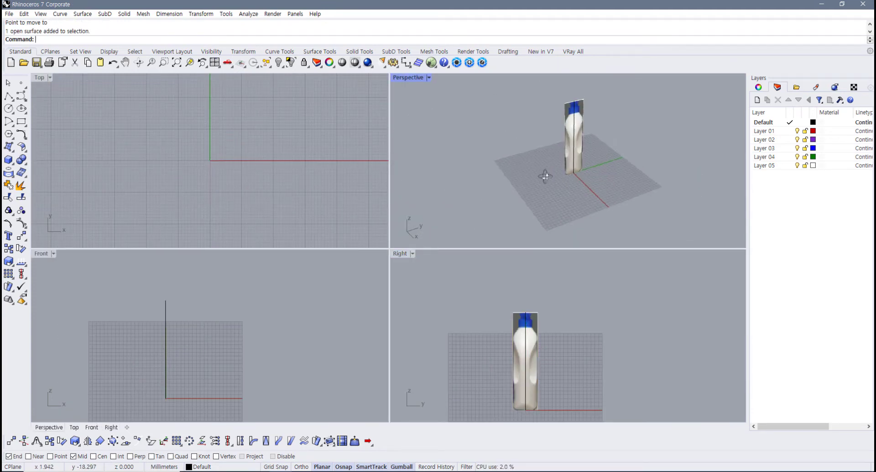
pyautogui.moveTo(546, 176)
pyautogui.mouseDown(button='right')
pyautogui.moveTo(539, 172)
pyautogui.moveTo(546, 192)
pyautogui.mouseUp(button='right')
pyautogui.keyDown('shift'); pyautogui.moveTo(546, 193); pyautogui.dragTo(510, 222, button='right'); pyautogui.keyUp('shift')
pyautogui.moveTo(536, 320); pyautogui.dragTo(520, 325, button='right')
pyautogui.scroll(5, 490, 405)
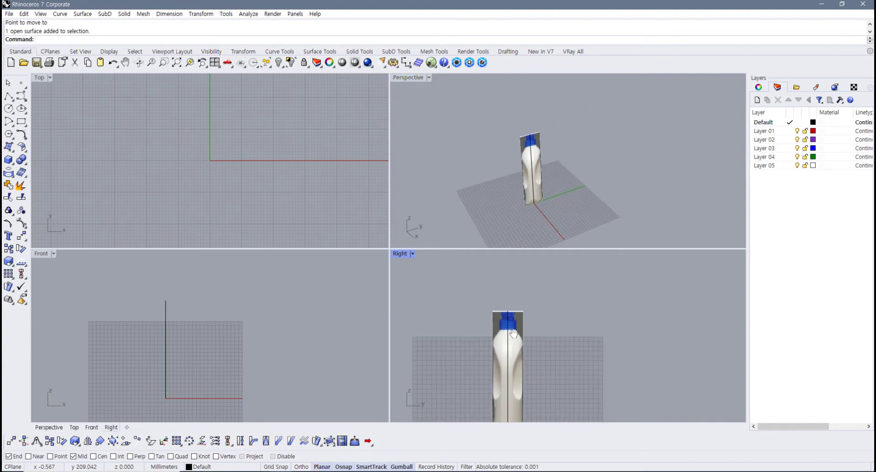
pyautogui.moveTo(182, 354); pyautogui.dragTo(223, 343, button='right')
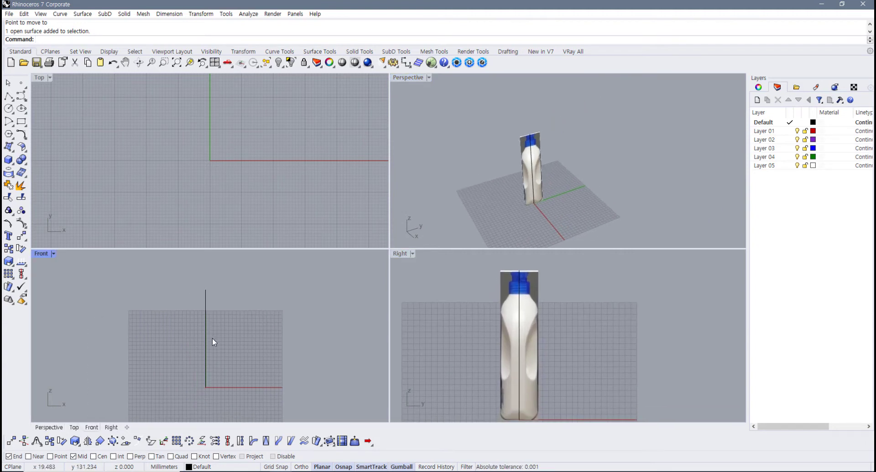
pyautogui.moveTo(222, 375); pyautogui.dragTo(213, 377, button='right')
pyautogui.moveTo(219, 377); pyautogui.dragTo(185, 360)
pyautogui.click(215, 363)
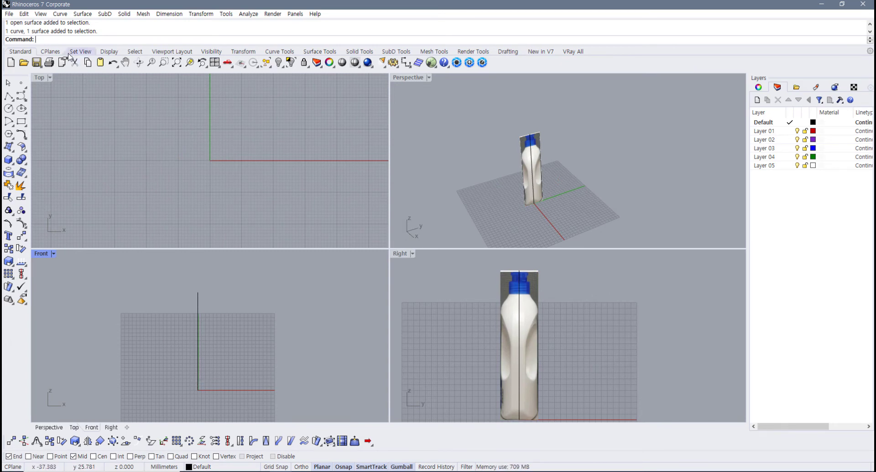
# - Insert front-pong.jpg as a Picture in the Front view, sized from the height line's lower end to its upper end
pyautogui.write('Picture')
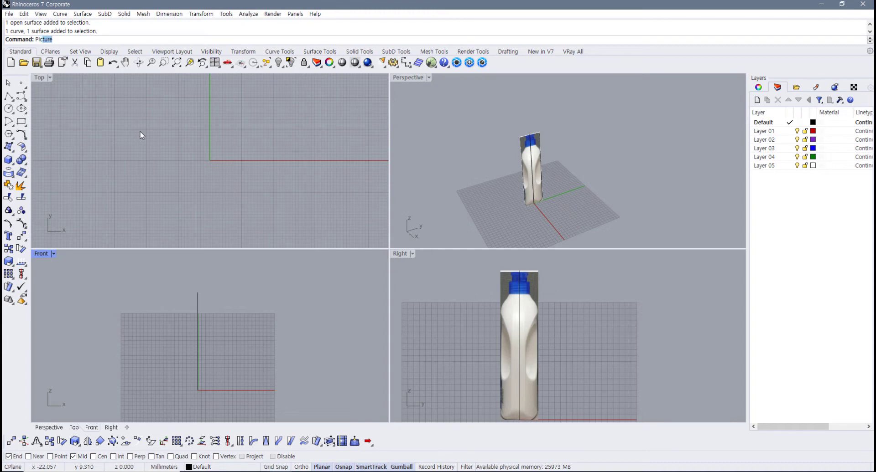
pyautogui.press('Return')
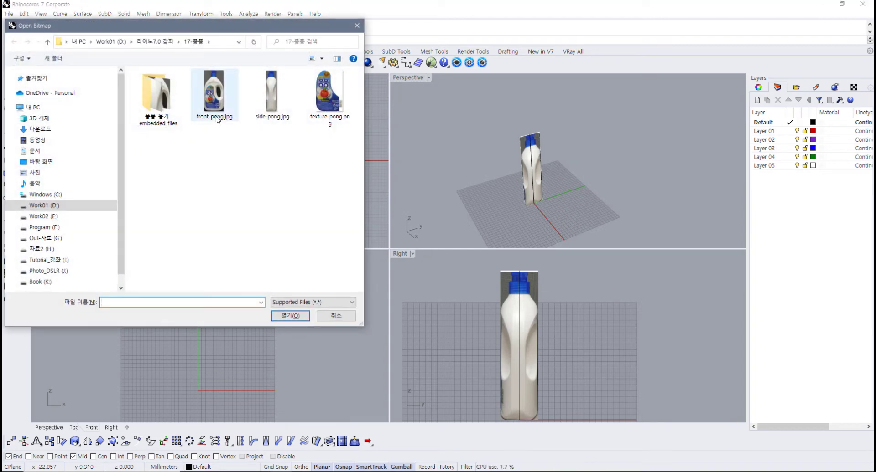
pyautogui.click(216, 117)
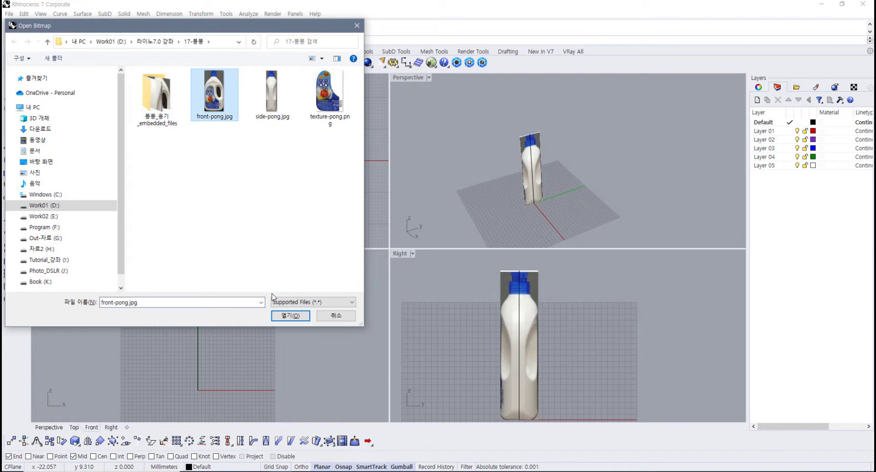
pyautogui.click(290, 315)
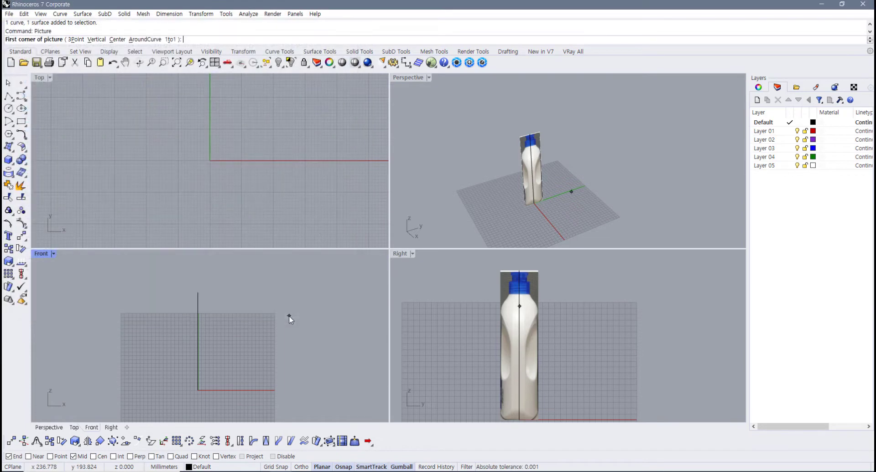
pyautogui.click(199, 392)
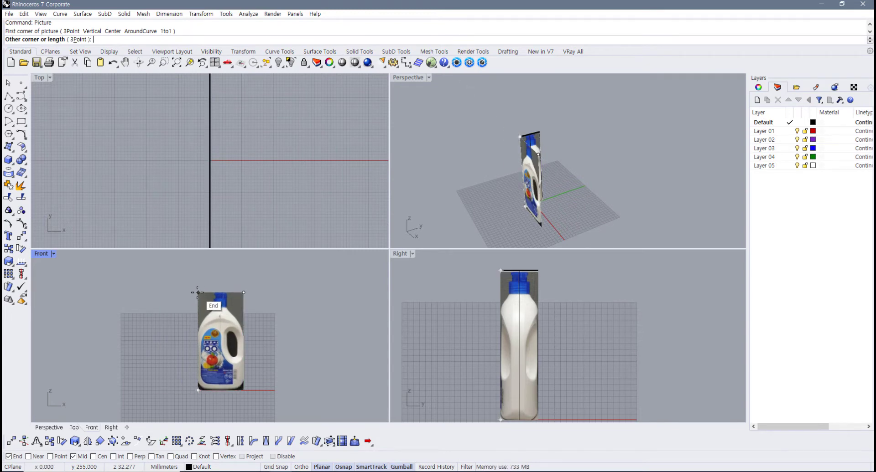
pyautogui.click(197, 292)
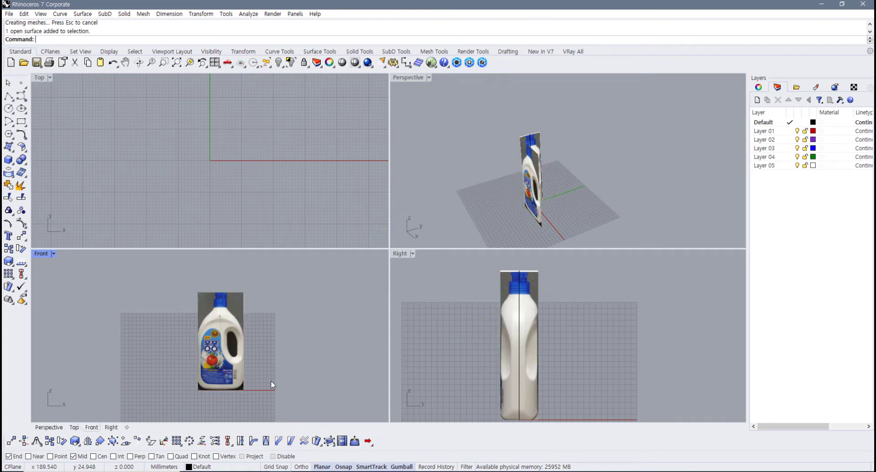
# - Maximize the Front view and examine the placement of the front picture with nothing selected
pyautogui.scroll(2, 245, 380)
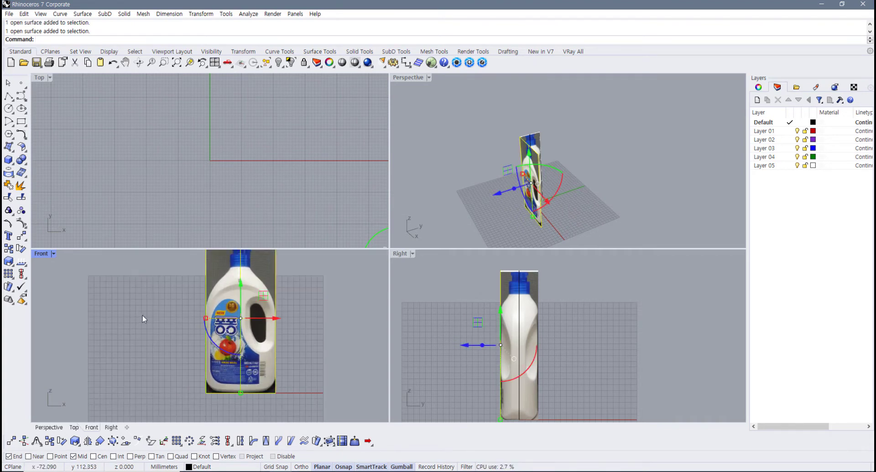
pyautogui.doubleClick(40, 253)
pyautogui.moveTo(373, 269); pyautogui.dragTo(272, 322, button='right')
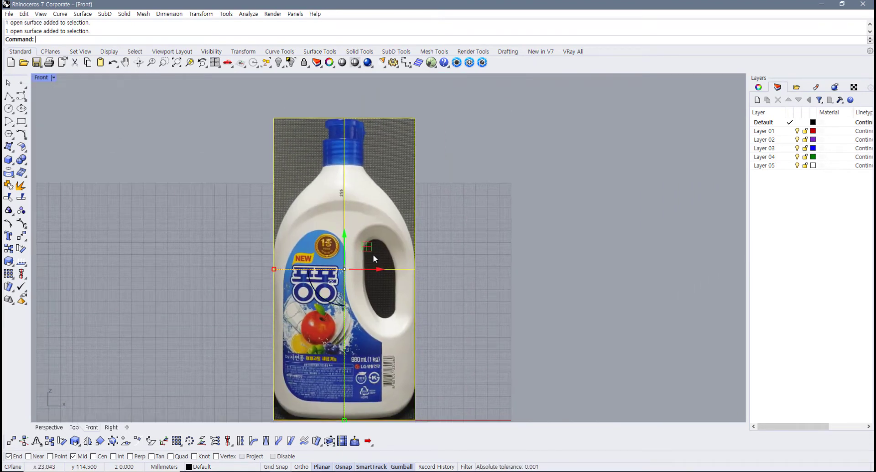
pyautogui.press('Escape')
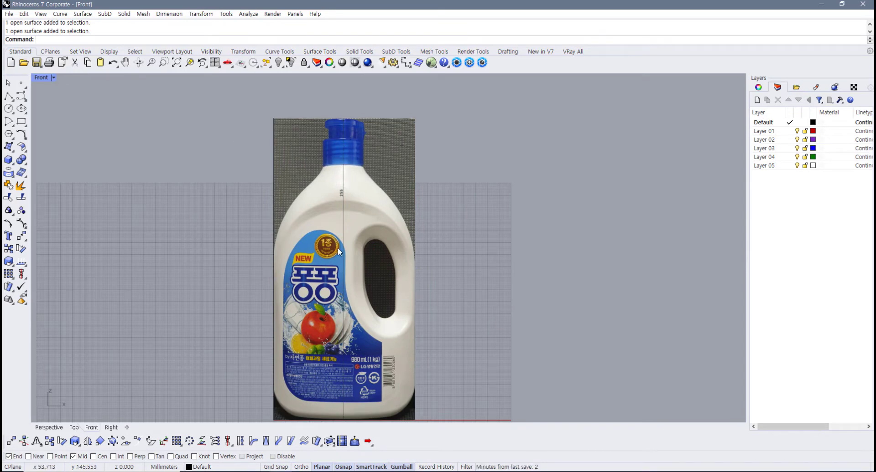
pyautogui.moveTo(338, 249); pyautogui.dragTo(333, 209, button='right')
pyautogui.click(332, 208)
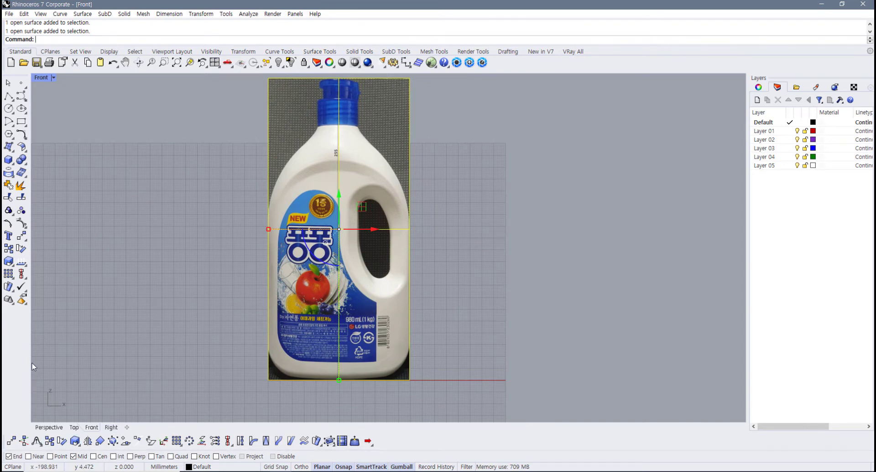
pyautogui.click(21, 249)
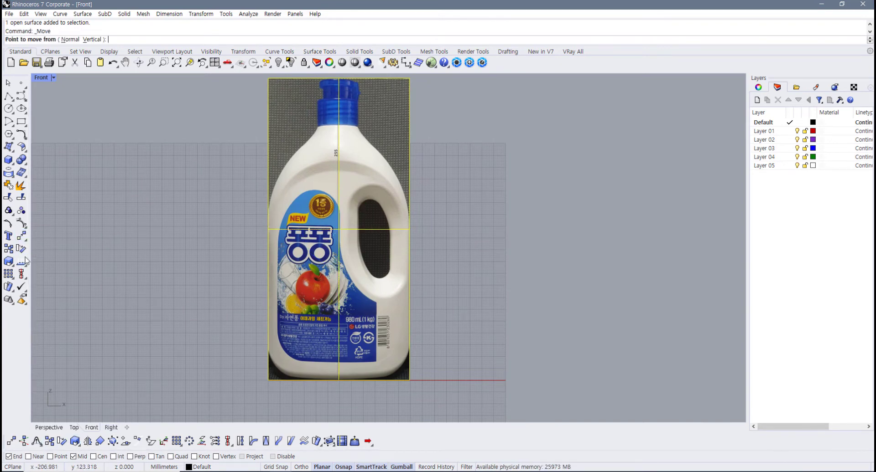
pyautogui.scroll(5, 338, 382)
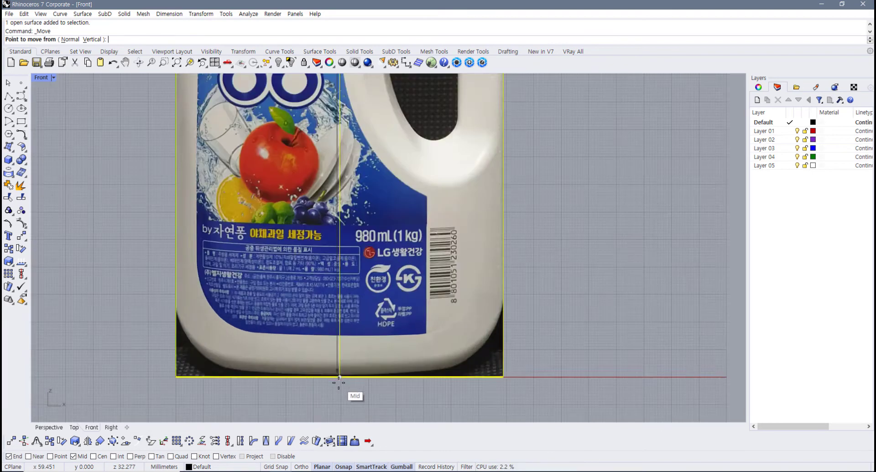
pyautogui.scroll(4, 338, 382)
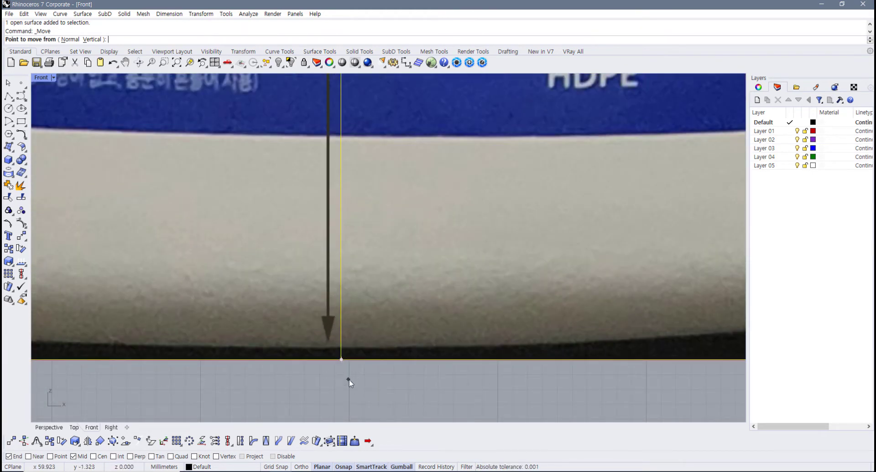
pyautogui.press('Escape')
pyautogui.press('Escape')
# - Examine the height arrow printed on the front picture, from the bottle's neck down to the picture's bottom edge
pyautogui.scroll(-6, 325, 348)
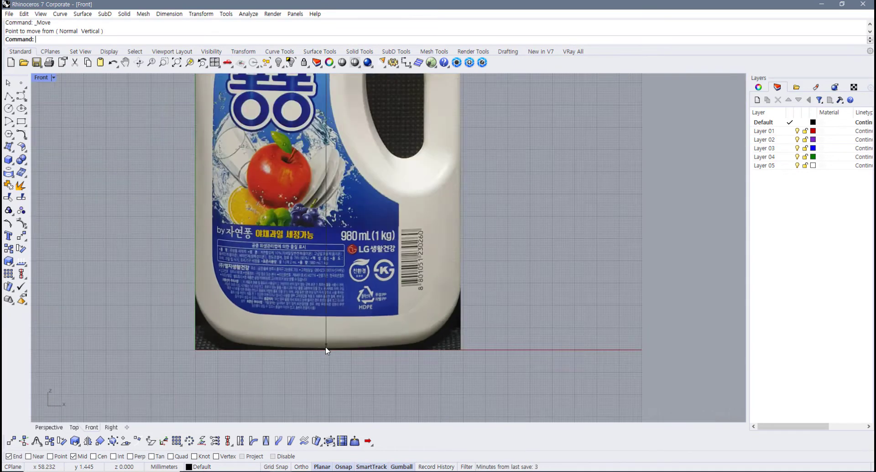
pyautogui.scroll(-3, 327, 350)
pyautogui.scroll(3, 330, 314)
pyautogui.moveTo(311, 217); pyautogui.dragTo(295, 349, button='right')
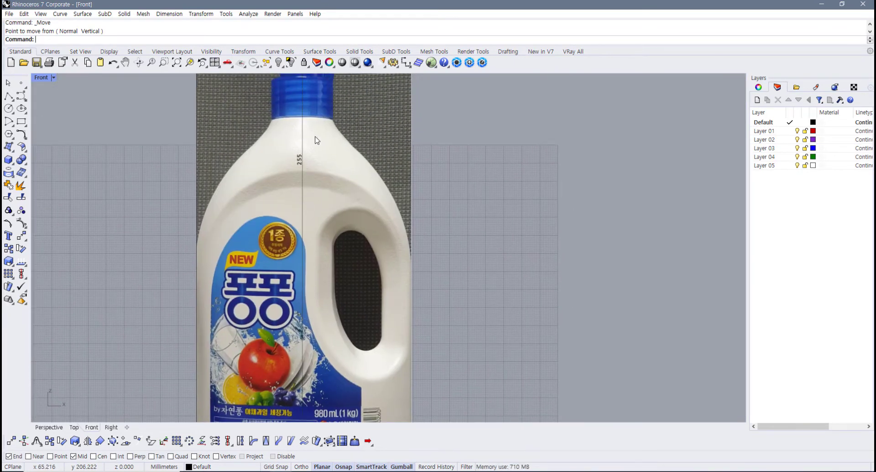
pyautogui.scroll(-3, 302, 275)
pyautogui.scroll(8, 303, 273)
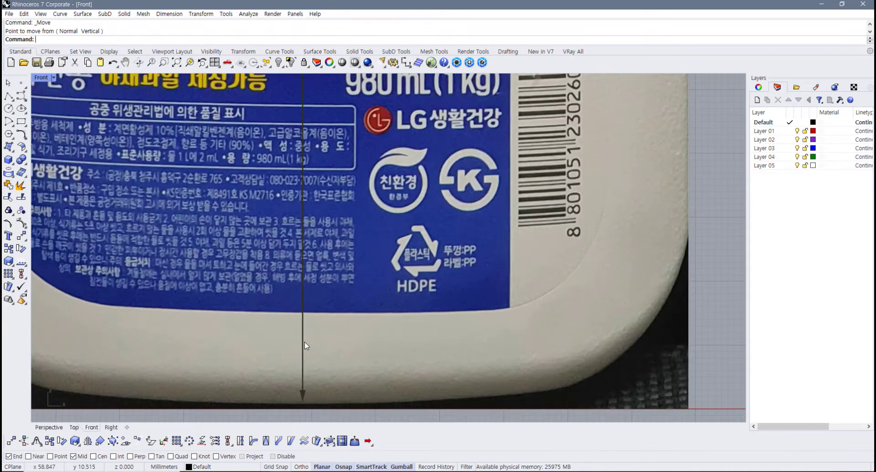
pyautogui.scroll(-3, 302, 370)
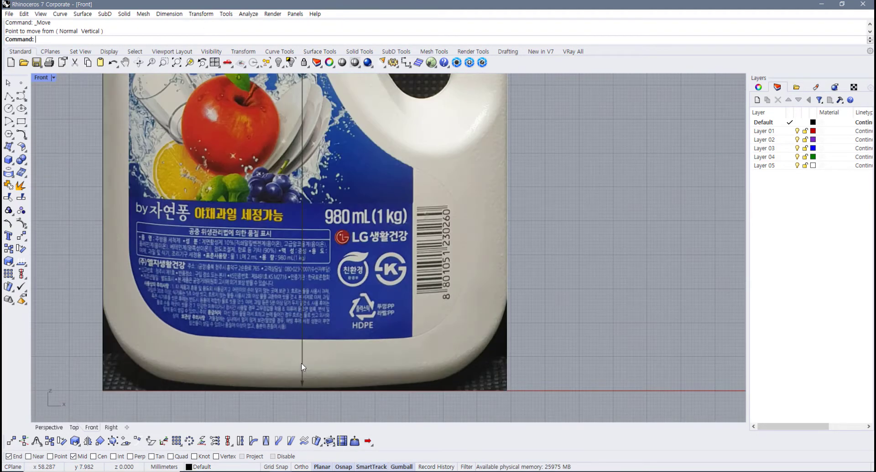
pyautogui.scroll(-2, 302, 338)
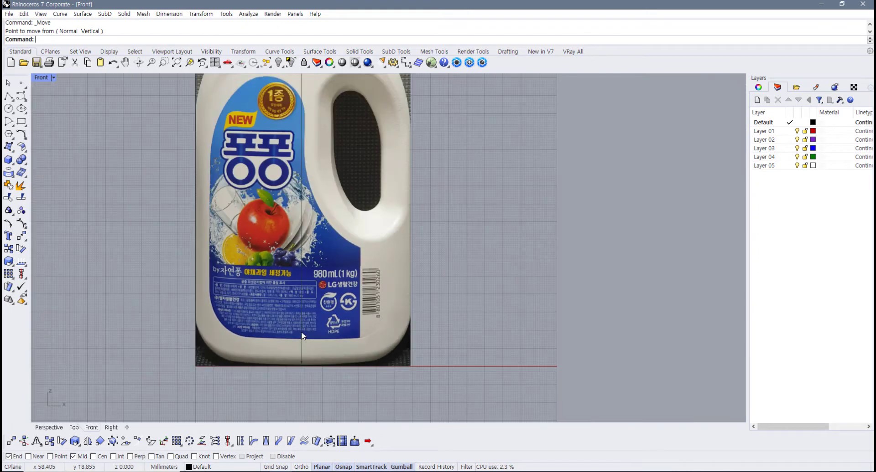
pyautogui.moveTo(291, 303); pyautogui.dragTo(284, 358, button='right')
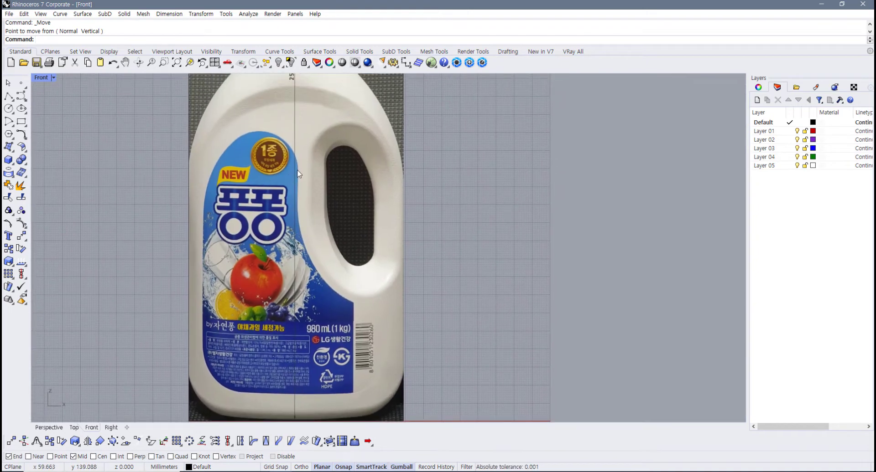
pyautogui.scroll(6, 291, 310)
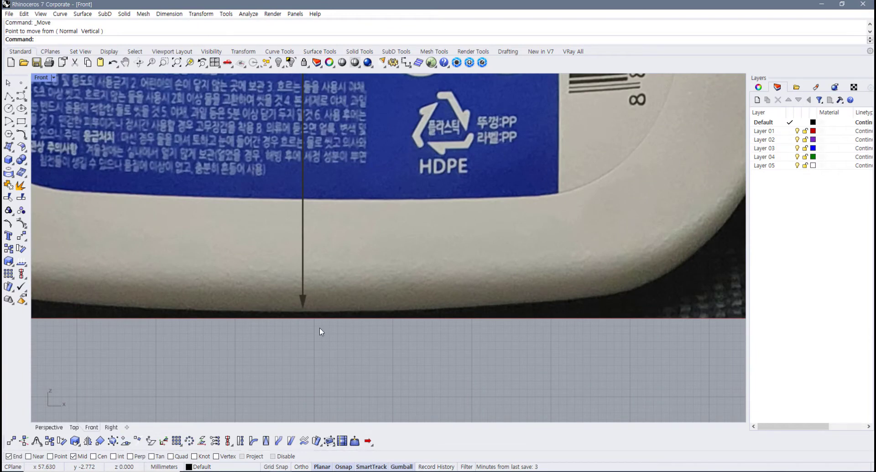
# - Draw a short vertical polyline along the printed arrow, crossing the front picture's bottom edge, and shift it onto the arrow
pyautogui.press('Return')
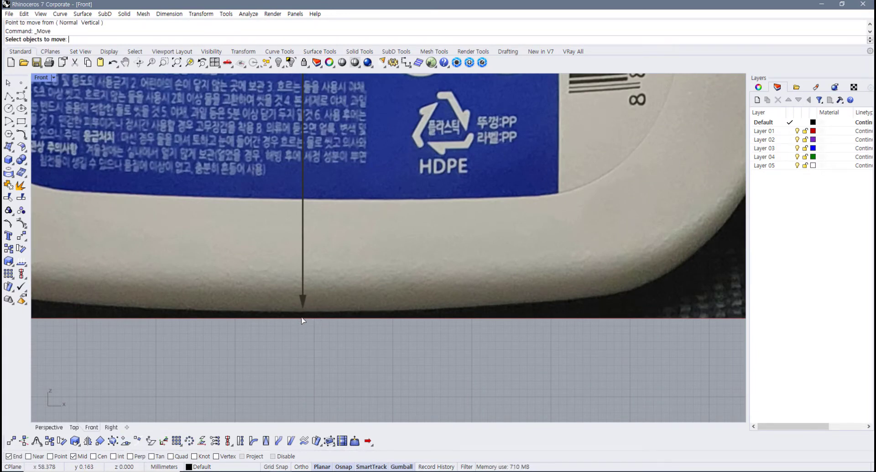
pyautogui.scroll(-1, 303, 321)
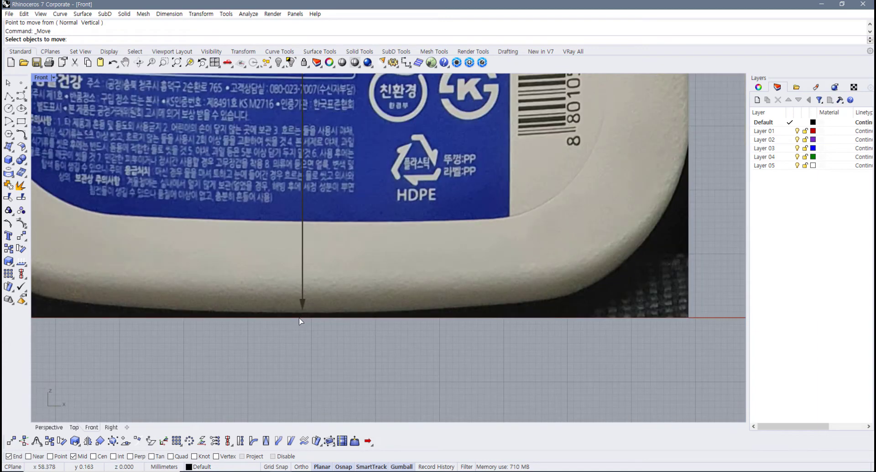
pyautogui.click(8, 97)
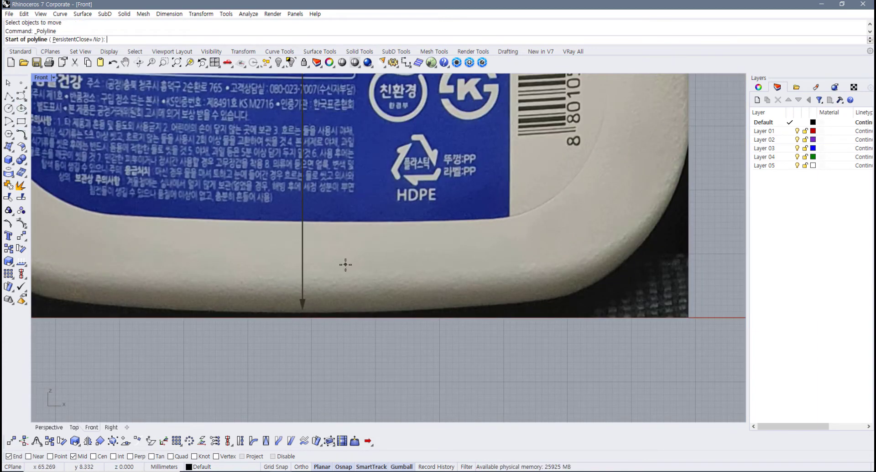
pyautogui.click(301, 227)
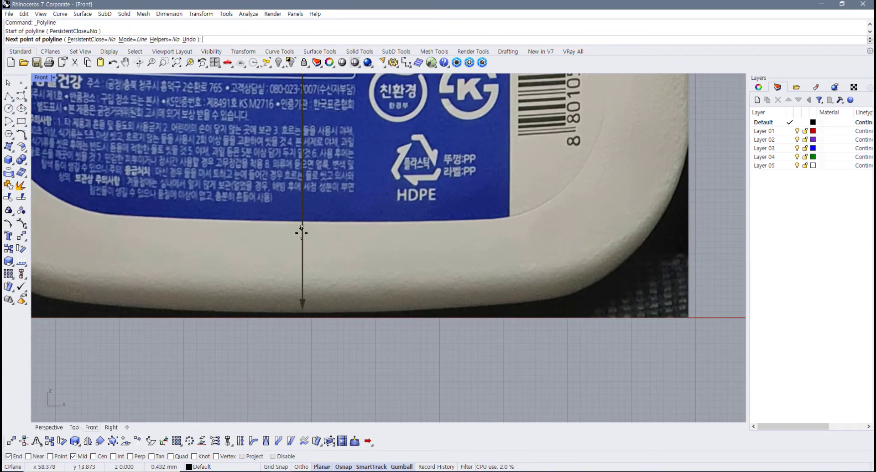
pyautogui.click(303, 345)
pyautogui.press('Return')
pyautogui.scroll(1, 314, 305)
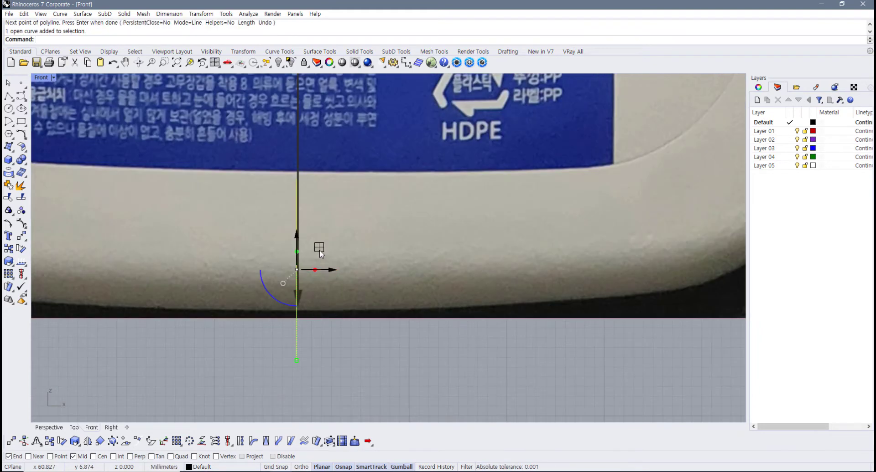
pyautogui.moveTo(318, 247); pyautogui.dragTo(321, 224)
pyautogui.click(370, 365)
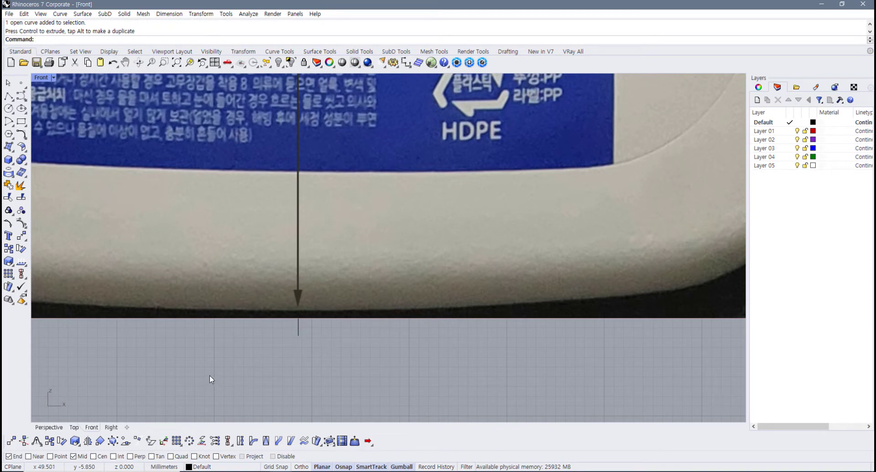
# - Turn on the Int snap and move the front picture and guide line from their bottom-edge intersection to the height line's lower end
pyautogui.moveTo(438, 360); pyautogui.dragTo(255, 266)
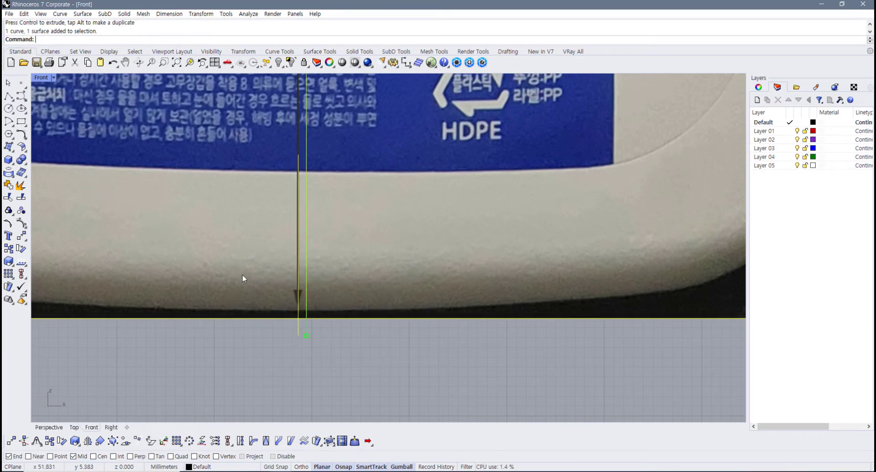
pyautogui.moveTo(362, 371); pyautogui.dragTo(222, 233)
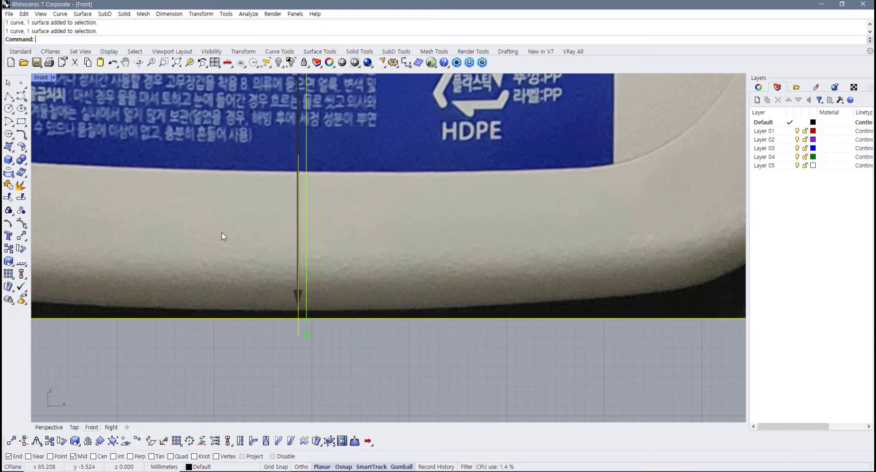
pyautogui.click(22, 237)
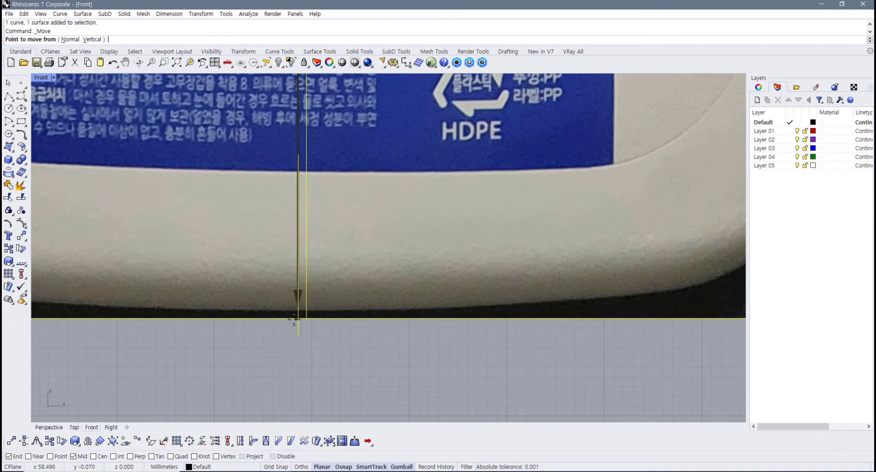
pyautogui.click(114, 457)
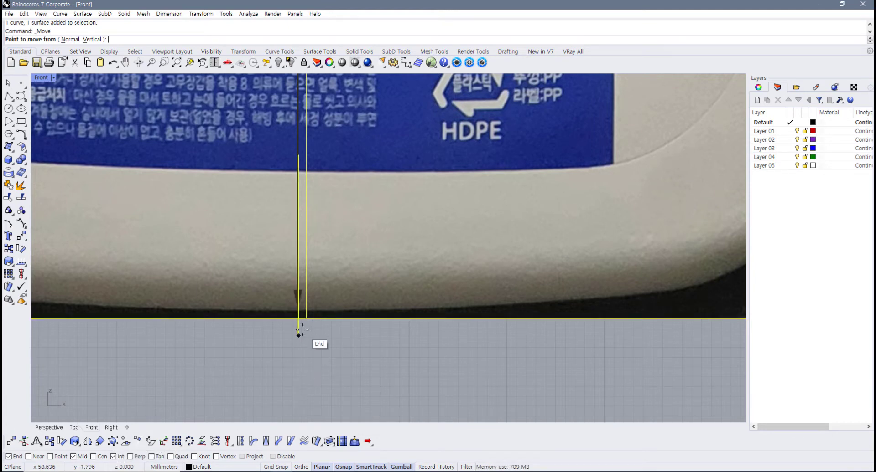
pyautogui.click(298, 319)
pyautogui.scroll(-5, 299, 319)
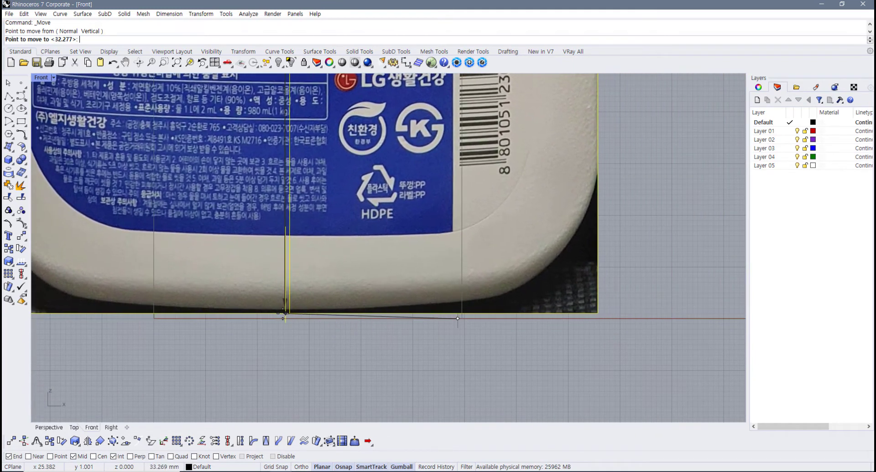
pyautogui.click(154, 319)
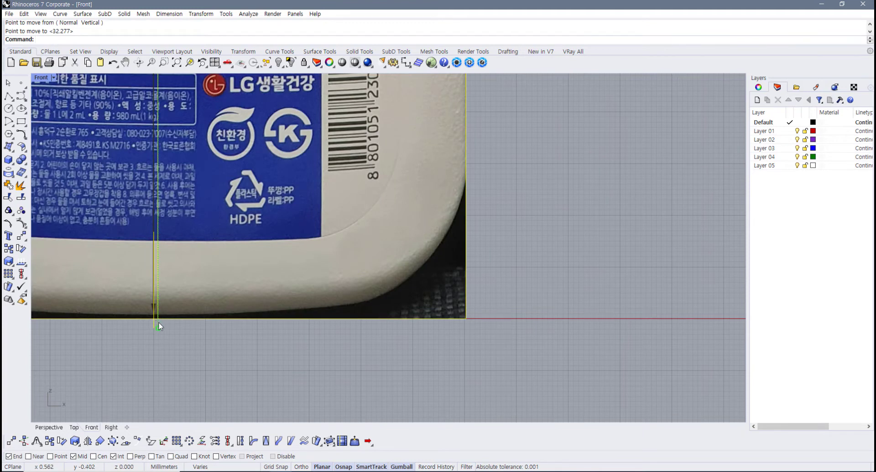
# - Select the guide line and examine closely how it aligns with the arrow printed on the front picture
pyautogui.scroll(5, 150, 325)
pyautogui.click(158, 314)
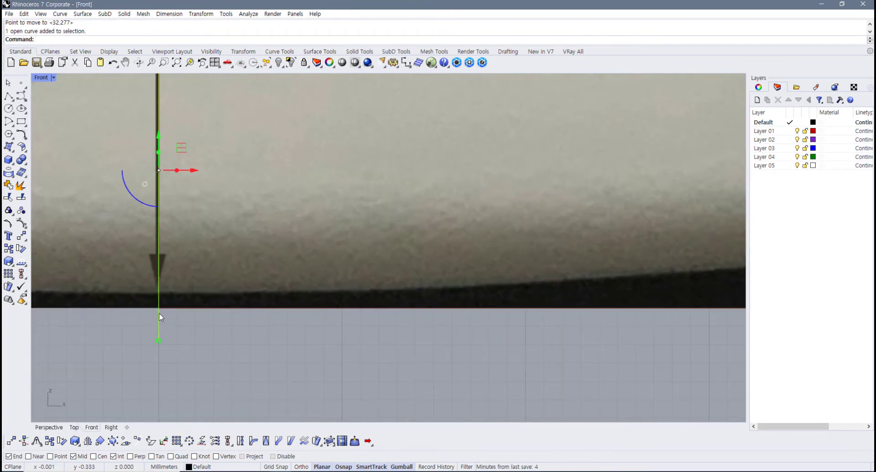
pyautogui.scroll(-2, 158, 310)
pyautogui.moveTo(158, 308); pyautogui.dragTo(280, 369, button='right')
pyautogui.scroll(8, 275, 244)
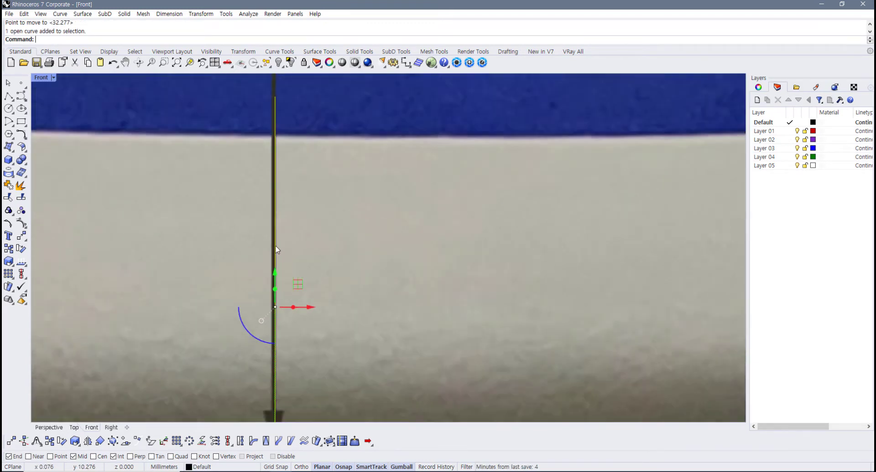
pyautogui.scroll(-2, 261, 278)
pyautogui.moveTo(277, 314); pyautogui.dragTo(298, 249, button='right')
pyautogui.scroll(4, 281, 329)
pyautogui.moveTo(303, 342); pyautogui.dragTo(287, 264, button='right')
pyautogui.scroll(2, 283, 267)
pyautogui.scroll(-2, 276, 272)
pyautogui.scroll(4, 275, 272)
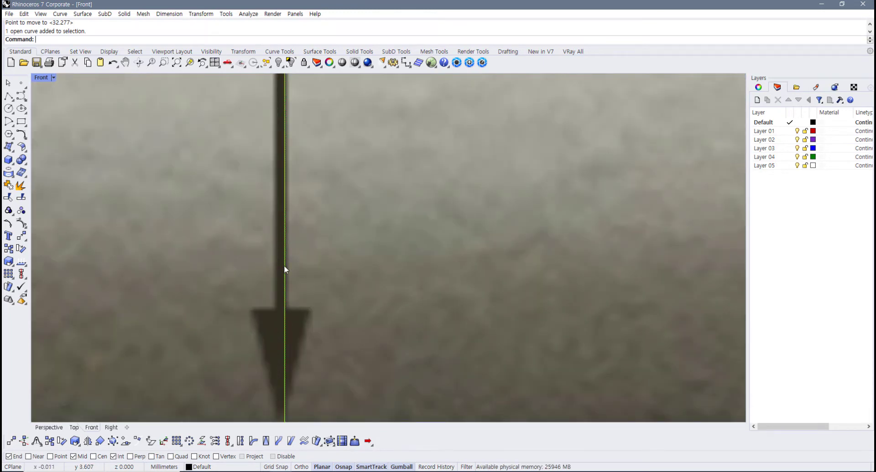
# - Delete the short guide line drawn over the printed arrow at the front picture's base
pyautogui.scroll(-4, 283, 268)
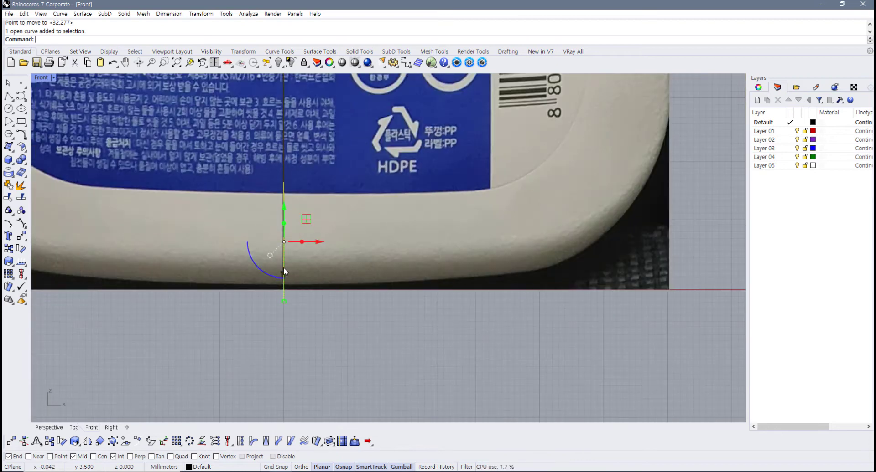
pyautogui.moveTo(283, 268); pyautogui.dragTo(304, 325, button='right')
pyautogui.scroll(-2, 304, 323)
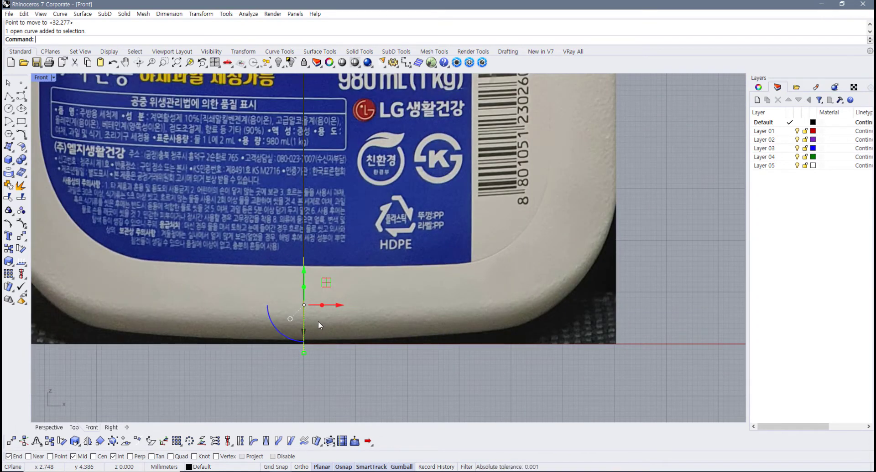
pyautogui.moveTo(267, 396); pyautogui.dragTo(357, 243)
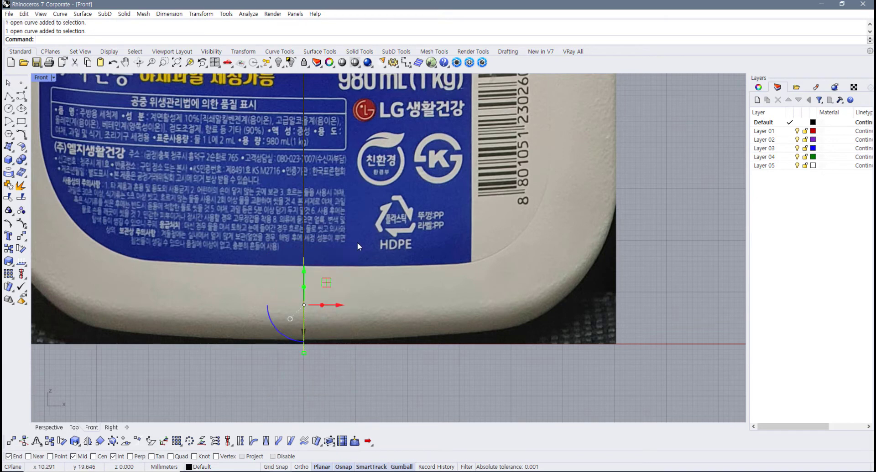
pyautogui.press('Delete')
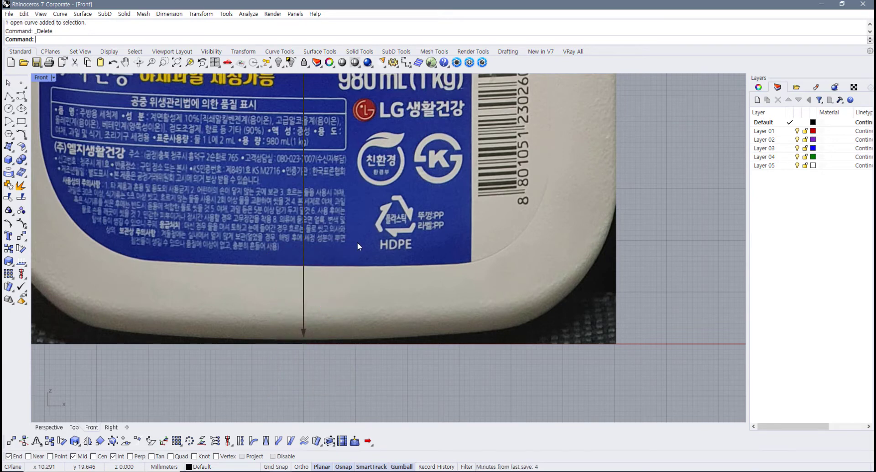
# - Select the whole front picture and restore the four-viewport layout
pyautogui.scroll(-3, 347, 278)
pyautogui.moveTo(348, 295); pyautogui.dragTo(350, 340, button='right')
pyautogui.click(376, 301)
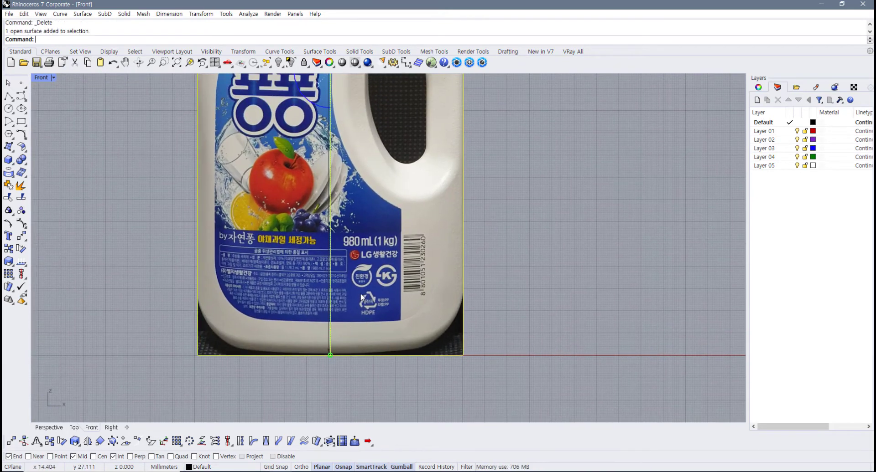
pyautogui.scroll(-4, 374, 297)
pyautogui.moveTo(468, 248); pyautogui.dragTo(448, 288, button='right')
pyautogui.moveTo(447, 287); pyautogui.dragTo(150, 121)
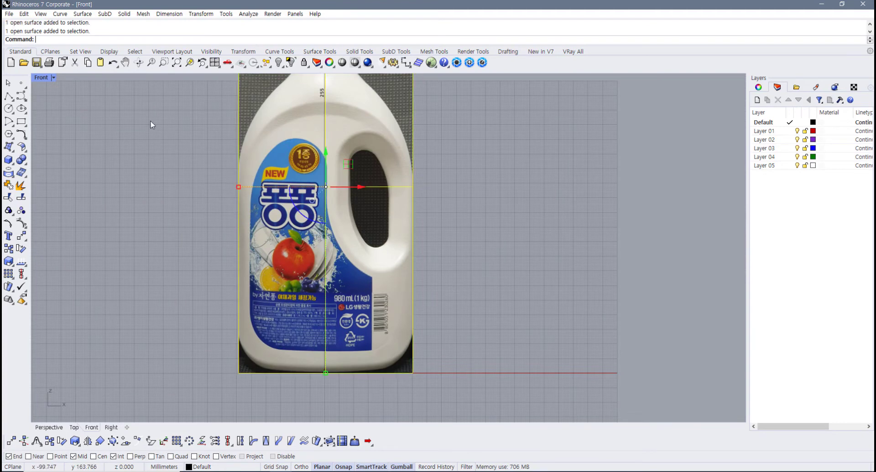
pyautogui.doubleClick(41, 77)
# - Move the front picture about 111 mm in the positive Y direction so it stands behind the side picture and height line
pyautogui.moveTo(209, 180); pyautogui.dragTo(228, 186, button='right')
pyautogui.scroll(2, 210, 182)
pyautogui.click(293, 210)
pyautogui.moveTo(512, 214); pyautogui.dragTo(551, 206, button='right')
pyautogui.click(551, 206)
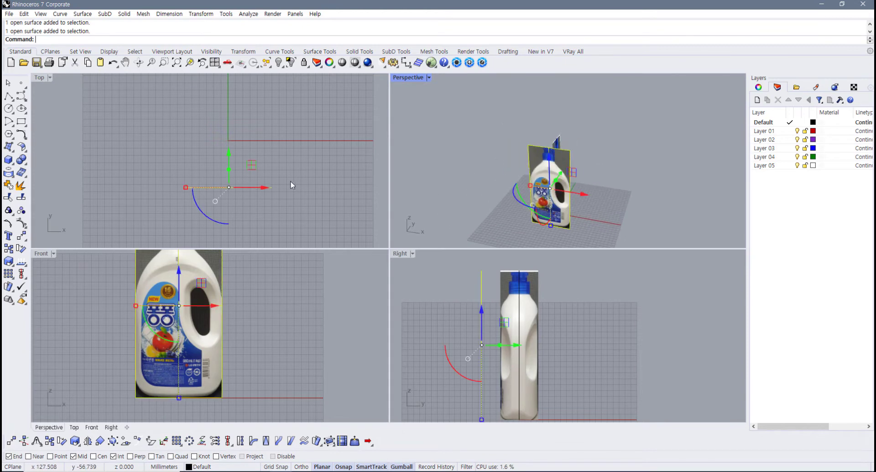
pyautogui.moveTo(251, 184); pyautogui.dragTo(221, 214, button='right')
pyautogui.moveTo(220, 172); pyautogui.dragTo(228, 88)
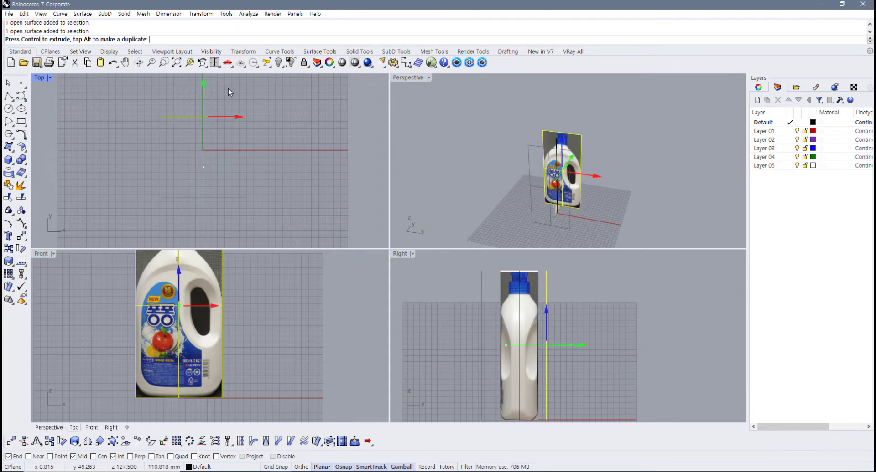
pyautogui.press('Escape')
pyautogui.press('Escape')
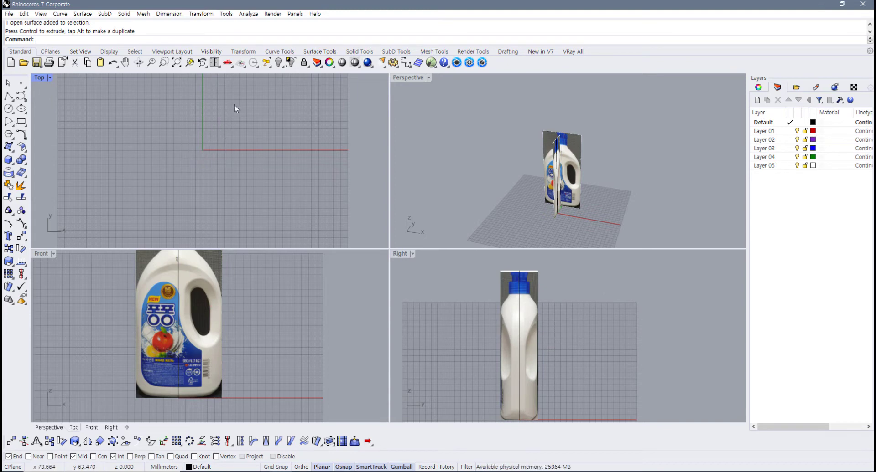
# - Try the Shaded display mode in the Top viewport and return it to Wireframe
pyautogui.click(50, 78)
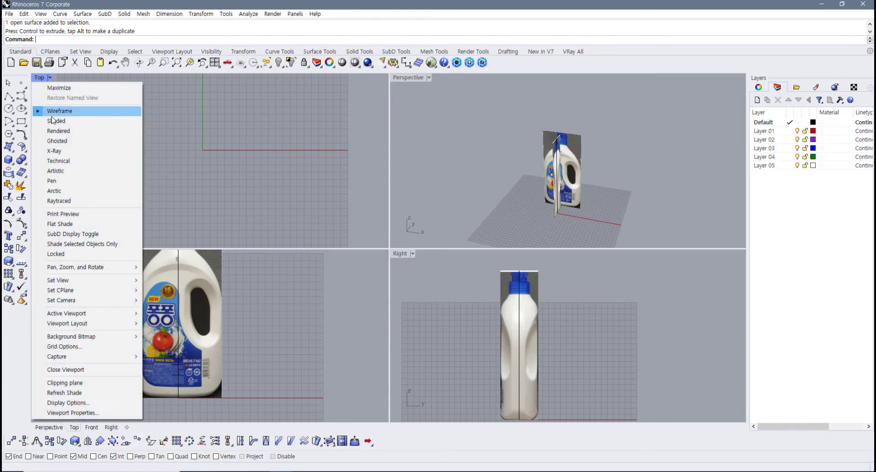
pyautogui.click(63, 124)
pyautogui.hotkey('ctrl', 'a')
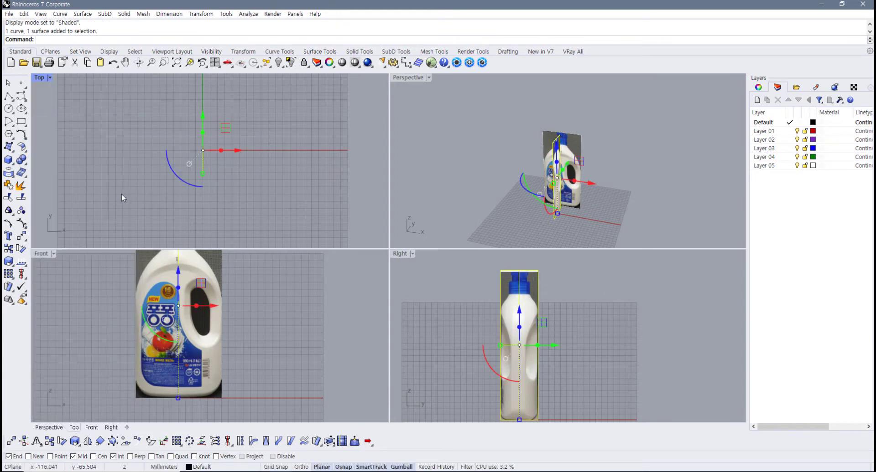
pyautogui.click(50, 78)
pyautogui.click(63, 112)
pyautogui.click(288, 210)
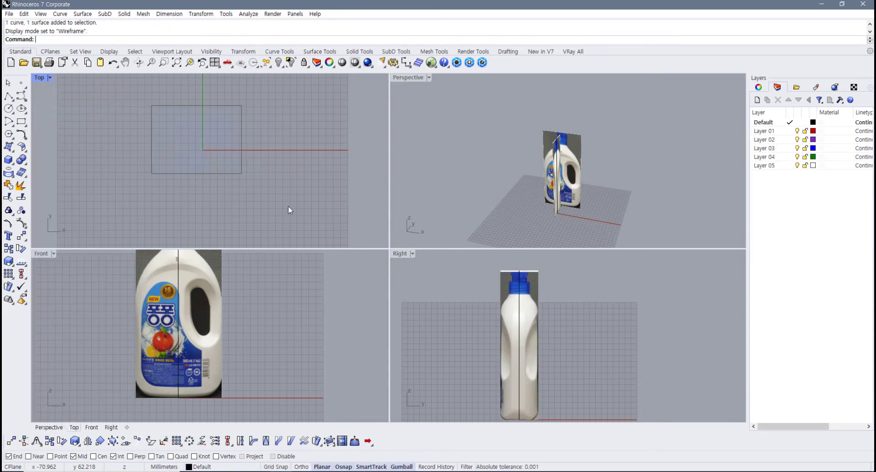
# - Move the side picture together with the height line in the negative X direction, to the front picture's side edge
pyautogui.hotkey('ctrl', 'a')
pyautogui.press('Escape')
pyautogui.hotkey('ctrl', 'a')
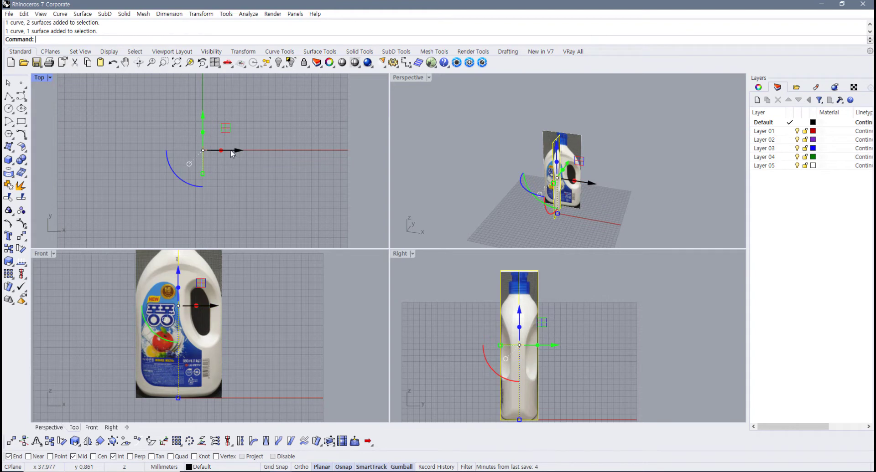
pyautogui.moveTo(231, 150); pyautogui.dragTo(190, 150)
pyautogui.press('Escape')
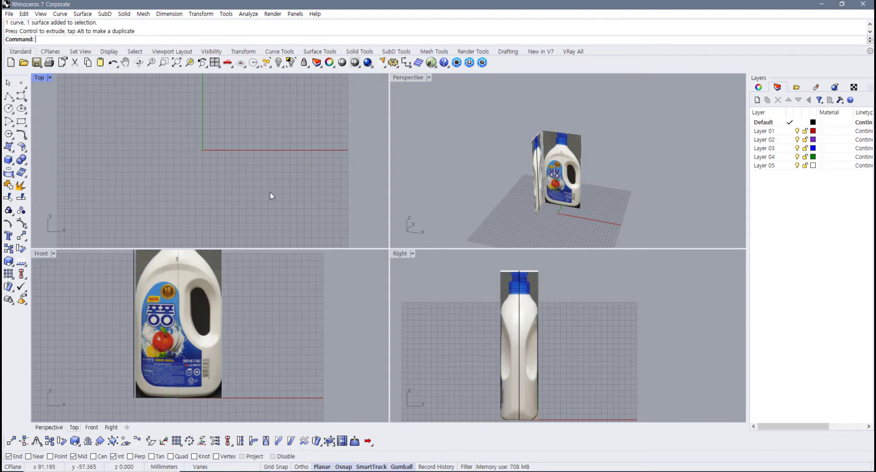
# - Examine from above how the side picture and front picture are placed around the origin
pyautogui.moveTo(270, 193); pyautogui.dragTo(85, 92)
pyautogui.press('Escape')
pyautogui.moveTo(232, 173); pyautogui.dragTo(143, 118)
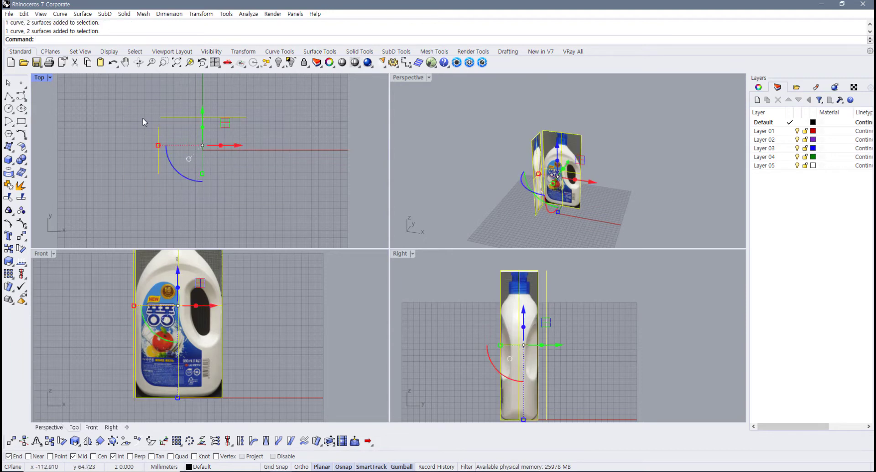
pyautogui.moveTo(207, 181); pyautogui.dragTo(195, 193, button='right')
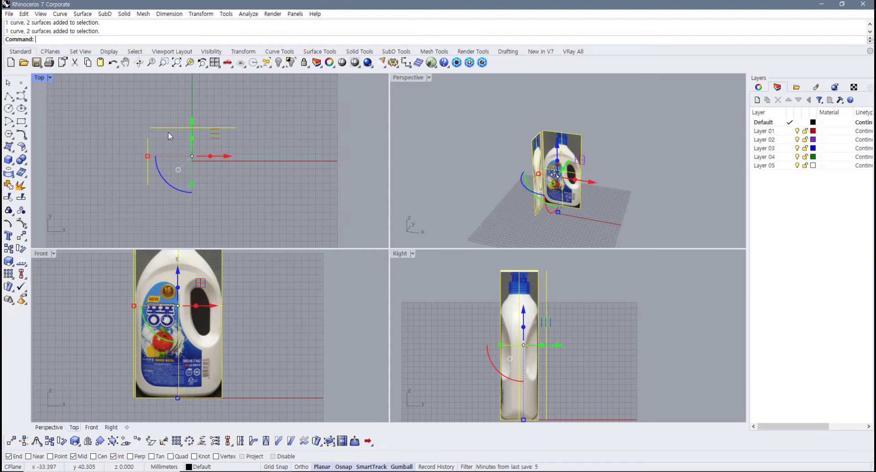
pyautogui.click(201, 264)
pyautogui.moveTo(168, 160); pyautogui.dragTo(95, 195)
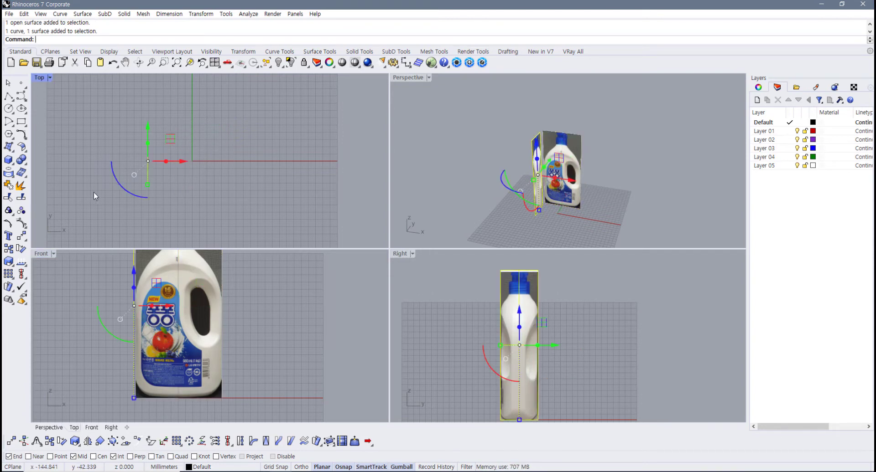
pyautogui.scroll(-2, 479, 308)
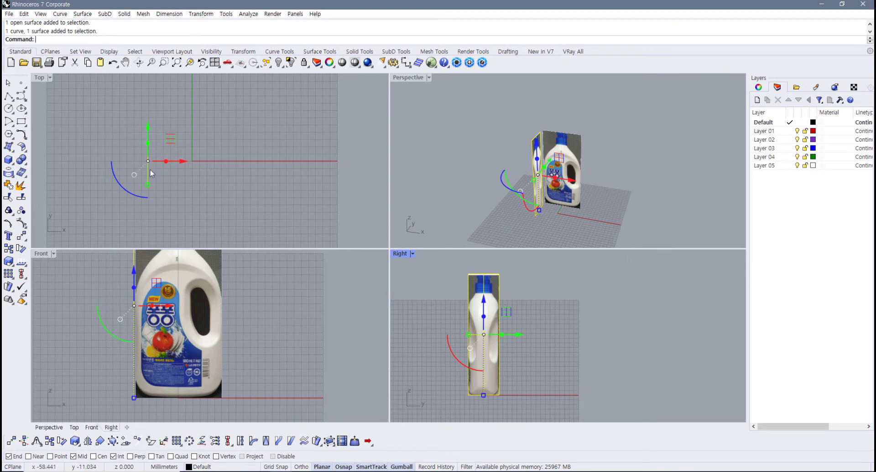
pyautogui.click(195, 192)
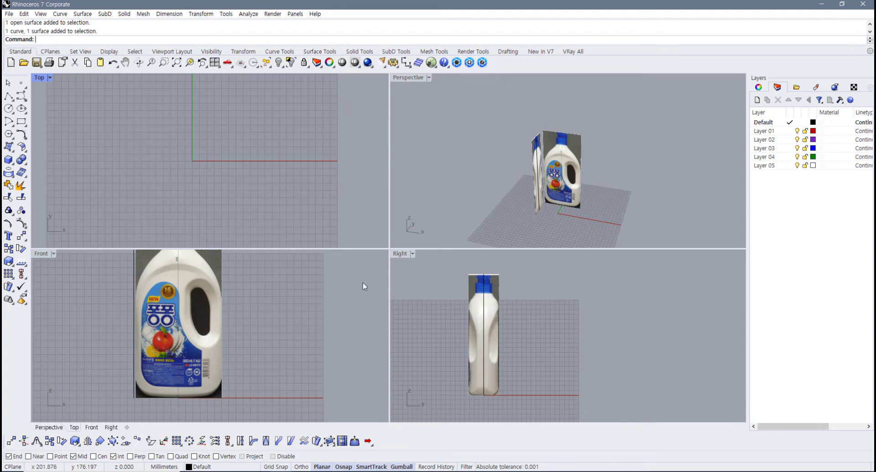
# - Select only the height line to check its position, and undo the shared move of the line and side picture
pyautogui.click(485, 307)
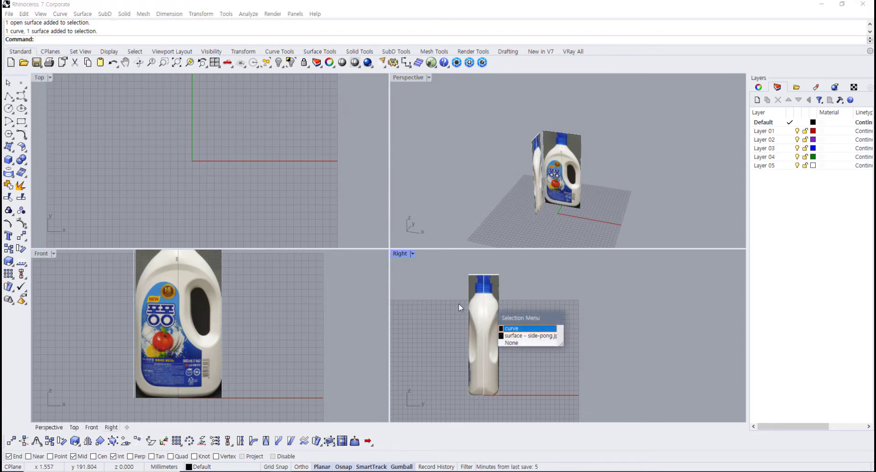
pyautogui.click(518, 328)
pyautogui.moveTo(524, 187); pyautogui.dragTo(492, 188, button='right')
pyautogui.moveTo(177, 203); pyautogui.dragTo(207, 217, button='right')
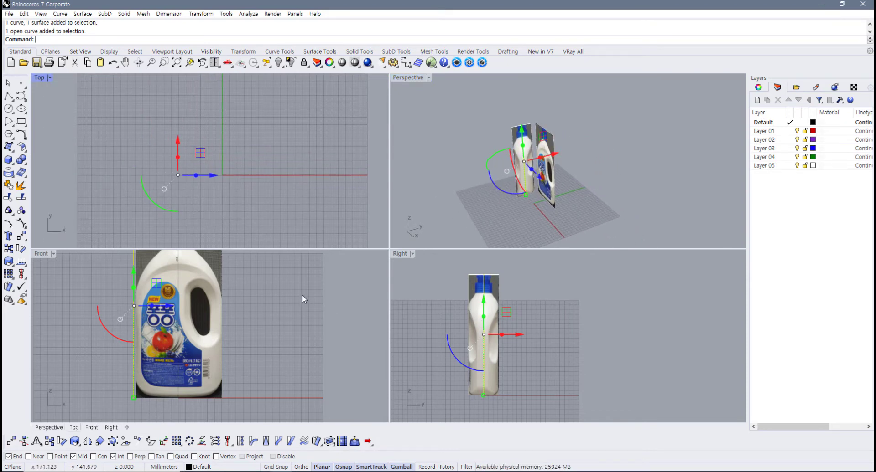
pyautogui.hotkey('ctrl', 'z')
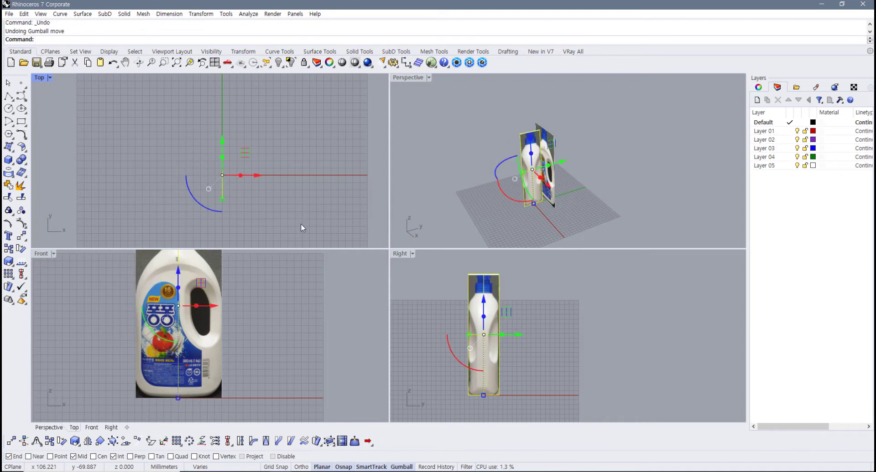
# - Examine the side picture and the height line from a closer, rotated perspective view
pyautogui.click(301, 224)
pyautogui.click(490, 297)
pyautogui.click(490, 300)
pyautogui.click(529, 296)
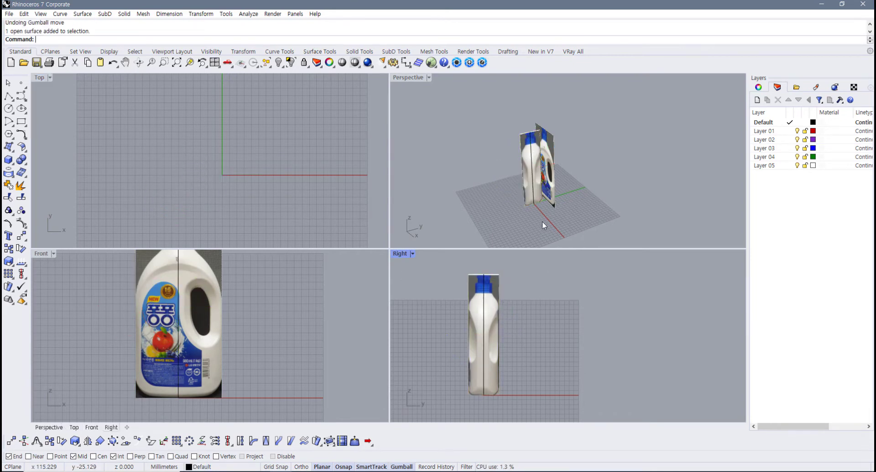
pyautogui.click(536, 189)
pyautogui.scroll(4, 585, 194)
pyautogui.click(596, 198)
pyautogui.moveTo(596, 198); pyautogui.dragTo(608, 204, button='right')
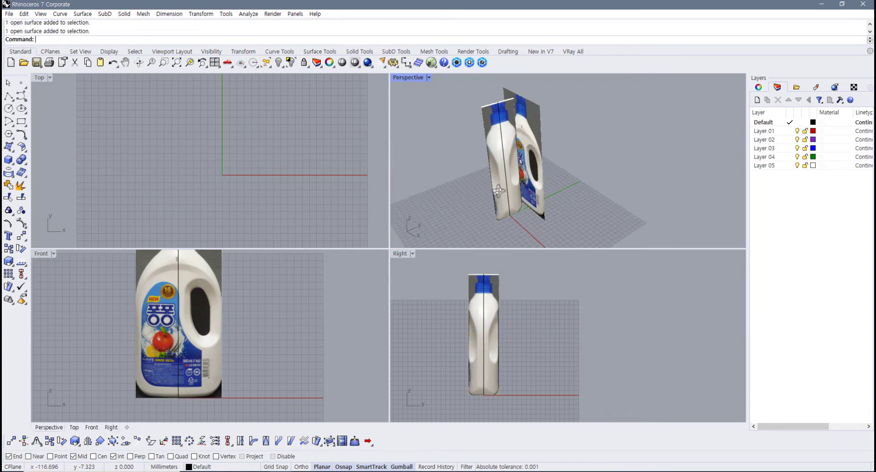
pyautogui.scroll(2, 534, 176)
# - Move only the side picture in the negative X direction, leaving the height line at the origin
pyautogui.click(502, 160)
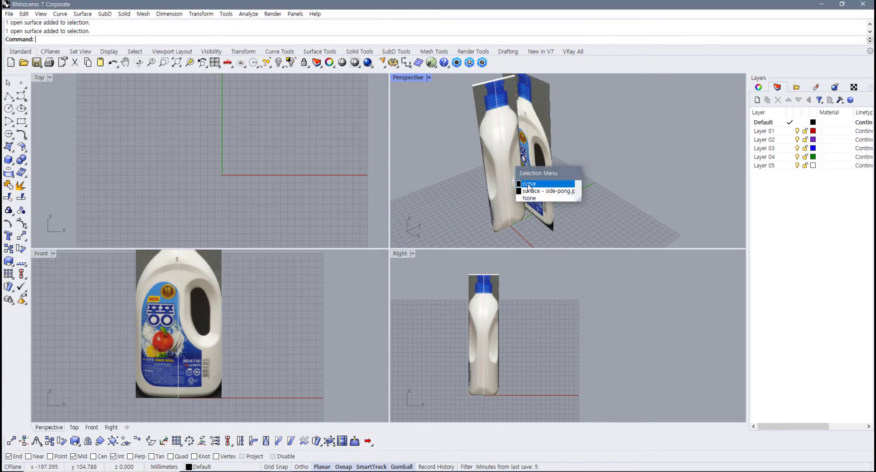
pyautogui.click(531, 181)
pyautogui.click(487, 146)
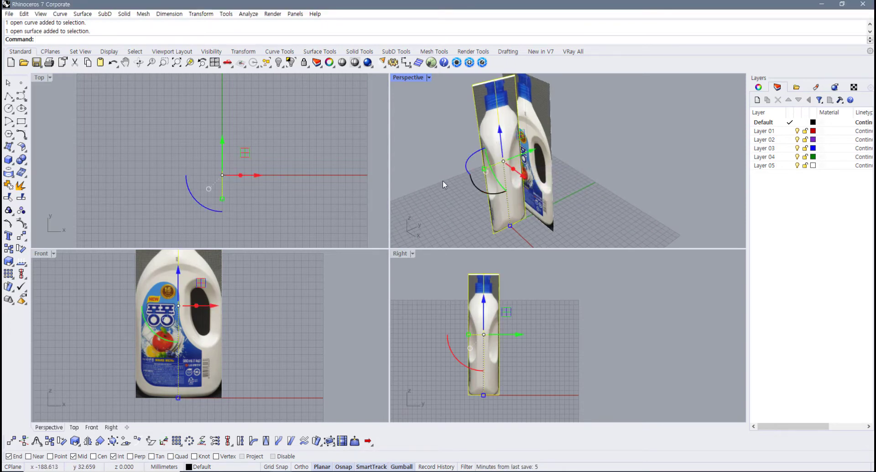
pyautogui.moveTo(254, 175); pyautogui.dragTo(202, 177)
pyautogui.click(244, 303)
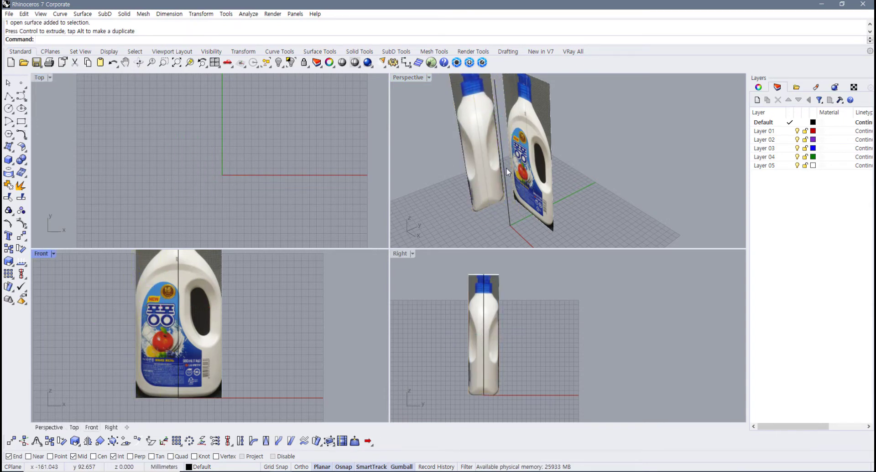
# - Examine in perspective and from above how both pictures stand clear of the modelling space around the height line
pyautogui.moveTo(505, 168); pyautogui.dragTo(602, 168, button='right')
pyautogui.click(559, 151)
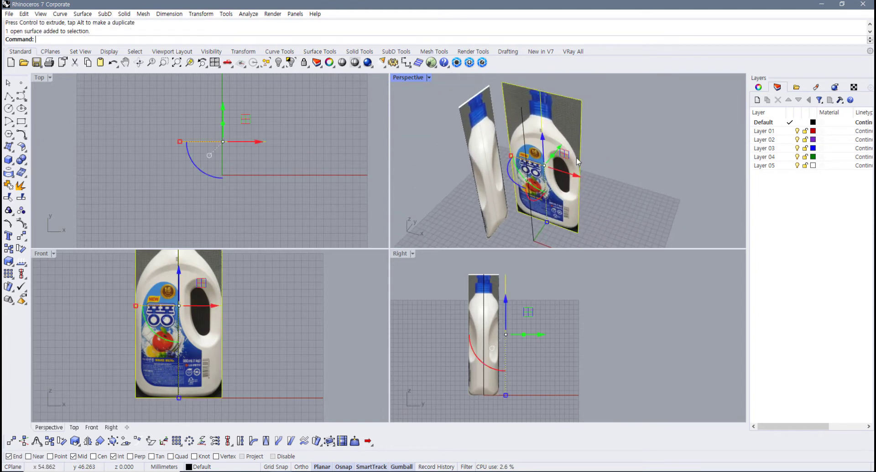
pyautogui.click(486, 148)
pyautogui.click(247, 190)
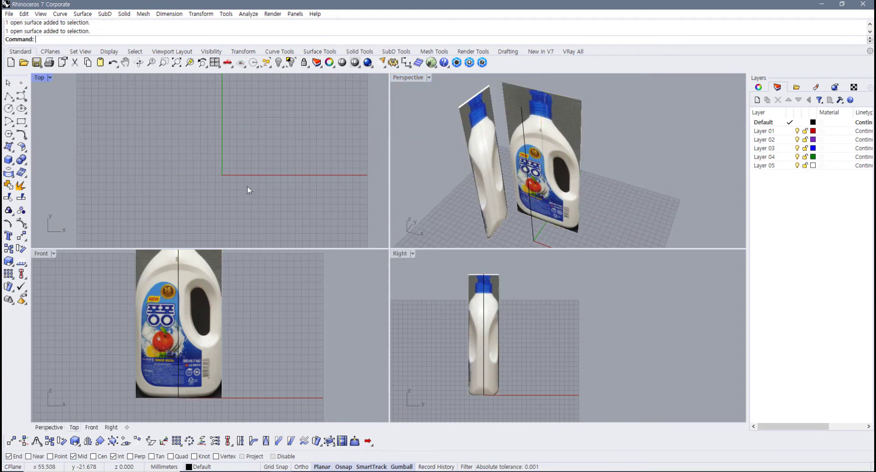
pyautogui.moveTo(273, 160); pyautogui.dragTo(141, 100)
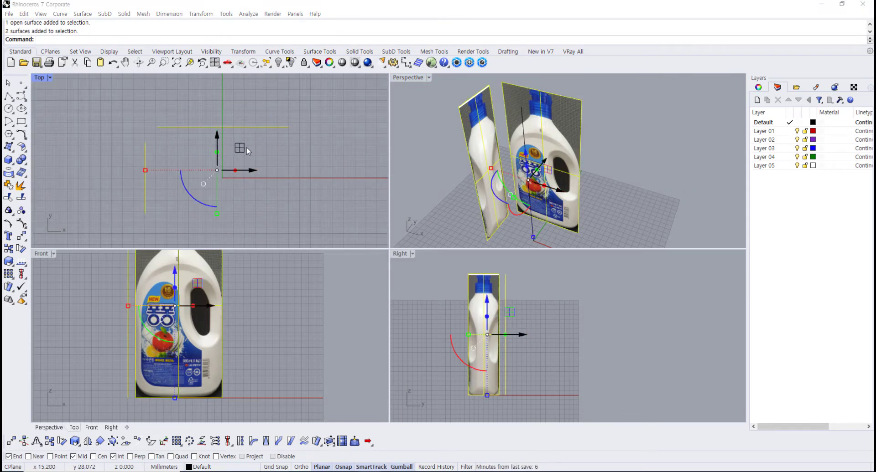
pyautogui.click(267, 181)
pyautogui.moveTo(258, 194); pyautogui.dragTo(138, 115)
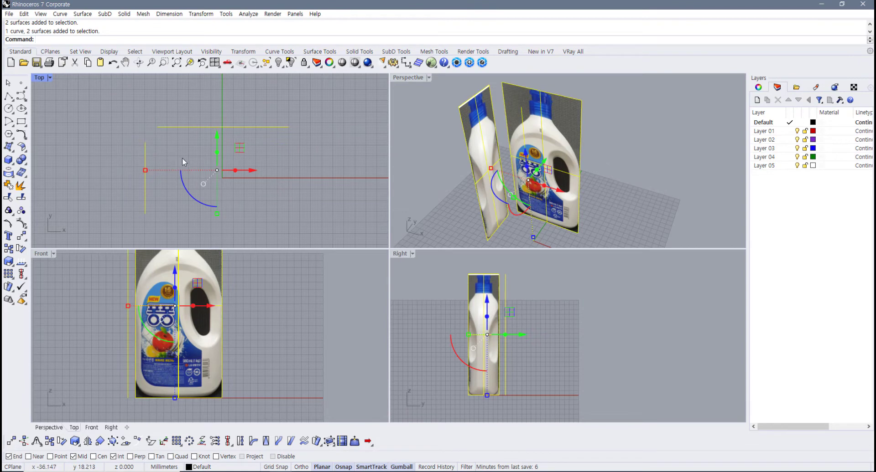
pyautogui.moveTo(171, 170)
pyautogui.mouseDown()
pyautogui.moveTo(260, 156)
pyautogui.moveTo(223, 213)
pyautogui.moveTo(177, 165)
pyautogui.moveTo(269, 176)
pyautogui.moveTo(177, 192)
pyautogui.moveTo(249, 152)
pyautogui.moveTo(209, 206)
pyautogui.mouseUp()
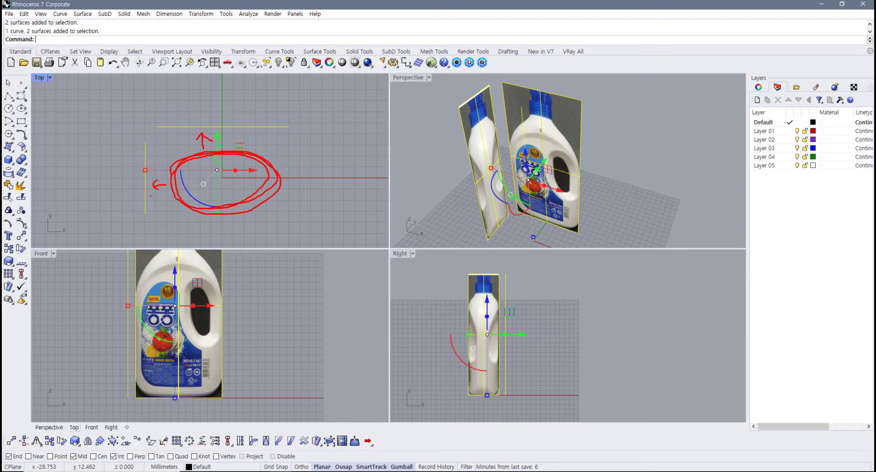
pyautogui.moveTo(197, 152); pyautogui.dragTo(227, 150)
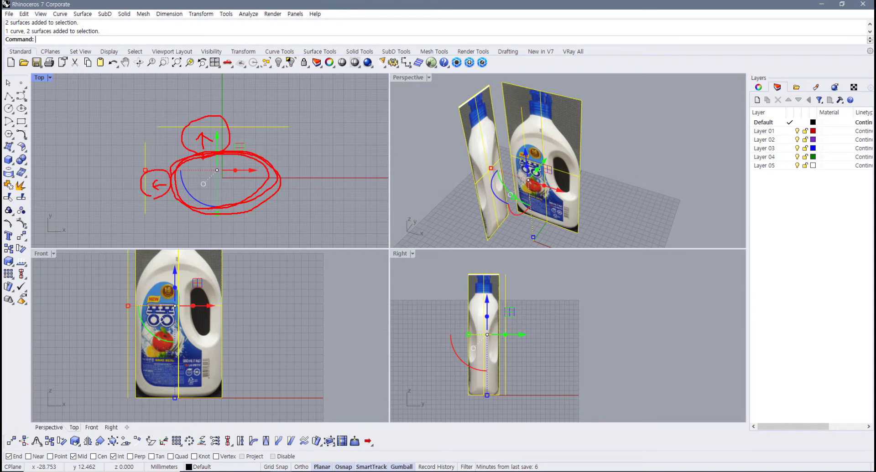
pyautogui.press('Escape')
# - Move the front and side reference pictures to Layer 01, keeping Default as the current layer
pyautogui.click(559, 127)
pyautogui.keyDown('shift'); pyautogui.click(487, 131); pyautogui.keyUp('shift')
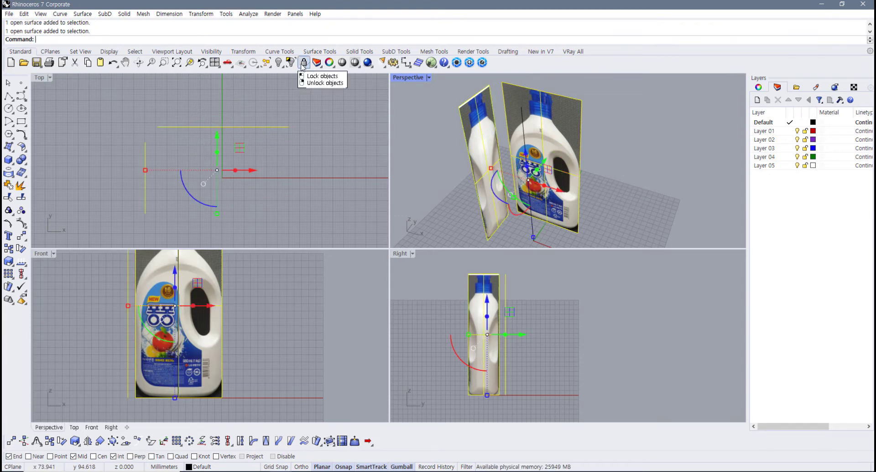
pyautogui.click(765, 132)
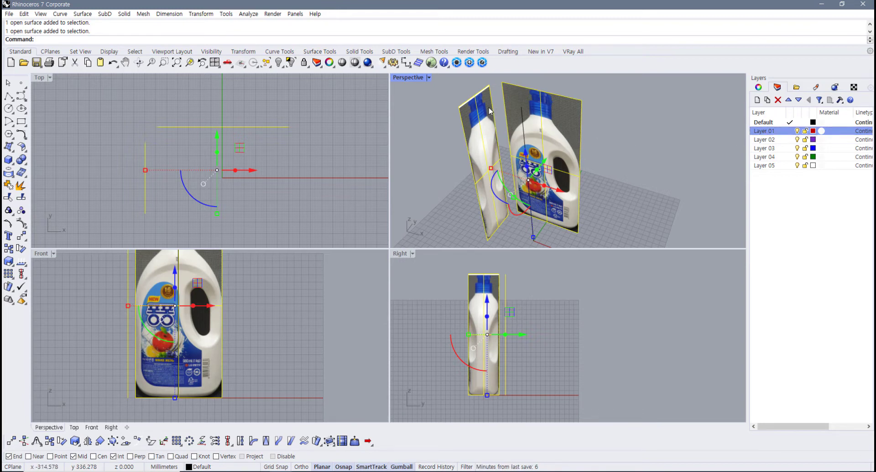
pyautogui.rightClick(770, 133)
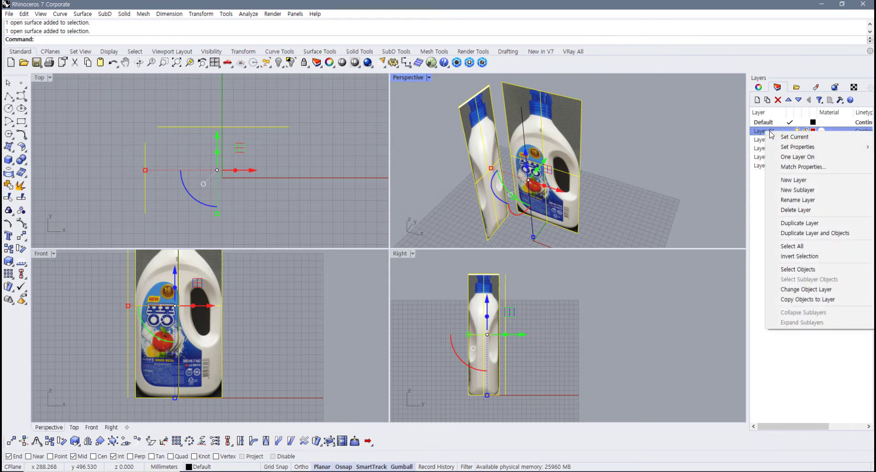
pyautogui.click(760, 133)
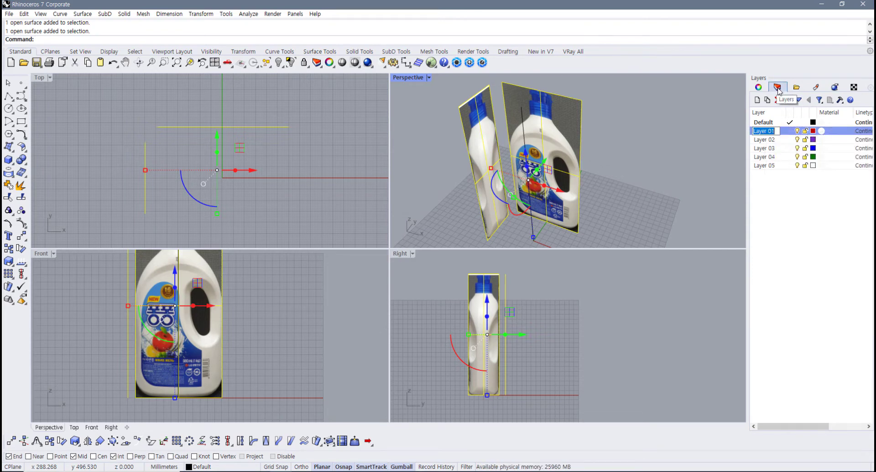
pyautogui.click(788, 132)
pyautogui.click(780, 125)
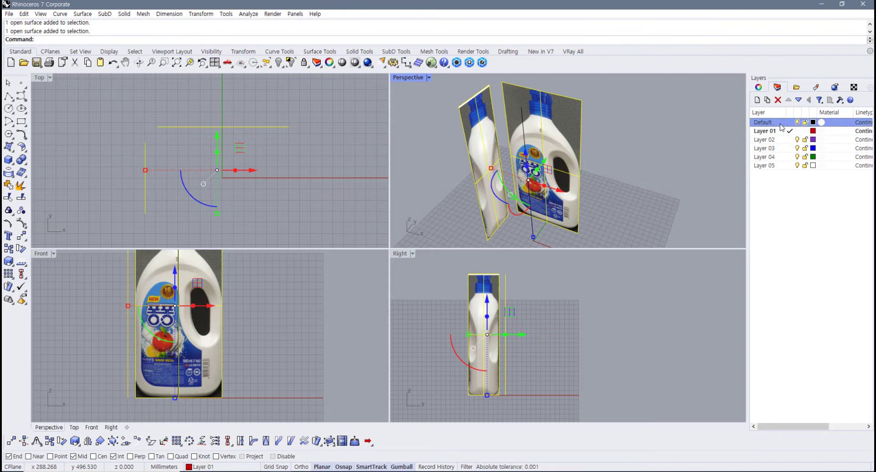
pyautogui.click(790, 123)
pyautogui.rightClick(770, 134)
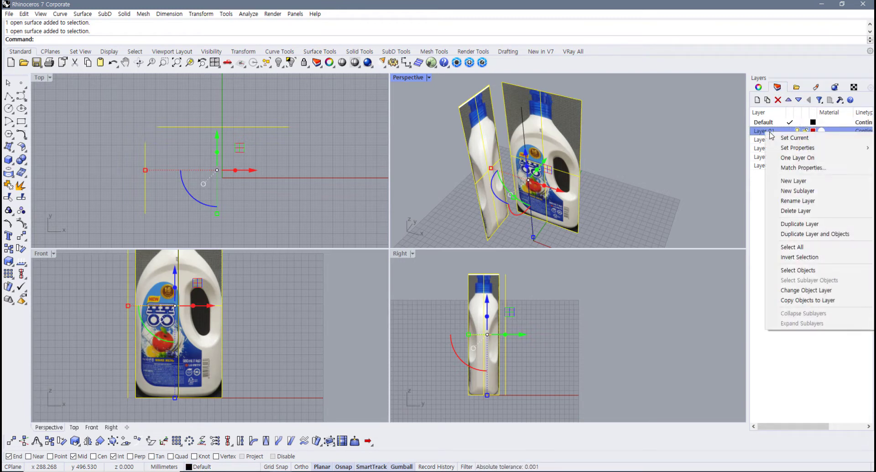
pyautogui.click(815, 292)
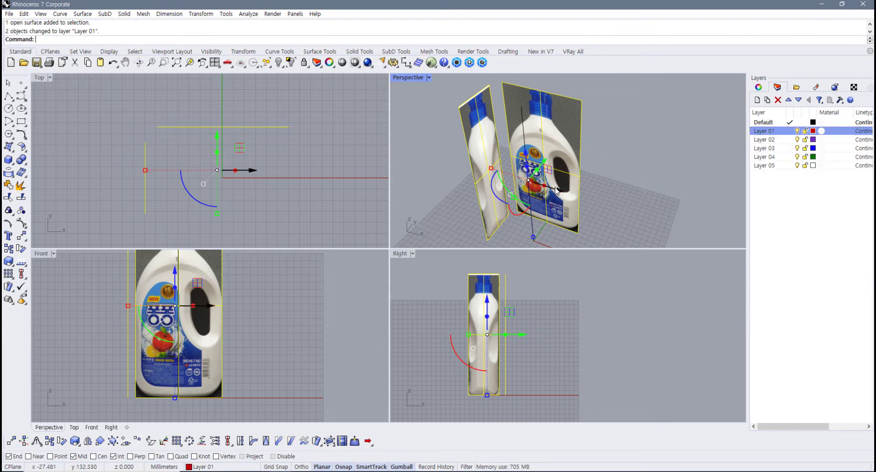
# - Hide and show Layer 01 to check that it controls both reference pictures
pyautogui.click(797, 131)
pyautogui.click(796, 132)
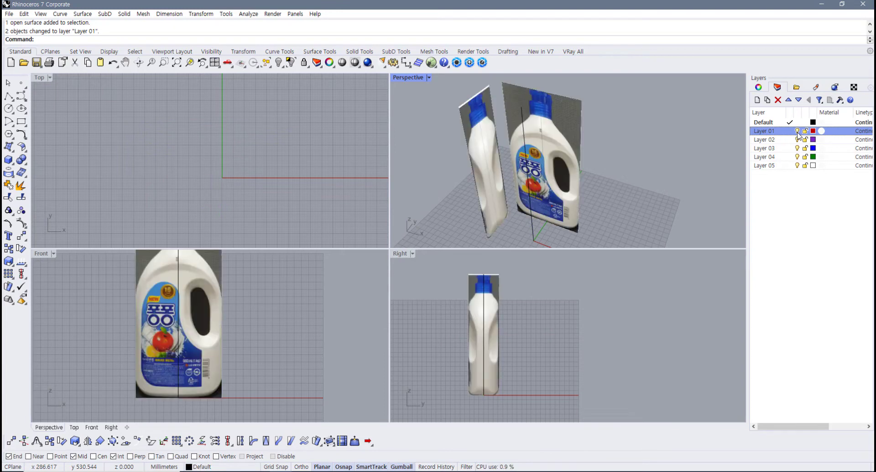
pyautogui.click(796, 132)
pyautogui.click(796, 132)
pyautogui.click(796, 132)
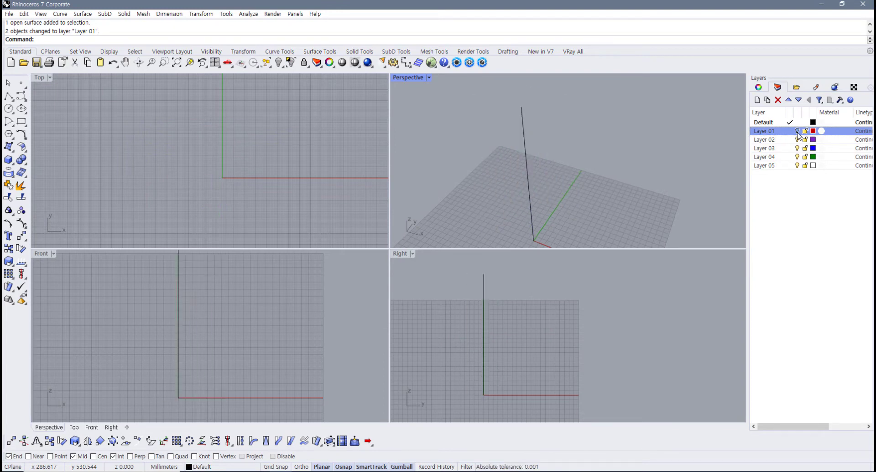
pyautogui.click(796, 131)
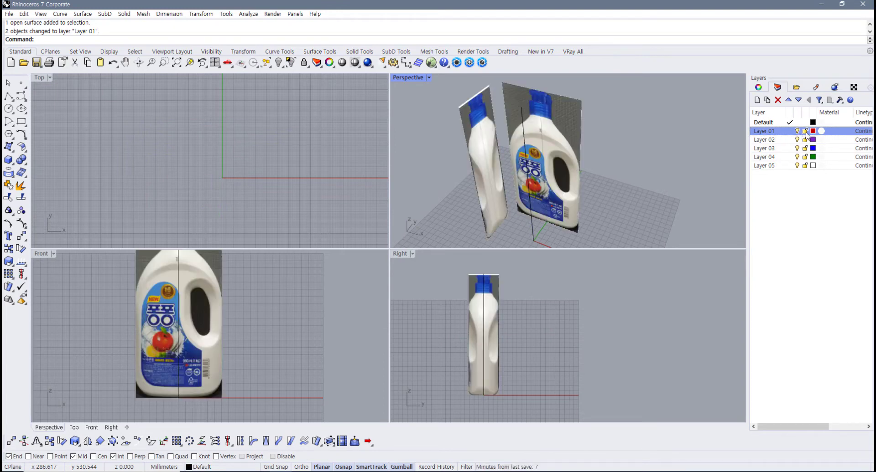
# - Lock Layer 01, test the lock by selecting around the pictures and height line, and return to the Default layer
pyautogui.click(805, 132)
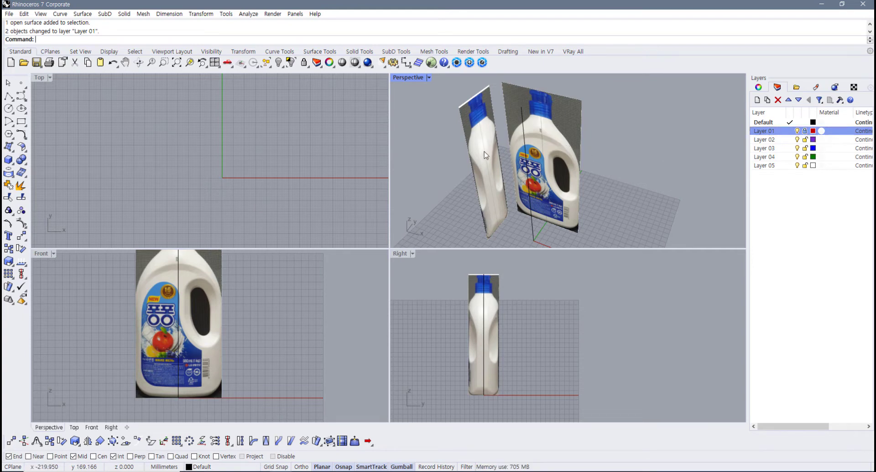
pyautogui.moveTo(558, 121); pyautogui.dragTo(450, 156)
pyautogui.click(597, 124)
pyautogui.moveTo(596, 125); pyautogui.dragTo(495, 164)
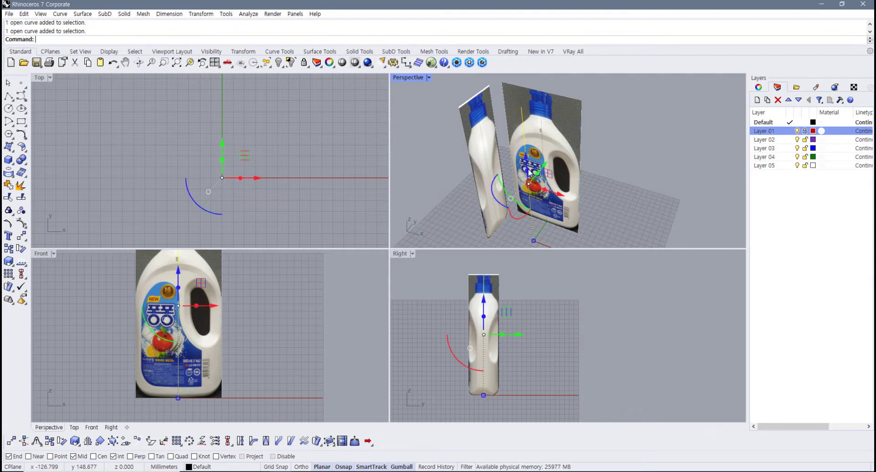
pyautogui.click(564, 158)
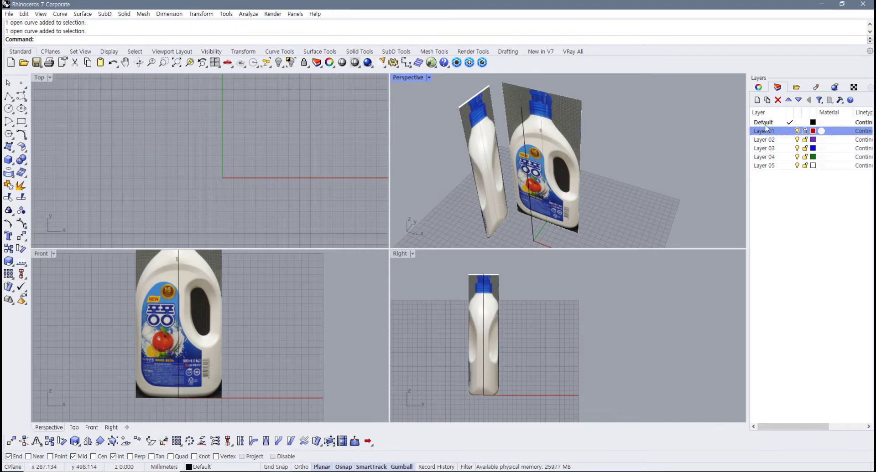
pyautogui.click(785, 123)
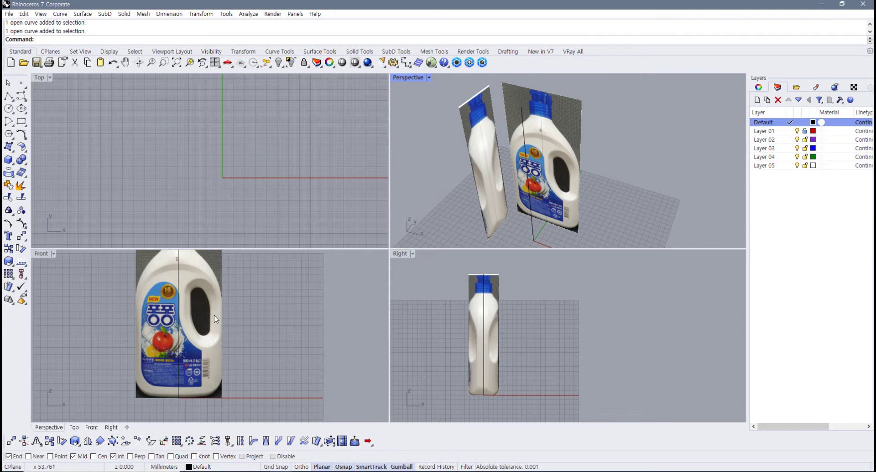
# - Examine the cap's lower edge and the bottle neck around the height line in the front view
pyautogui.scroll(8, 201, 357)
pyautogui.scroll(3, 198, 357)
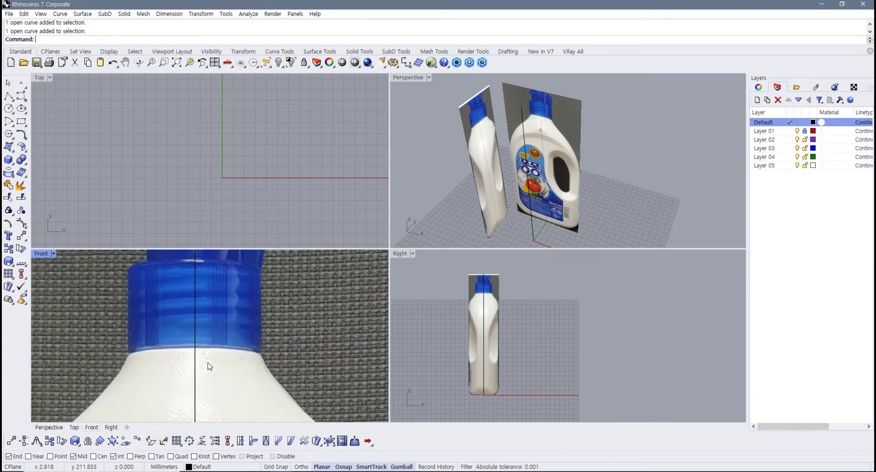
pyautogui.click(196, 365)
pyautogui.moveTo(235, 360); pyautogui.dragTo(239, 369, button='right')
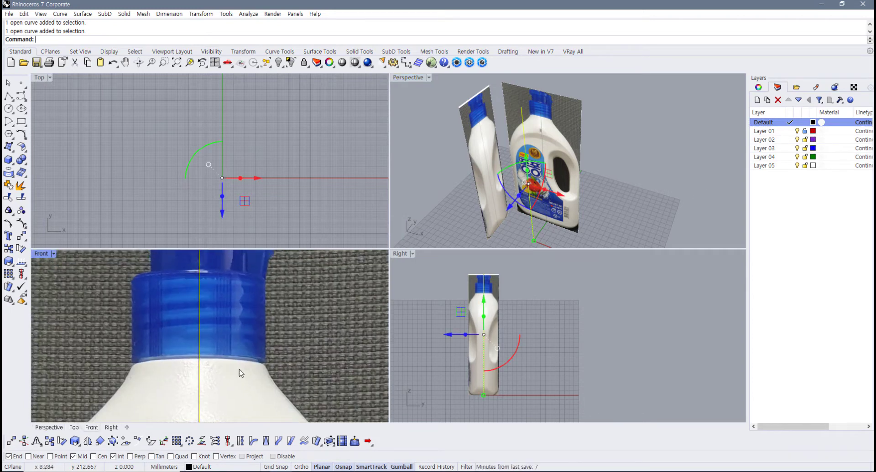
pyautogui.click(240, 370)
pyautogui.scroll(4, 205, 359)
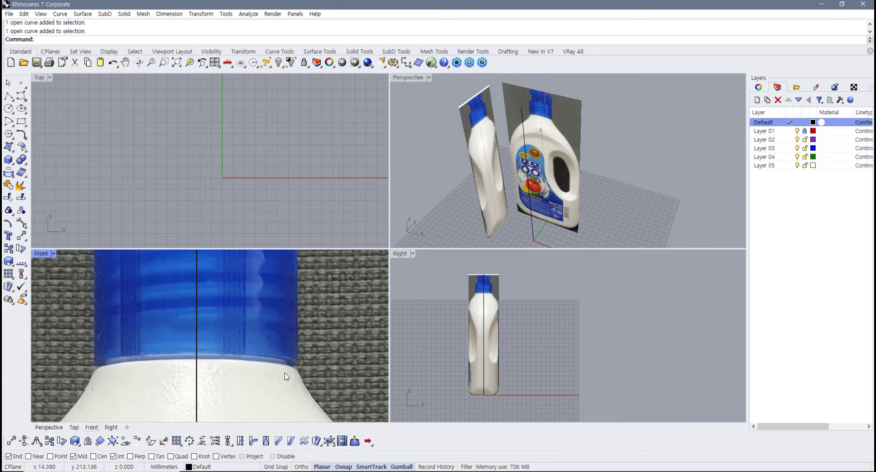
pyautogui.scroll(-8, 267, 357)
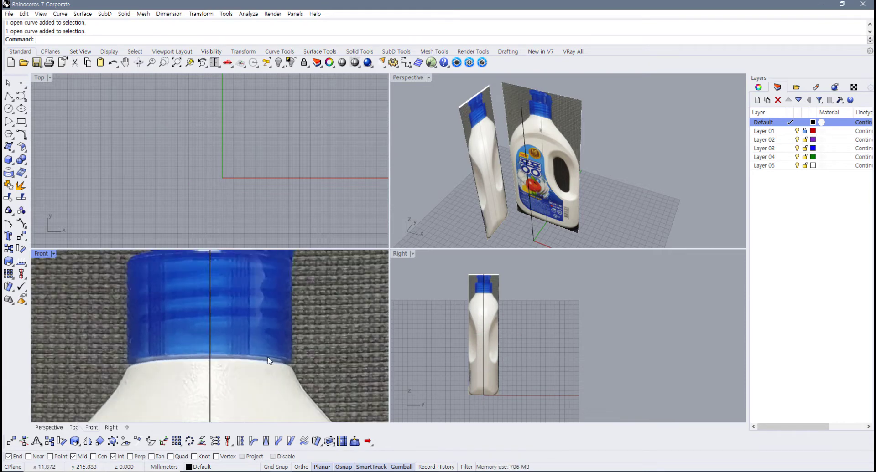
pyautogui.scroll(-6, 250, 286)
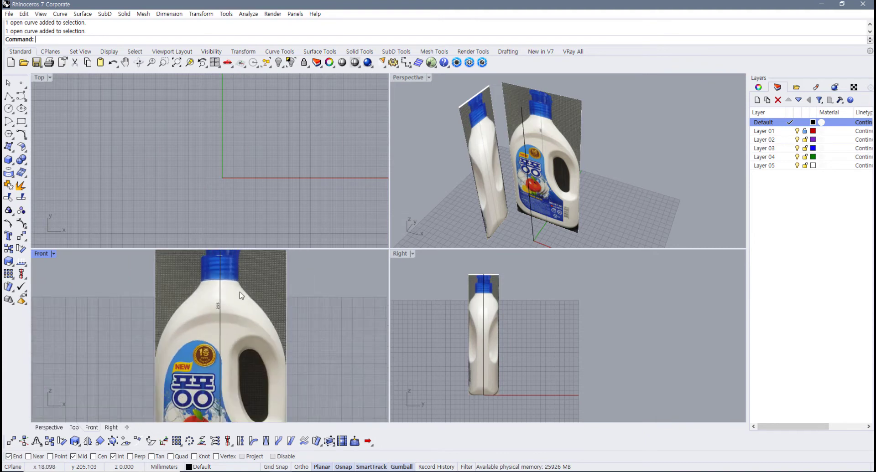
pyautogui.scroll(-2, 266, 360)
pyautogui.moveTo(266, 360); pyautogui.dragTo(271, 355, button='right')
pyautogui.scroll(3, 245, 353)
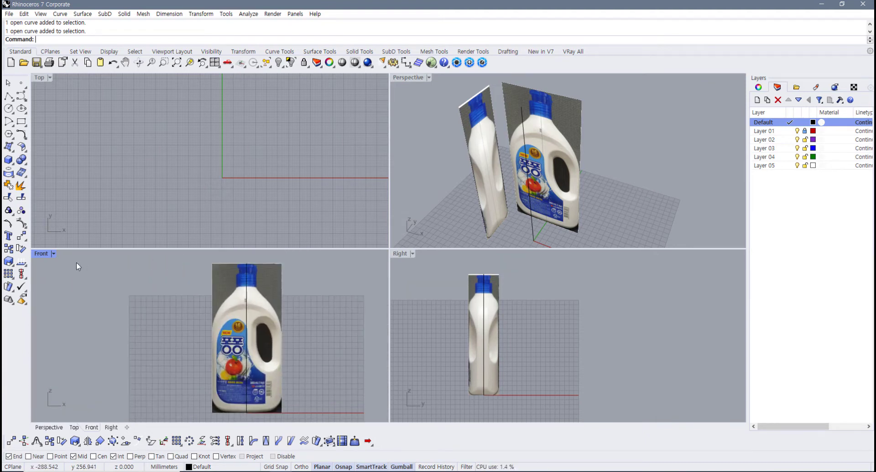
# - Maximize the Front view and frame the bottle's cap and neck
pyautogui.doubleClick(36, 254)
pyautogui.scroll(4, 210, 202)
pyautogui.moveTo(418, 192); pyautogui.dragTo(125, 230, button='right')
pyautogui.scroll(1, 158, 197)
pyautogui.scroll(1, 172, 224)
pyautogui.scroll(1, 176, 215)
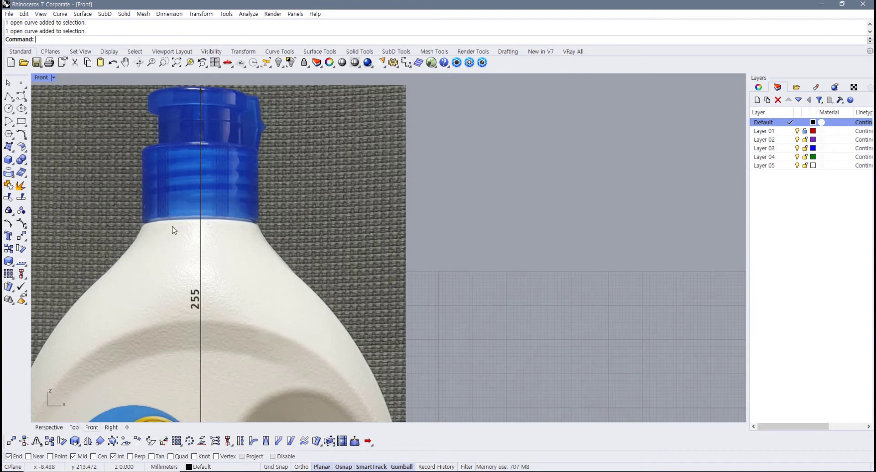
# - Keep the circle tools open as a floating set and enable the Near object snap for a vertical circle by diameter
pyautogui.click(8, 109)
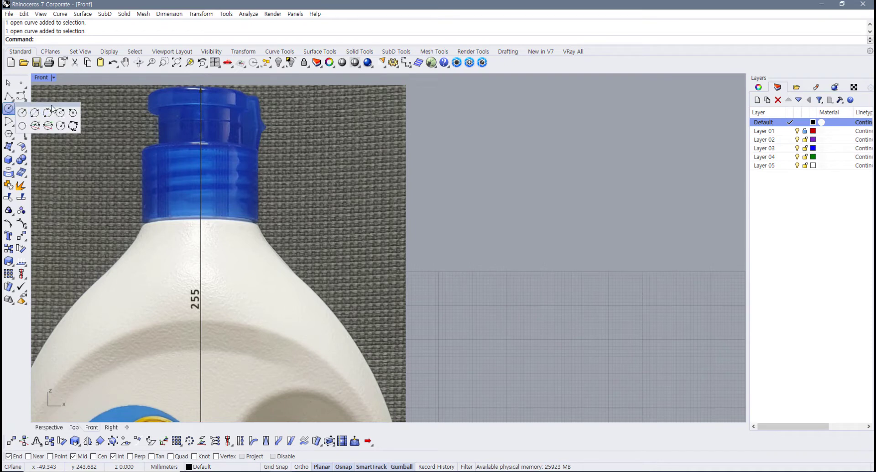
pyautogui.moveTo(54, 105); pyautogui.dragTo(95, 123)
pyautogui.moveTo(153, 223); pyautogui.dragTo(199, 247, button='right')
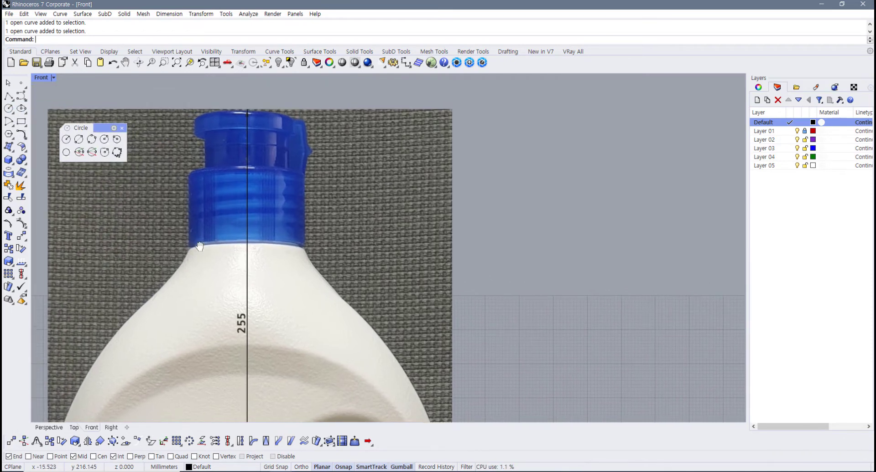
pyautogui.click(91, 156)
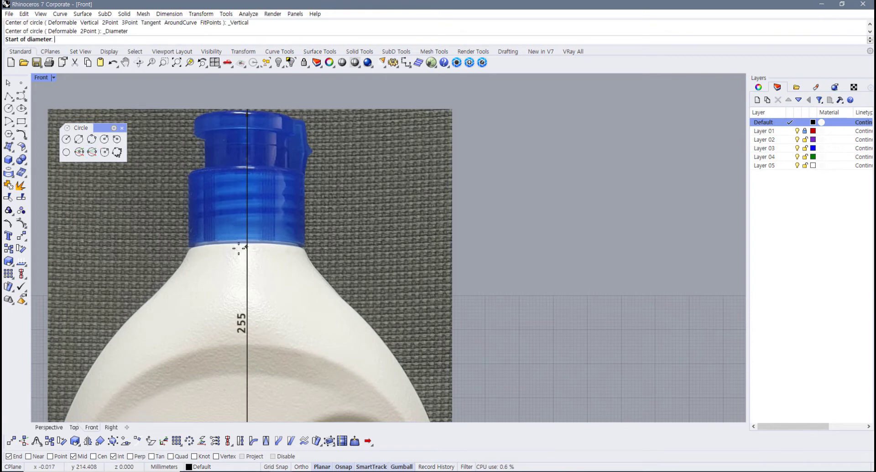
pyautogui.click(31, 456)
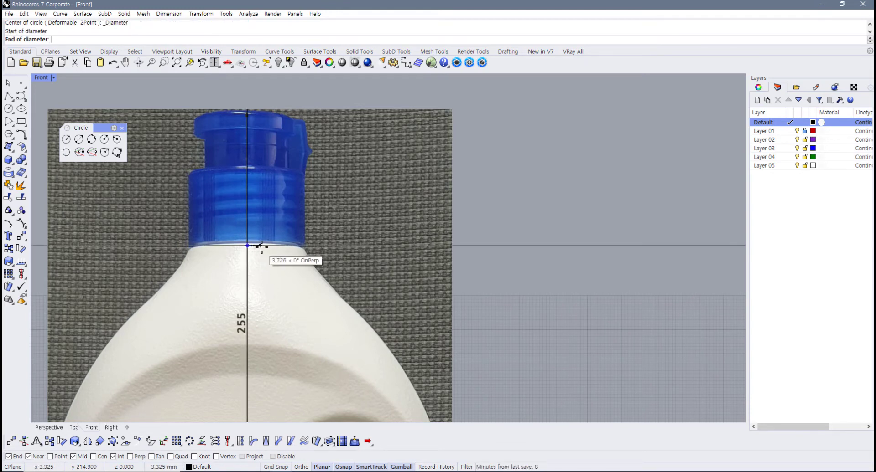
# - Try a vertical diameter circle from the height line to the neck's outer edge below the cap, and delete it
pyautogui.click(303, 247)
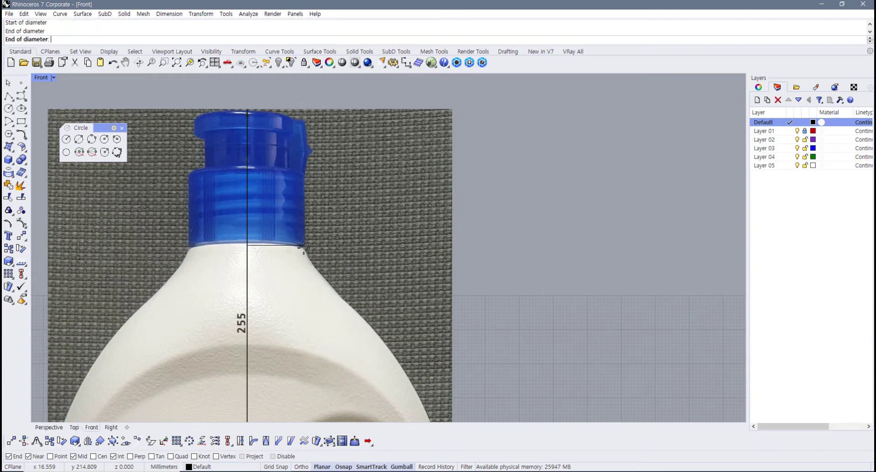
pyautogui.scroll(6, 276, 248)
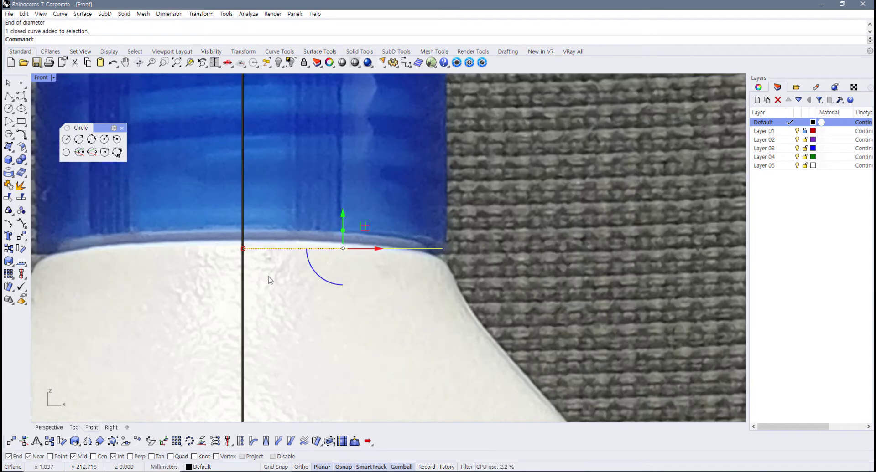
pyautogui.press('Escape')
pyautogui.click(304, 249)
pyautogui.press('Delete')
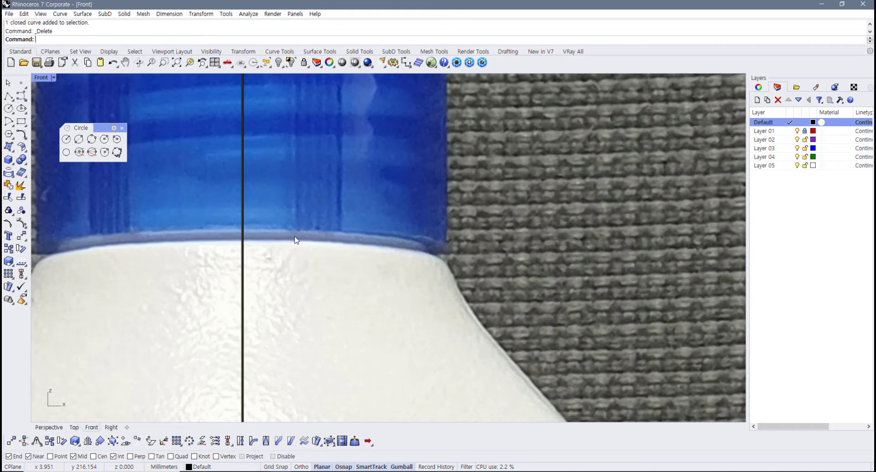
# - Try a vertical circle centred on the height line at the cap's lower edge, and cancel it
pyautogui.click(79, 152)
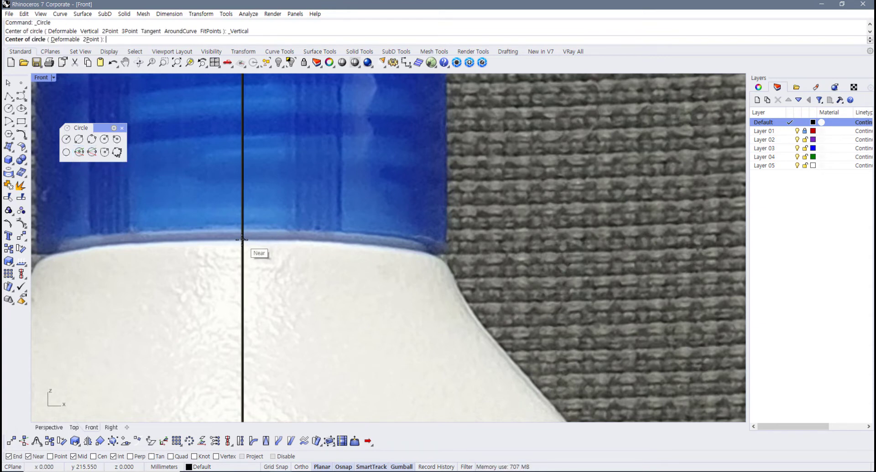
pyautogui.press('Escape')
pyautogui.scroll(-3, 274, 259)
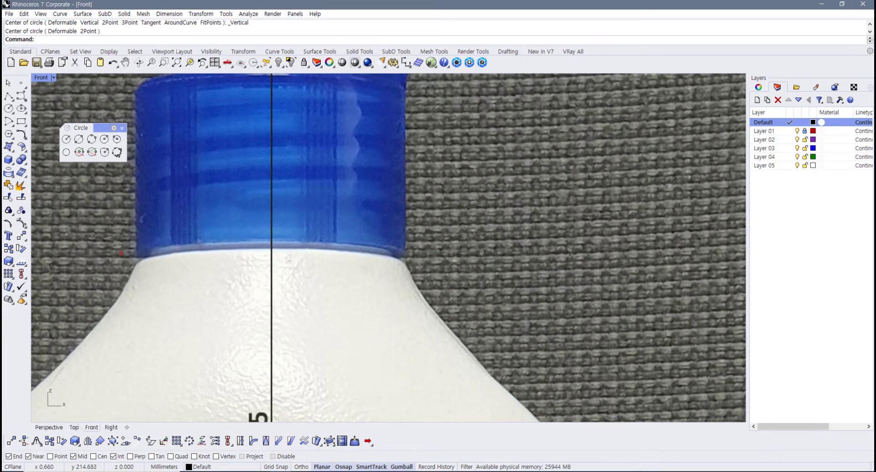
pyautogui.moveTo(99, 256); pyautogui.dragTo(475, 256)
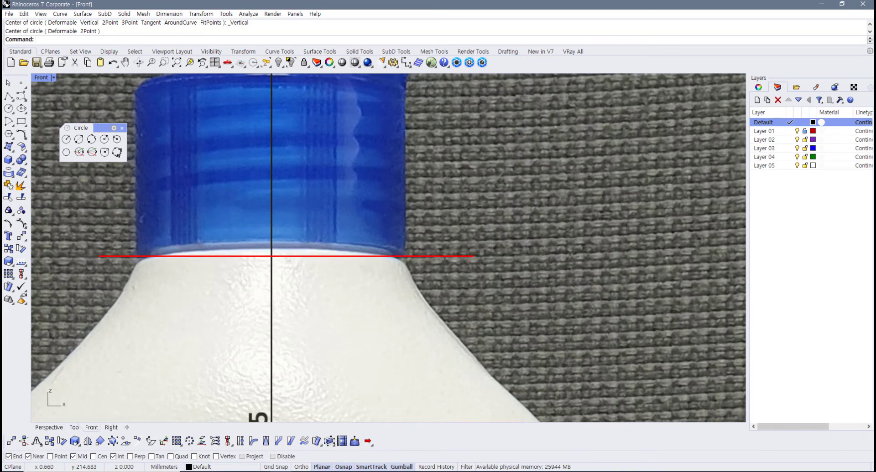
pyautogui.press('e')
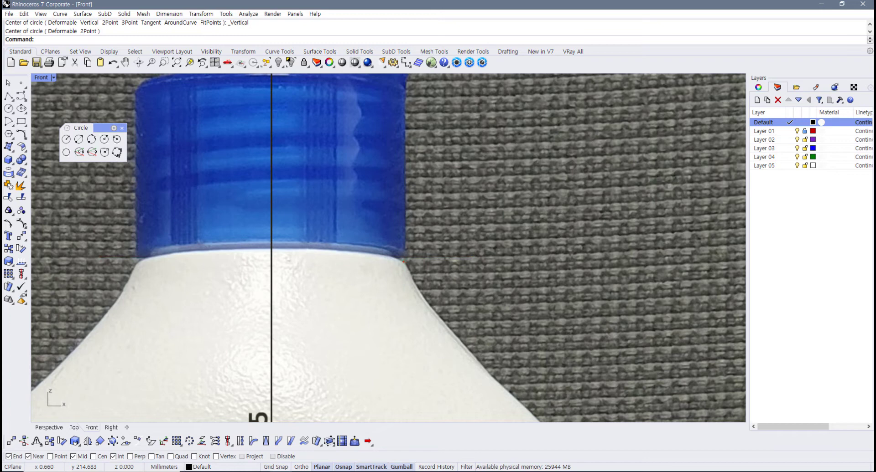
pyautogui.moveTo(301, 250); pyautogui.dragTo(217, 250)
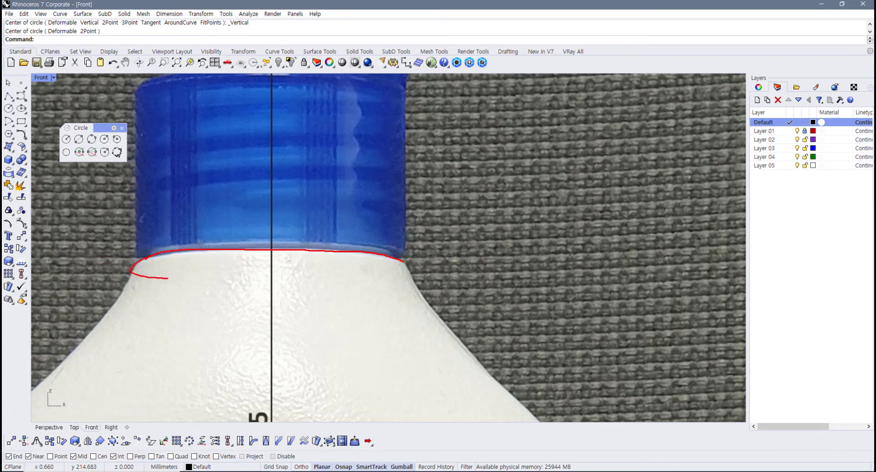
pyautogui.moveTo(168, 278); pyautogui.dragTo(339, 277)
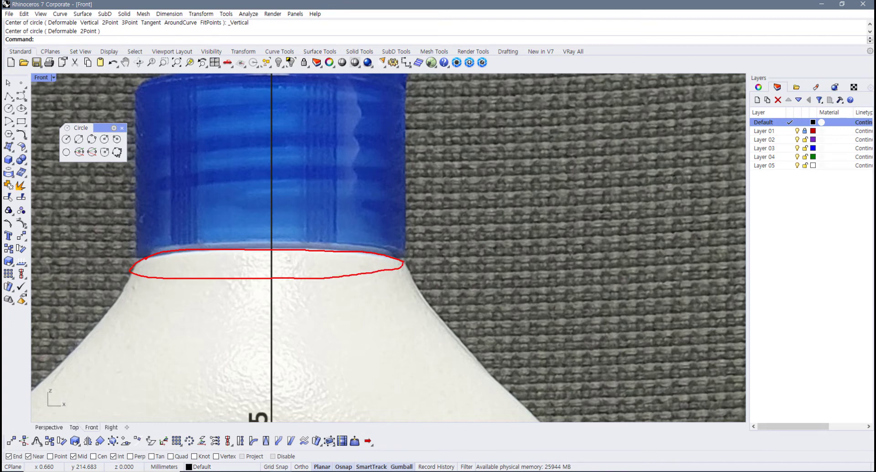
pyautogui.moveTo(397, 251); pyautogui.dragTo(199, 247)
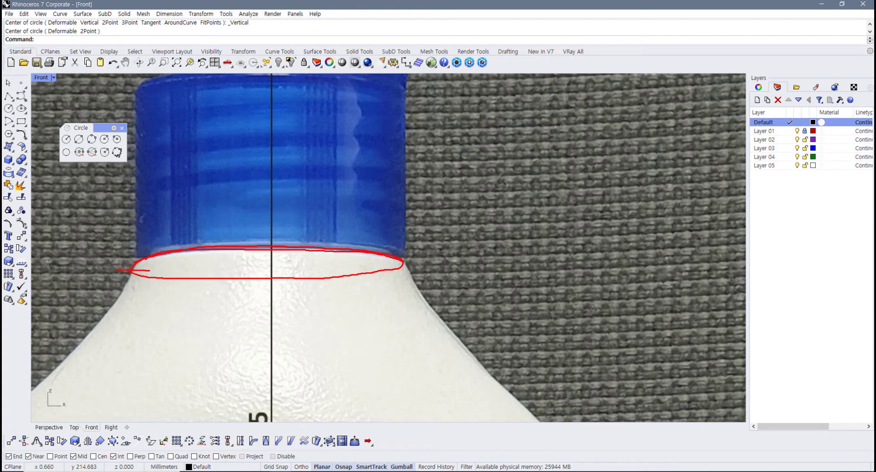
pyautogui.moveTo(149, 271); pyautogui.dragTo(400, 264)
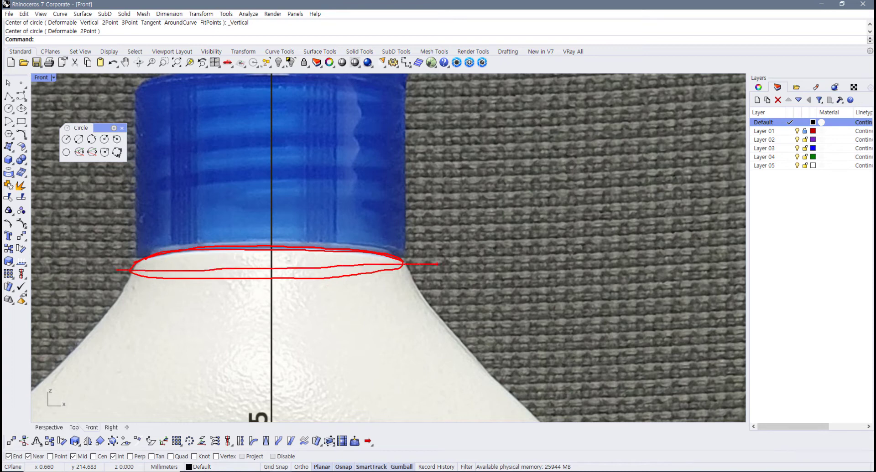
pyautogui.press('Escape')
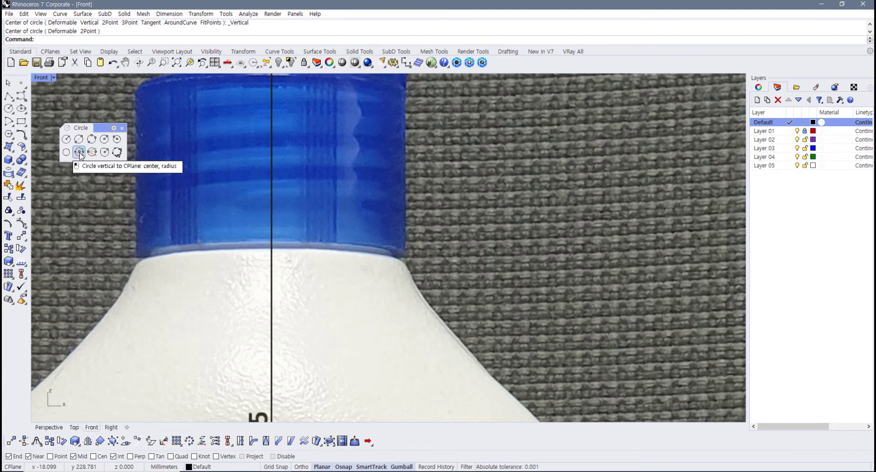
# - Draw a horizontal guide line across the neck just below the cap and move it to the neck's upper edge, crossing the height line
pyautogui.click(8, 96)
pyautogui.click(117, 267)
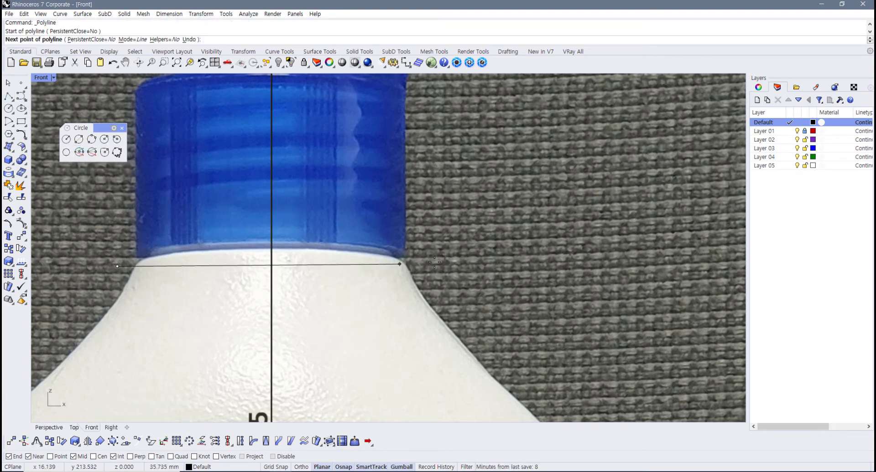
pyautogui.keyDown('shift'); pyautogui.click(494, 260); pyautogui.keyUp('shift')
pyautogui.rightClick(492, 263)
pyautogui.click(424, 266)
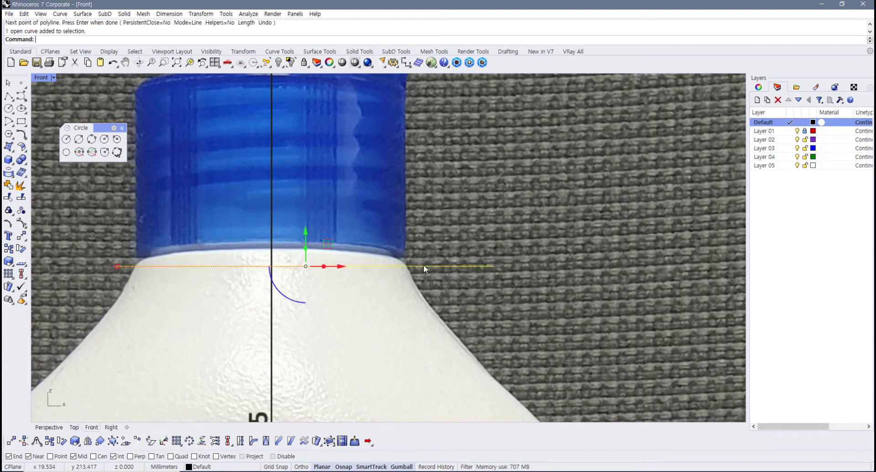
pyautogui.moveTo(328, 245); pyautogui.dragTo(298, 240)
pyautogui.click(511, 291)
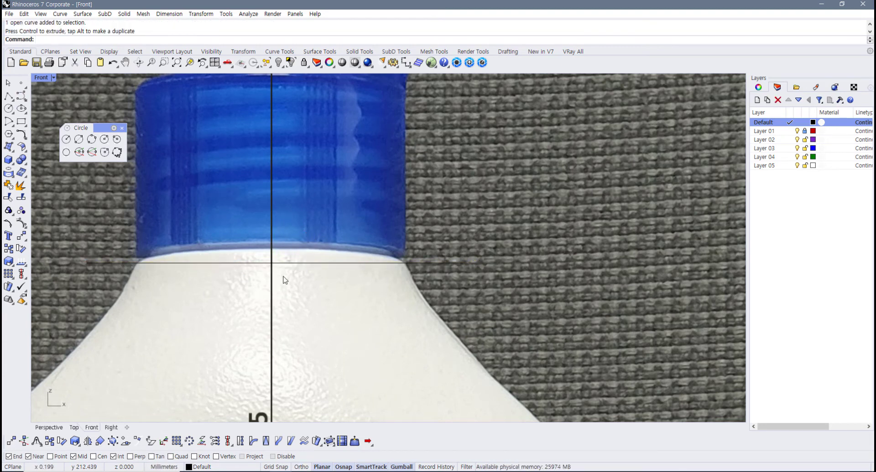
# - Draw a vertical circle centred where the guide line crosses the height line, with its radius reaching the neck's outer edge
pyautogui.moveTo(283, 276); pyautogui.dragTo(256, 260)
pyautogui.click(313, 285)
pyautogui.moveTo(297, 285); pyautogui.dragTo(249, 254)
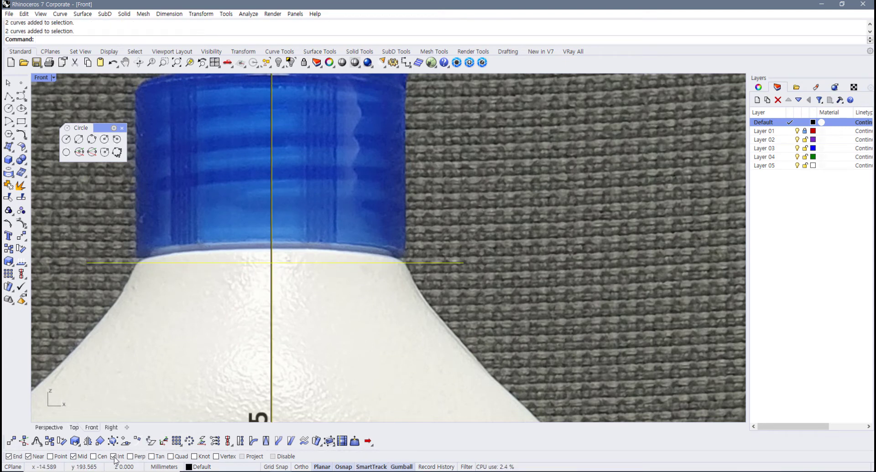
pyautogui.click(83, 206)
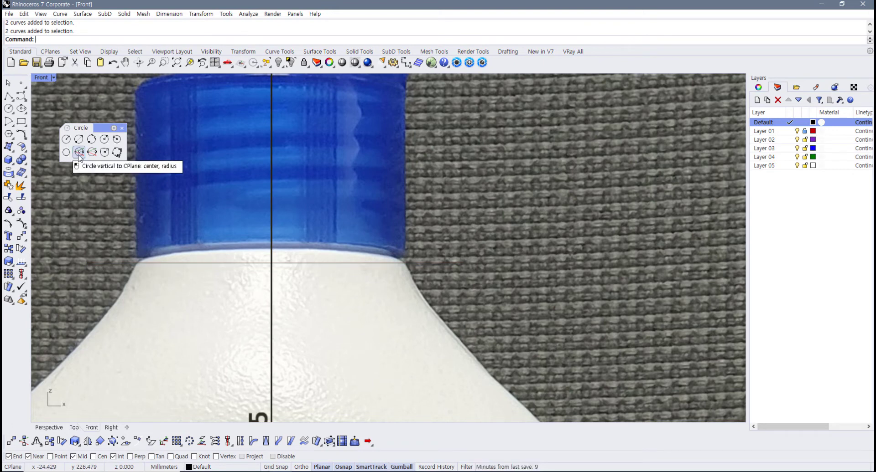
pyautogui.click(79, 155)
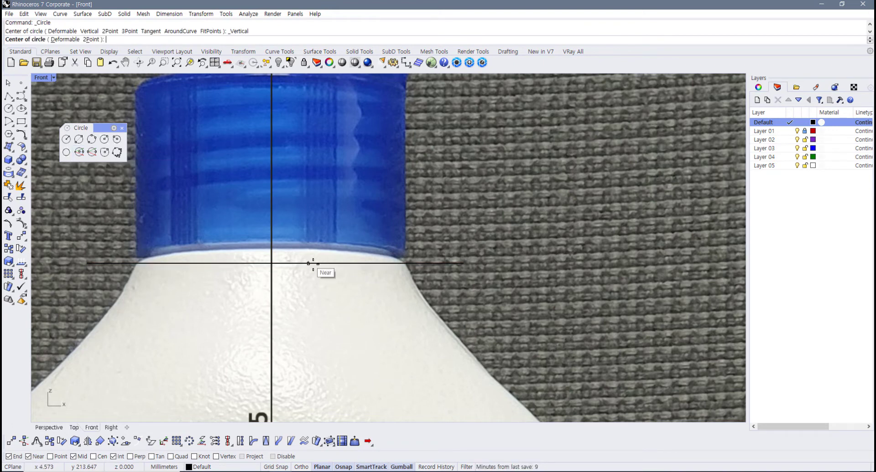
pyautogui.click(272, 264)
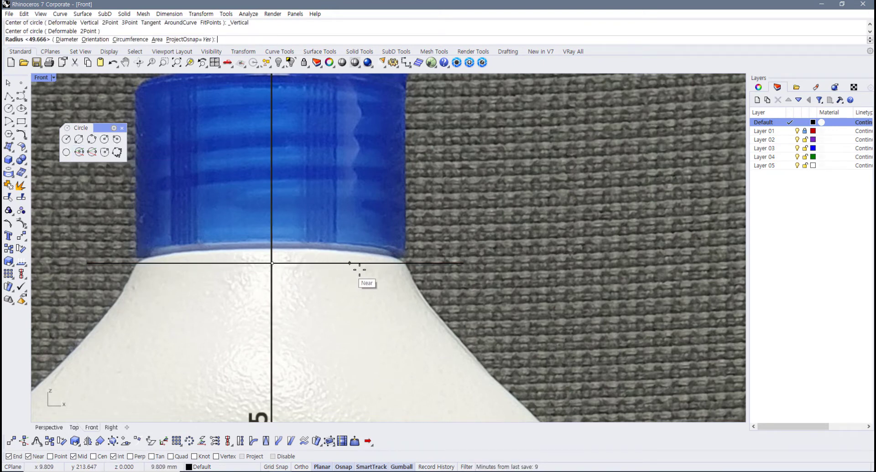
pyautogui.click(402, 264)
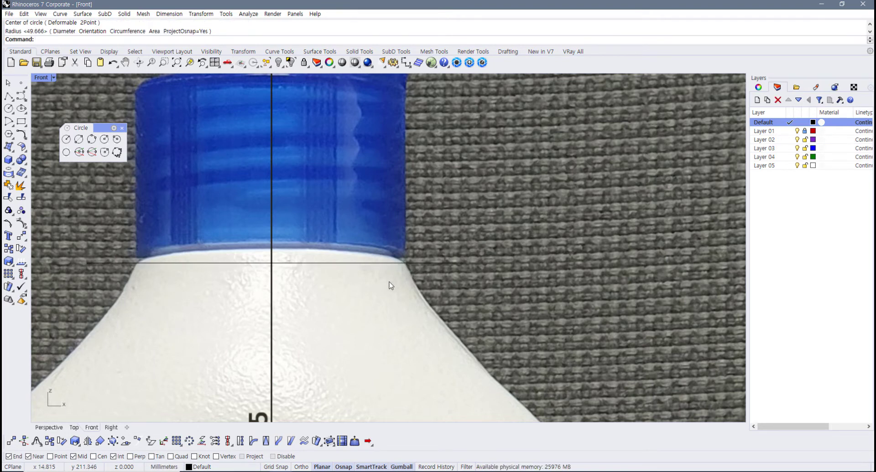
# - Restore the four-viewport layout and delete the horizontal guide line across the neck
pyautogui.doubleClick(42, 78)
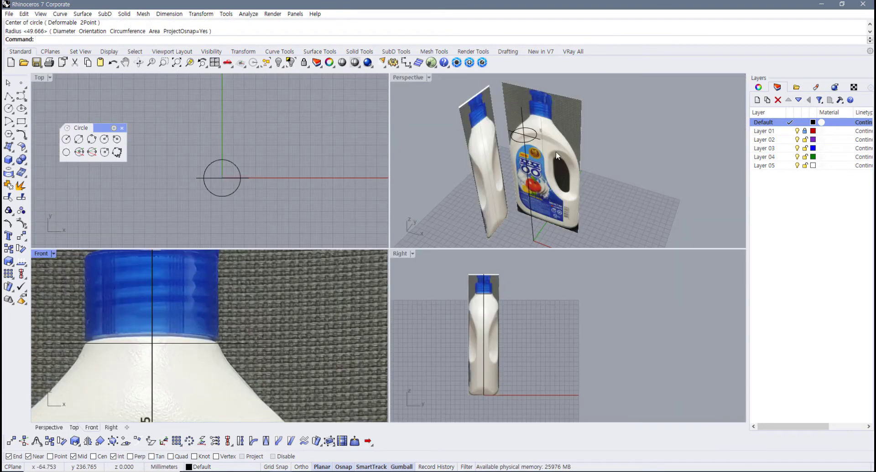
pyautogui.moveTo(556, 151); pyautogui.dragTo(514, 146, button='right')
pyautogui.click(512, 142)
pyautogui.moveTo(150, 361); pyautogui.dragTo(194, 365, button='right')
pyautogui.scroll(4, 246, 359)
pyautogui.moveTo(286, 352)
pyautogui.mouseDown(button='right')
pyautogui.moveTo(297, 351)
pyautogui.moveTo(274, 356)
pyautogui.mouseUp(button='right')
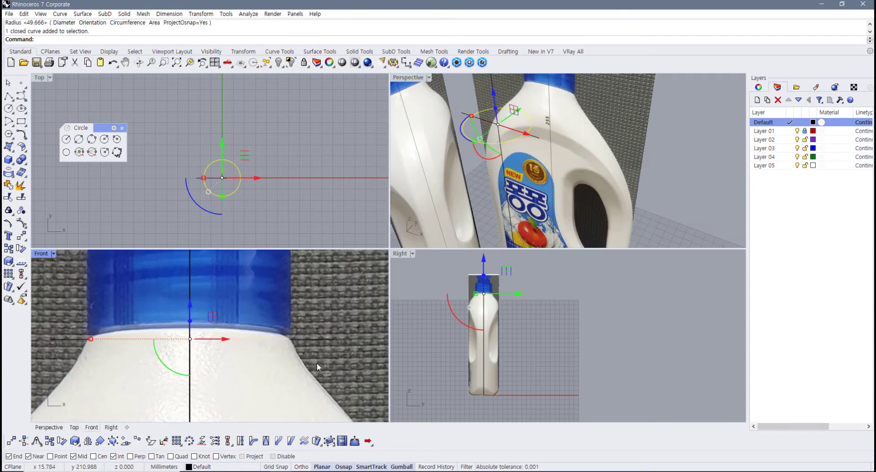
pyautogui.click(316, 362)
pyautogui.click(313, 339)
pyautogui.click(315, 365)
pyautogui.click(317, 338)
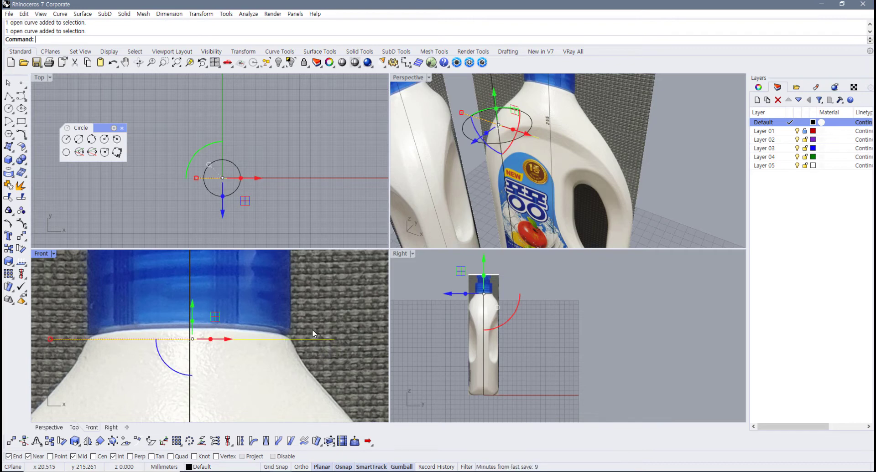
pyautogui.press('Delete')
# - Scale the neck circle uniformly to a radius of about 17.2 mm so it meets the neck's outer edge in the Front view
pyautogui.scroll(2, 276, 349)
pyautogui.click(268, 338)
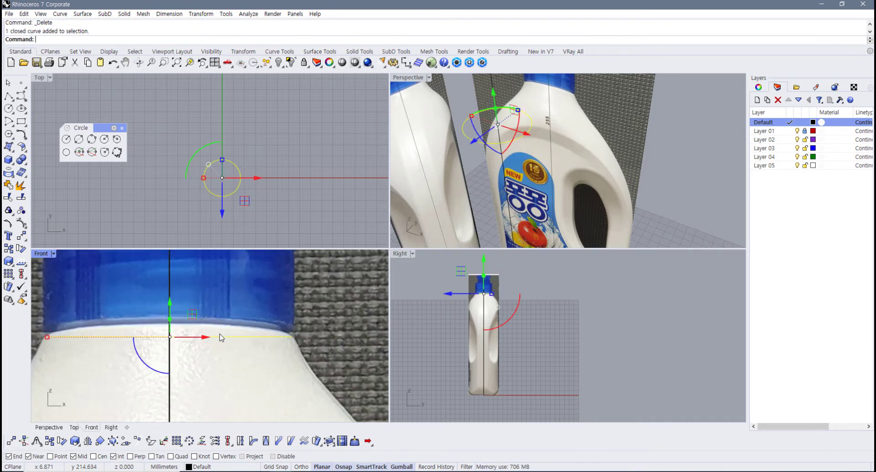
pyautogui.moveTo(114, 336); pyautogui.dragTo(169, 331, button='right')
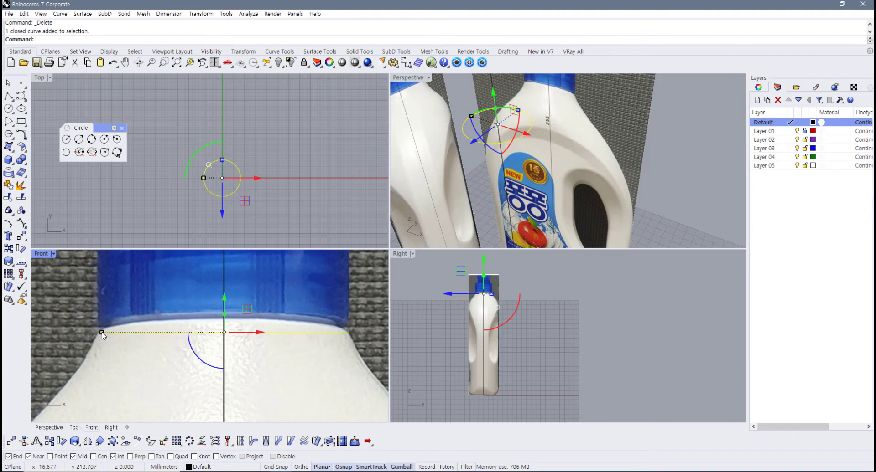
pyautogui.moveTo(103, 336); pyautogui.dragTo(98, 334)
pyautogui.click(126, 351)
pyautogui.moveTo(137, 356); pyautogui.dragTo(98, 335)
pyautogui.press('Escape')
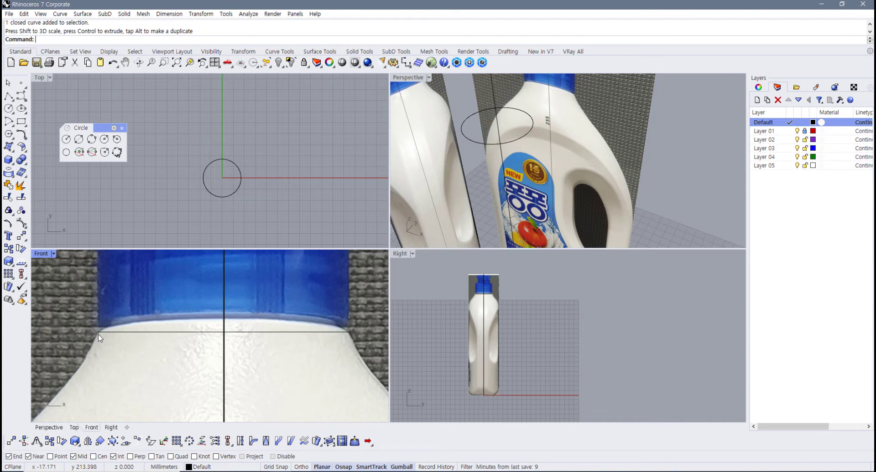
# - Maximize the Front view and frame the bottle's cap and shoulders
pyautogui.scroll(-4, 99, 335)
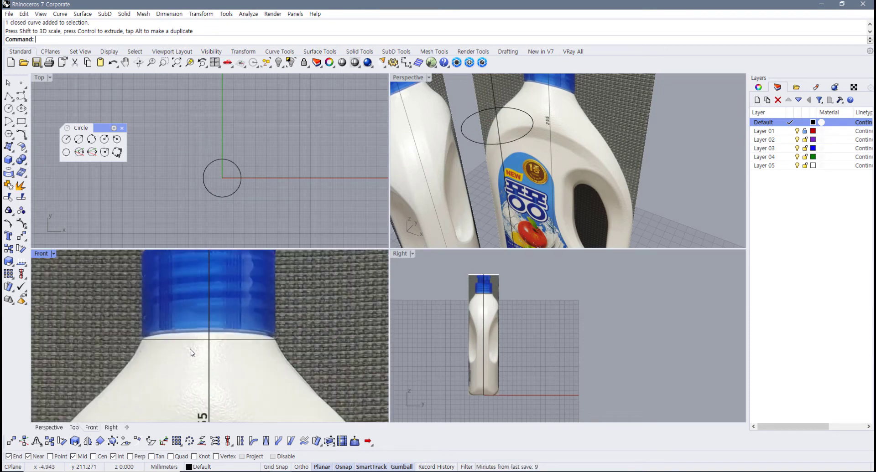
pyautogui.scroll(-5, 190, 352)
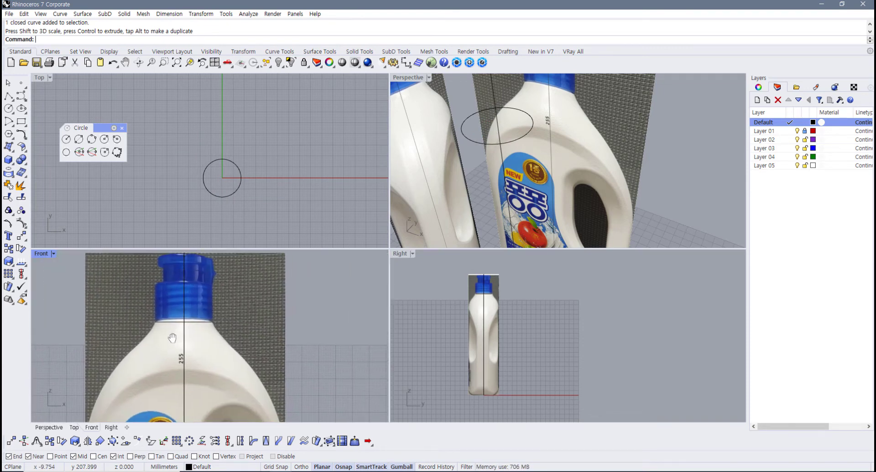
pyautogui.scroll(4, 192, 328)
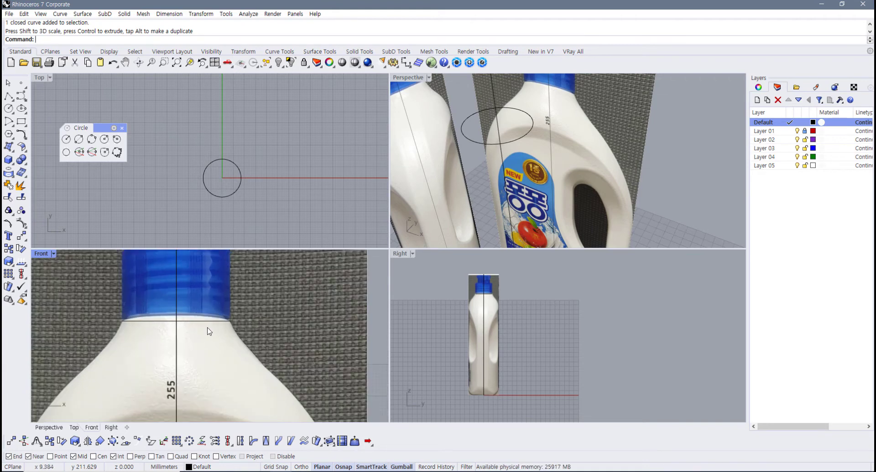
pyautogui.scroll(-4, 219, 324)
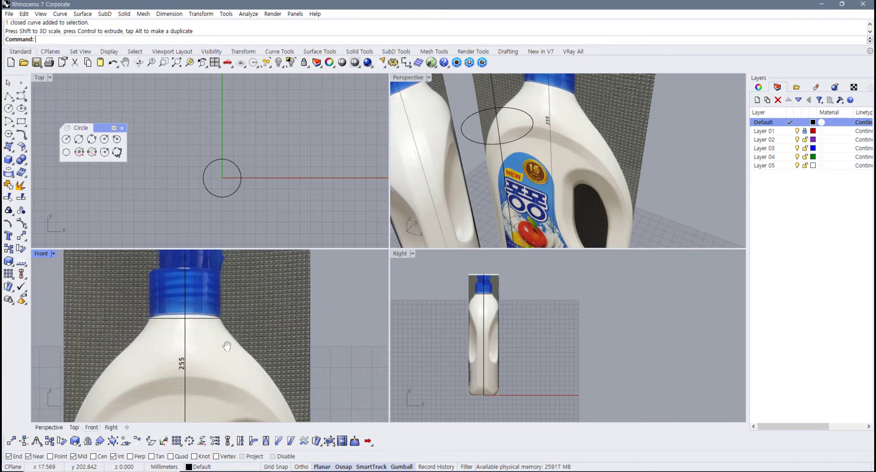
pyautogui.doubleClick(42, 255)
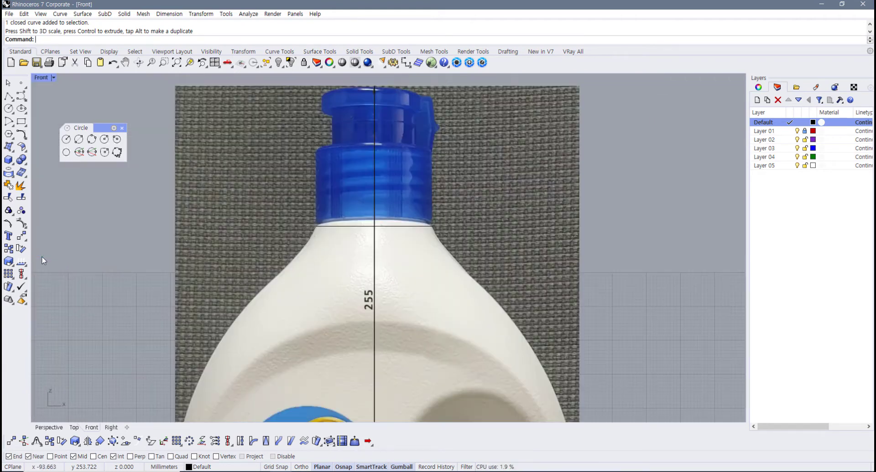
pyautogui.moveTo(193, 285); pyautogui.dragTo(126, 312, button='right')
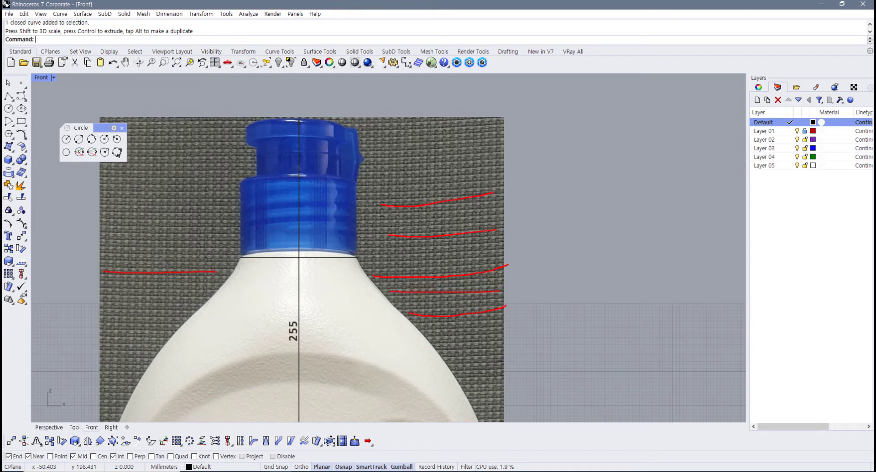
pyautogui.moveTo(390, 177); pyautogui.dragTo(512, 170)
pyautogui.press('Escape')
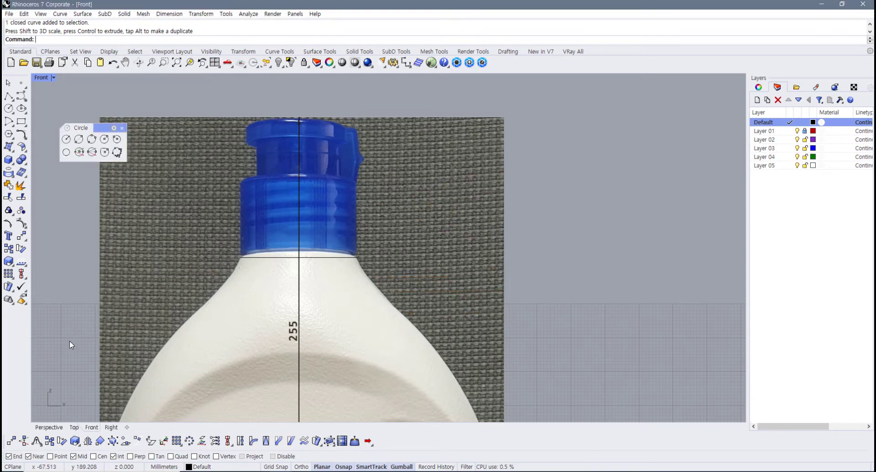
# - Examine the bottle's side outline from the neck down to the base in the front reference picture
pyautogui.scroll(-3, 255, 217)
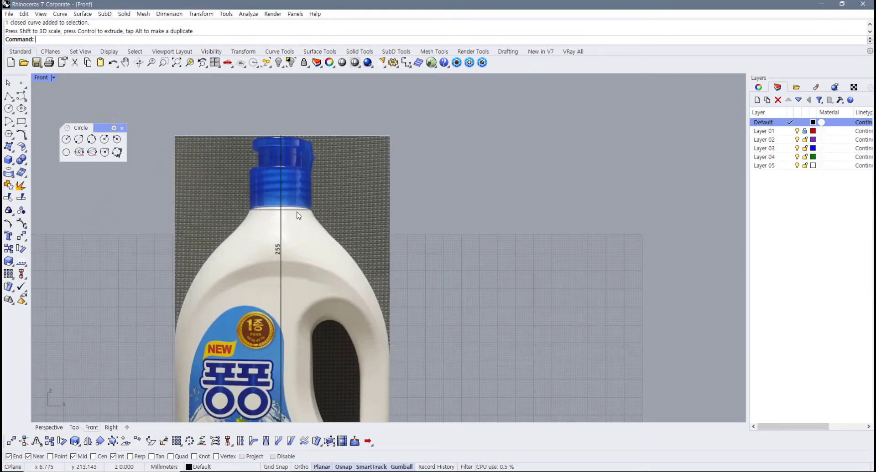
pyautogui.scroll(-2, 373, 286)
pyautogui.moveTo(373, 287); pyautogui.dragTo(357, 234, button='right')
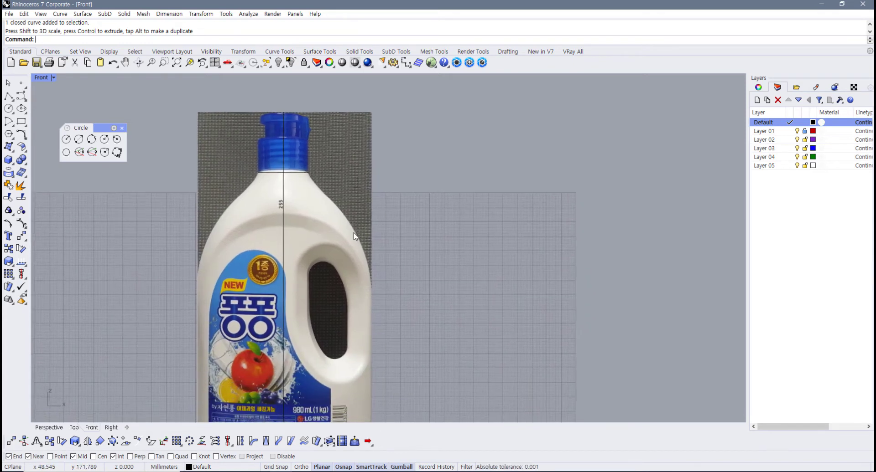
pyautogui.scroll(2, 238, 162)
pyautogui.scroll(-2, 268, 227)
pyautogui.moveTo(268, 229); pyautogui.dragTo(256, 145, button='right')
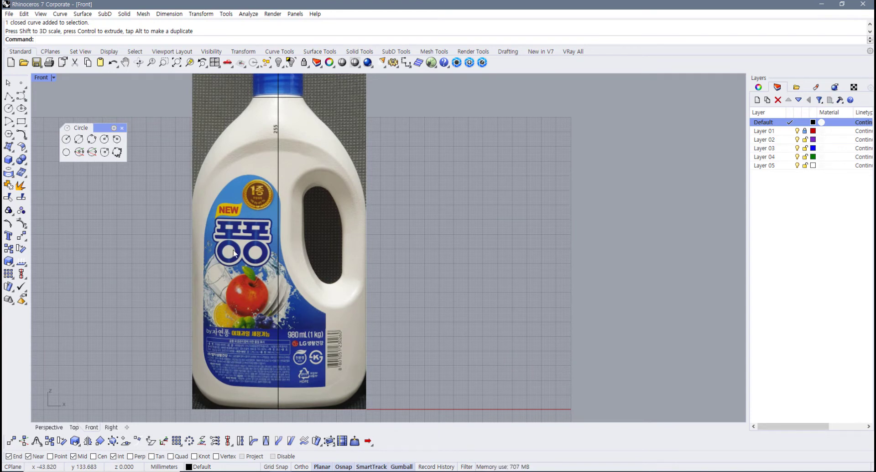
pyautogui.moveTo(309, 228); pyautogui.dragTo(277, 299, button='right')
pyautogui.scroll(2, 285, 238)
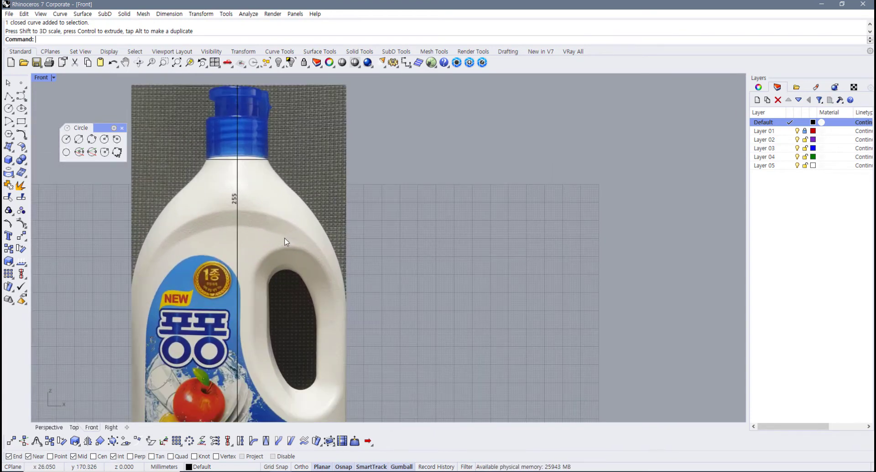
pyautogui.moveTo(294, 240); pyautogui.dragTo(300, 242, button='right')
pyautogui.scroll(2, 300, 242)
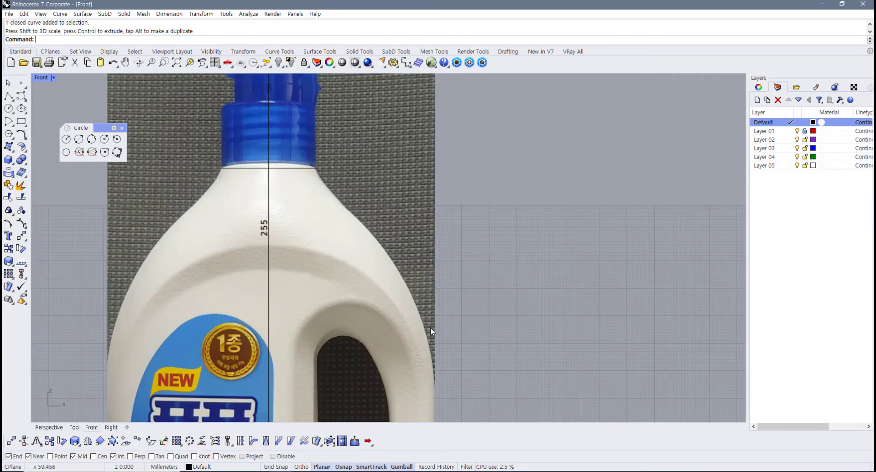
pyautogui.scroll(-2, 431, 332)
pyautogui.moveTo(389, 301); pyautogui.dragTo(340, 256, button='right')
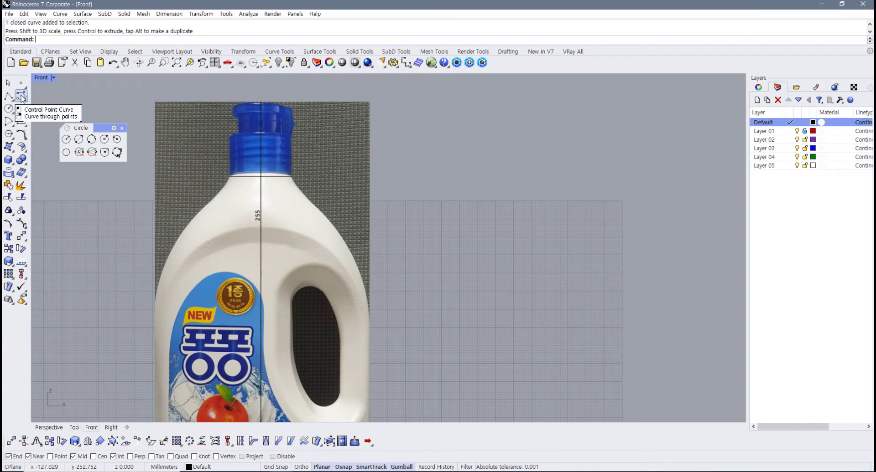
# - Start a control point curve with the Int, Mid and Near object snaps turned off and Quad enabled
pyautogui.click(21, 97)
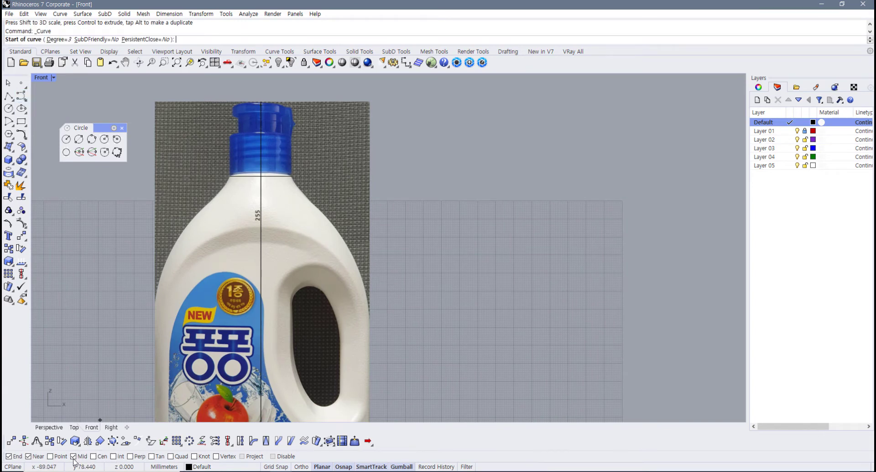
pyautogui.click(74, 456)
pyautogui.click(28, 456)
pyautogui.click(171, 456)
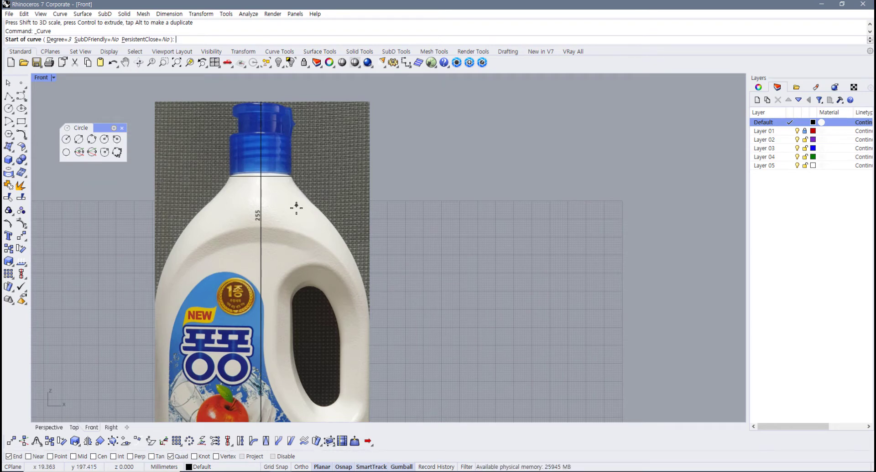
# - Start the curve at the neck circle's outer quadrant, with a second point about 1.9 mm straight below and two more along the shoulder outline
pyautogui.click(292, 176)
pyautogui.scroll(2, 288, 214)
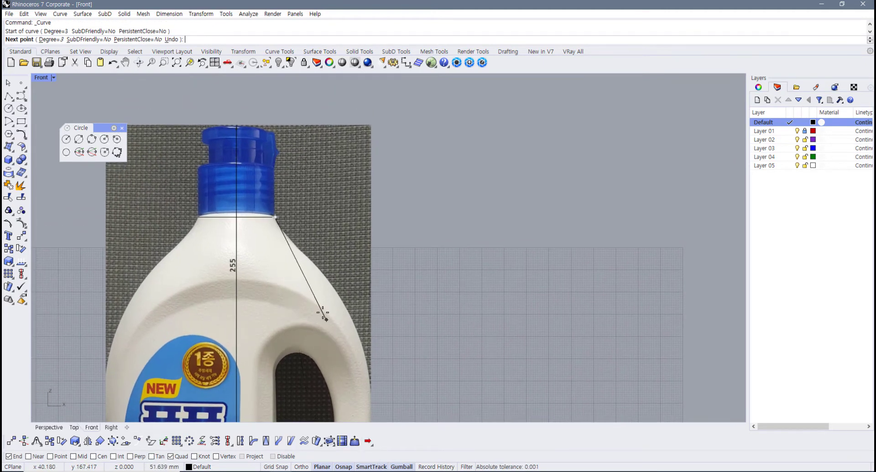
pyautogui.scroll(1, 296, 266)
pyautogui.scroll(1, 277, 224)
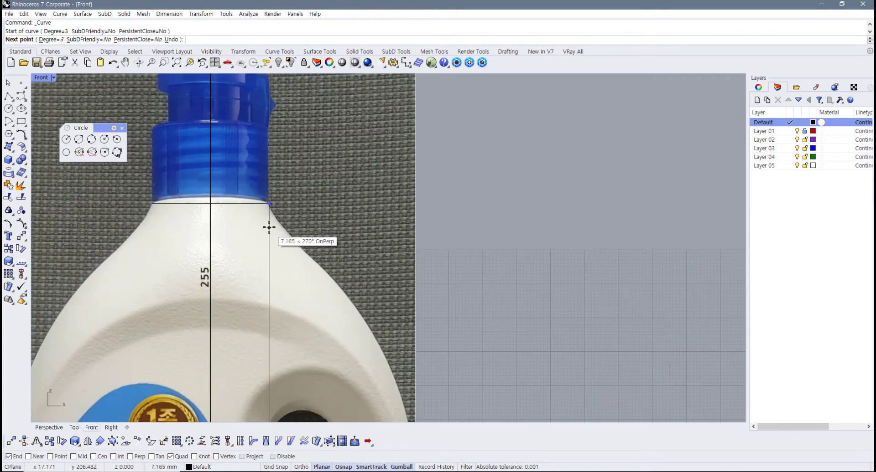
pyautogui.scroll(1, 268, 216)
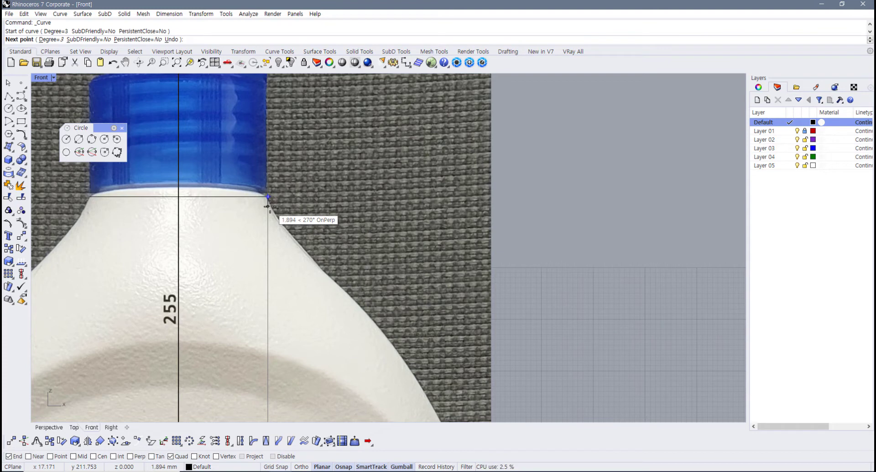
pyautogui.click(267, 206)
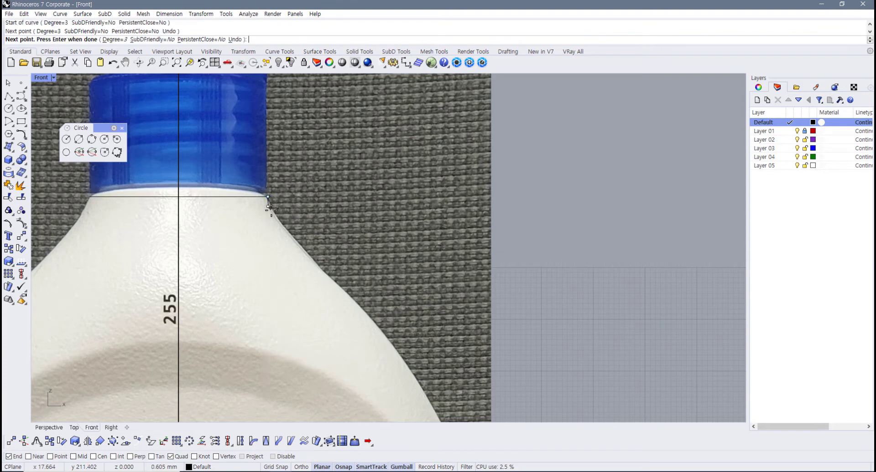
pyautogui.click(304, 251)
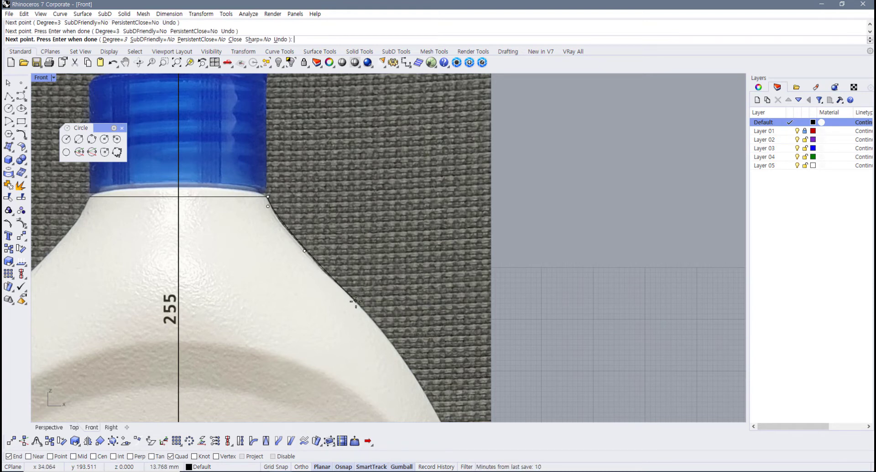
pyautogui.click(369, 316)
pyautogui.scroll(-3, 364, 320)
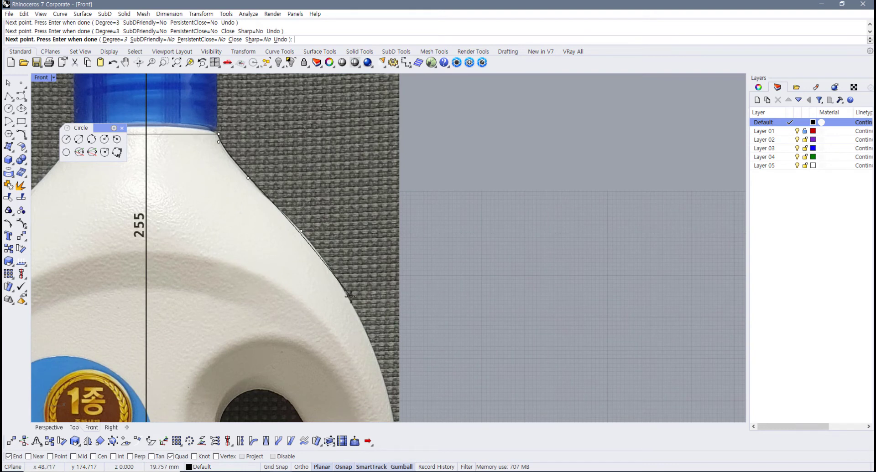
# - Set the Default layer's colour to bright red while the curve is still being drawn
pyautogui.scroll(-3, 310, 282)
pyautogui.moveTo(313, 280); pyautogui.dragTo(315, 284, button='right')
pyautogui.scroll(2, 315, 284)
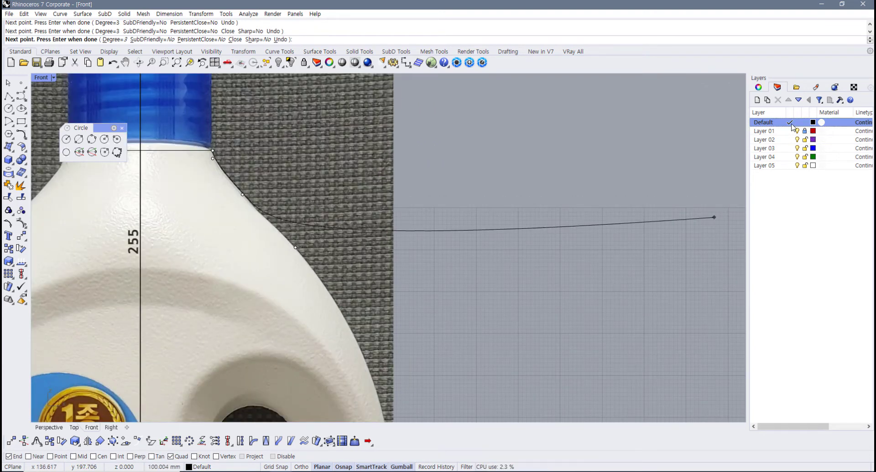
pyautogui.click(812, 122)
pyautogui.click(202, 183)
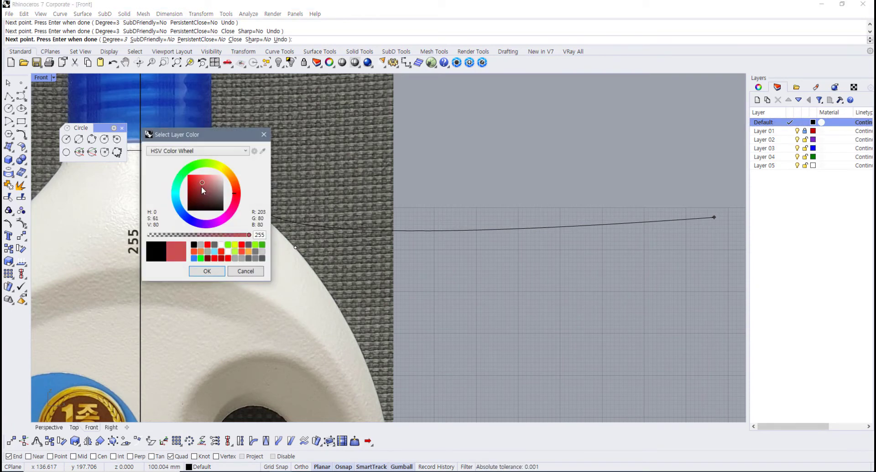
pyautogui.moveTo(201, 188); pyautogui.dragTo(185, 176)
pyautogui.click(205, 271)
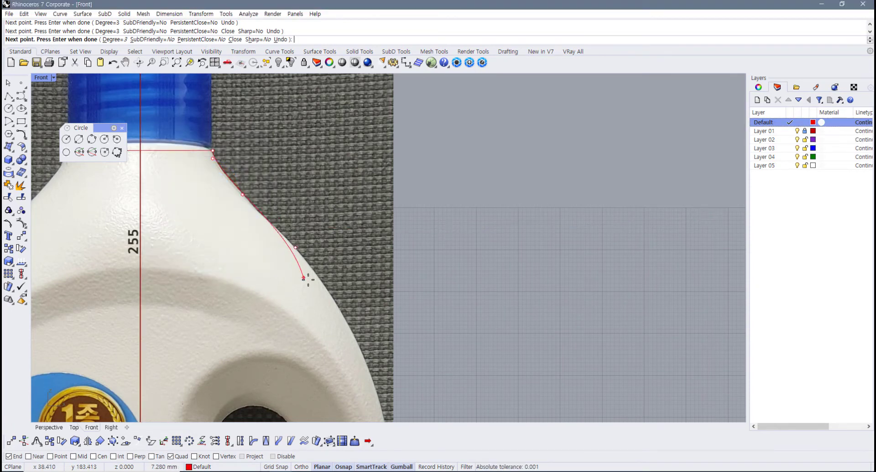
# - Continue the curve with two more points along the lower shoulder and the bottle's outer side beside the handle hole
pyautogui.scroll(-3, 325, 281)
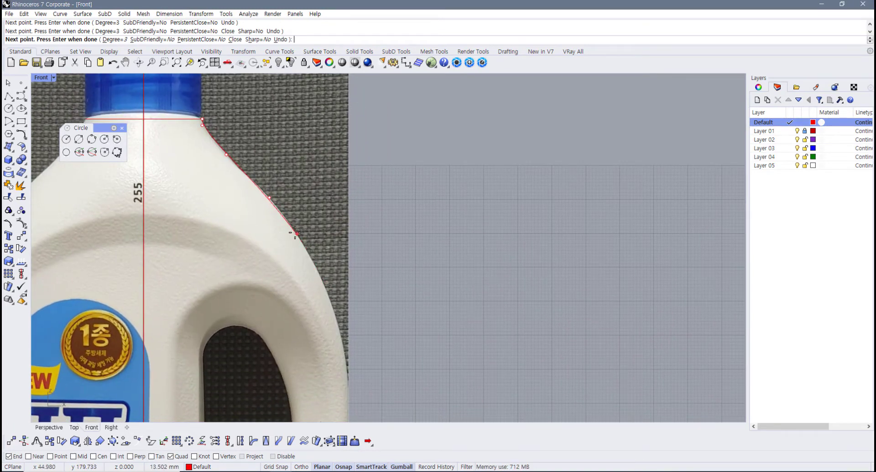
pyautogui.click(328, 296)
pyautogui.scroll(-4, 328, 296)
pyautogui.moveTo(342, 316); pyautogui.dragTo(363, 217, button='right')
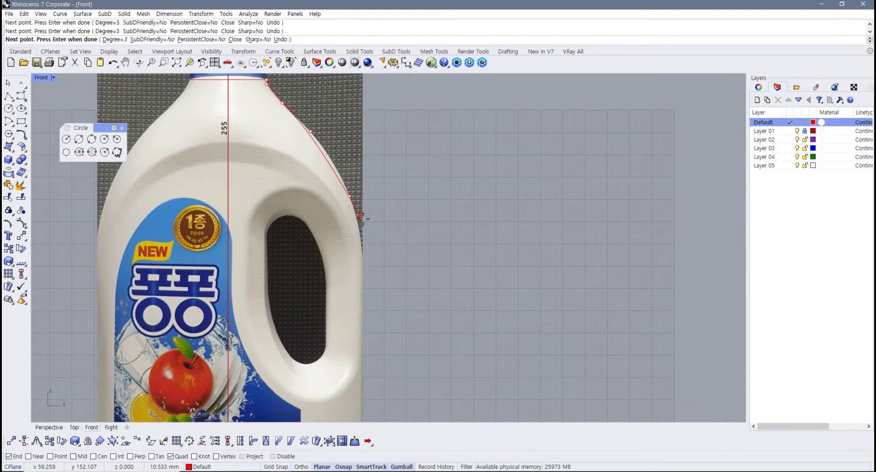
pyautogui.click(364, 281)
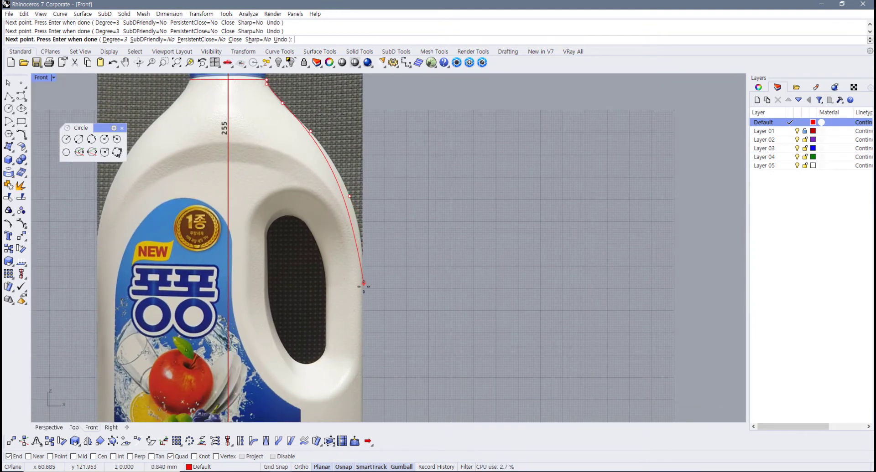
# - Finish the curve with two vertically aligned points down the bottle's side, ending about 13 mm below the base line
pyautogui.scroll(-2, 367, 312)
pyautogui.moveTo(366, 312); pyautogui.dragTo(357, 236, button='right')
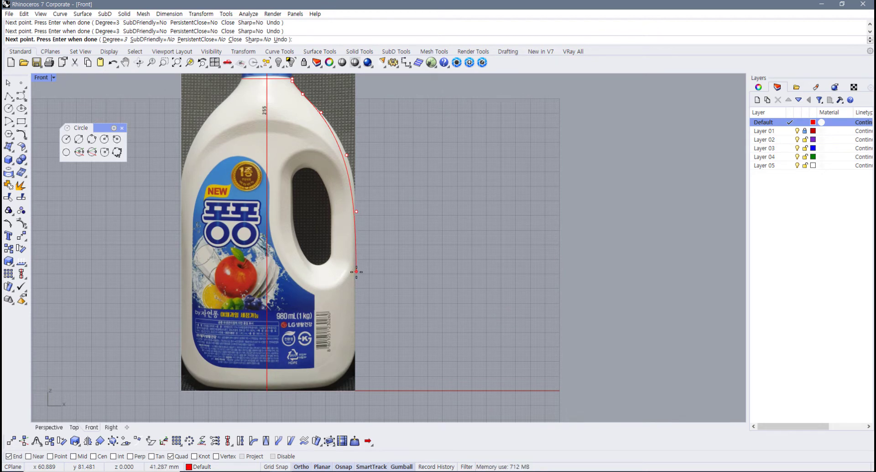
pyautogui.click(356, 272)
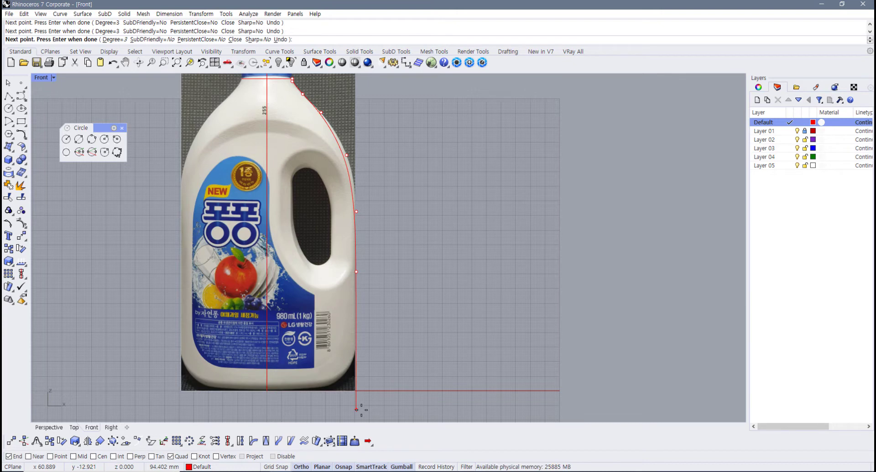
pyautogui.press('Return')
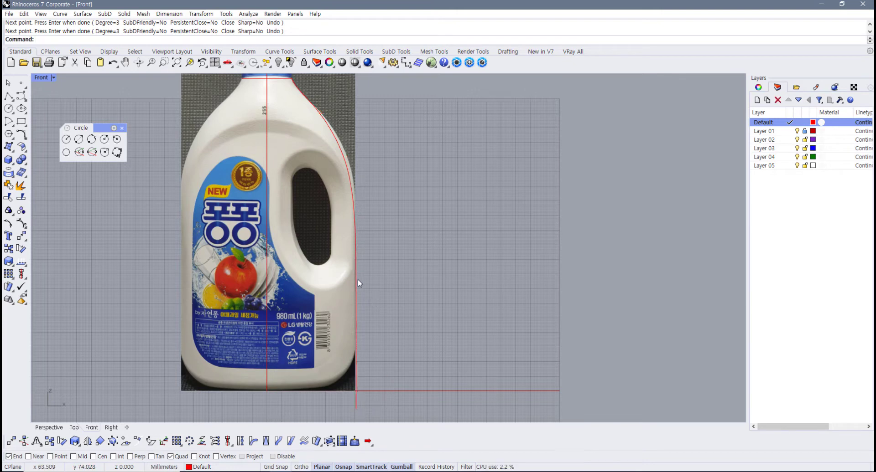
# - Check how the traced profile curve displays when it is selected
pyautogui.click(354, 264)
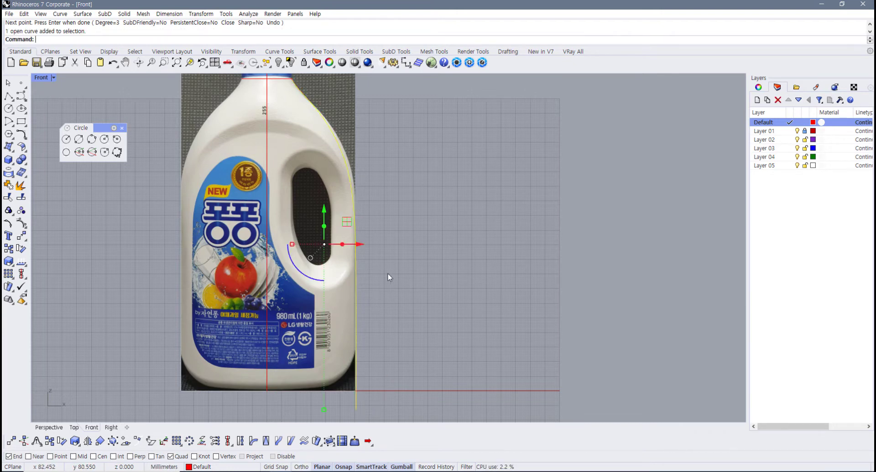
pyautogui.click(369, 175)
pyautogui.click(348, 172)
pyautogui.click(384, 187)
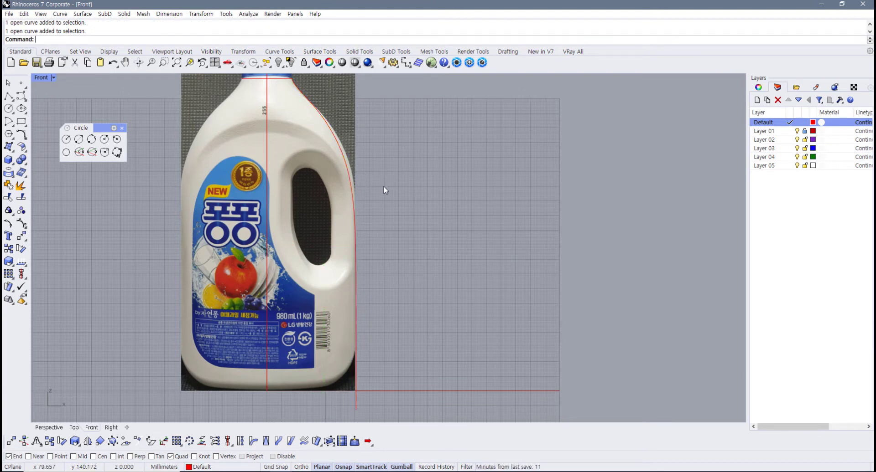
pyautogui.click(348, 178)
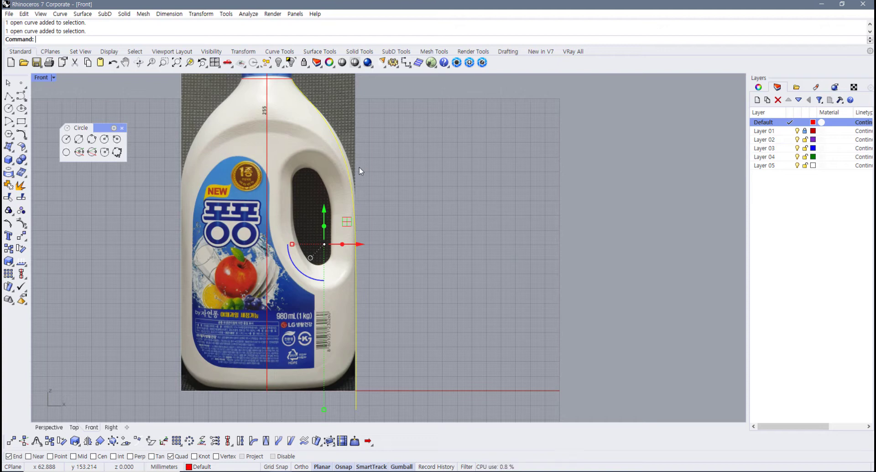
# - Review the mouse selection option that turns on control points when selecting a curve, light or annotation
pyautogui.click(393, 64)
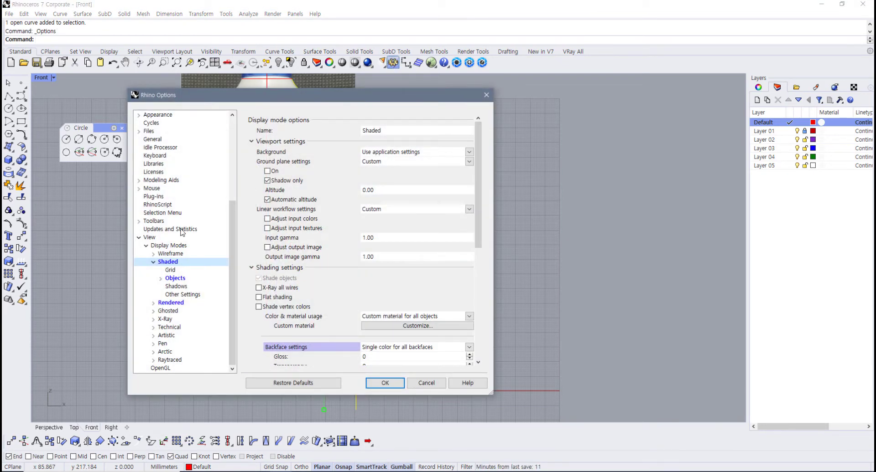
pyautogui.click(139, 238)
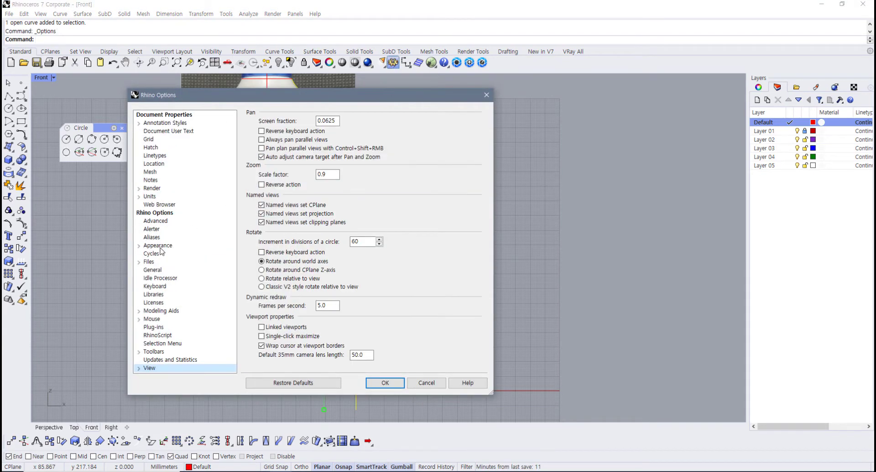
pyautogui.click(152, 319)
pyautogui.click(139, 320)
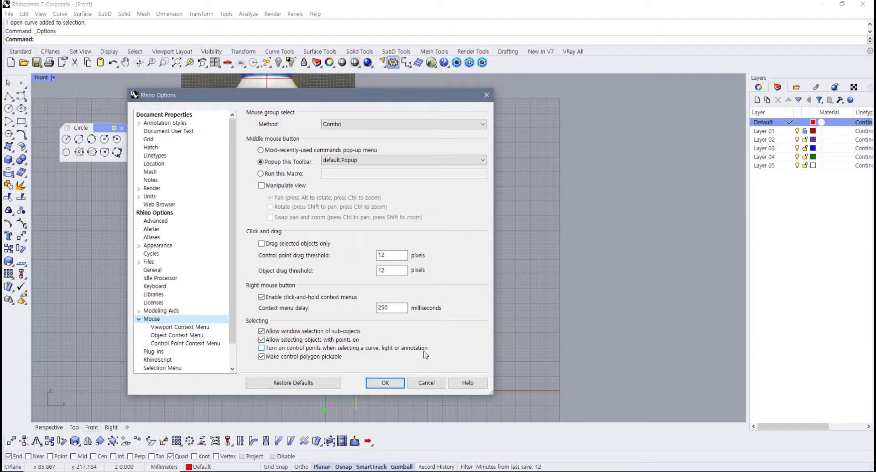
pyautogui.click(262, 349)
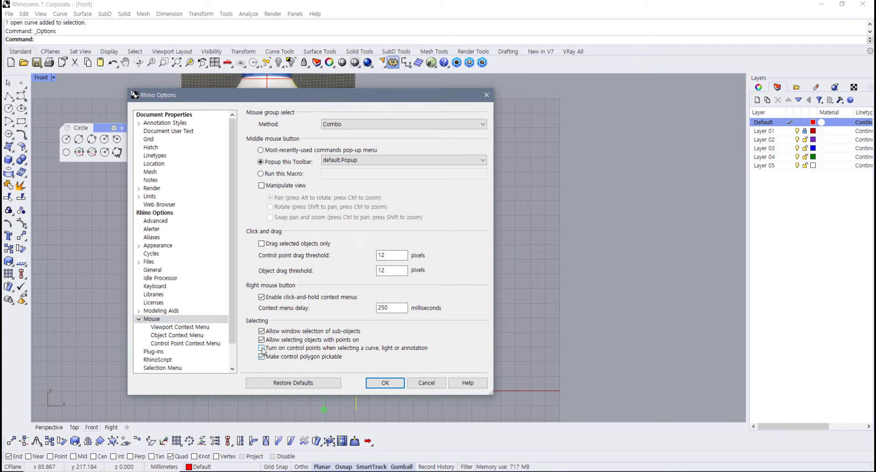
pyautogui.click(385, 383)
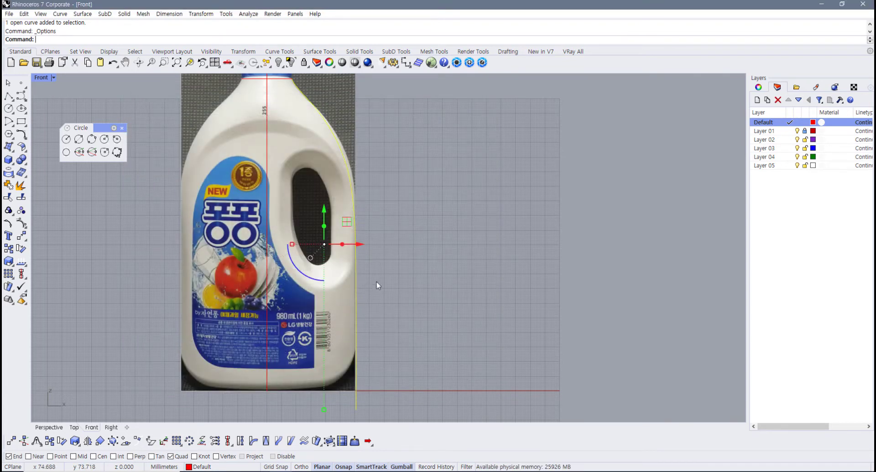
# - Turn the profile curve's control points on and off again, and reselect the curve
pyautogui.click(356, 269)
pyautogui.press('F10')
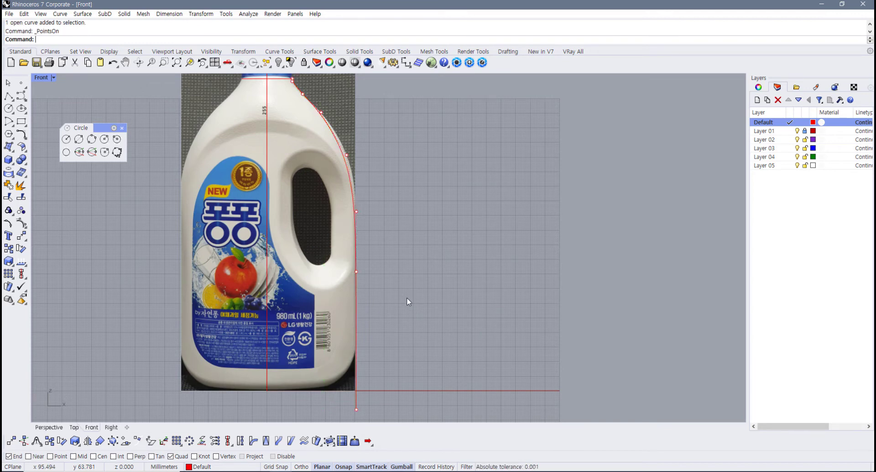
pyautogui.press('F11')
pyautogui.click(355, 215)
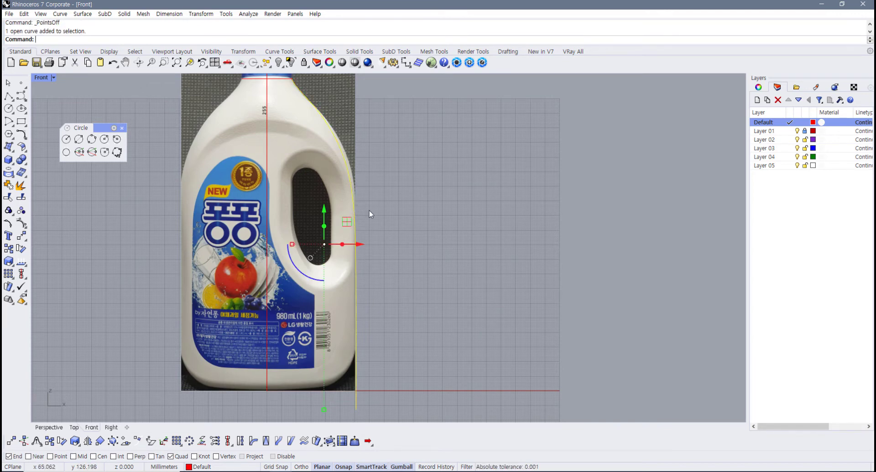
# - Try the option that turns on control points when selecting a curve by reselecting the profile curve, and switch the option off again
pyautogui.moveTo(388, 190); pyautogui.dragTo(416, 185, button='right')
pyautogui.click(393, 63)
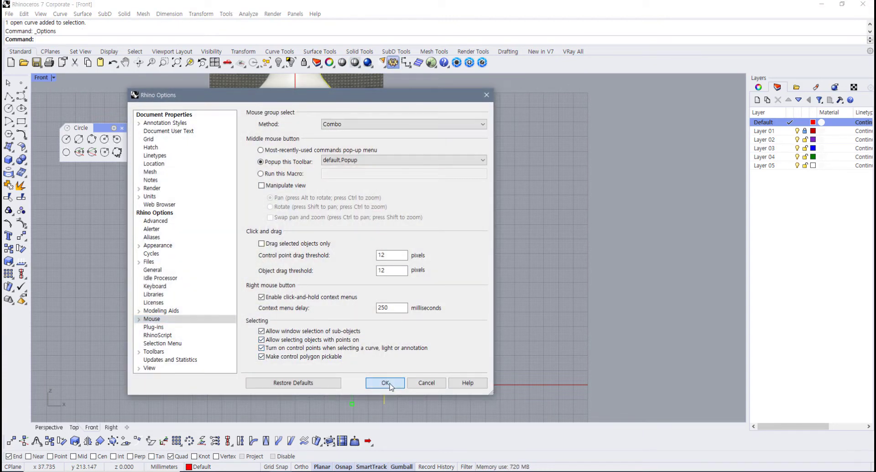
pyautogui.click(371, 383)
pyautogui.click(384, 258)
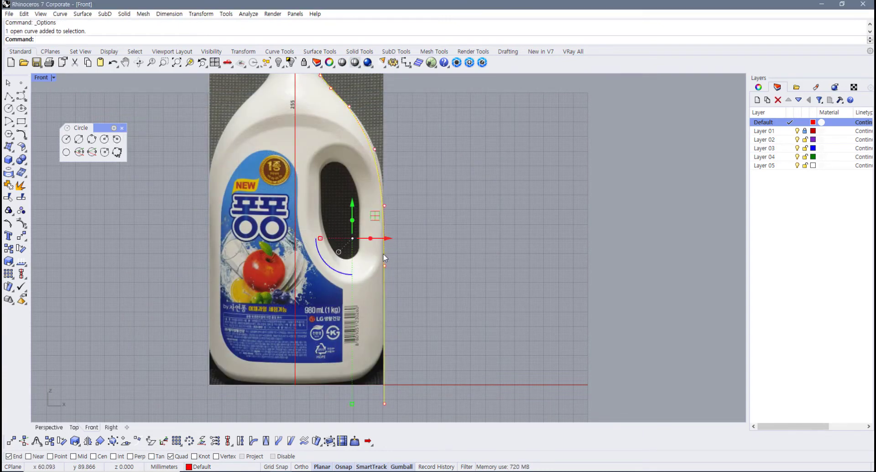
pyautogui.click(435, 260)
pyautogui.click(384, 211)
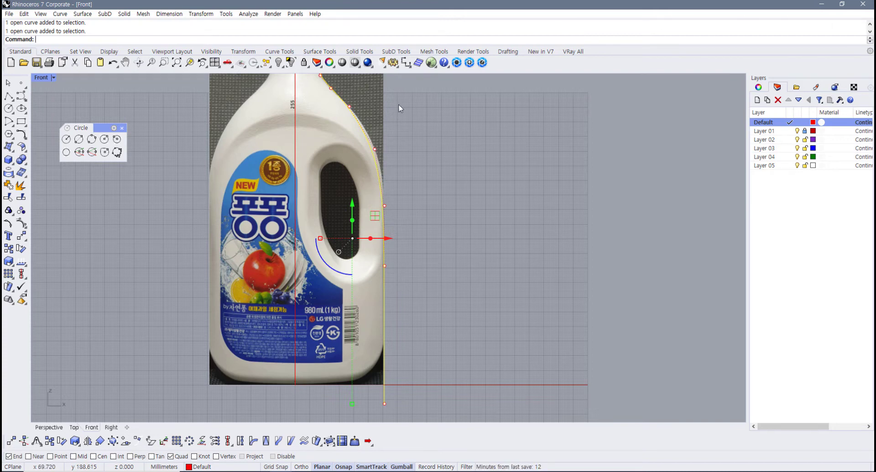
pyautogui.click(392, 63)
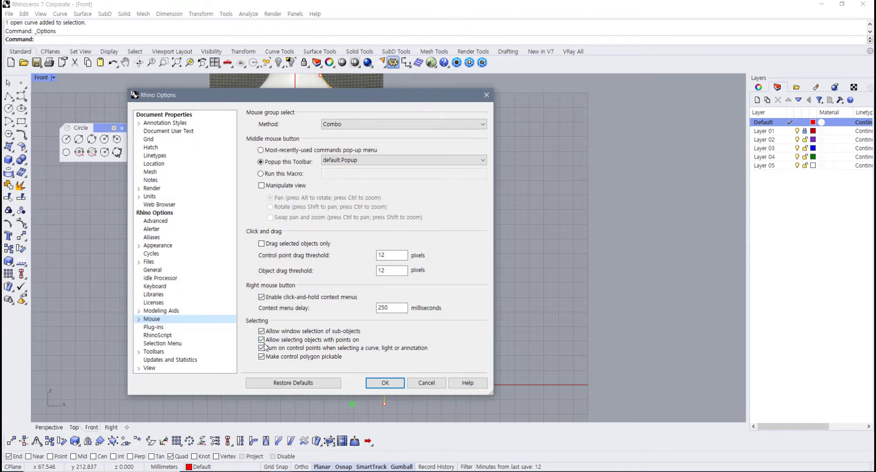
pyautogui.click(264, 349)
# - Open the Shaded display mode options and set its backfaces to a single color for all backfaces
pyautogui.click(139, 369)
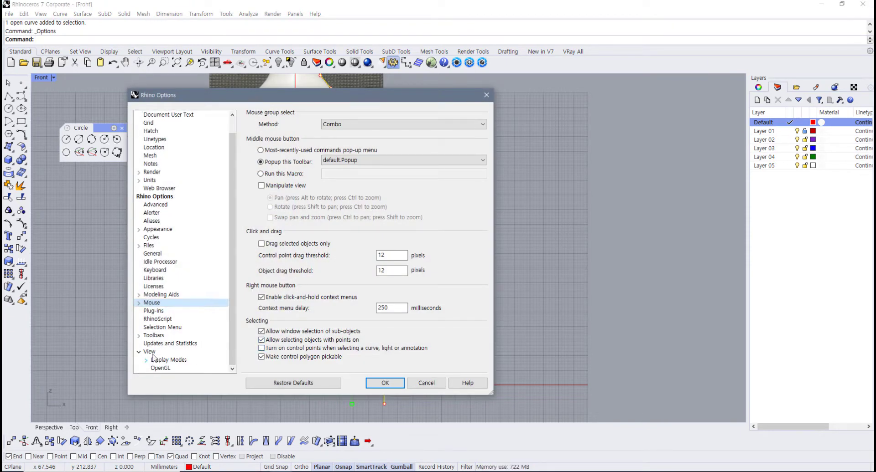
pyautogui.click(148, 353)
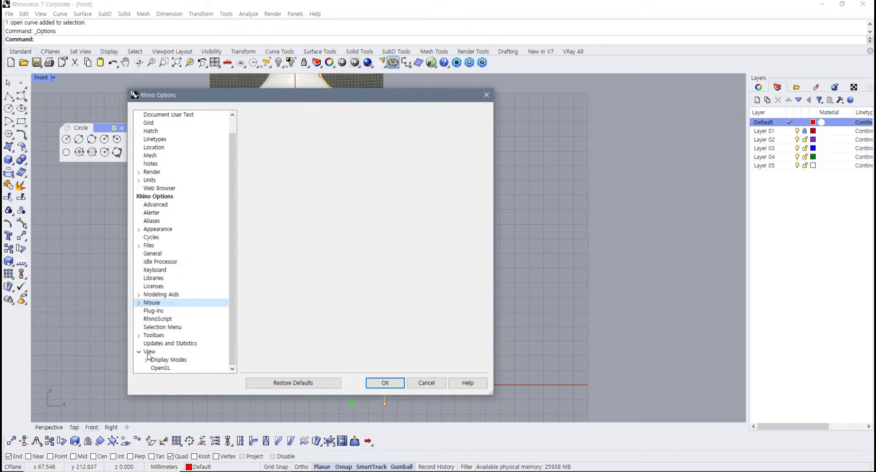
pyautogui.click(146, 360)
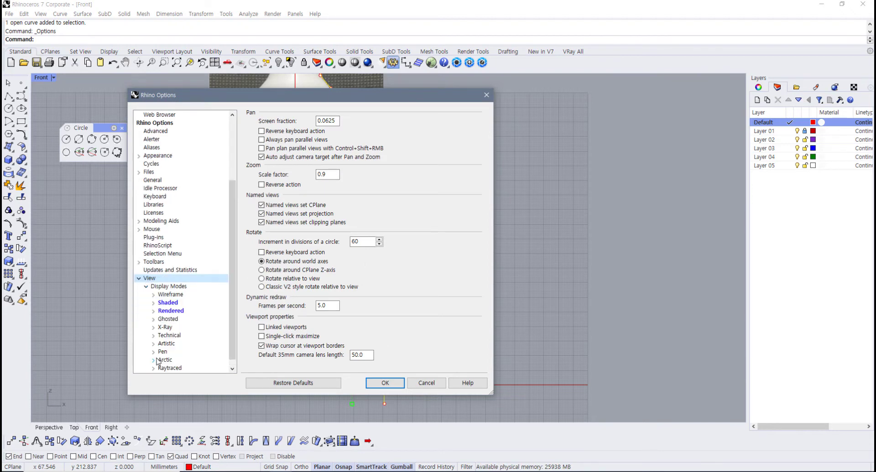
pyautogui.click(162, 304)
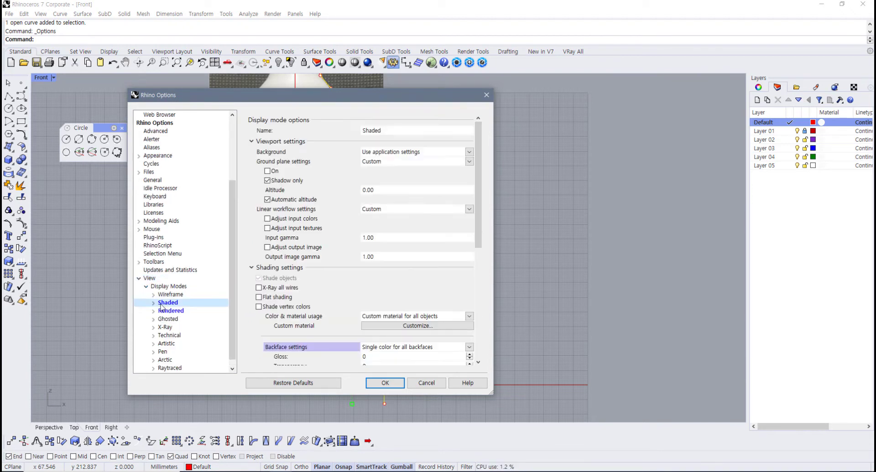
pyautogui.scroll(-4, 478, 274)
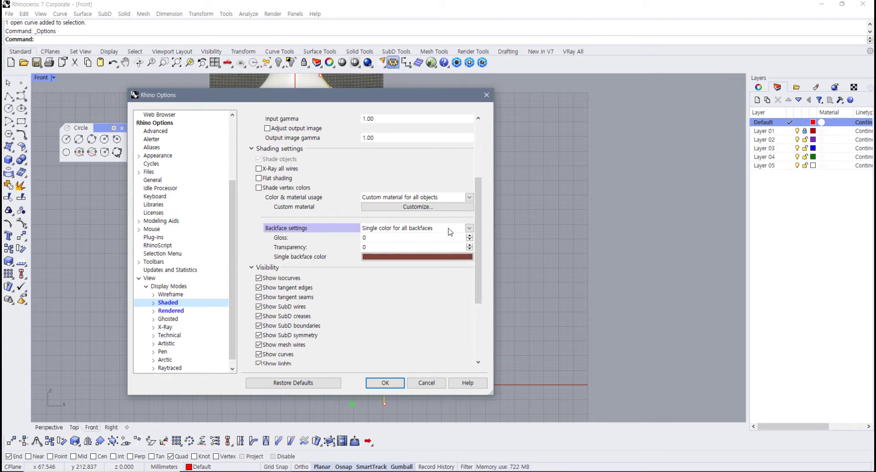
pyautogui.click(469, 229)
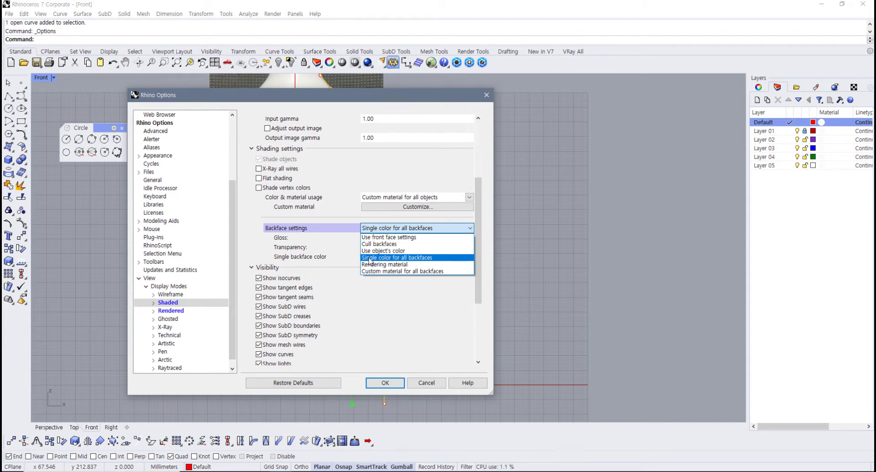
pyautogui.click(387, 259)
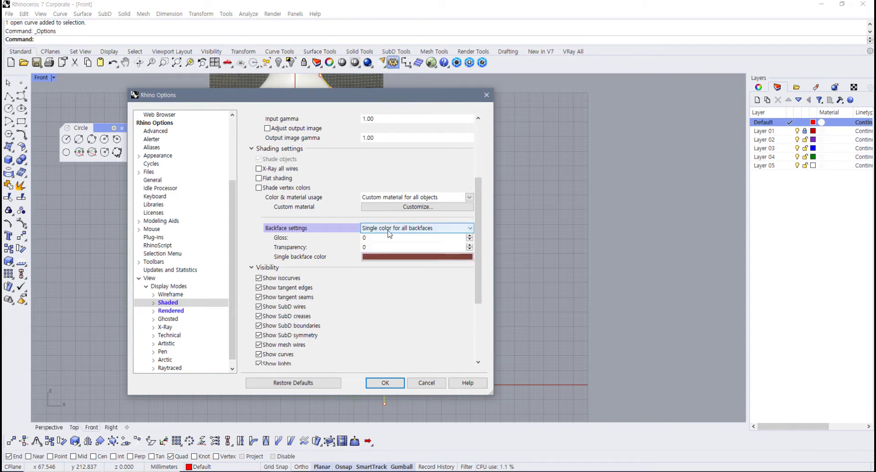
# - Set the Shaded mode's single backface color to dark red (R 132, G 52, B 40) and apply the options
pyautogui.click(378, 258)
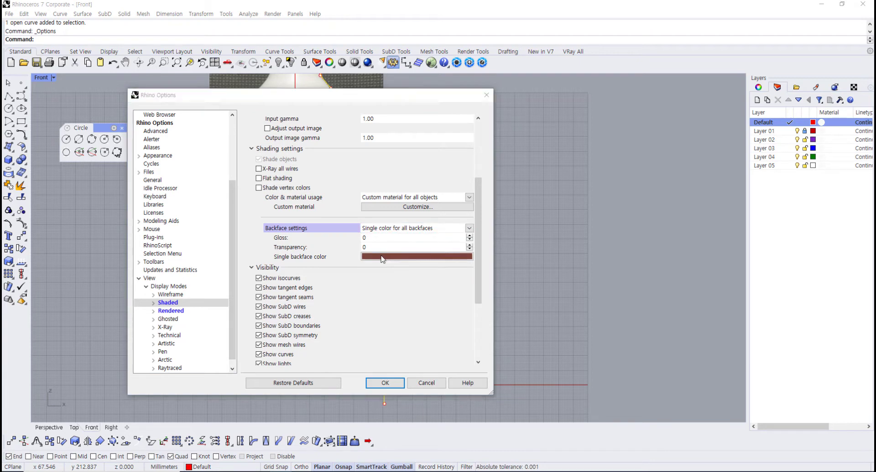
pyautogui.moveTo(202, 194); pyautogui.dragTo(200, 199)
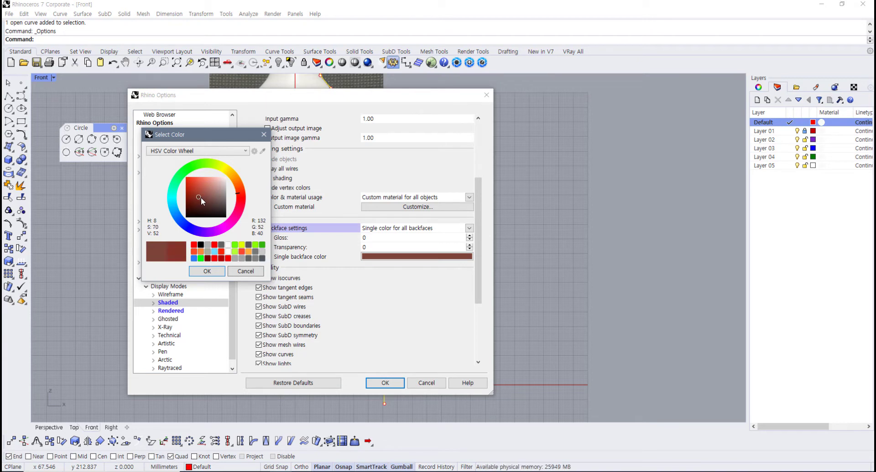
pyautogui.click(207, 271)
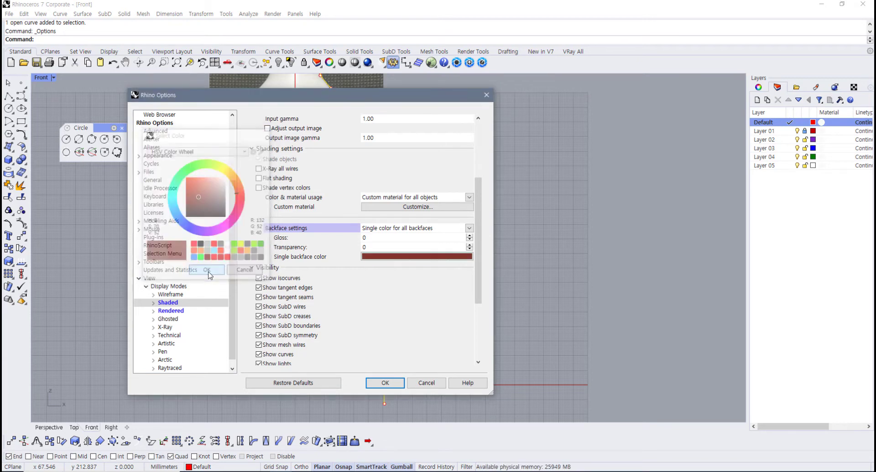
pyautogui.click(384, 383)
pyautogui.click(409, 348)
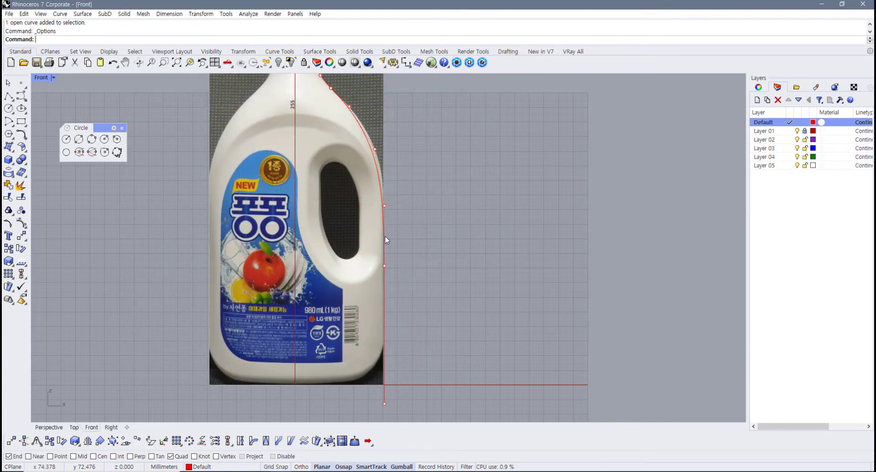
# - Raise the profile curve's control point beside the handle opening and the one above it along the bottle's outline
pyautogui.moveTo(347, 213); pyautogui.dragTo(398, 191)
pyautogui.moveTo(388, 187); pyautogui.dragTo(372, 241, button='right')
pyautogui.scroll(2, 372, 242)
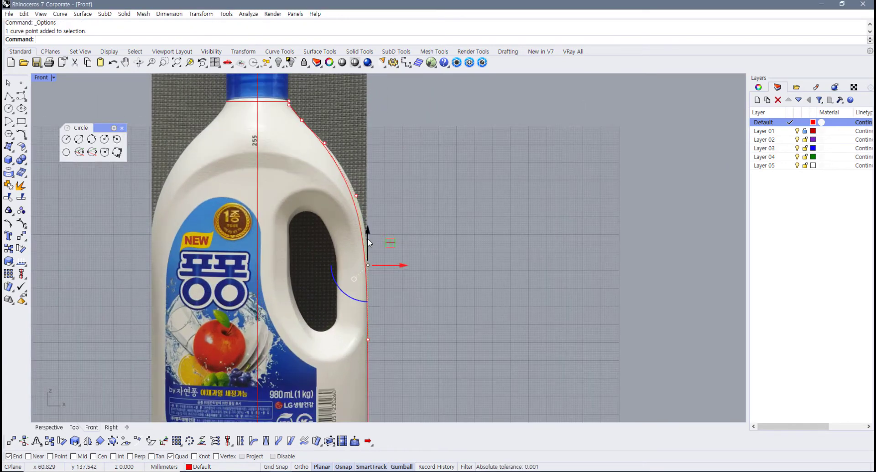
pyautogui.moveTo(367, 251); pyautogui.dragTo(367, 216)
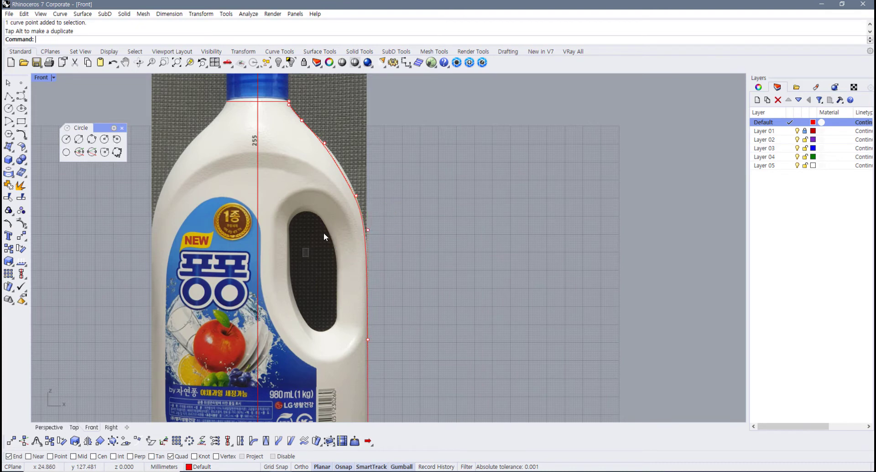
pyautogui.click(356, 196)
pyautogui.scroll(2, 363, 188)
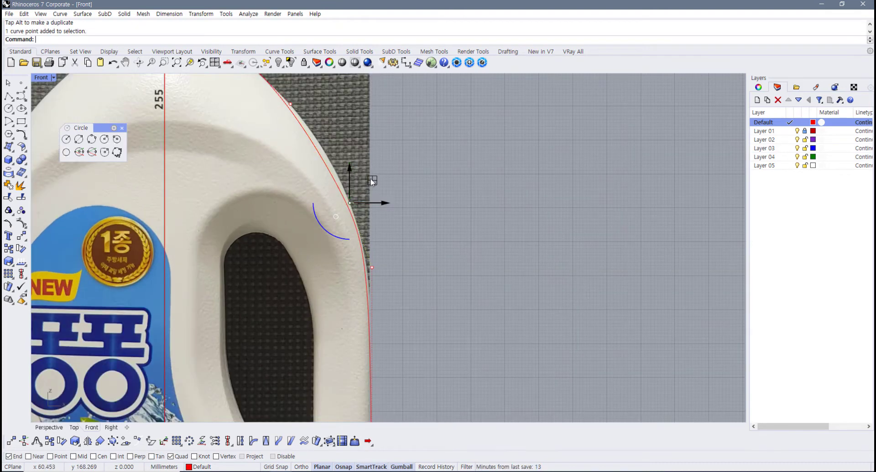
pyautogui.moveTo(350, 182); pyautogui.dragTo(349, 172)
# - Reposition the two upper shoulder control points of the profile curve to fit the slope below the neck
pyautogui.moveTo(280, 122); pyautogui.dragTo(301, 220, button='right')
pyautogui.scroll(4, 301, 220)
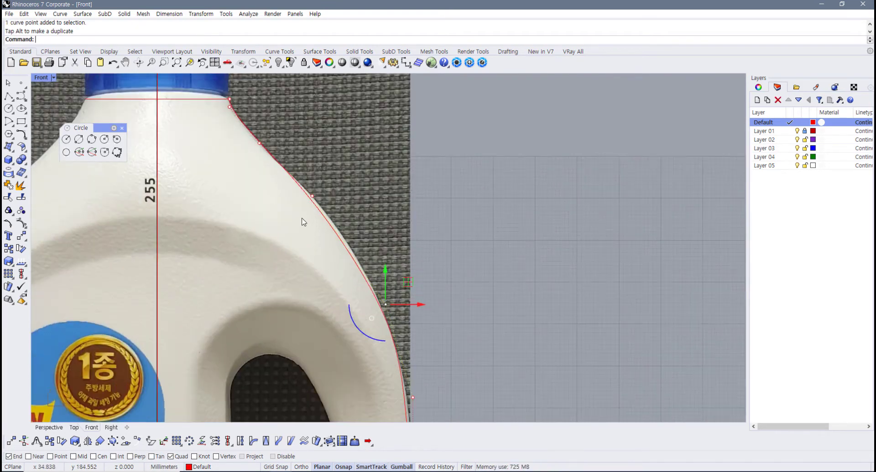
pyautogui.moveTo(290, 214); pyautogui.dragTo(351, 180)
pyautogui.moveTo(279, 222); pyautogui.dragTo(307, 330, button='right')
pyautogui.scroll(4, 266, 245)
pyautogui.moveTo(263, 240); pyautogui.dragTo(308, 218)
pyautogui.press('Escape')
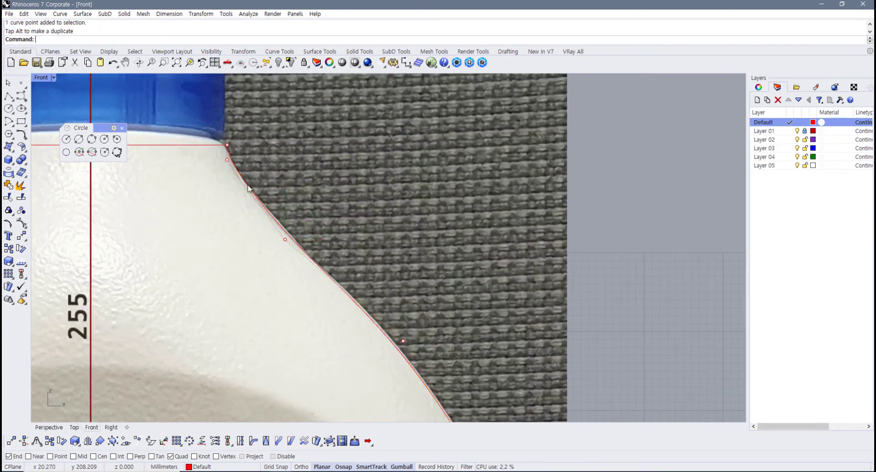
# - Lower the control point directly under the neck corner slightly and refine the one below it against the bottle edge
pyautogui.scroll(5, 233, 140)
pyautogui.moveTo(237, 156); pyautogui.dragTo(237, 169)
pyautogui.scroll(-5, 420, 305)
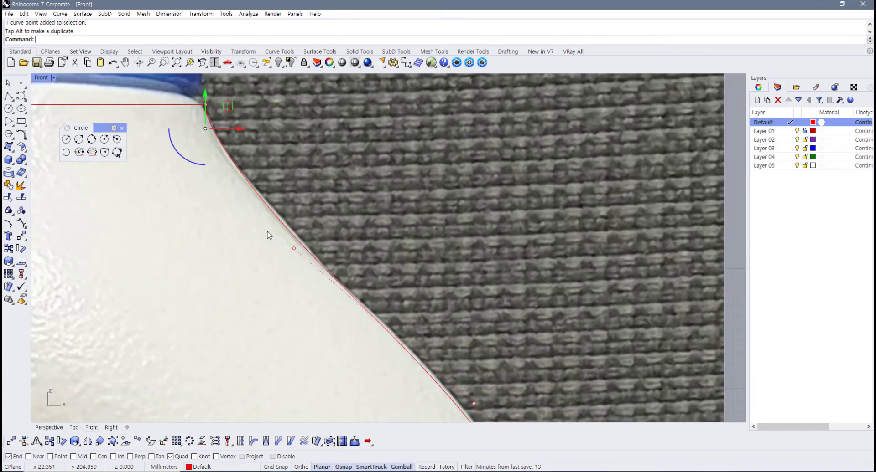
pyautogui.moveTo(314, 246); pyautogui.dragTo(316, 223)
pyautogui.scroll(-5, 332, 249)
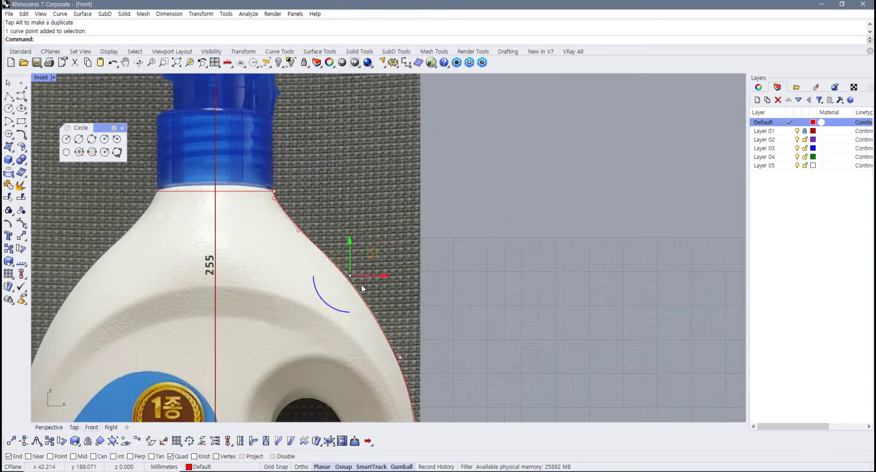
# - Fine-tune the mid-shoulder control point so the profile curve follows the bottle's edge
pyautogui.scroll(3, 362, 288)
pyautogui.moveTo(324, 200); pyautogui.dragTo(327, 205)
pyautogui.click(313, 283)
pyautogui.scroll(-5, 260, 229)
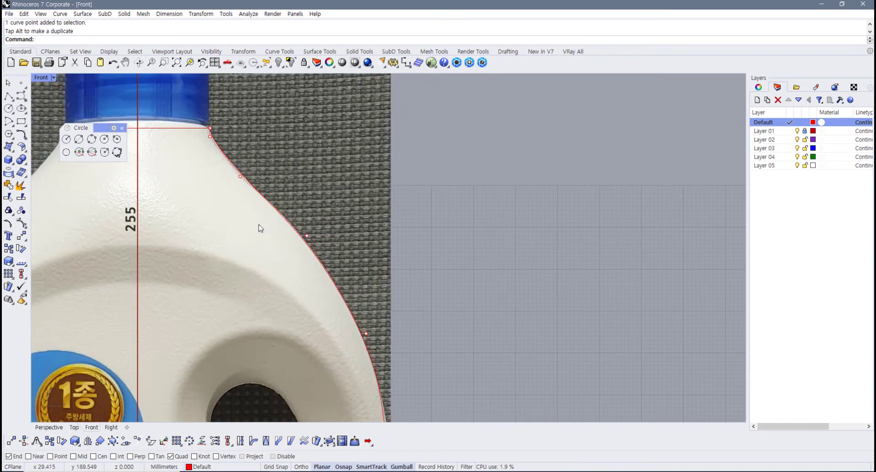
# - Raise the control point beside the top of the handle opening slightly along the bottle's side
pyautogui.scroll(3, 328, 252)
pyautogui.click(377, 230)
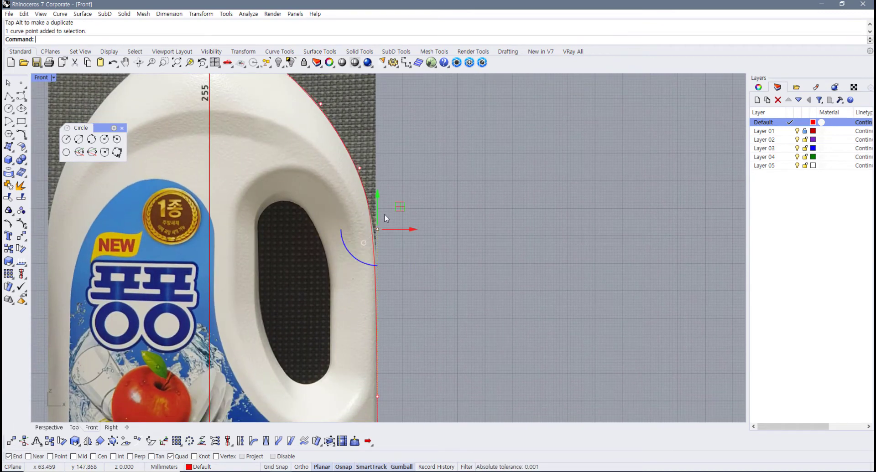
pyautogui.moveTo(379, 212); pyautogui.dragTo(378, 207)
# - Lower the profile curve's control point on the bottle's side just below the handle opening
pyautogui.moveTo(410, 290); pyautogui.dragTo(409, 222, button='right')
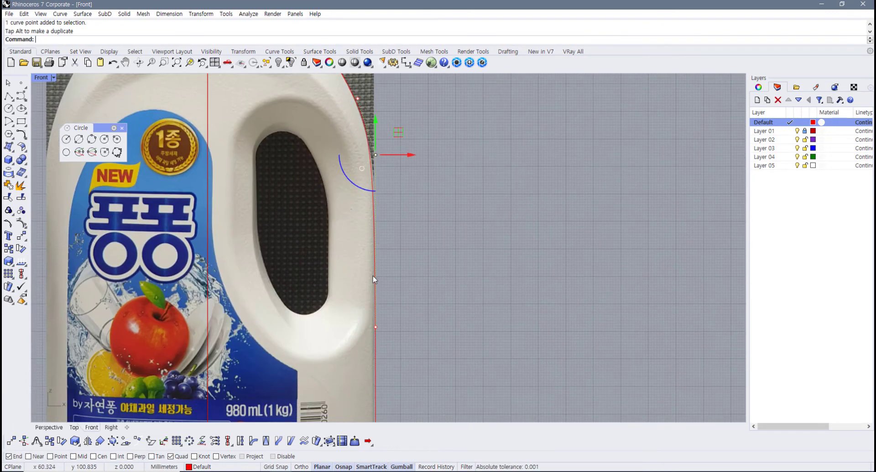
pyautogui.moveTo(373, 275); pyautogui.dragTo(367, 226, button='right')
pyautogui.scroll(-2, 367, 225)
pyautogui.moveTo(358, 242); pyautogui.dragTo(392, 301)
pyautogui.moveTo(369, 246); pyautogui.dragTo(370, 254)
pyautogui.click(424, 280)
# - Lower the profile curve's end point slightly further below the bottle's base line
pyautogui.scroll(-4, 412, 303)
pyautogui.moveTo(411, 313); pyautogui.dragTo(397, 261, button='right')
pyautogui.click(372, 364)
pyautogui.scroll(2, 371, 341)
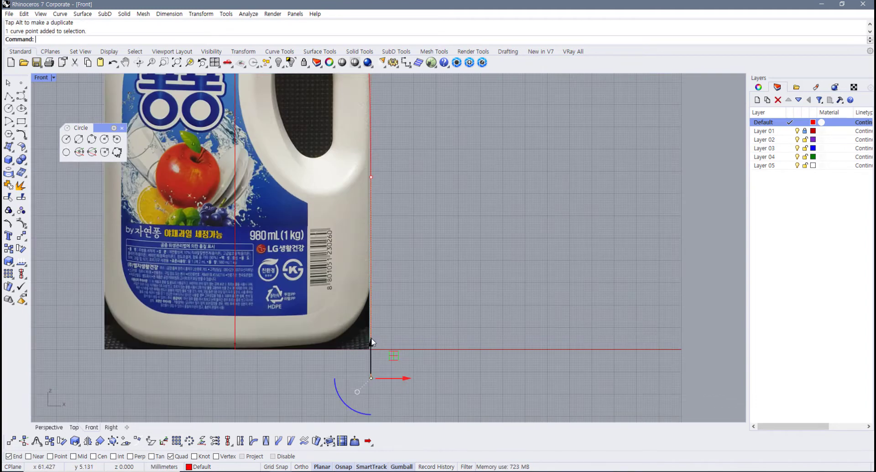
pyautogui.moveTo(370, 343); pyautogui.dragTo(370, 348)
pyautogui.scroll(-4, 372, 350)
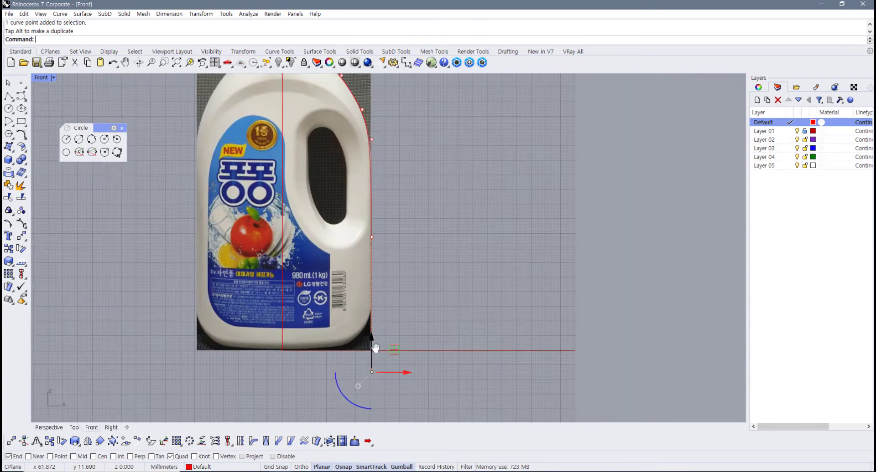
# - Select the three control points along the bottle's straight side and shift them together onto its edge
pyautogui.moveTo(372, 351); pyautogui.dragTo(365, 376, button='right')
pyautogui.moveTo(359, 121); pyautogui.dragTo(360, 289)
pyautogui.scroll(5, 390, 282)
pyautogui.click(396, 318)
pyautogui.scroll(-10, 393, 316)
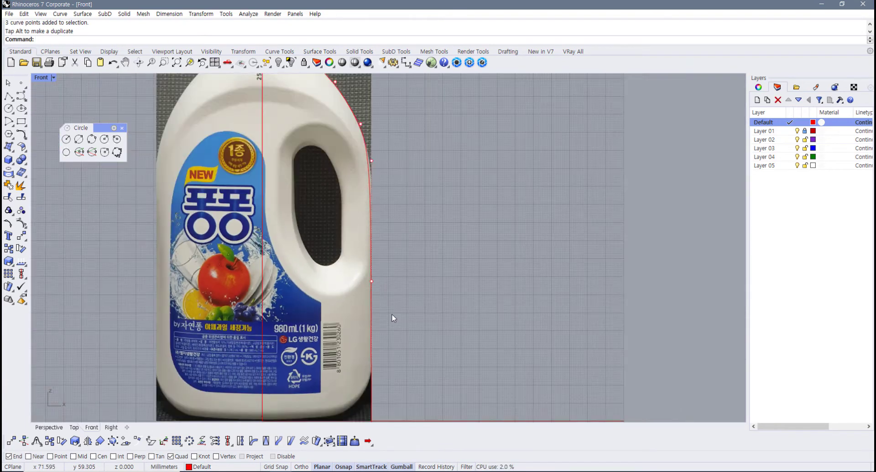
# - Lower the control point beside the handle opening and move the lower shoulder point down and outward along the outline
pyautogui.moveTo(382, 237); pyautogui.dragTo(379, 341, button='right')
pyautogui.scroll(8, 367, 333)
pyautogui.moveTo(313, 185); pyautogui.dragTo(431, 275)
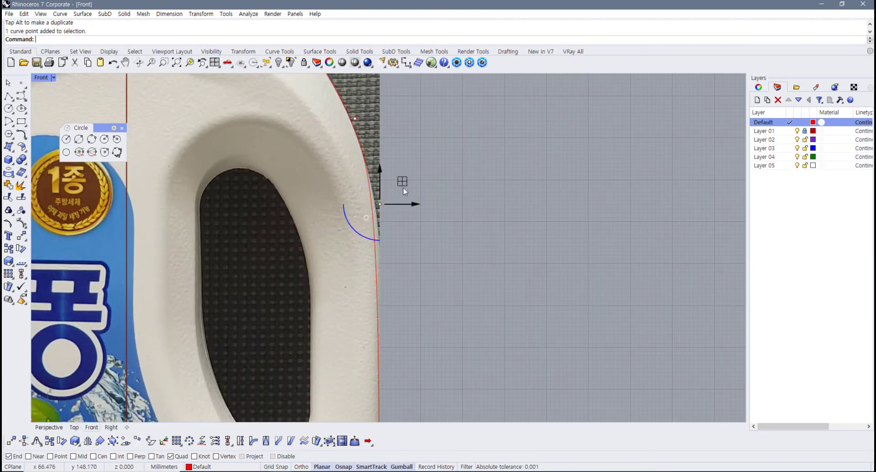
pyautogui.moveTo(381, 184); pyautogui.dragTo(400, 218)
pyautogui.click(355, 118)
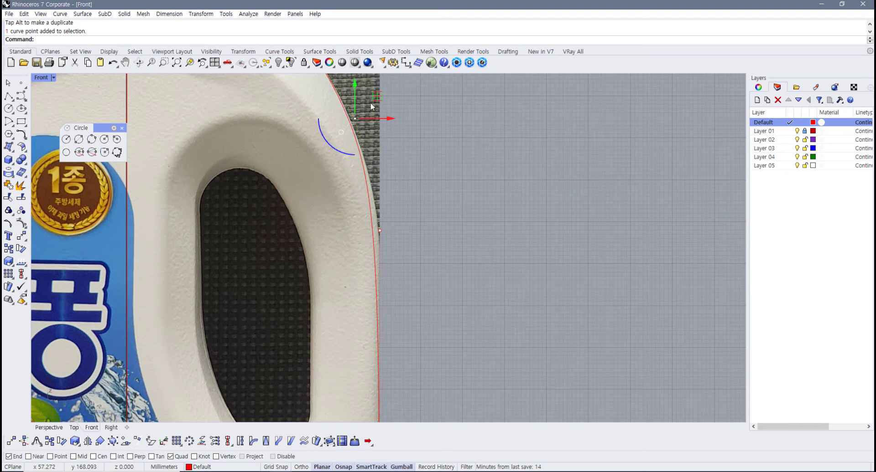
pyautogui.moveTo(370, 106); pyautogui.dragTo(382, 137)
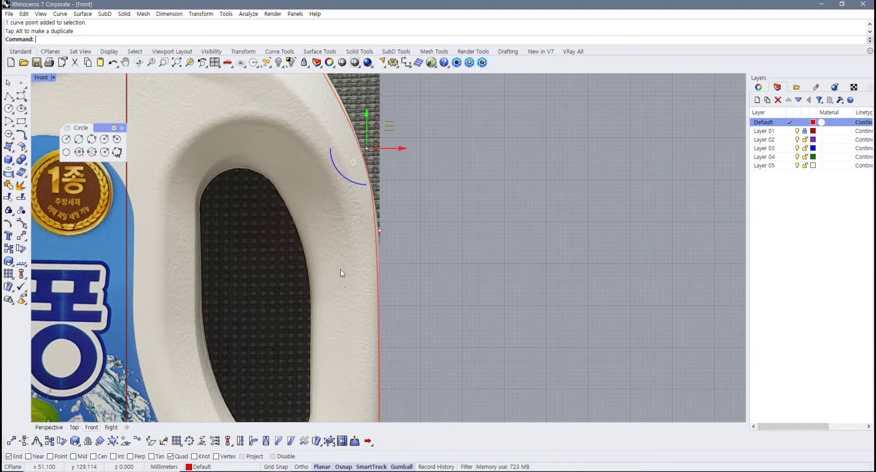
# - Readjust the control point beside the handle opening and raise the next side control point below it
pyautogui.click(379, 231)
pyautogui.moveTo(382, 219); pyautogui.dragTo(400, 209)
pyautogui.scroll(-6, 398, 292)
pyautogui.moveTo(398, 294); pyautogui.dragTo(388, 257, button='right')
pyautogui.moveTo(397, 367); pyautogui.dragTo(391, 262)
pyautogui.scroll(5, 378, 228)
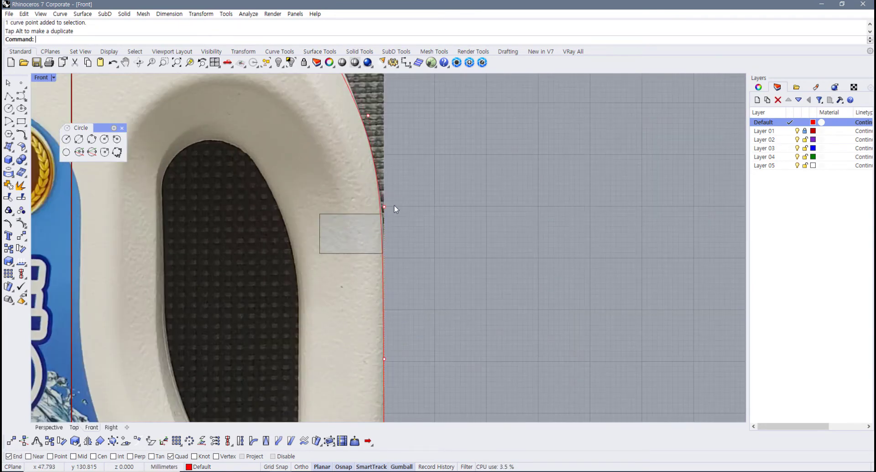
# - Shift the two control points where the right profile curve meets its straight side slightly upward, and hide the curve's control points
pyautogui.moveTo(394, 206); pyautogui.dragTo(386, 185)
pyautogui.moveTo(298, 265); pyautogui.dragTo(398, 375)
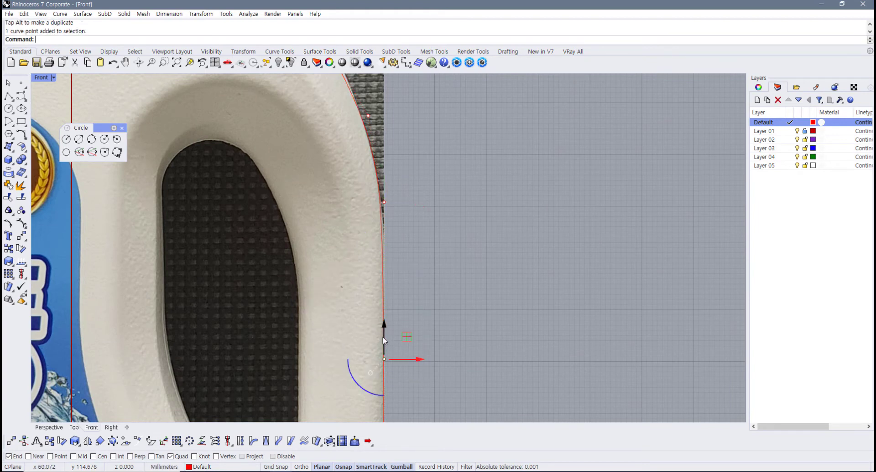
pyautogui.moveTo(386, 332); pyautogui.dragTo(389, 312)
pyautogui.click(467, 313)
pyautogui.scroll(-8, 428, 329)
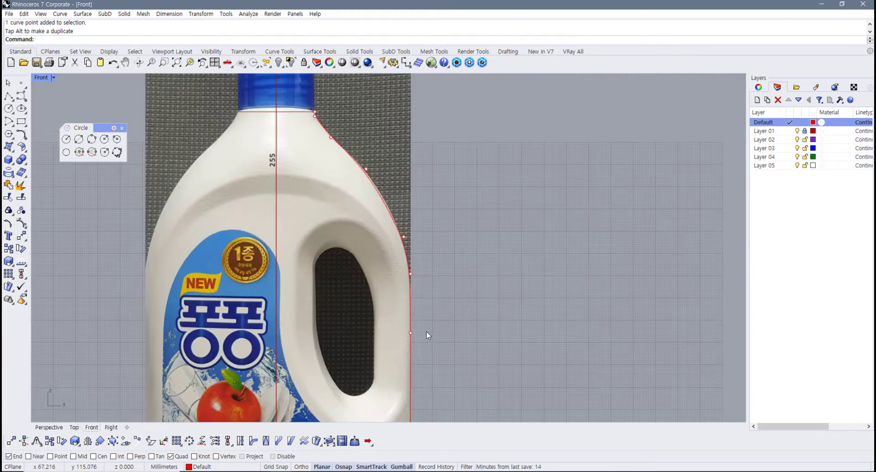
pyautogui.scroll(-5, 425, 336)
pyautogui.moveTo(403, 274); pyautogui.dragTo(400, 263, button='right')
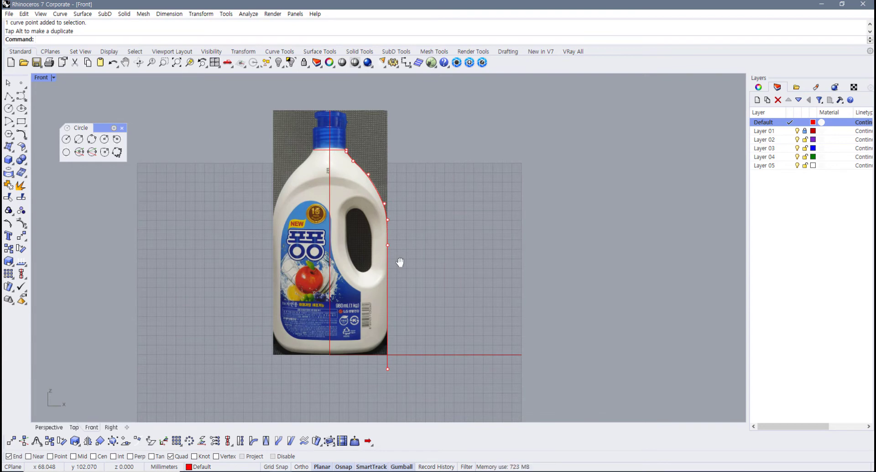
pyautogui.press('F11')
# - Mirror a copy of the right profile curve across the bottle's vertical centre line, using the Near snap for the mirror plane
pyautogui.click(375, 189)
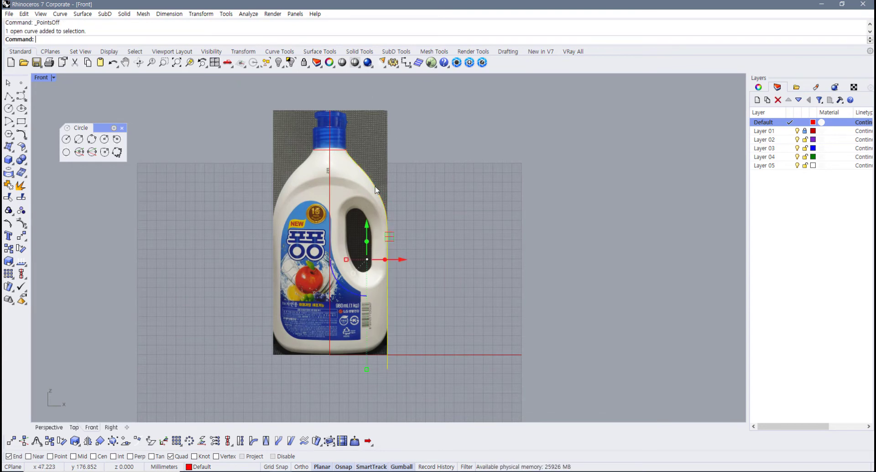
pyautogui.moveTo(361, 198); pyautogui.dragTo(347, 205, button='right')
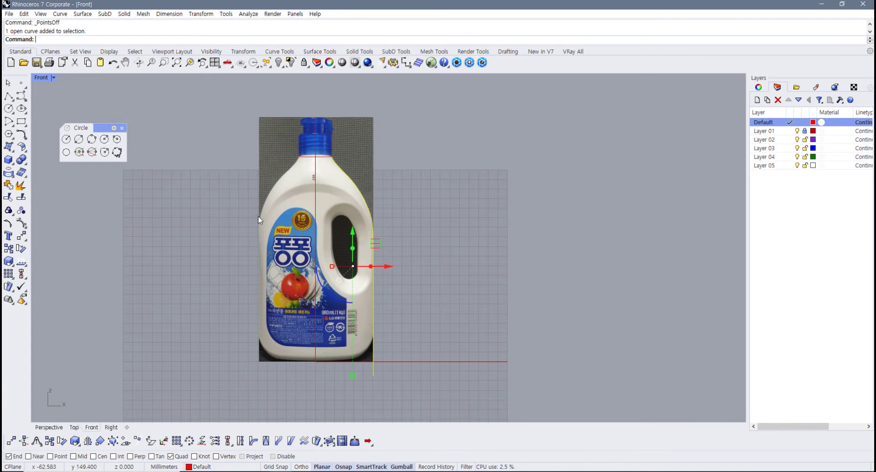
pyautogui.scroll(1, 324, 206)
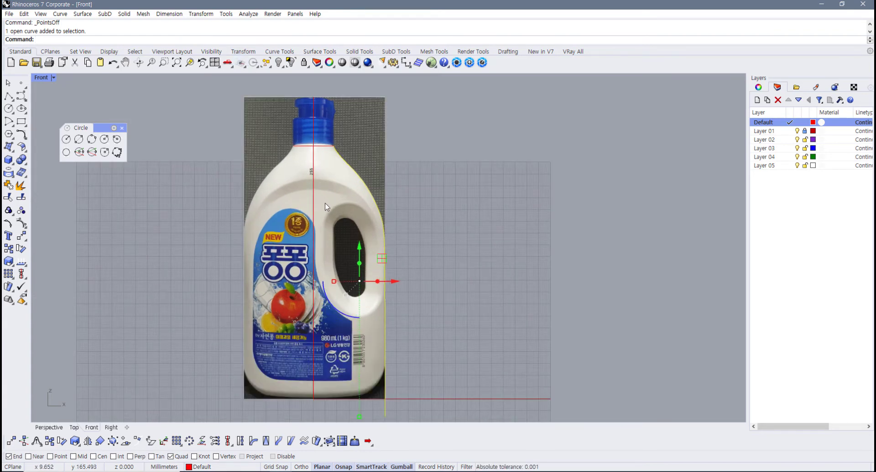
pyautogui.scroll(1, 362, 197)
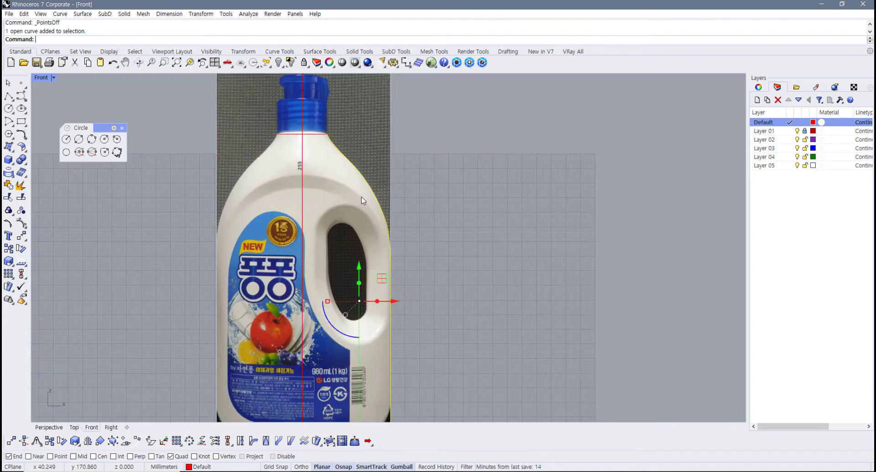
pyautogui.moveTo(361, 197); pyautogui.dragTo(330, 187, button='right')
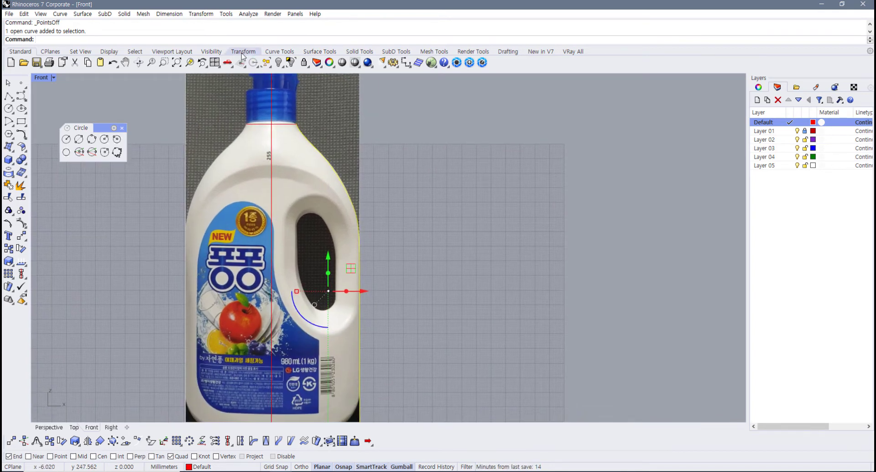
pyautogui.click(243, 52)
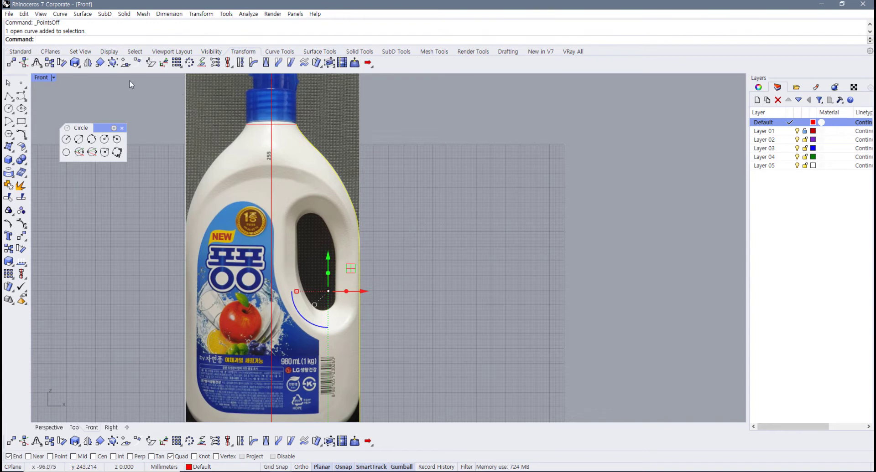
pyautogui.click(87, 63)
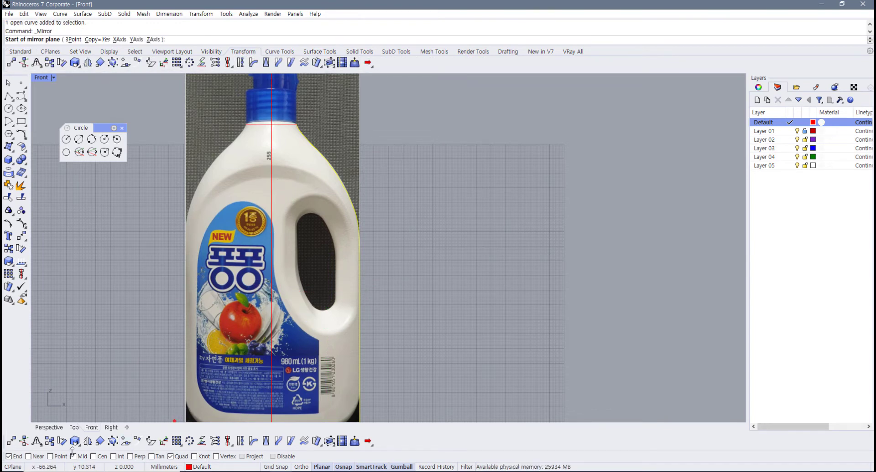
pyautogui.click(28, 456)
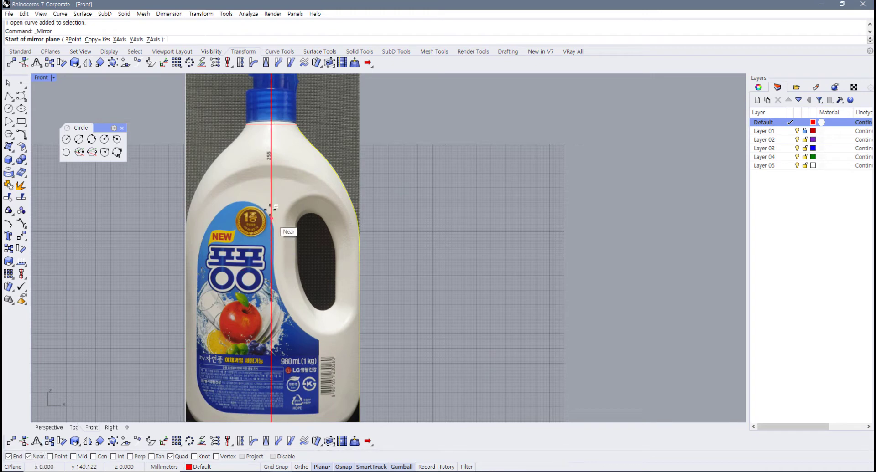
pyautogui.click(271, 235)
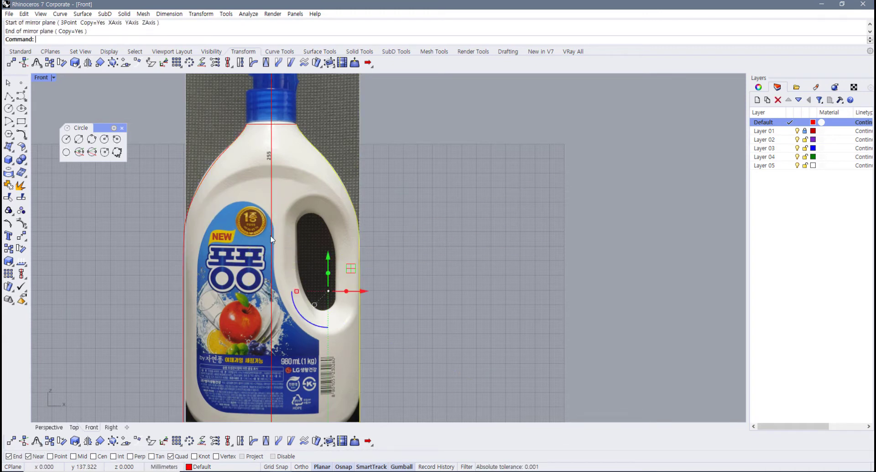
# - Check how the mirrored profile curve fits the left edge of the bottle photo
pyautogui.click(183, 267)
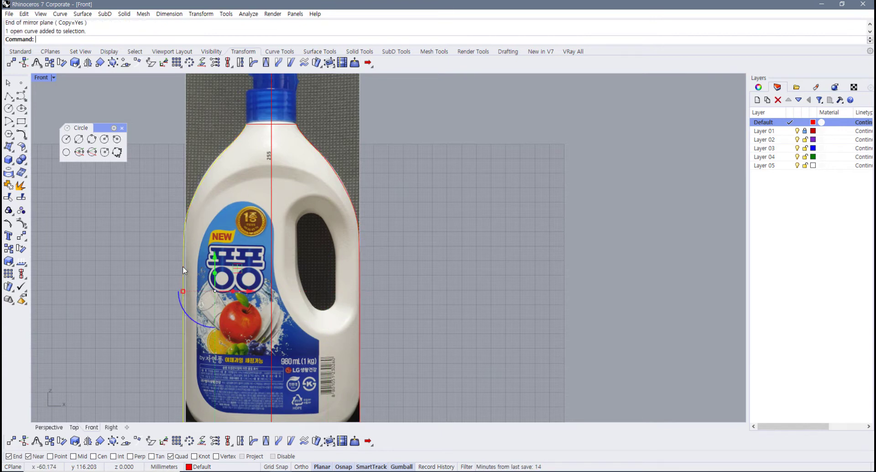
pyautogui.press('Escape')
pyautogui.scroll(3, 186, 283)
pyautogui.scroll(4, 185, 284)
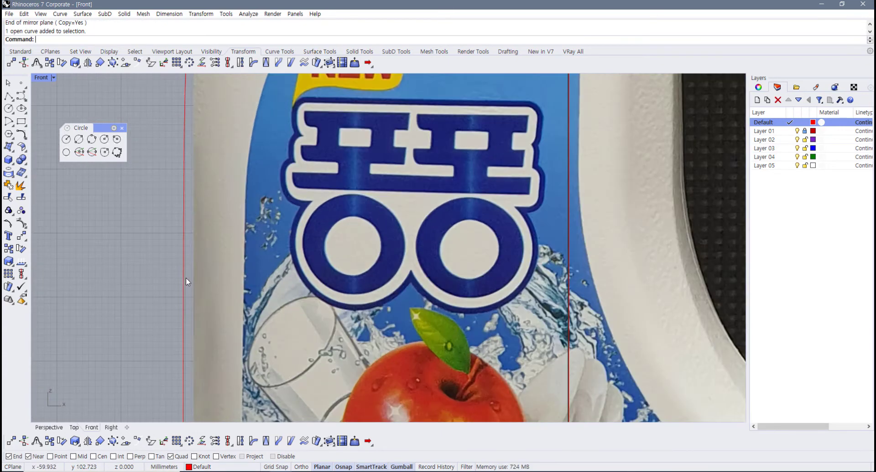
pyautogui.scroll(-8, 192, 266)
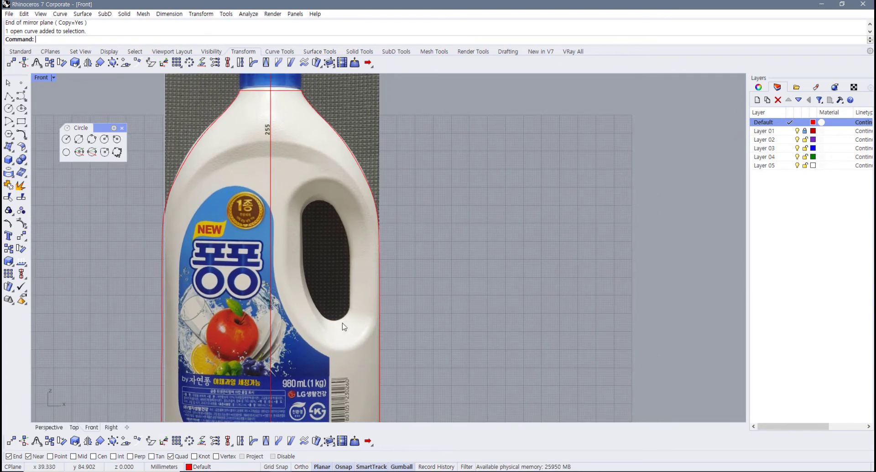
pyautogui.moveTo(343, 326); pyautogui.dragTo(362, 350, button='right')
pyautogui.moveTo(297, 210); pyautogui.dragTo(297, 280, button='right')
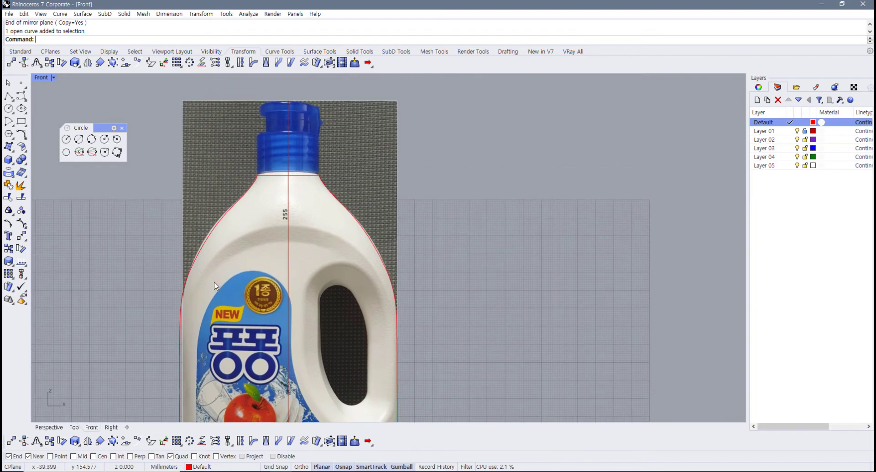
# - In the four-viewport layout, begin a start-end-point arc on the left profile curve at a height of about 106 mm
pyautogui.doubleClick(41, 78)
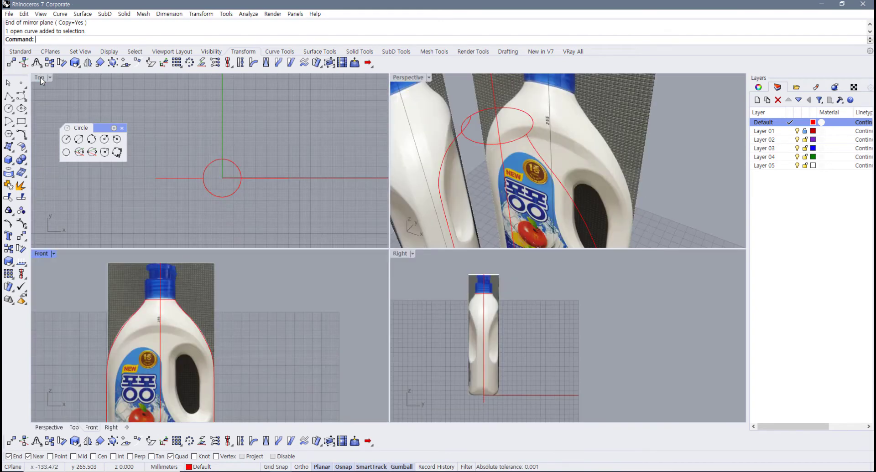
pyautogui.scroll(3, 488, 354)
pyautogui.scroll(2, 484, 356)
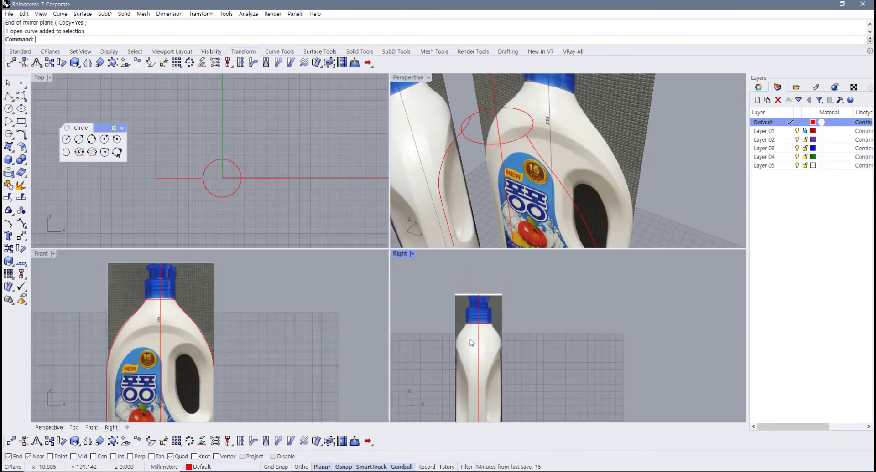
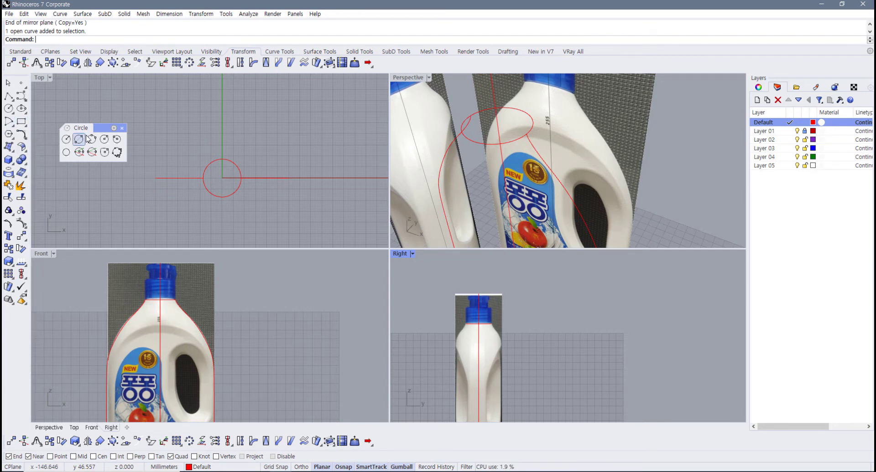
pyautogui.click(8, 123)
pyautogui.moveTo(46, 120); pyautogui.dragTo(307, 131)
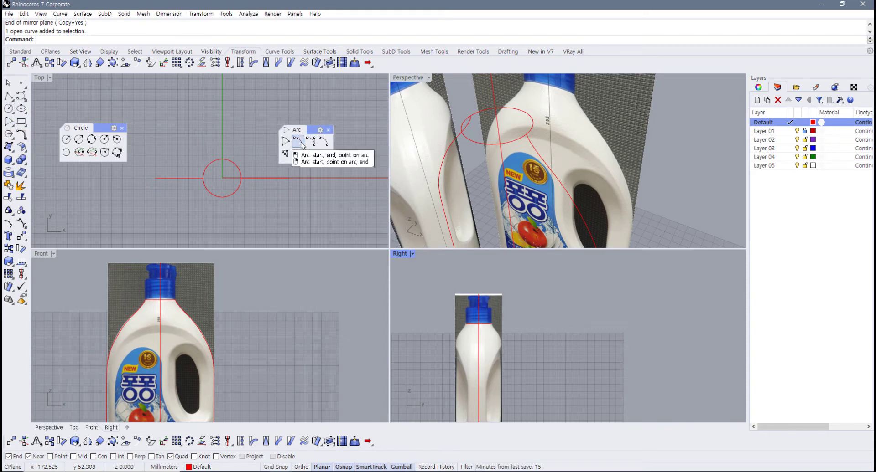
pyautogui.click(300, 145)
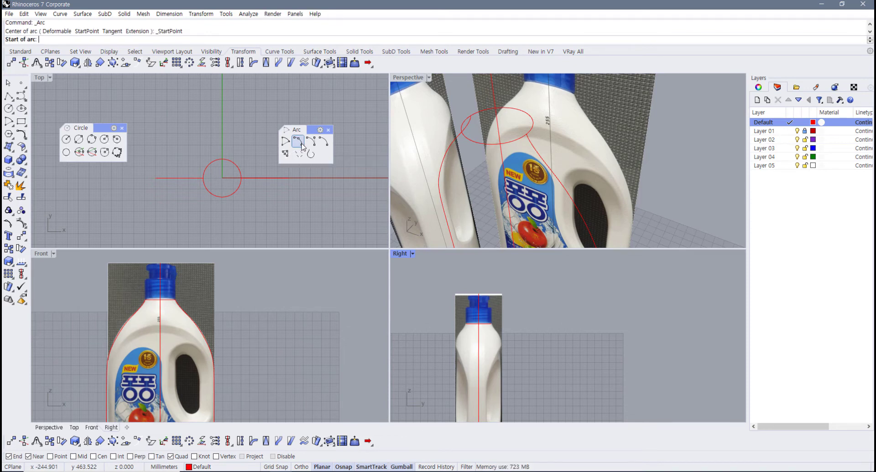
pyautogui.moveTo(120, 338); pyautogui.dragTo(147, 324, button='right')
pyautogui.scroll(3, 132, 347)
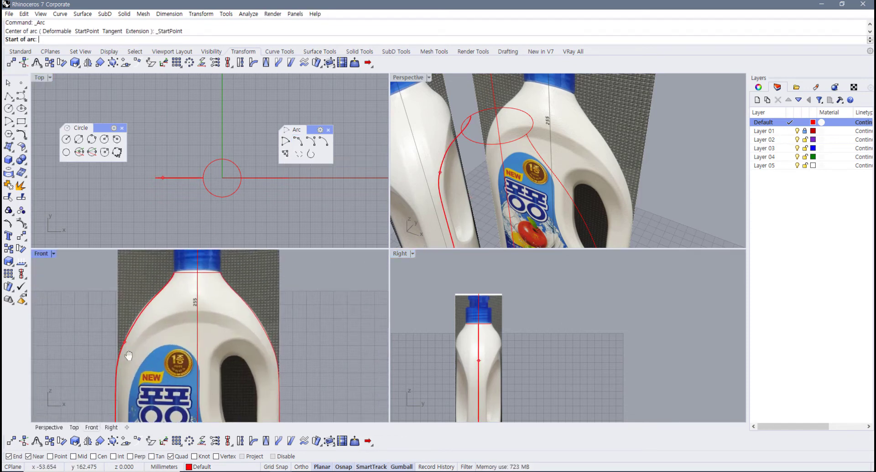
pyautogui.scroll(1, 98, 370)
pyautogui.scroll(-2, 97, 370)
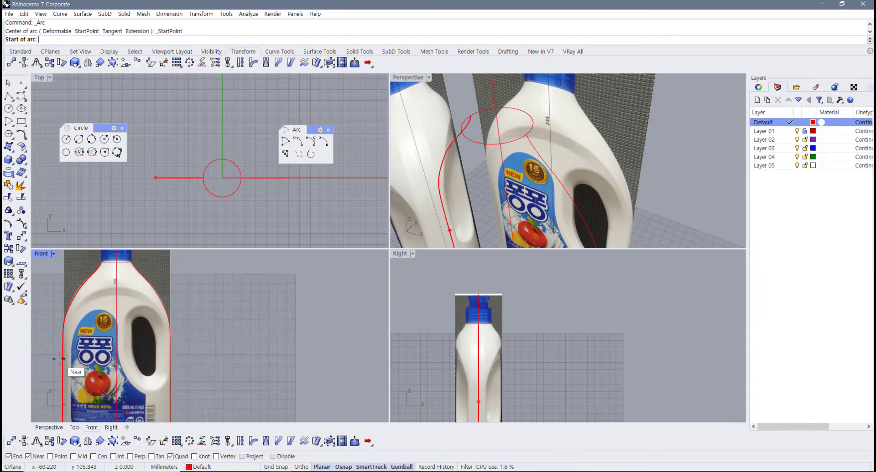
pyautogui.click(61, 359)
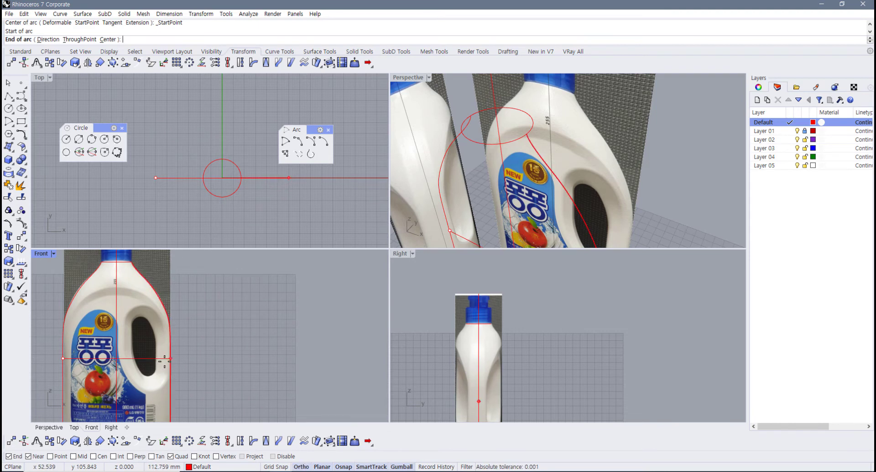
# - Place the arc's end on the right profile curve, level with its start and about 120 mm away
pyautogui.scroll(3, 170, 363)
pyautogui.moveTo(170, 362); pyautogui.dragTo(233, 344, button='right')
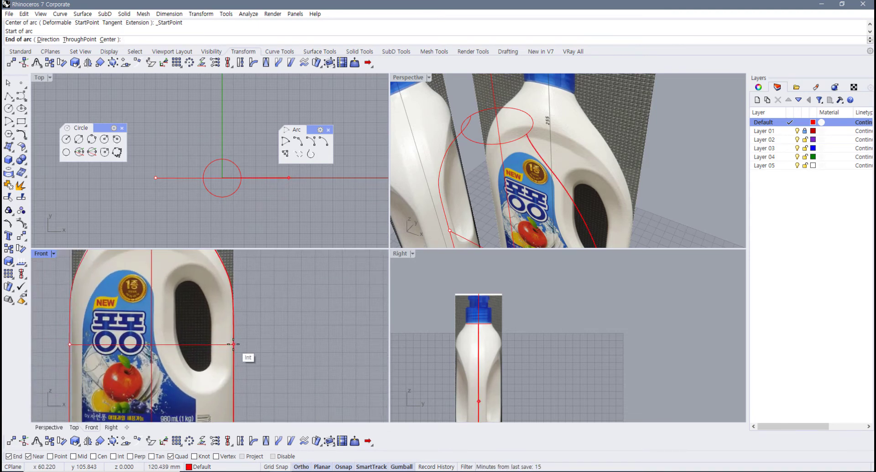
pyautogui.press('F8')
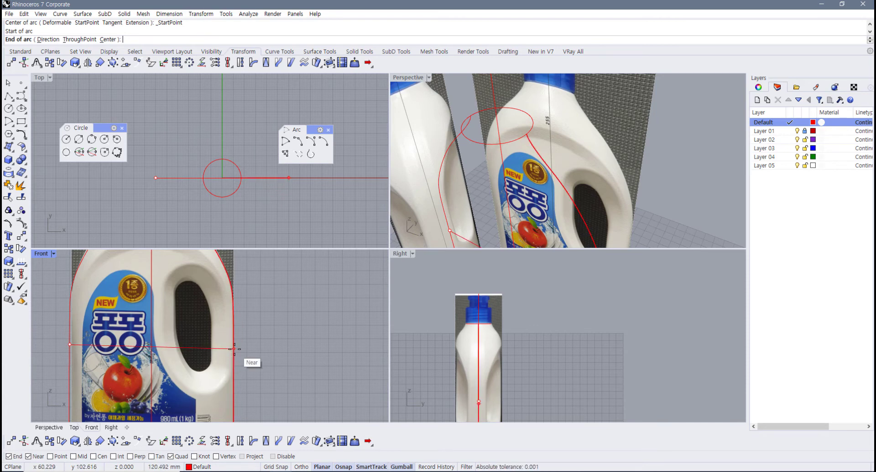
pyautogui.press('shift')
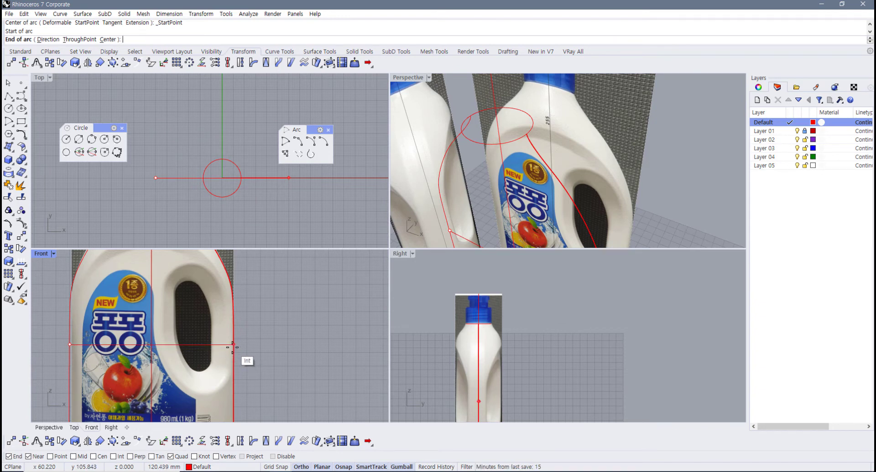
pyautogui.click(232, 347)
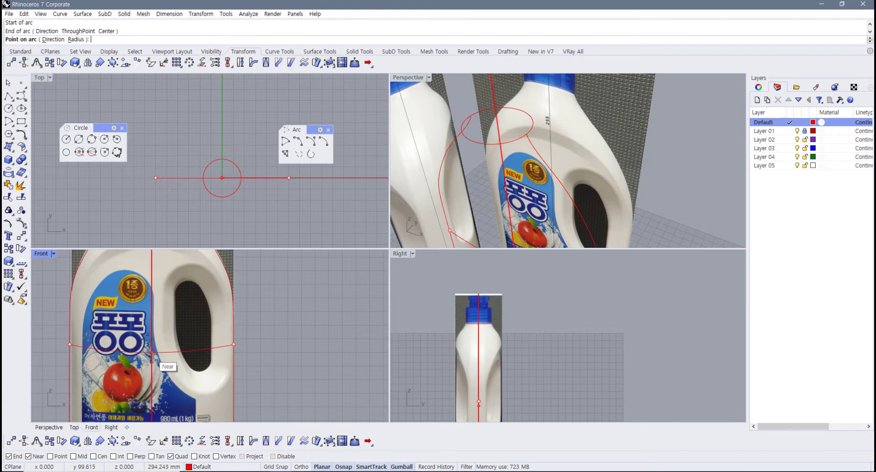
# - Complete the arc in the Right view with a through-point near the bottle's outer side edge, level with the arc's ends
pyautogui.moveTo(465, 368); pyautogui.dragTo(481, 353, button='right')
pyautogui.scroll(4, 469, 383)
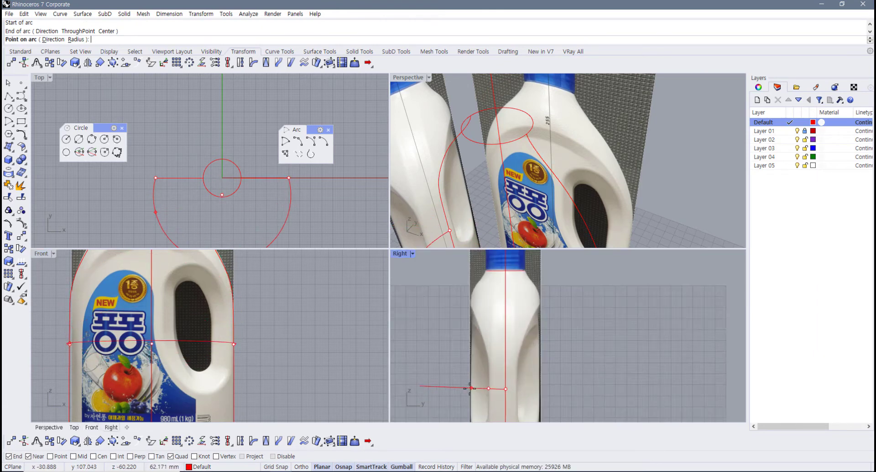
pyautogui.scroll(2, 467, 390)
pyautogui.scroll(4, 470, 388)
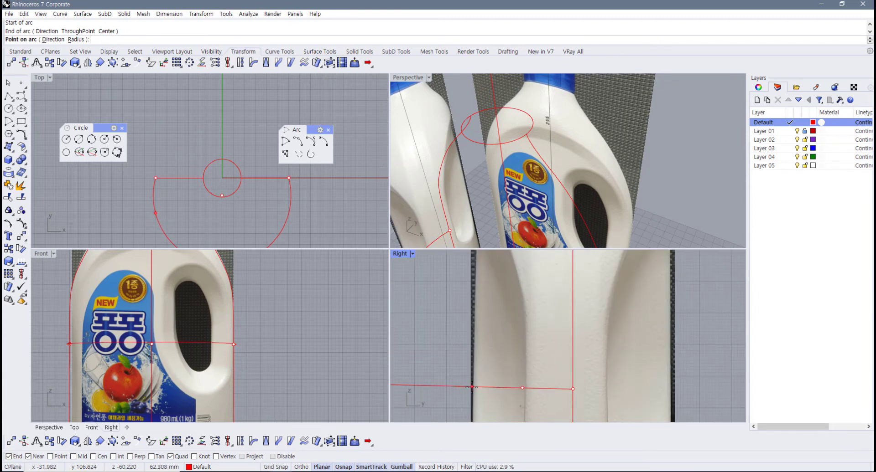
pyautogui.scroll(-3, 495, 389)
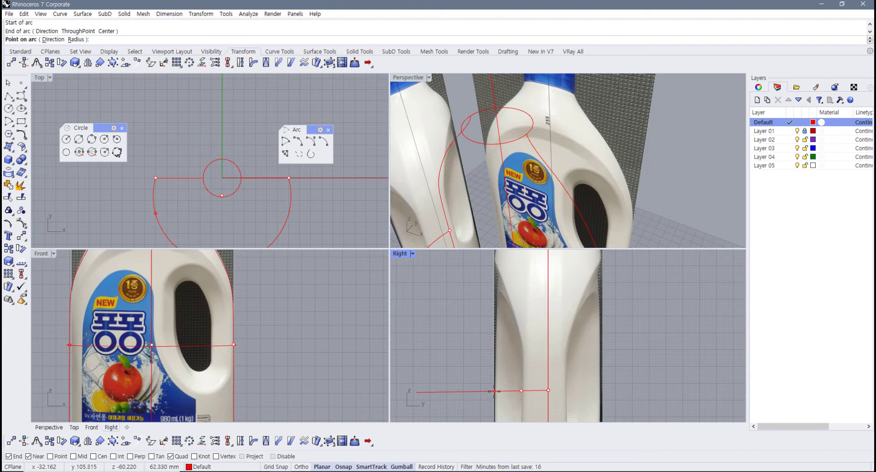
pyautogui.press('shift')
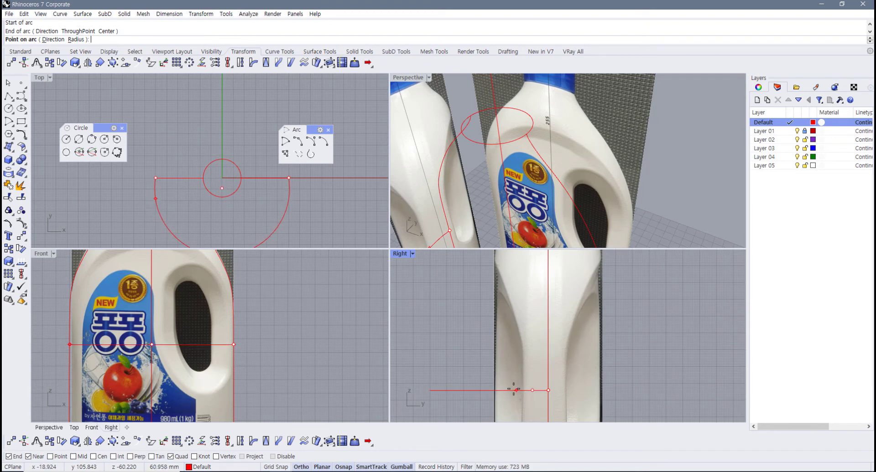
pyautogui.click(500, 389)
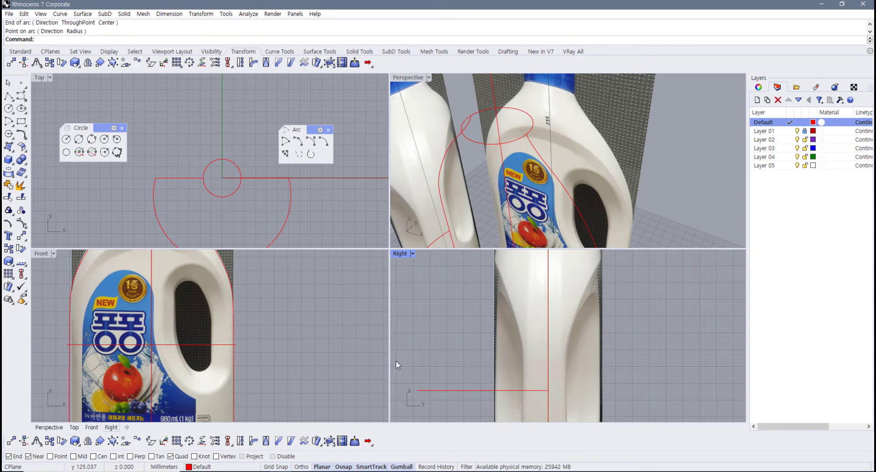
# - Inspect the cross-section arc's control points in the four views, and hide them again
pyautogui.click(454, 383)
pyautogui.scroll(-8, 517, 146)
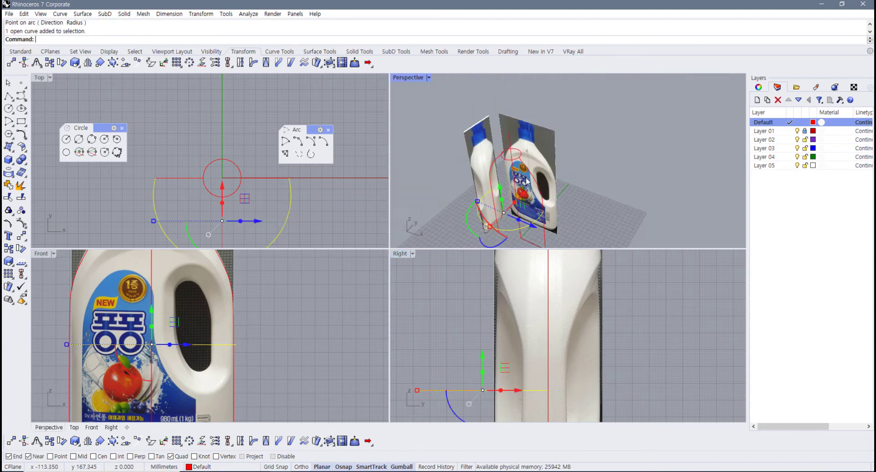
pyautogui.moveTo(517, 155); pyautogui.dragTo(498, 178, button='right')
pyautogui.moveTo(222, 205); pyautogui.dragTo(209, 182, button='right')
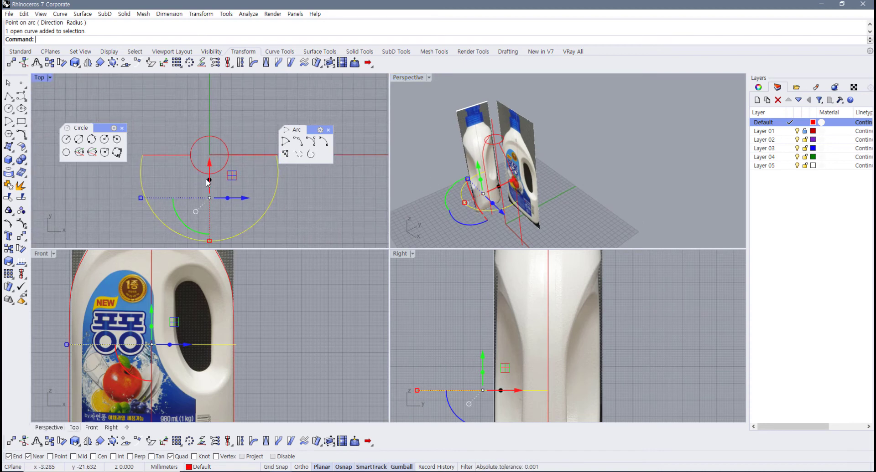
pyautogui.press('F10')
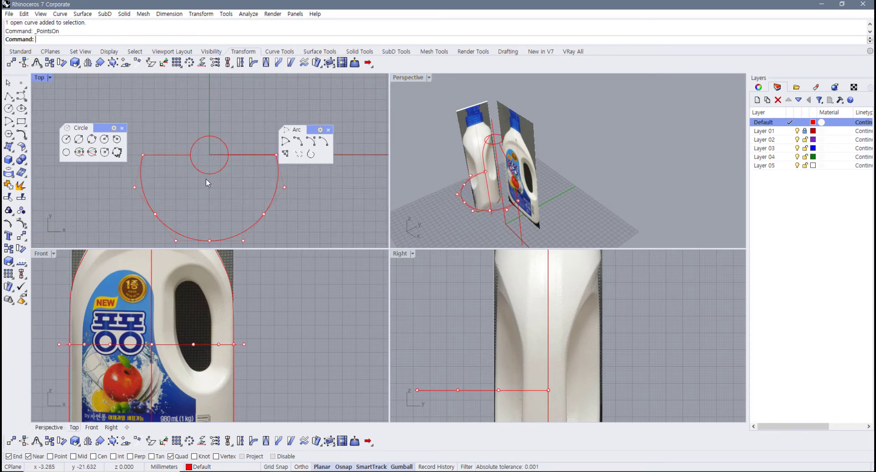
pyautogui.moveTo(503, 409); pyautogui.dragTo(511, 388, button='right')
pyautogui.press('F11')
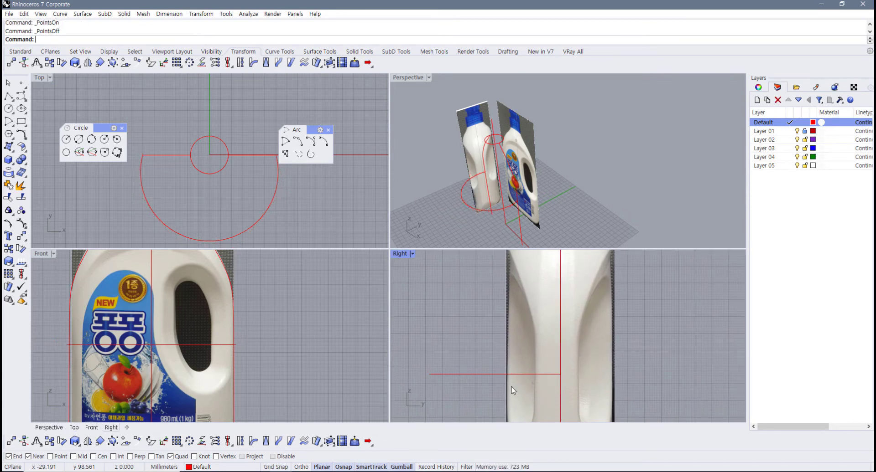
# - Draw a shallow trial arc by start, end and through-point in the Top view, on empty space beside the cross-section arc
pyautogui.click(472, 374)
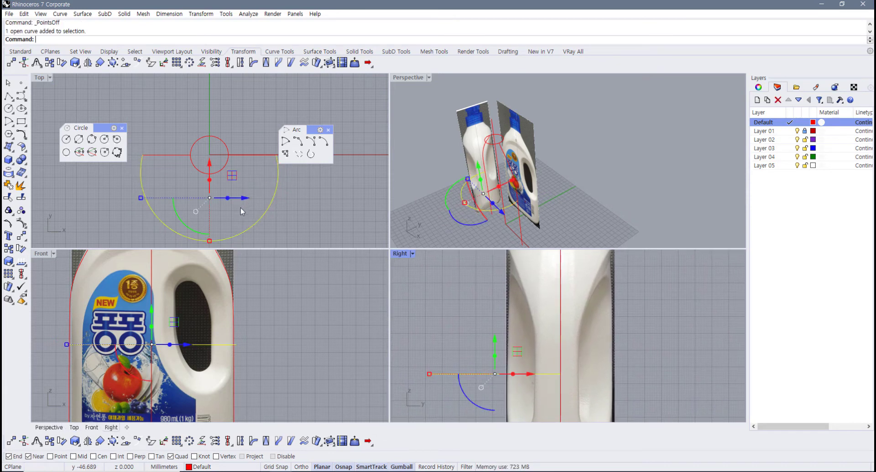
pyautogui.moveTo(217, 193); pyautogui.dragTo(167, 153, button='right')
pyautogui.click(298, 141)
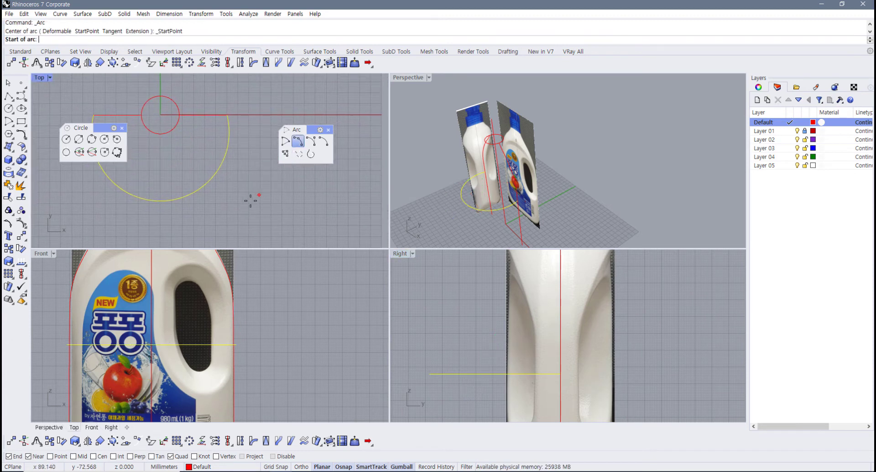
pyautogui.click(240, 200)
pyautogui.click(336, 201)
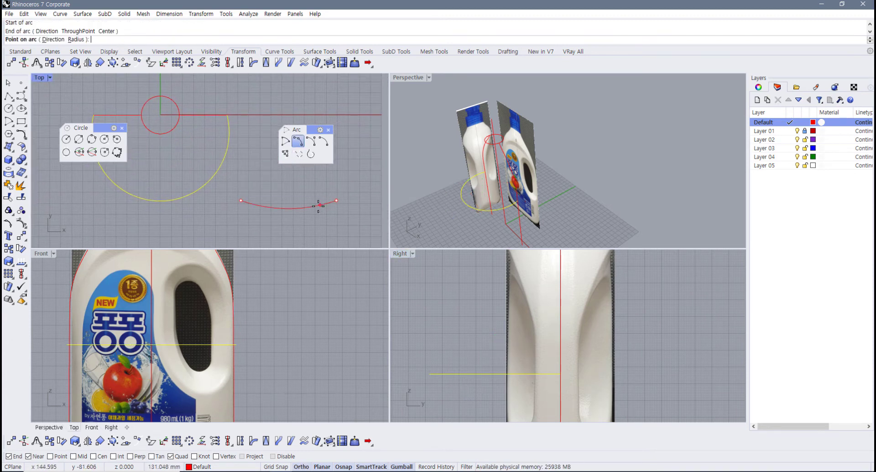
pyautogui.click(297, 215)
pyautogui.click(295, 217)
# - Examine the shallow trial arc's control points for comparison with the larger arc, and hide them
pyautogui.scroll(2, 293, 220)
pyautogui.press('F10')
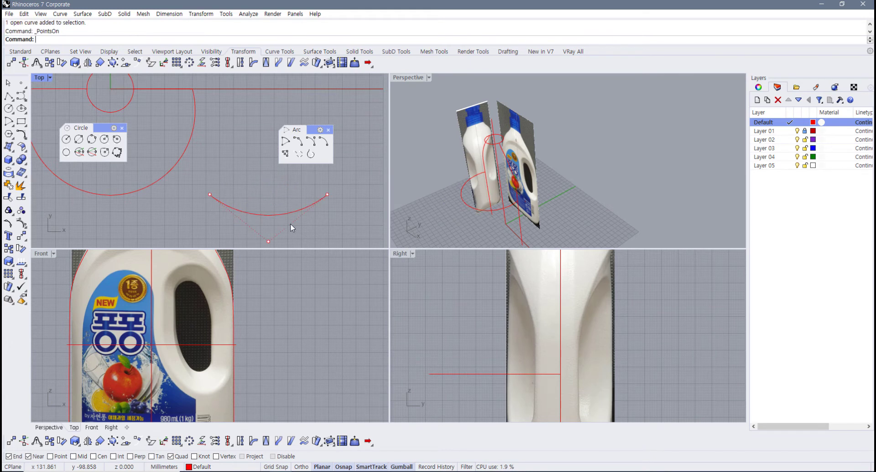
pyautogui.moveTo(290, 224); pyautogui.dragTo(302, 210, button='right')
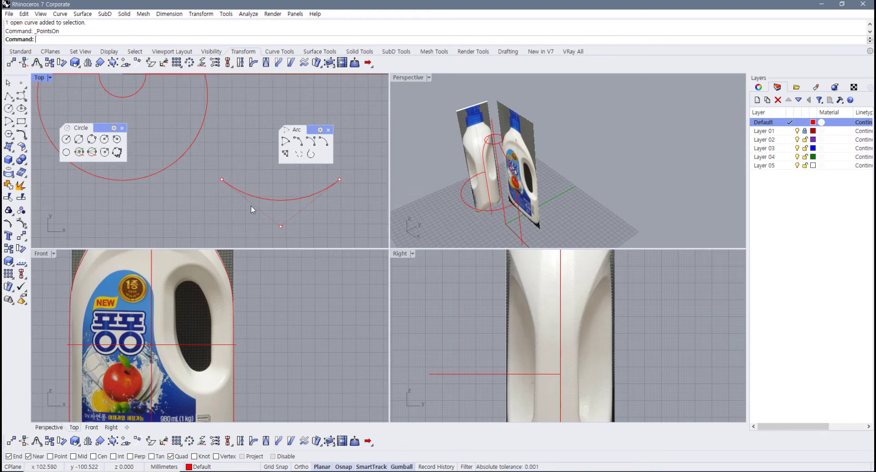
pyautogui.press('F11')
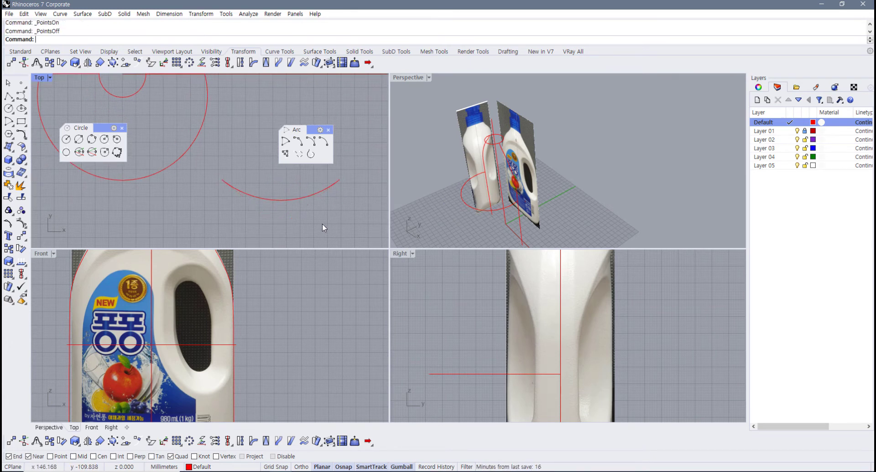
# - Delete both the shallow trial arc and the larger cross-section arc, keeping the neck circle and the profile curves
pyautogui.click(288, 200)
pyautogui.press('Delete')
pyautogui.moveTo(227, 179); pyautogui.dragTo(174, 146)
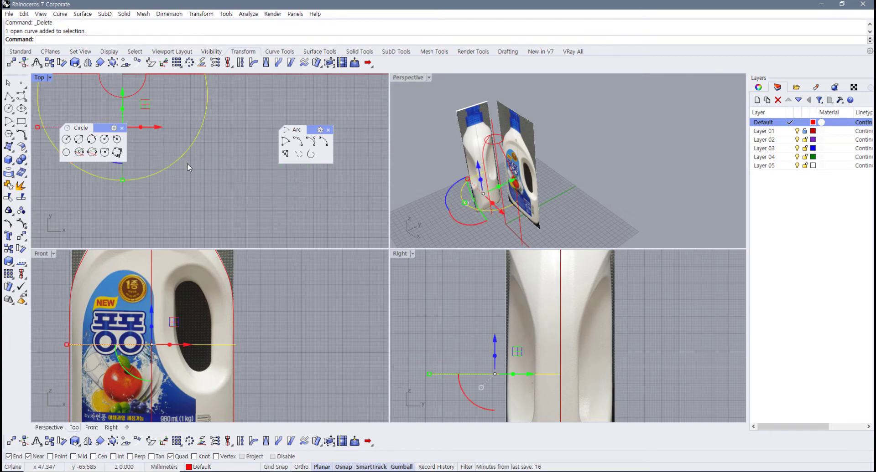
pyautogui.press('Delete')
pyautogui.scroll(-1, 187, 165)
pyautogui.moveTo(188, 165); pyautogui.dragTo(219, 186, button='right')
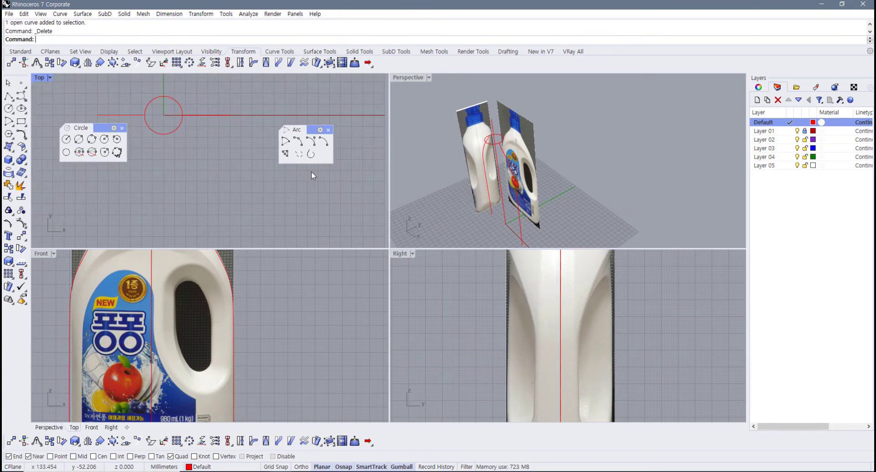
# - Draw a level arc between the left and right profile curves at about 98.6 mm height, bulging about 33 mm to the bottle's front edge
pyautogui.click(297, 141)
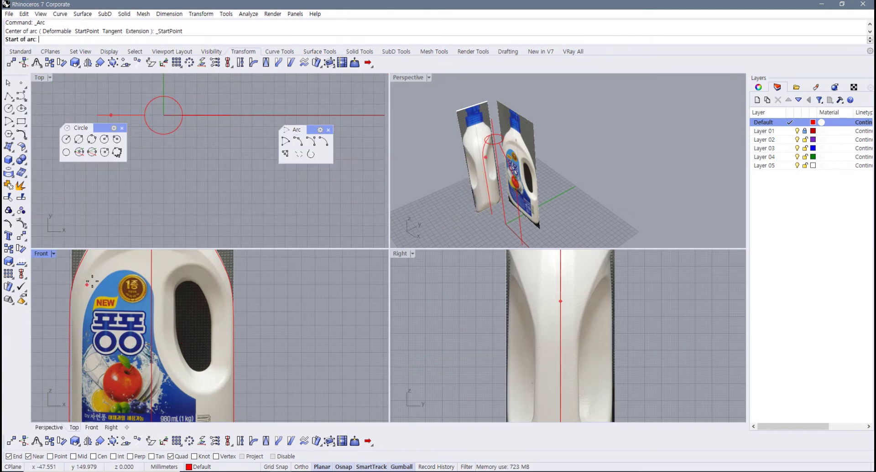
pyautogui.moveTo(78, 352); pyautogui.dragTo(57, 348, button='right')
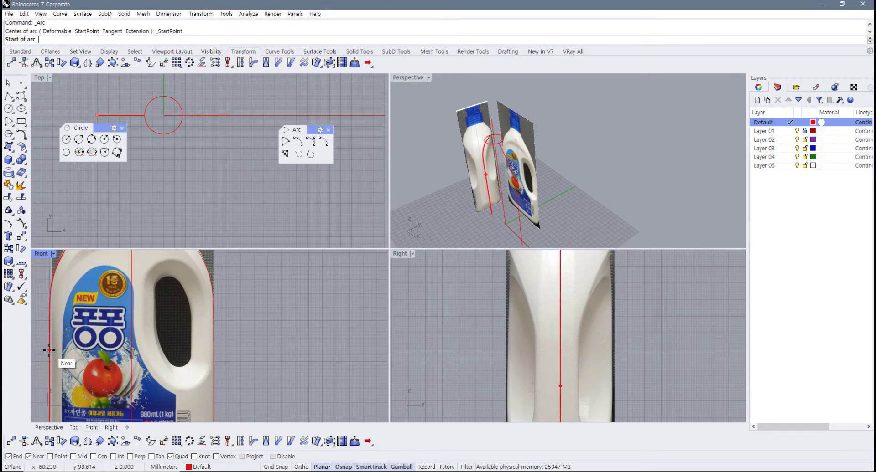
pyautogui.click(49, 350)
pyautogui.scroll(-2, 169, 349)
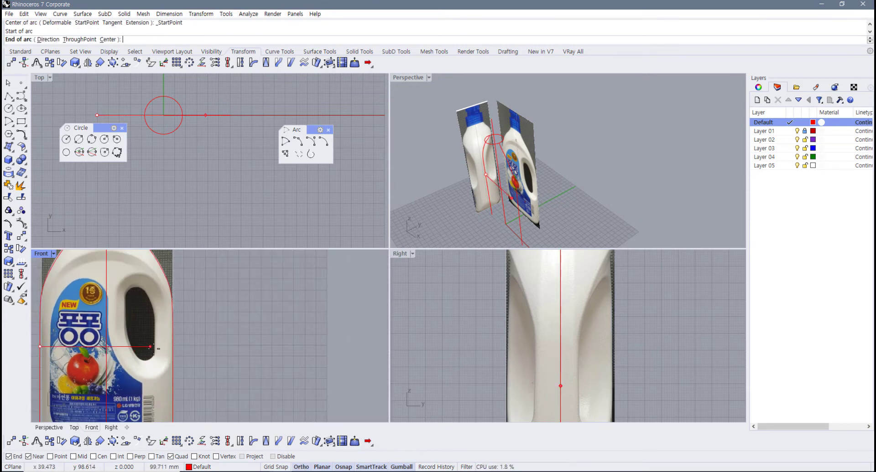
pyautogui.click(169, 349)
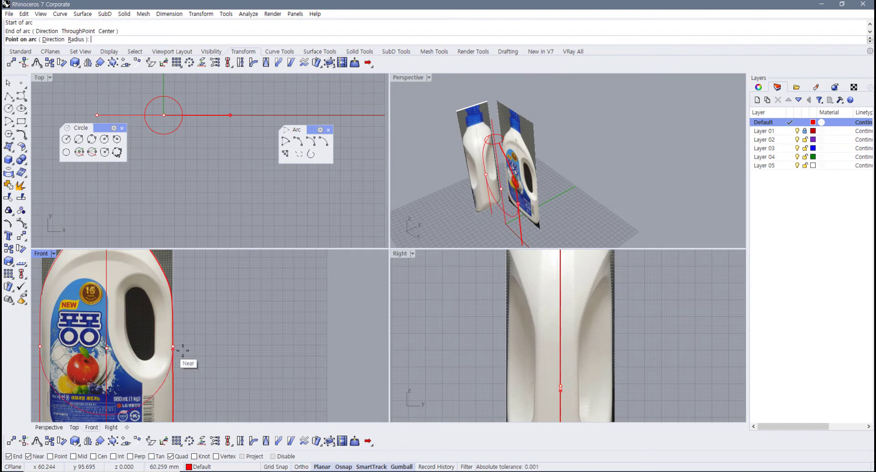
pyautogui.moveTo(162, 175); pyautogui.dragTo(218, 189, button='right')
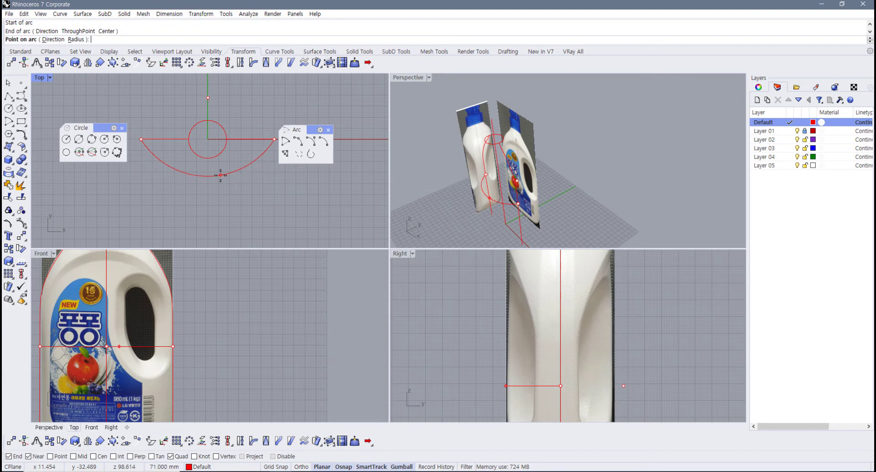
pyautogui.click(220, 175)
# - Show the new cross-section arc's control points and move the floating arc palette clear of the curve in the Top view
pyautogui.click(516, 388)
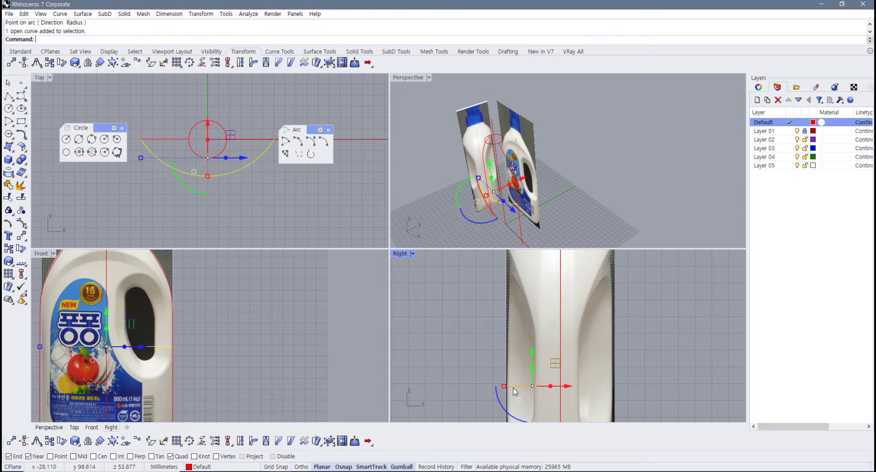
pyautogui.click(561, 195)
pyautogui.moveTo(562, 195); pyautogui.dragTo(611, 203, button='right')
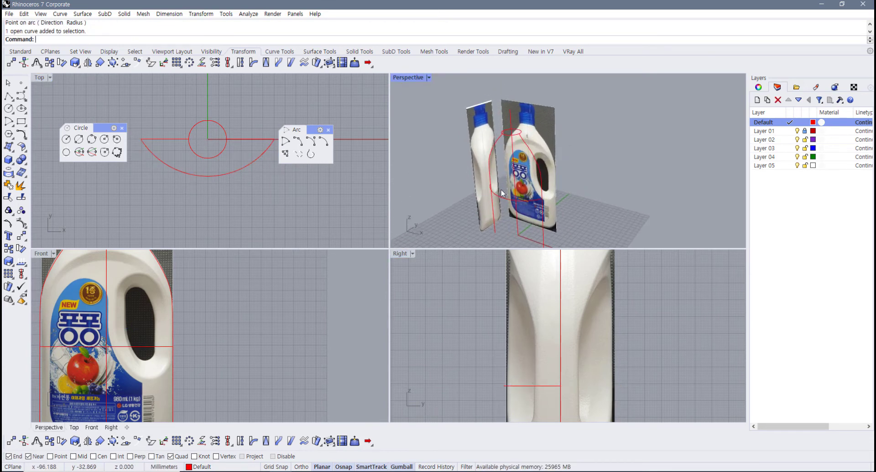
pyautogui.click(499, 196)
pyautogui.press('F10')
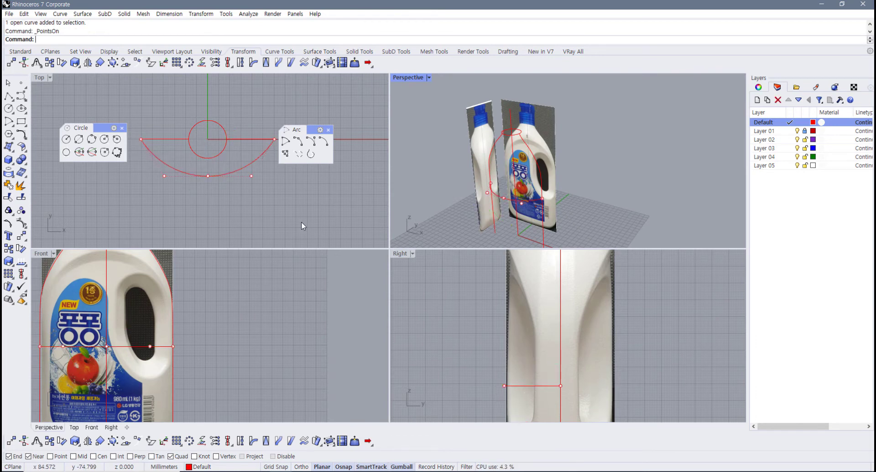
pyautogui.moveTo(232, 204); pyautogui.dragTo(145, 215, button='right')
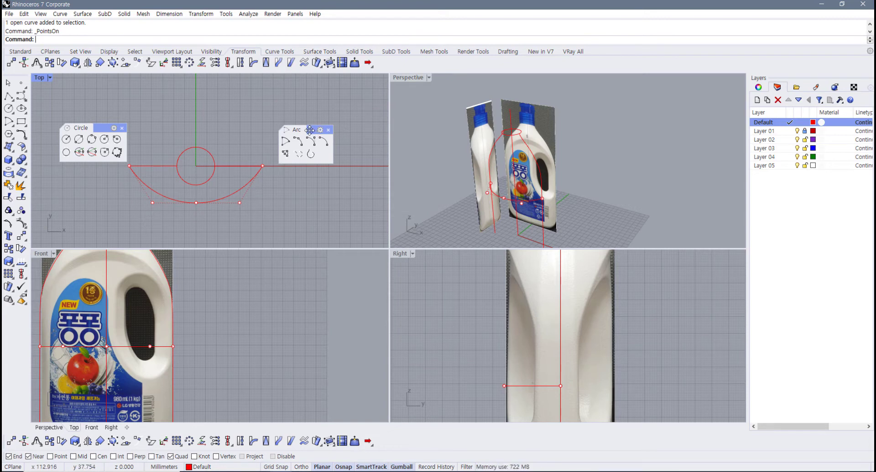
pyautogui.moveTo(303, 130); pyautogui.dragTo(344, 91)
pyautogui.moveTo(266, 196); pyautogui.dragTo(289, 199, button='right')
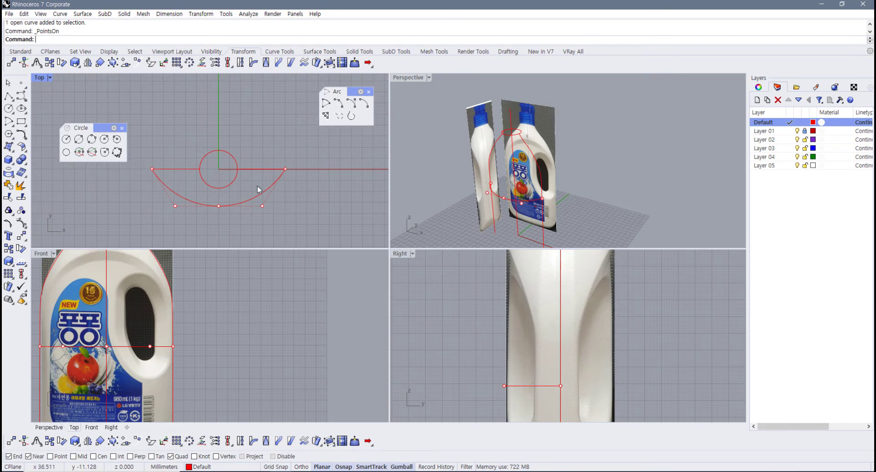
# - Rebuild the cross-section arc with a point count of 5 and degree 3, deleting the input curve
pyautogui.click(254, 200)
pyautogui.click(286, 204)
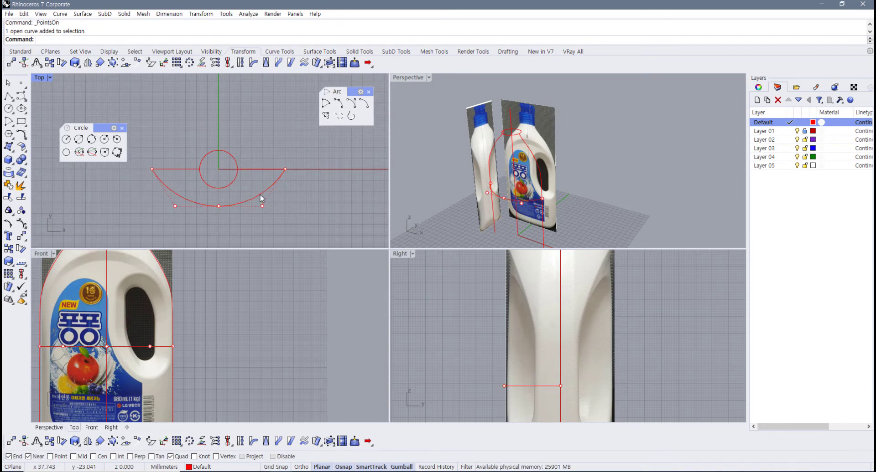
pyautogui.click(260, 196)
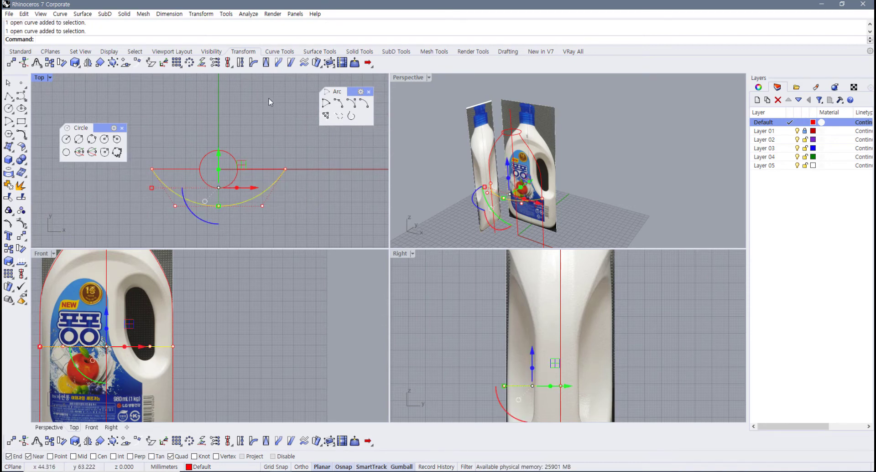
pyautogui.click(279, 52)
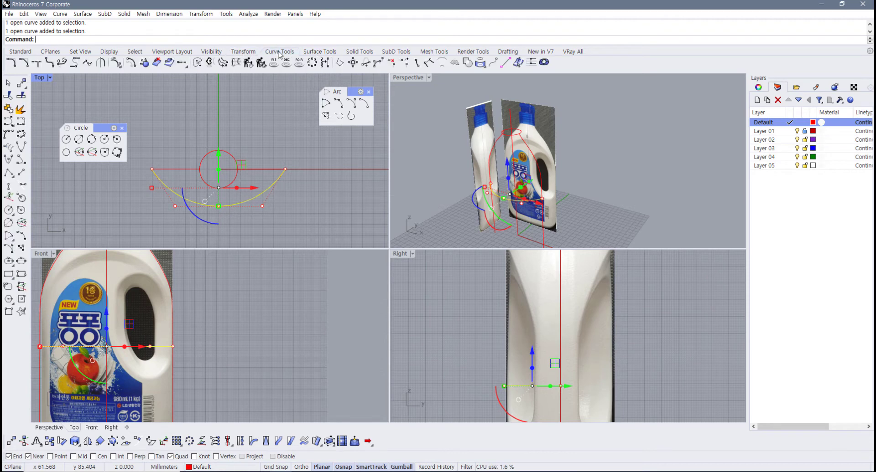
pyautogui.click(248, 63)
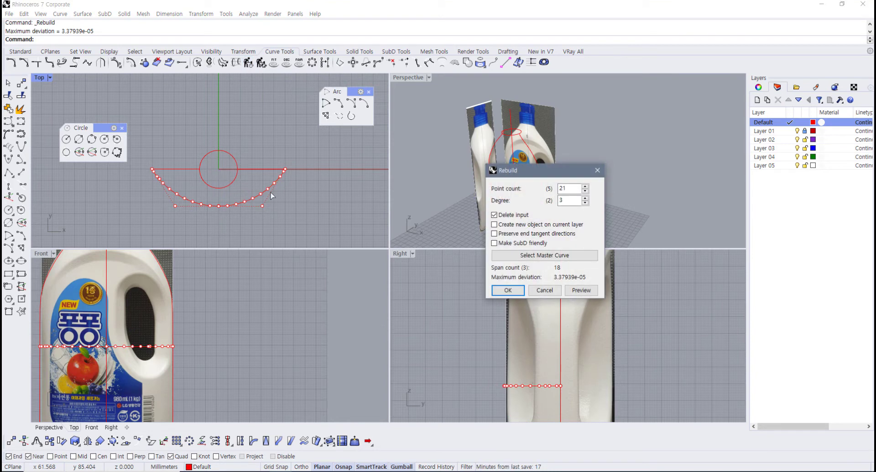
pyautogui.moveTo(523, 176); pyautogui.dragTo(355, 170)
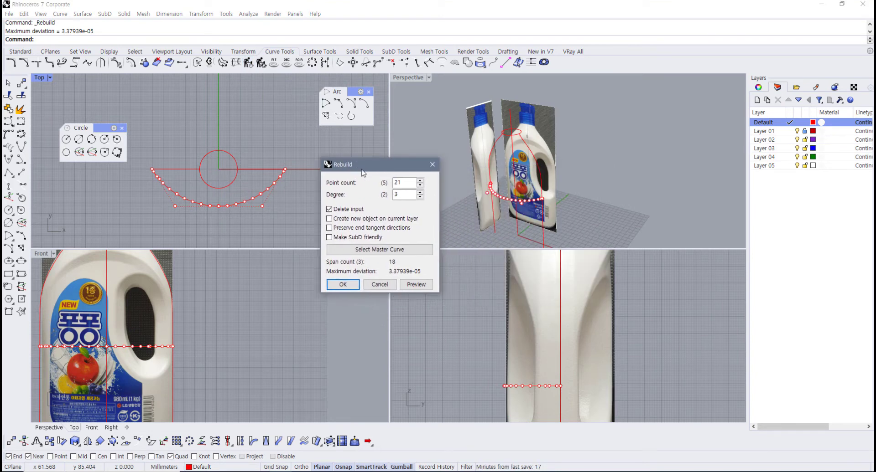
pyautogui.click(416, 185)
pyautogui.click(416, 185)
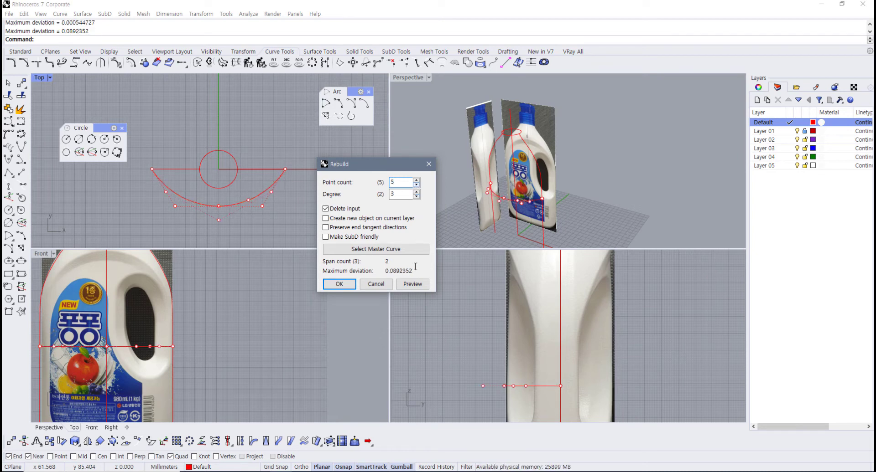
pyautogui.click(348, 283)
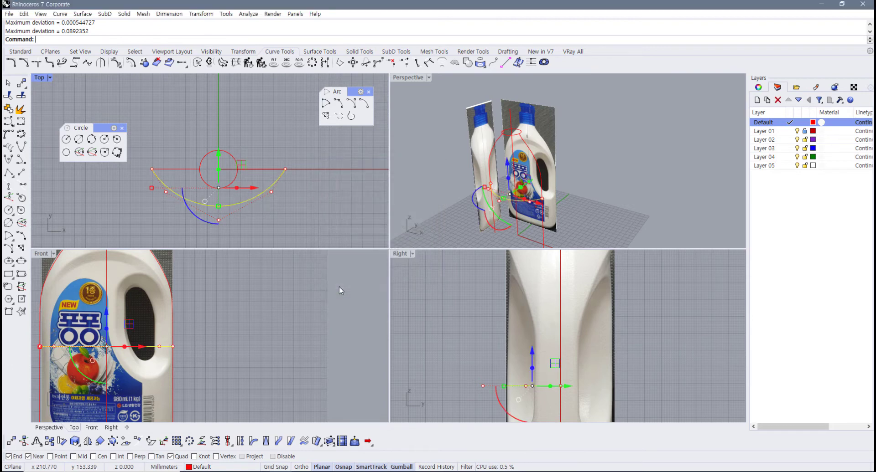
pyautogui.click(291, 222)
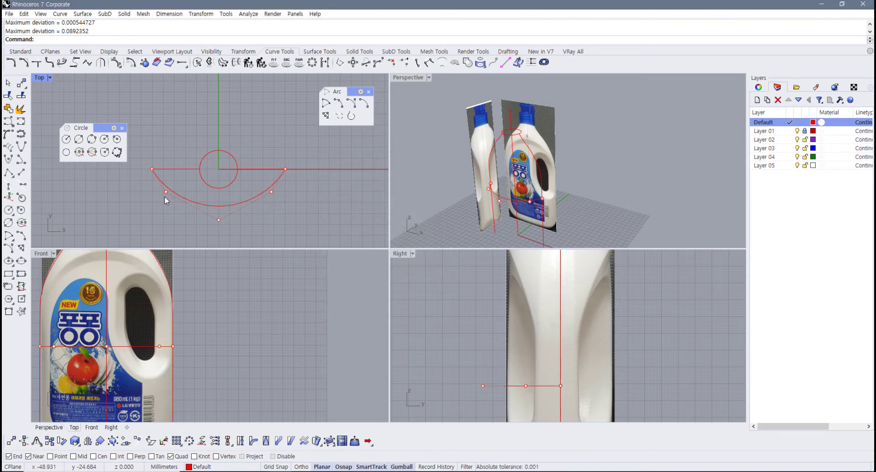
# - Scale the rebuilt arc's two intermediate control points outward along X until they line up with the arc's ends
pyautogui.moveTo(154, 198); pyautogui.dragTo(296, 188)
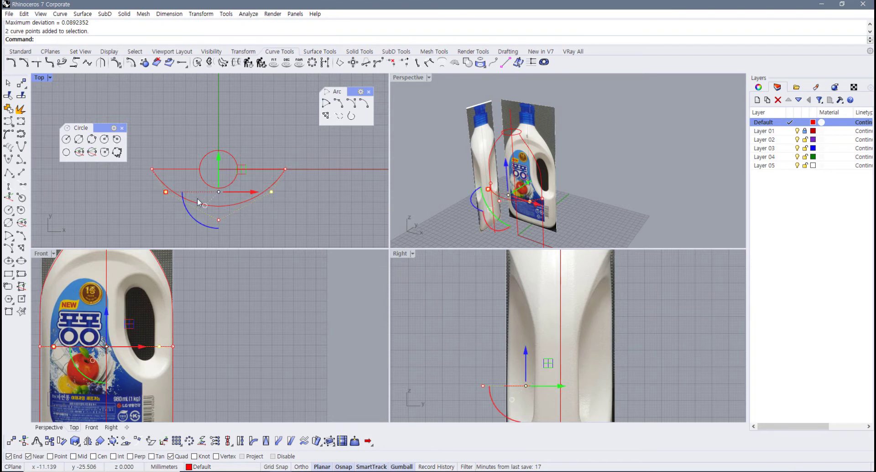
pyautogui.moveTo(165, 192); pyautogui.dragTo(151, 192)
pyautogui.click(267, 220)
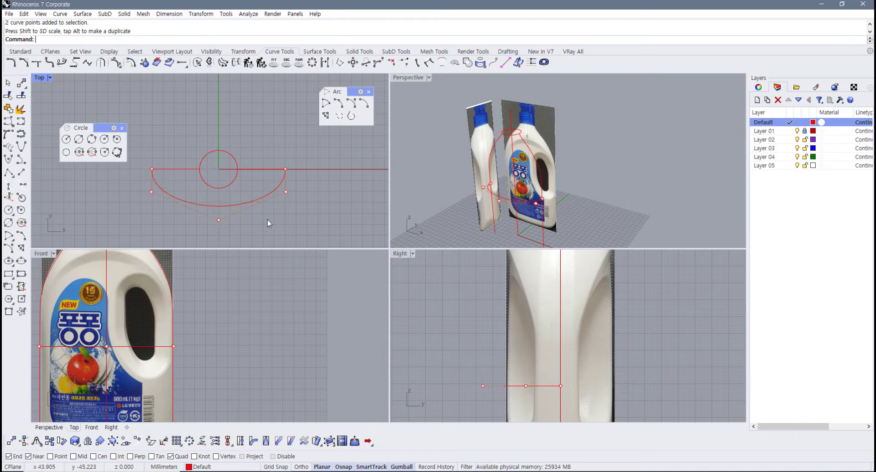
# - Move the arc's middle control point about 3 mm inward toward the bottle's centre line in the Right view
pyautogui.moveTo(233, 215); pyautogui.dragTo(234, 215)
pyautogui.moveTo(451, 321); pyautogui.dragTo(437, 293, button='right')
pyautogui.click(495, 377)
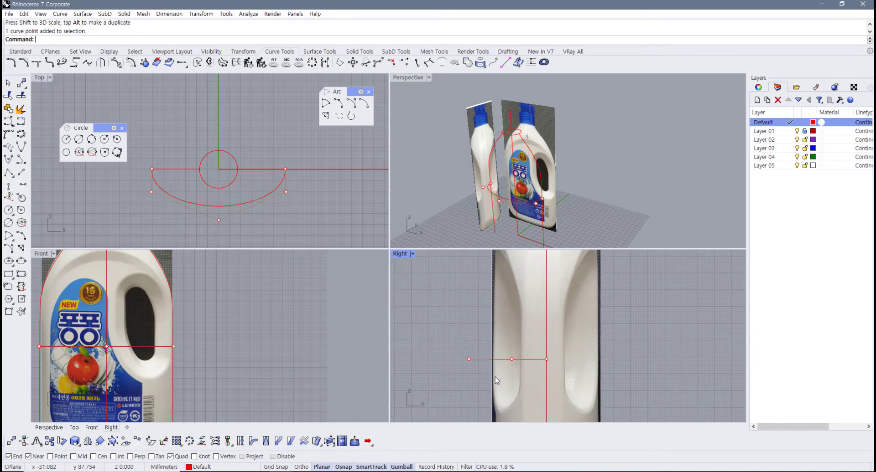
pyautogui.moveTo(482, 378); pyautogui.dragTo(504, 363)
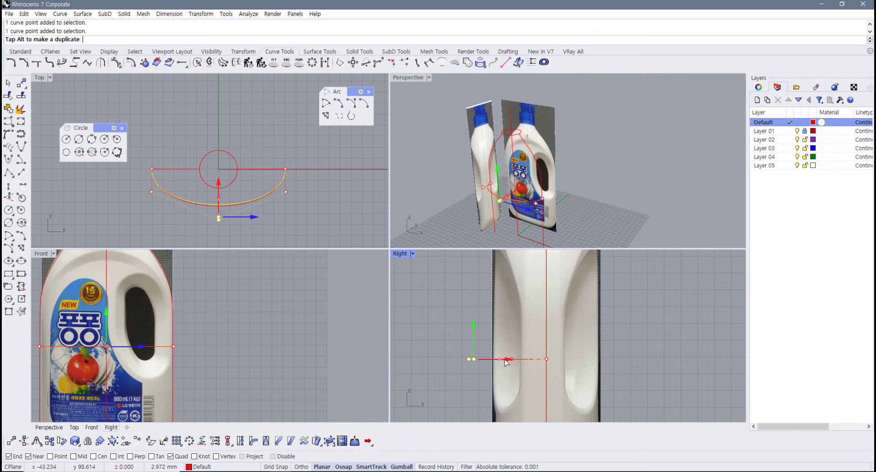
pyautogui.click(482, 363)
pyautogui.scroll(5, 206, 216)
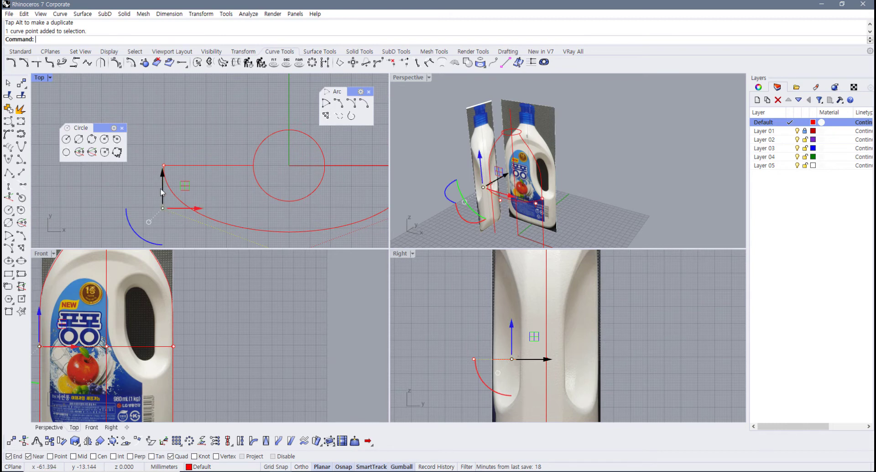
# - Examine in the maximized Top view how the cross-section arc's intermediate control points line up with its ends
pyautogui.scroll(10, 168, 204)
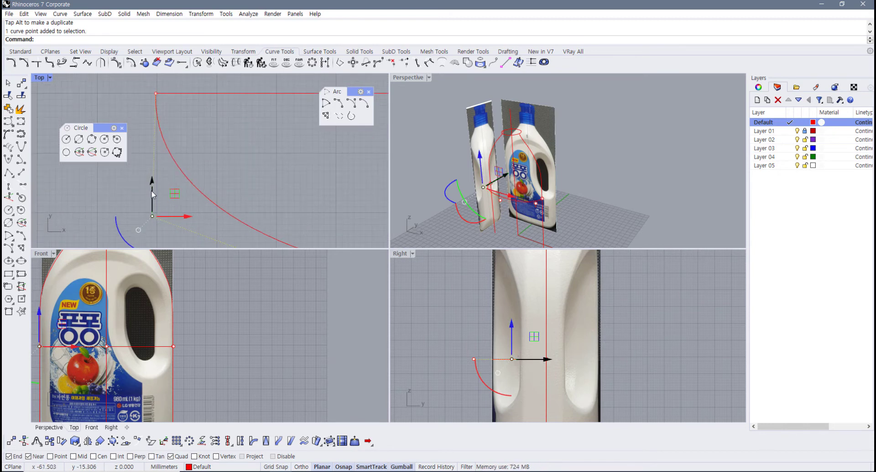
pyautogui.scroll(-2, 157, 196)
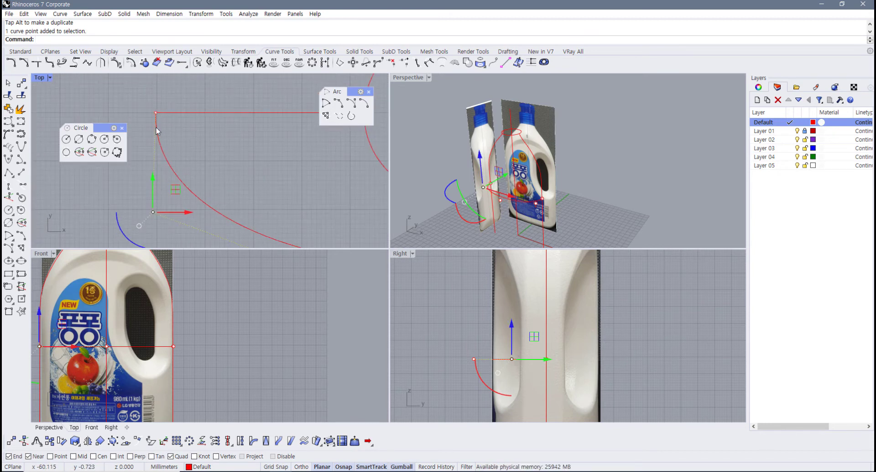
pyautogui.scroll(-4, 159, 161)
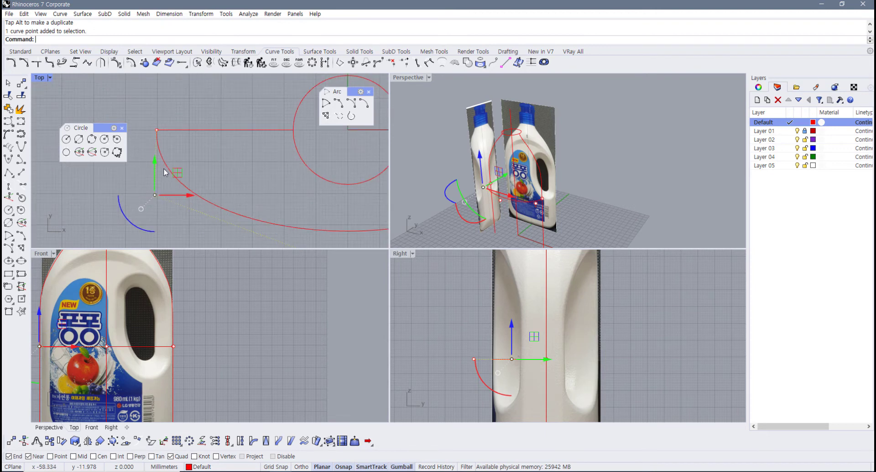
pyautogui.scroll(-4, 168, 178)
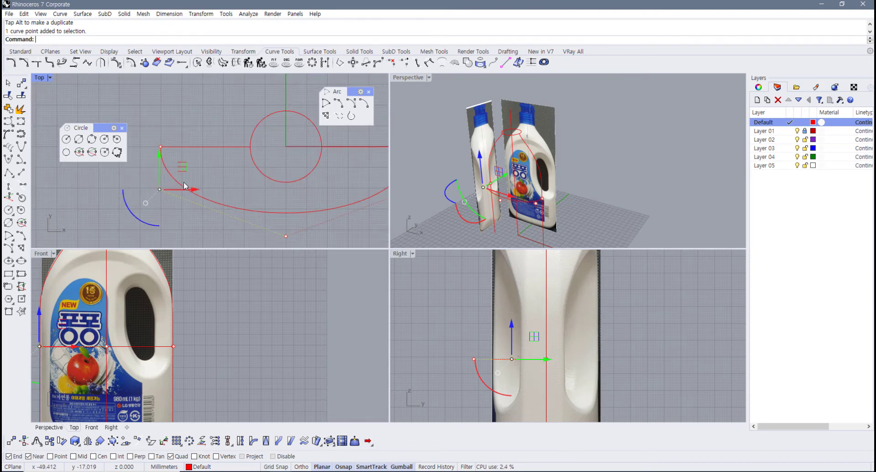
pyautogui.moveTo(183, 182); pyautogui.dragTo(164, 178, button='right')
pyautogui.scroll(-6, 198, 197)
pyautogui.moveTo(201, 202); pyautogui.dragTo(196, 203, button='right')
pyautogui.scroll(2, 196, 203)
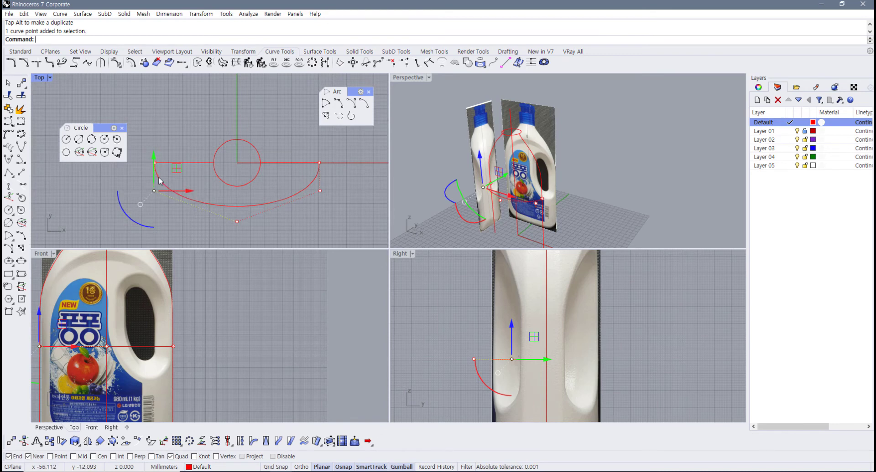
pyautogui.scroll(7, 156, 171)
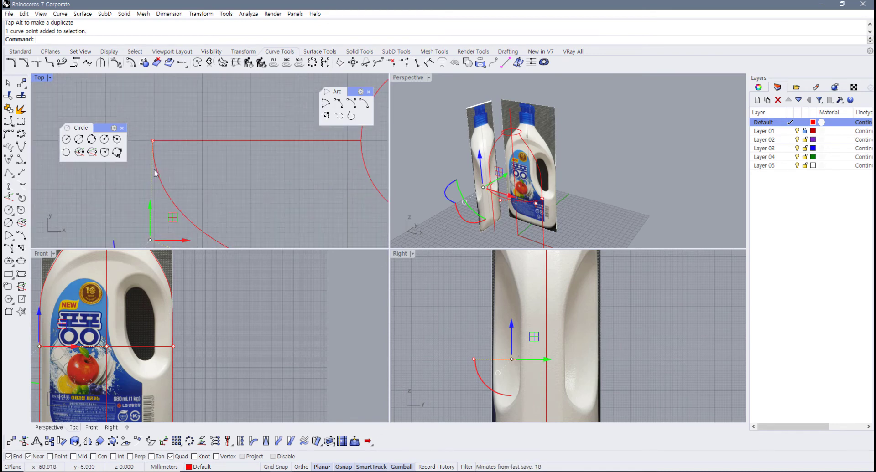
pyautogui.scroll(-7, 155, 173)
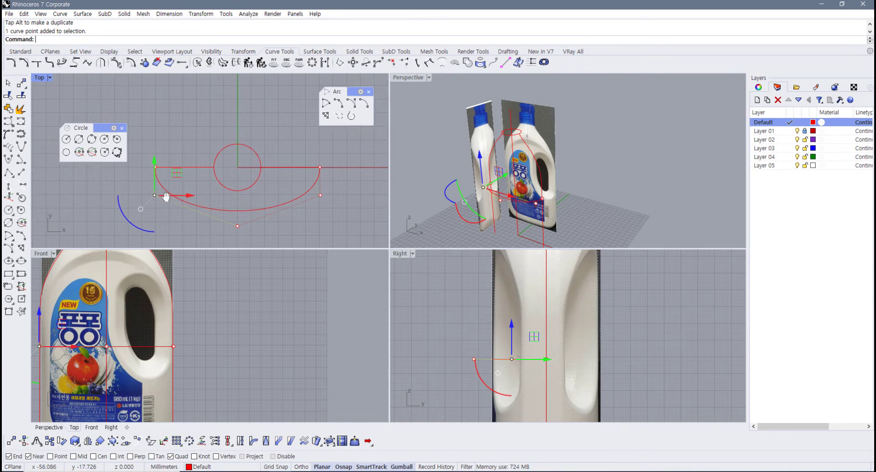
pyautogui.doubleClick(40, 78)
pyautogui.moveTo(315, 318); pyautogui.dragTo(215, 307, button='right')
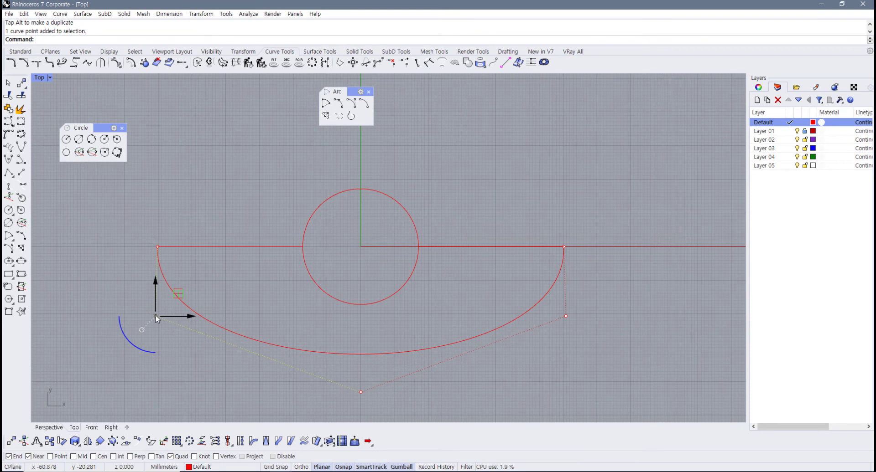
# - Undo the trial move of the left intermediate control point and limit the object snaps to End and Point
pyautogui.moveTo(156, 318); pyautogui.dragTo(157, 290)
pyautogui.hotkey('ctrl', 'z')
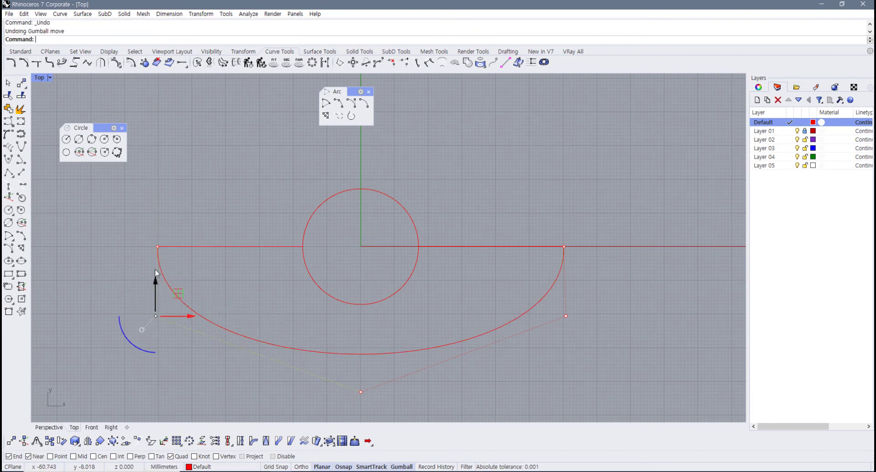
pyautogui.click(173, 458)
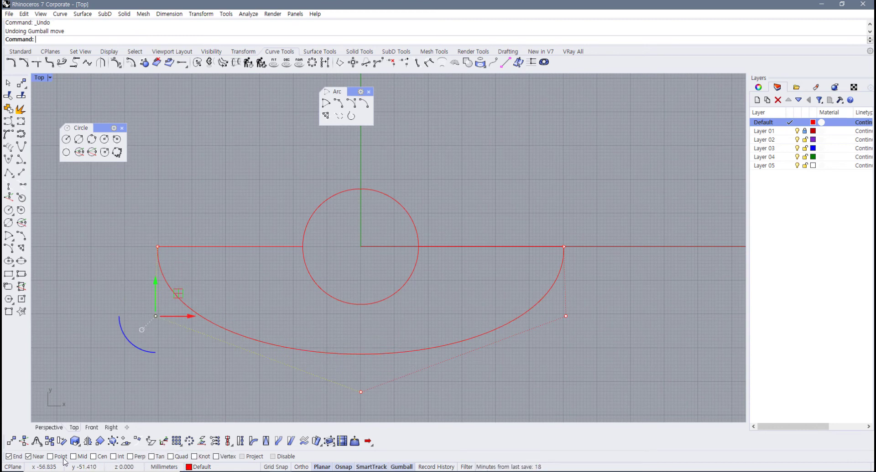
pyautogui.click(36, 456)
pyautogui.click(60, 457)
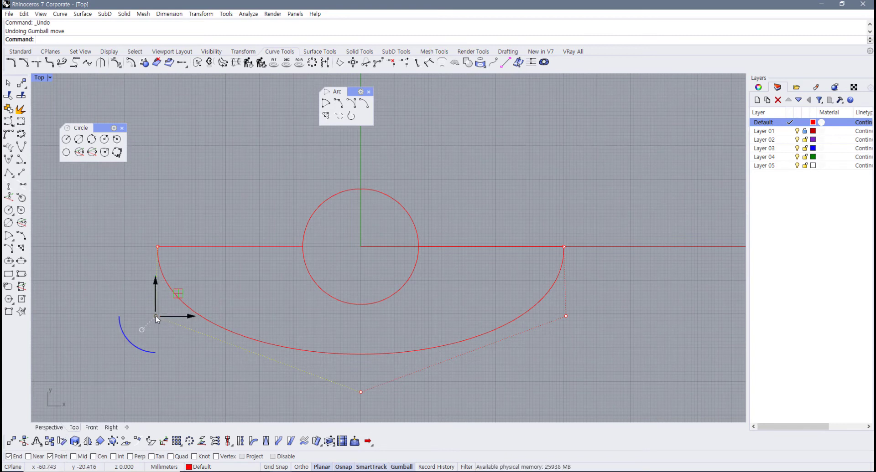
# - Snap the arc's left and right intermediate control points onto the arc's corresponding endpoints
pyautogui.moveTo(155, 316); pyautogui.dragTo(157, 247)
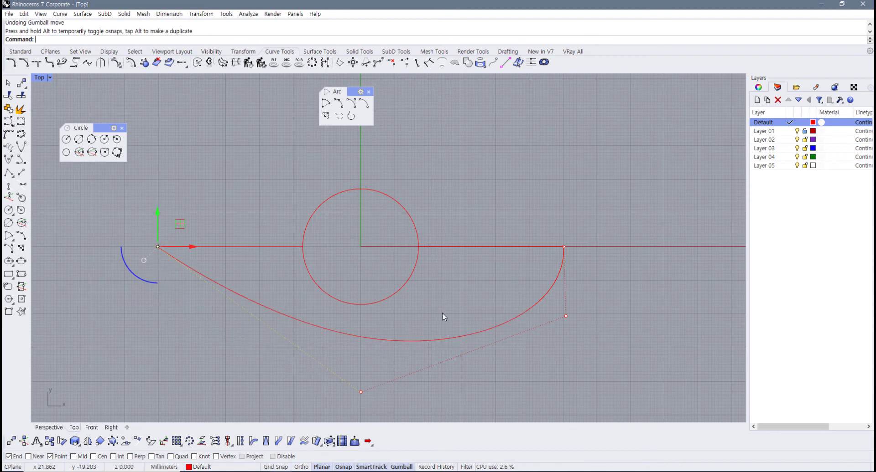
pyautogui.click(566, 316)
pyautogui.moveTo(566, 316); pyautogui.dragTo(565, 250)
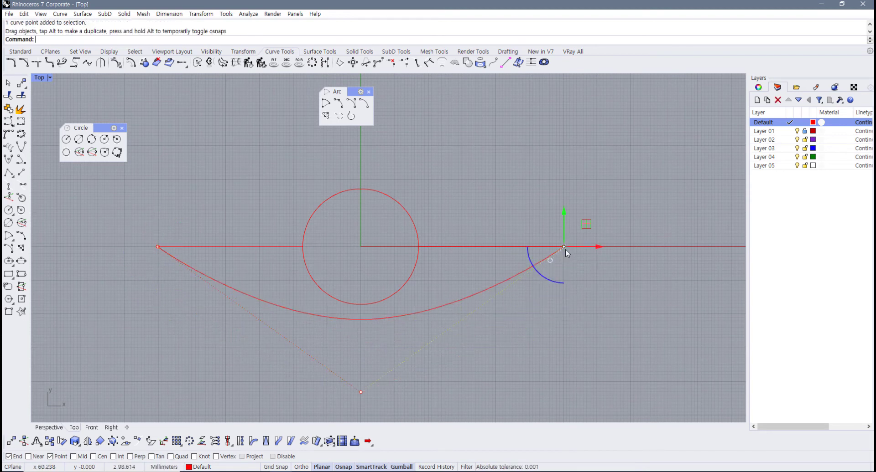
# - Move both intermediate control points straight along negative Y from the arc's ends, the right one by about 21.6 mm
pyautogui.moveTo(250, 301); pyautogui.dragTo(262, 277, button='right')
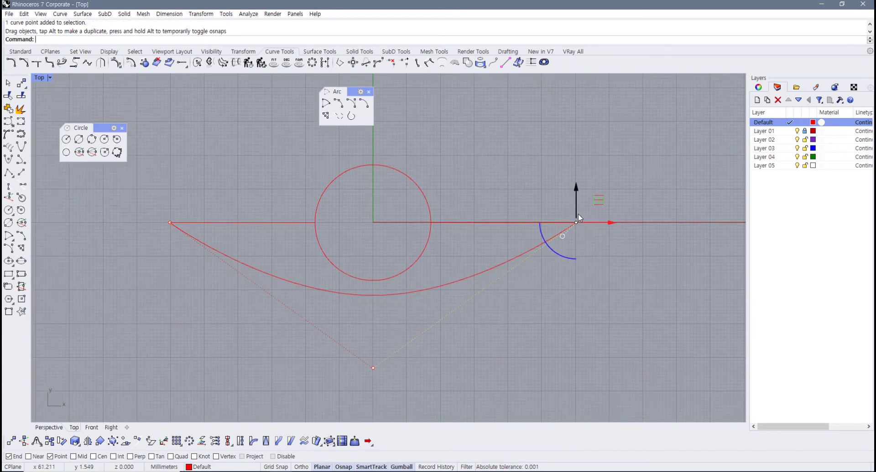
pyautogui.moveTo(575, 198); pyautogui.dragTo(578, 274)
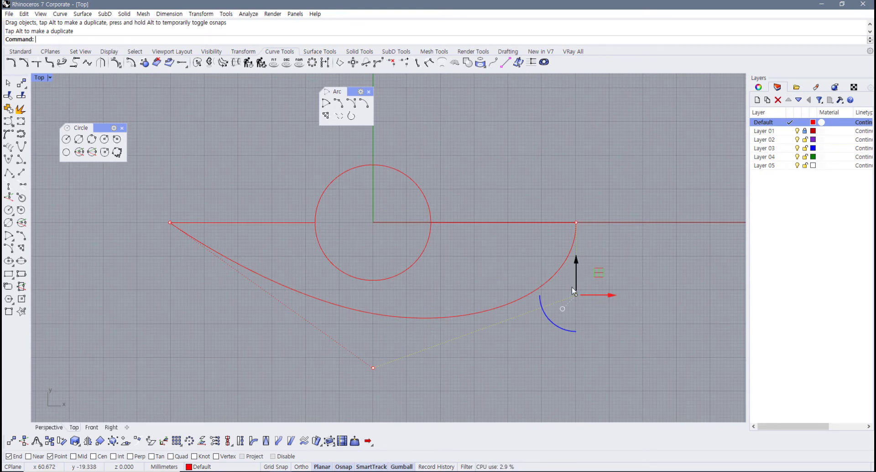
pyautogui.click(170, 224)
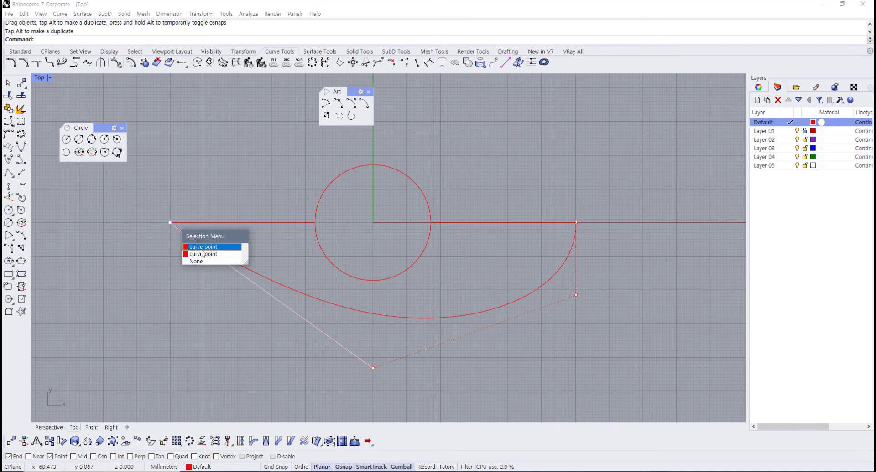
pyautogui.click(204, 248)
pyautogui.moveTo(171, 204); pyautogui.dragTo(171, 264)
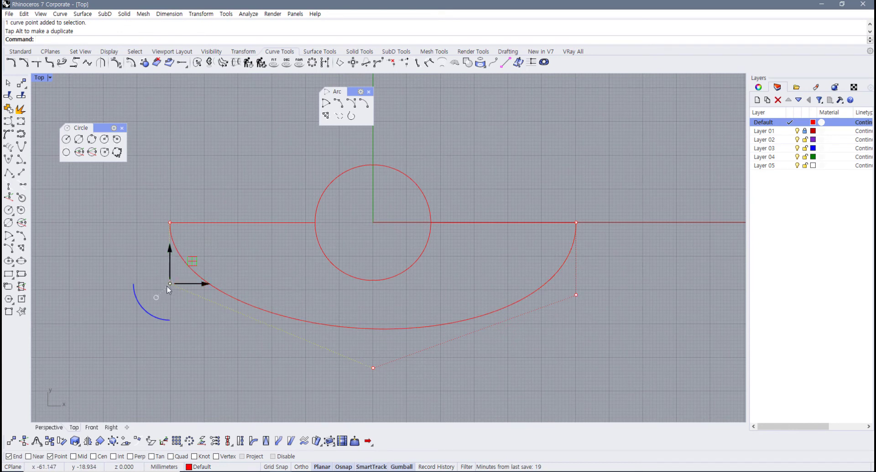
# - Align the left intermediate control point with the right one's Y position and the left arc end's X position using SmartTrack
pyautogui.moveTo(171, 286); pyautogui.dragTo(572, 294)
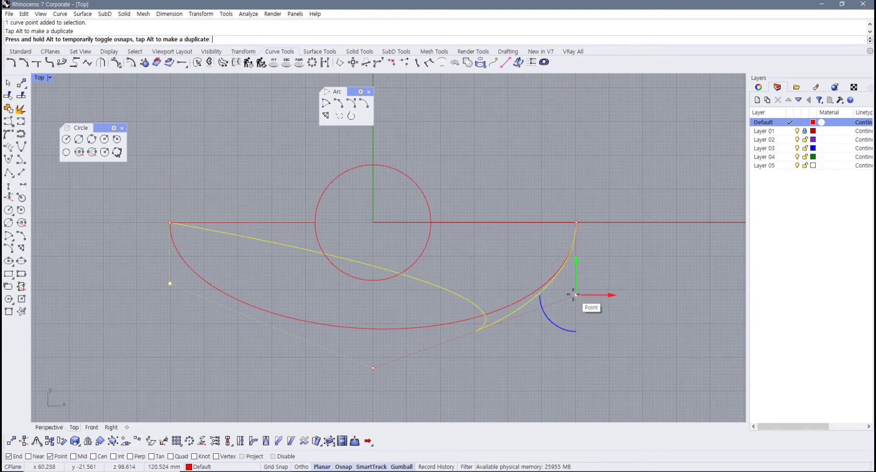
pyautogui.moveTo(571, 295); pyautogui.dragTo(170, 295)
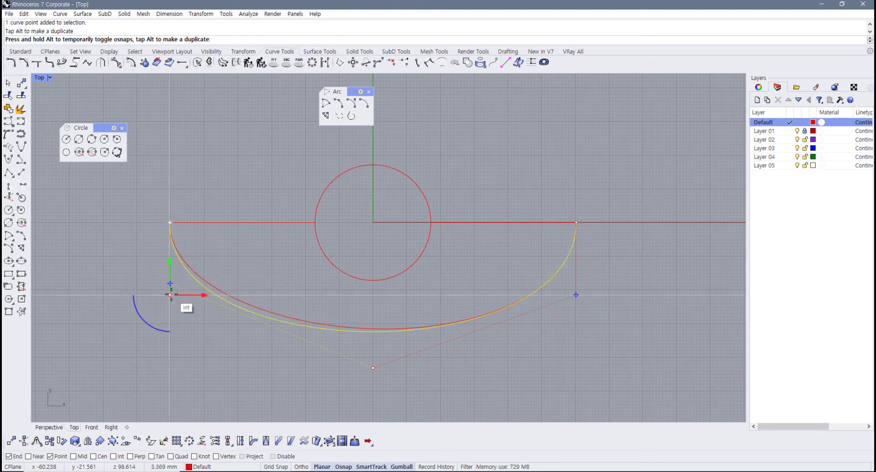
pyautogui.moveTo(171, 295)
pyautogui.mouseDown()
pyautogui.moveTo(180, 269)
pyautogui.moveTo(171, 228)
pyautogui.moveTo(164, 265)
pyautogui.moveTo(192, 314)
pyautogui.moveTo(475, 347)
pyautogui.moveTo(575, 298)
pyautogui.moveTo(286, 295)
pyautogui.moveTo(221, 274)
pyautogui.moveTo(176, 232)
pyautogui.moveTo(175, 295)
pyautogui.mouseUp()
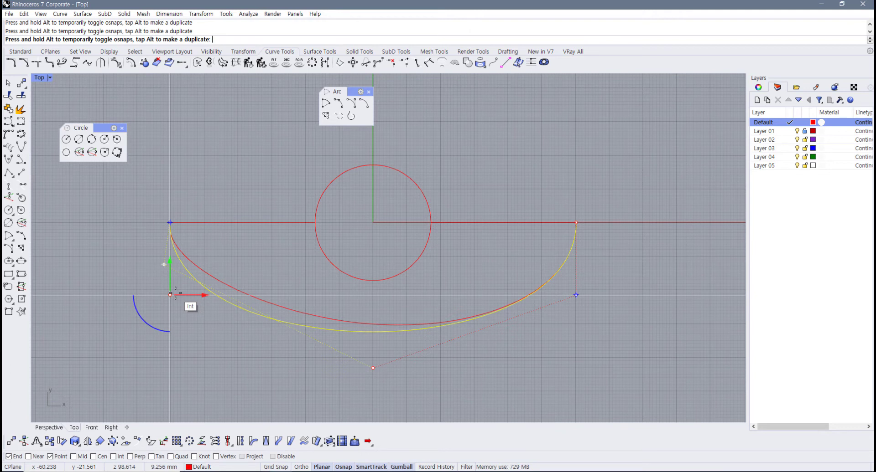
pyautogui.moveTo(175, 292); pyautogui.dragTo(175, 292)
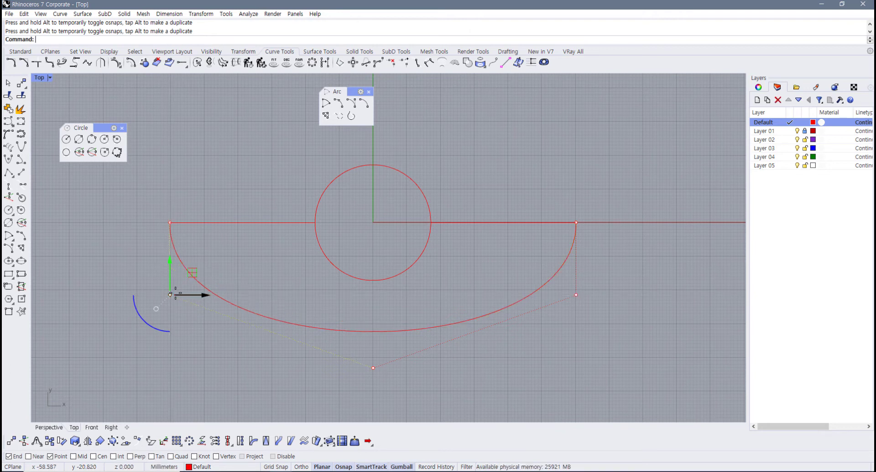
# - Move the arc's two intermediate control points together further along negative Y to make the sides fuller
pyautogui.click(209, 327)
pyautogui.moveTo(127, 281); pyautogui.dragTo(597, 320)
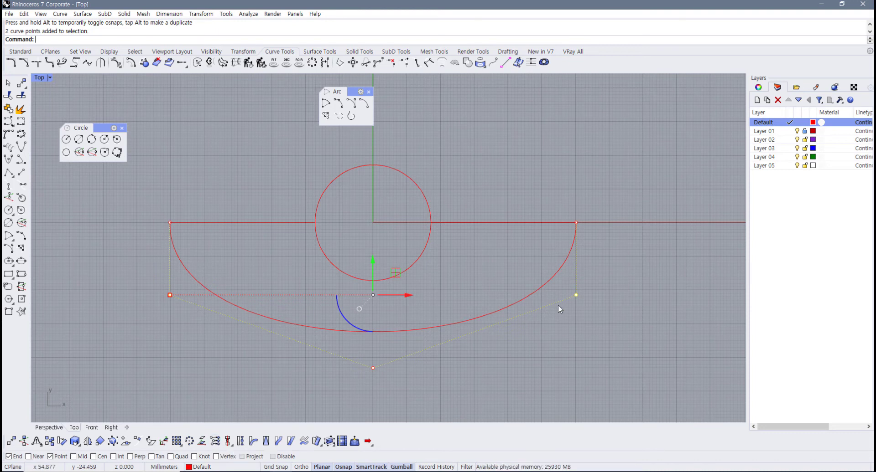
pyautogui.moveTo(152, 290); pyautogui.dragTo(586, 325)
pyautogui.moveTo(373, 271); pyautogui.dragTo(374, 281)
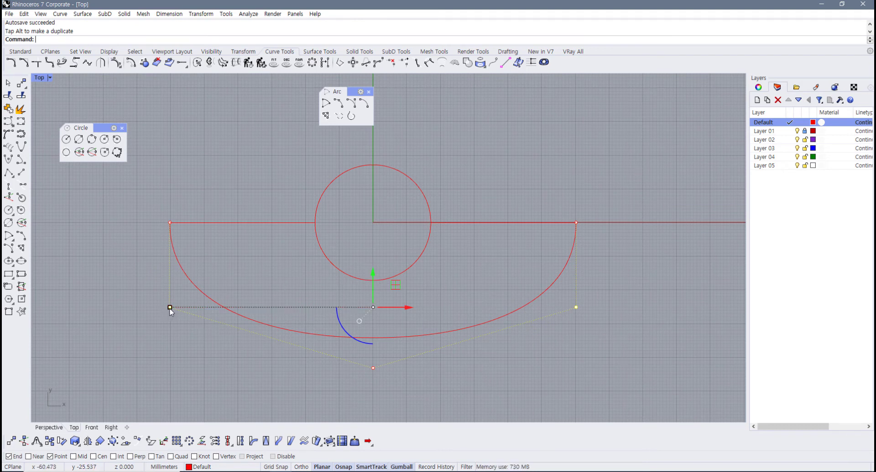
pyautogui.moveTo(373, 285); pyautogui.dragTo(373, 292)
pyautogui.click(456, 362)
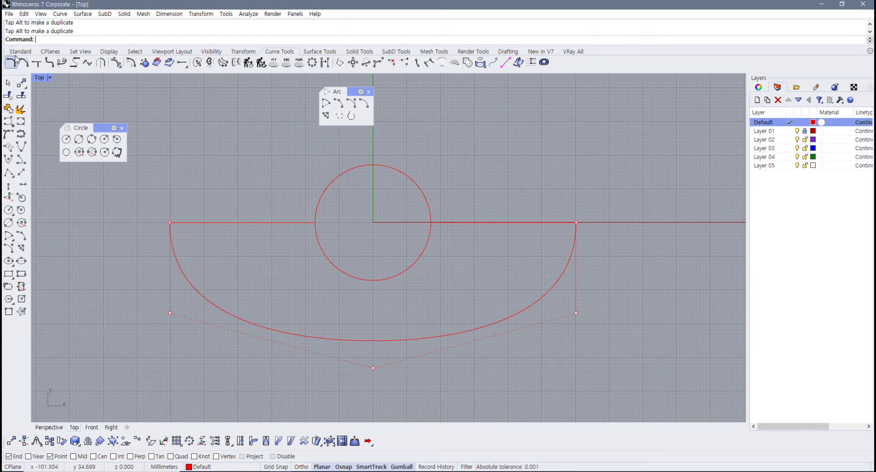
# - Try inserting an extra knot near the left end of the cross-section arc with the Point Edit tools
pyautogui.click(18, 52)
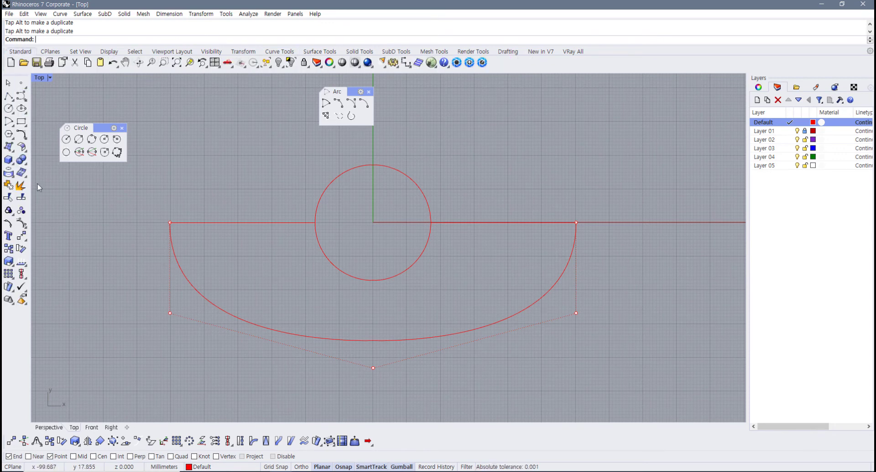
pyautogui.click(23, 225)
pyautogui.moveTo(60, 218); pyautogui.dragTo(109, 198)
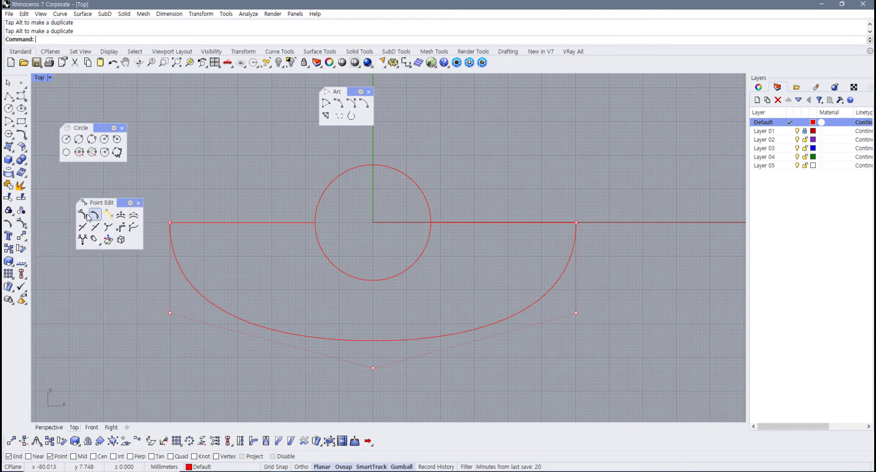
pyautogui.click(82, 227)
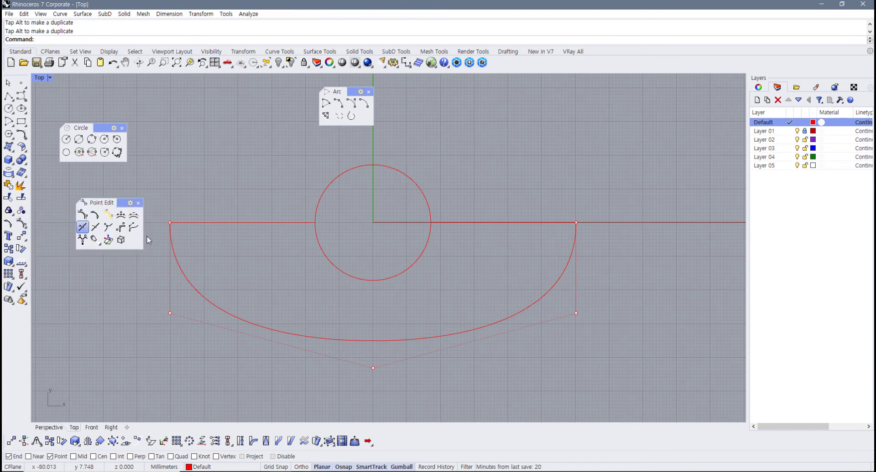
pyautogui.click(175, 263)
pyautogui.click(172, 254)
pyautogui.press('Return')
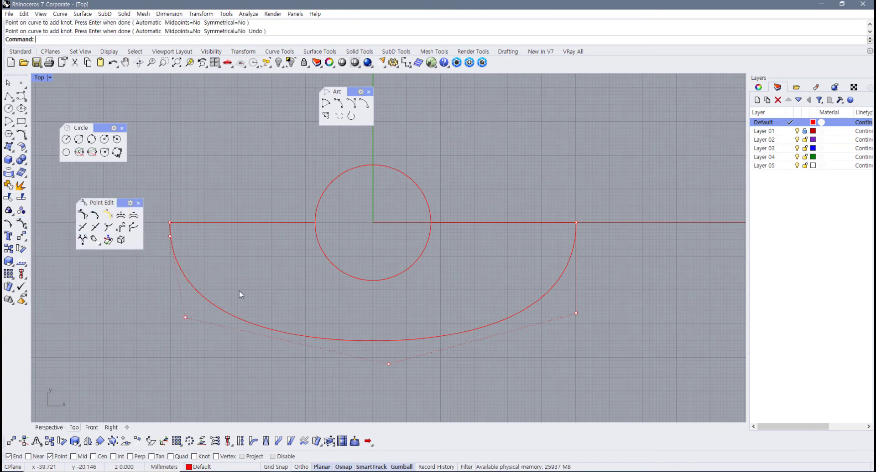
# - Try moving the added control point along negative Y, and undo both the move and the knot insertion
pyautogui.click(170, 236)
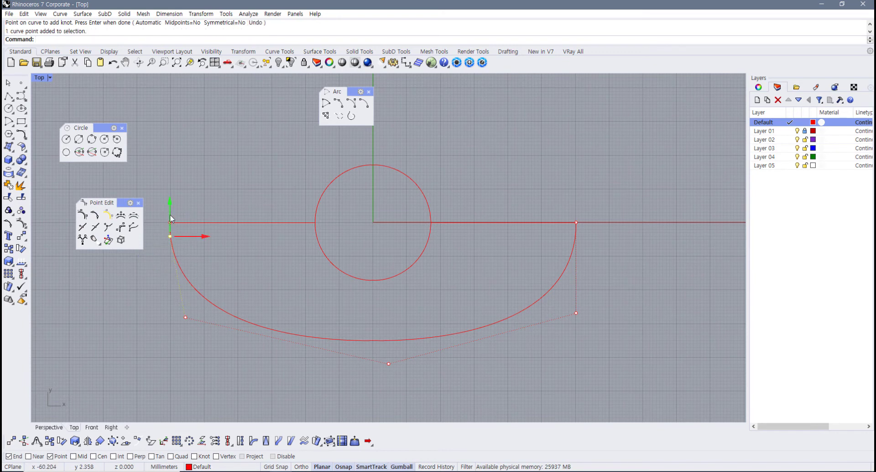
pyautogui.moveTo(170, 236); pyautogui.dragTo(170, 263)
pyautogui.click(243, 278)
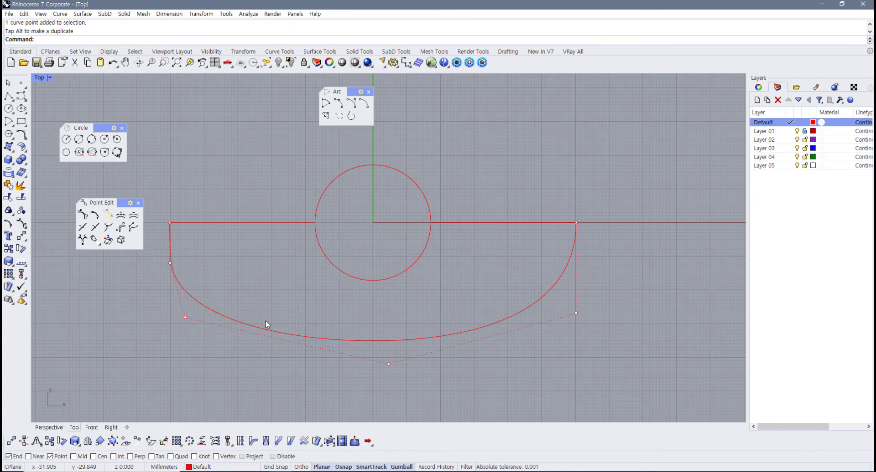
pyautogui.hotkey('ctrl', 'z')
pyautogui.hotkey('ctrl', 'z')
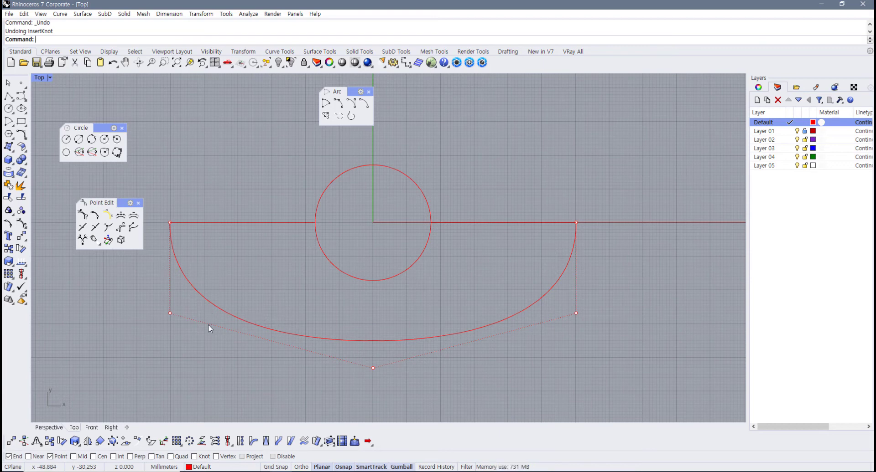
# - Restore the four-view layout, hide the arc's control points and check the curves in the Perspective and Front views
pyautogui.scroll(-4, 264, 362)
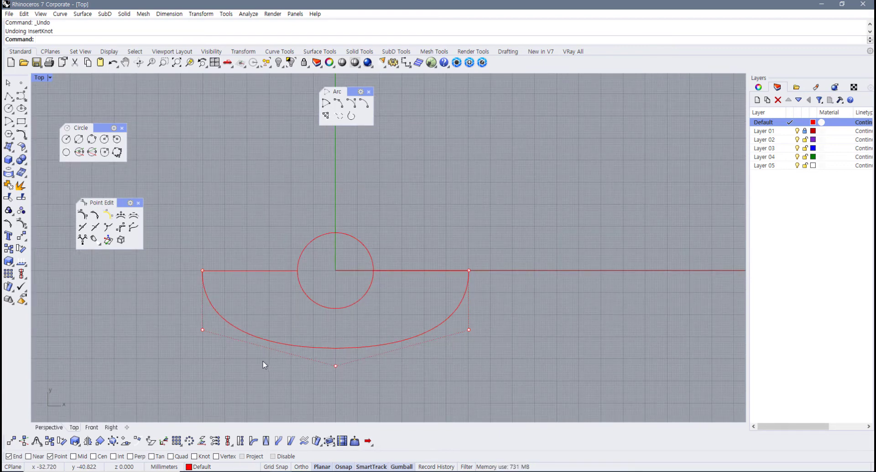
pyautogui.doubleClick(41, 77)
pyautogui.press('F11')
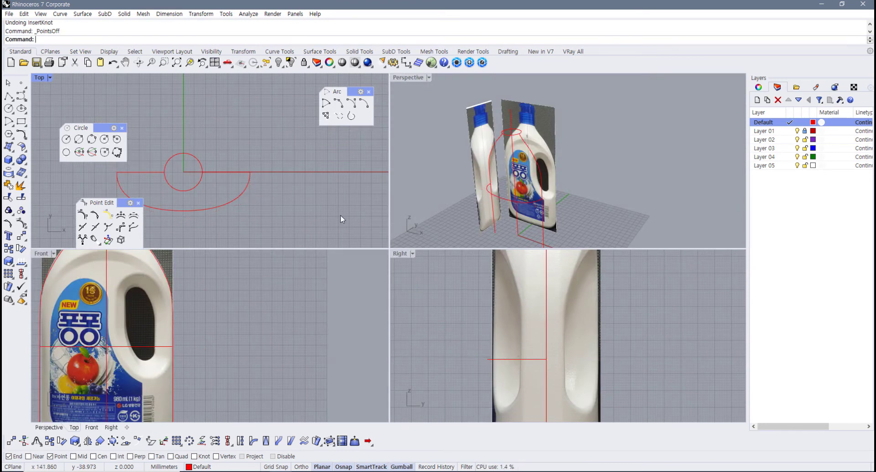
pyautogui.click(236, 199)
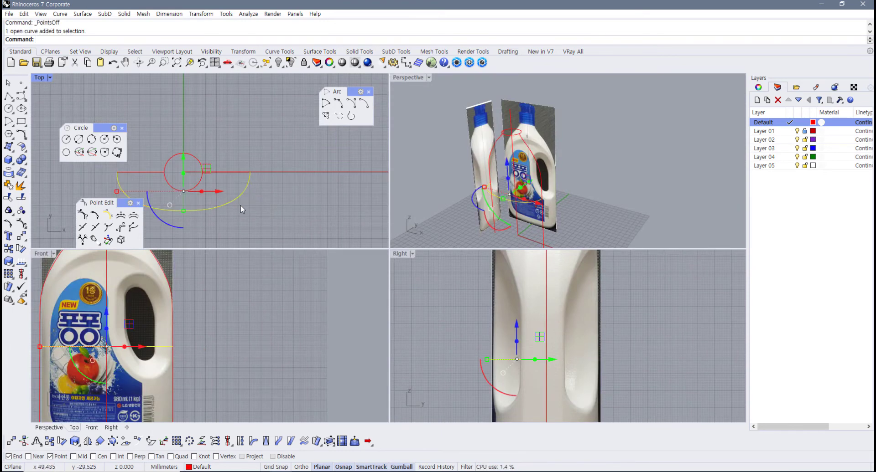
pyautogui.click(629, 150)
pyautogui.moveTo(629, 151); pyautogui.dragTo(592, 130, button='right')
pyautogui.scroll(-6, 203, 273)
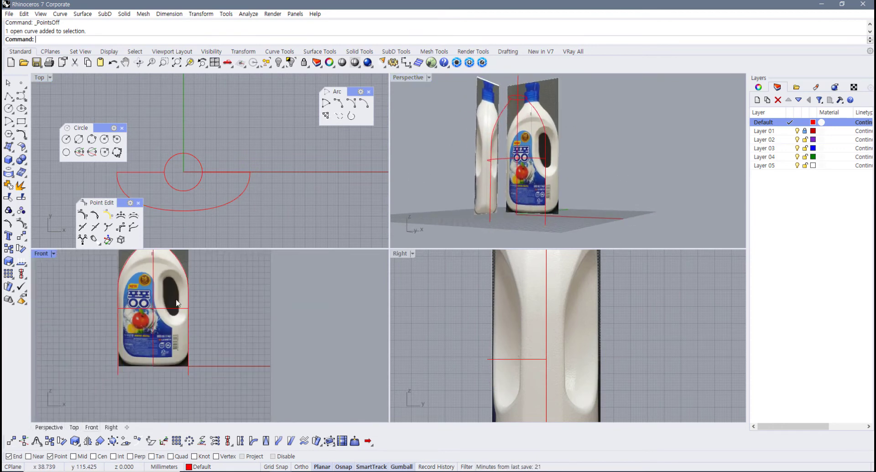
# - Maximize the Perspective view and copy the cross-section arc from its end on the profile curve to that curve's lower end
pyautogui.moveTo(169, 311); pyautogui.dragTo(235, 315, button='right')
pyautogui.scroll(3, 233, 336)
pyautogui.click(225, 331)
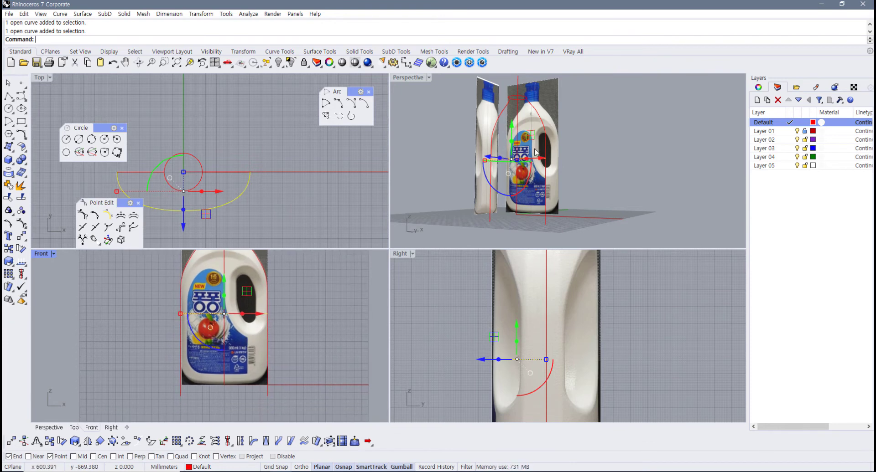
pyautogui.moveTo(536, 153); pyautogui.dragTo(506, 164, button='right')
pyautogui.doubleClick(409, 79)
pyautogui.scroll(-1, 390, 175)
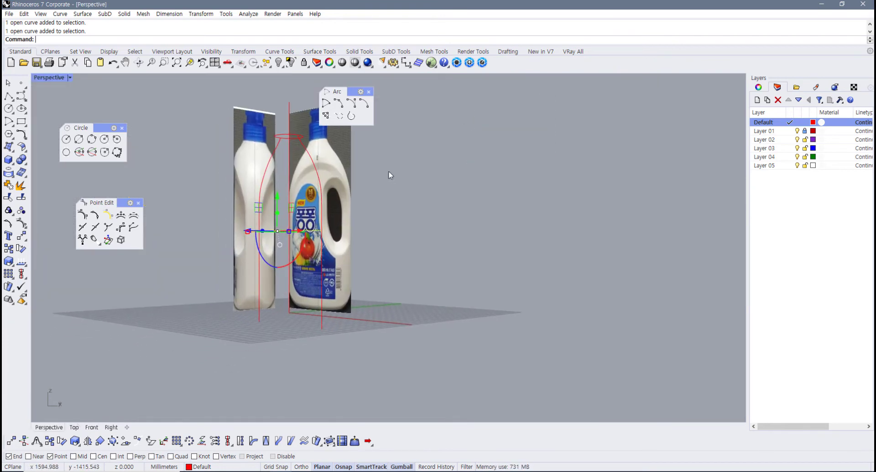
pyautogui.moveTo(389, 172); pyautogui.dragTo(387, 214, button='right')
pyautogui.scroll(4, 326, 232)
pyautogui.keyDown('shift'); pyautogui.moveTo(316, 290); pyautogui.dragTo(318, 248, button='right'); pyautogui.keyUp('shift')
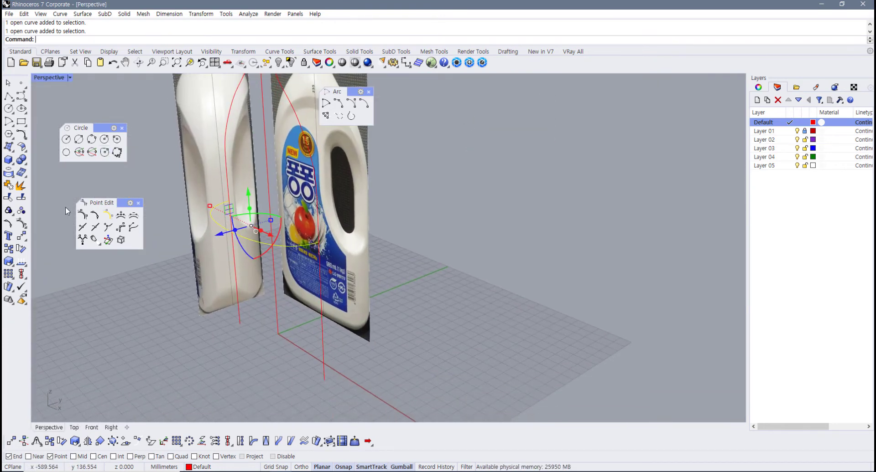
pyautogui.click(9, 249)
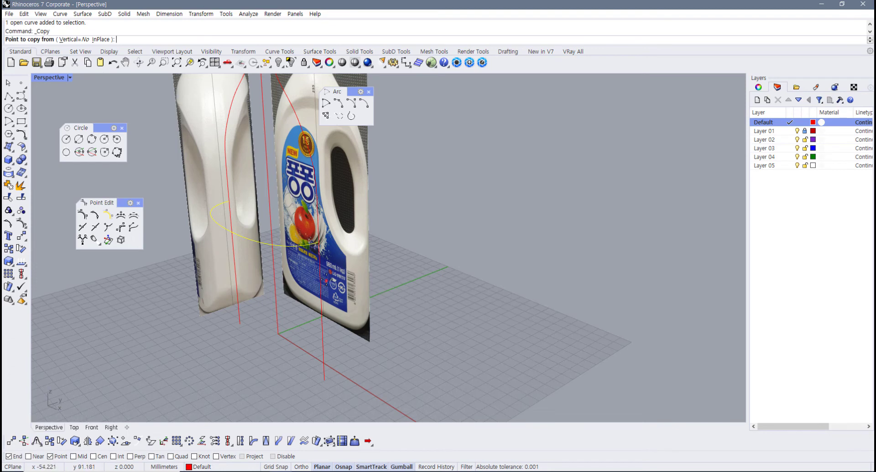
pyautogui.click(318, 243)
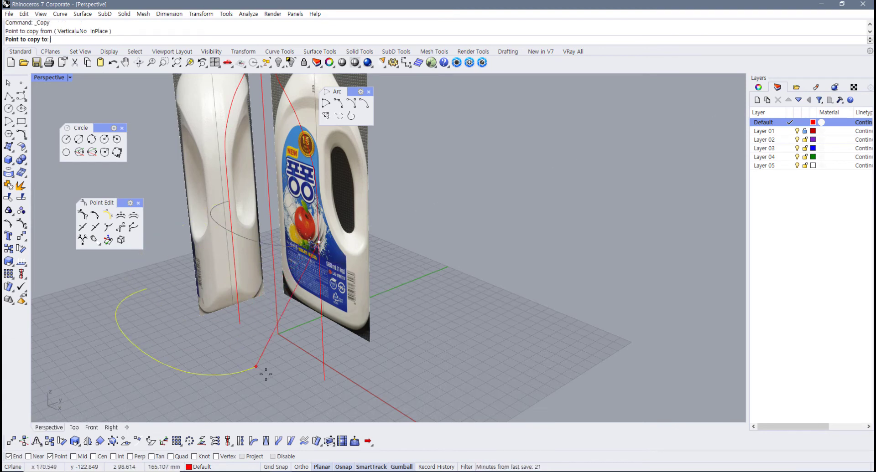
pyautogui.click(325, 384)
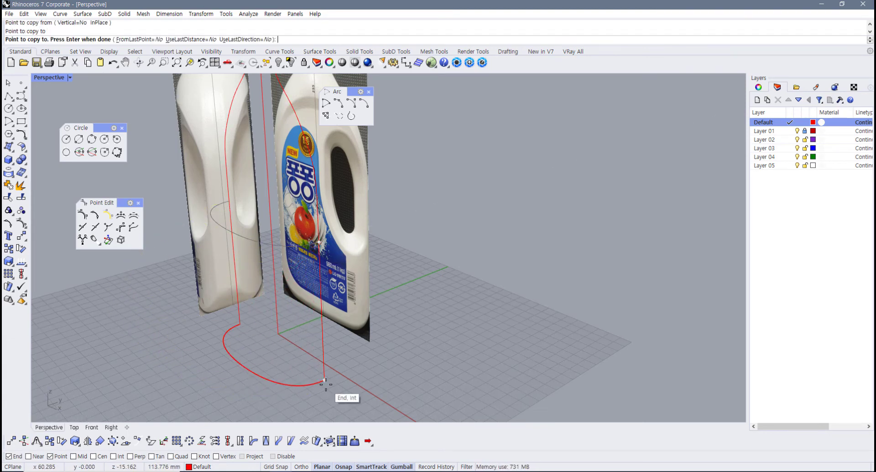
pyautogui.press('Return')
pyautogui.click(390, 316)
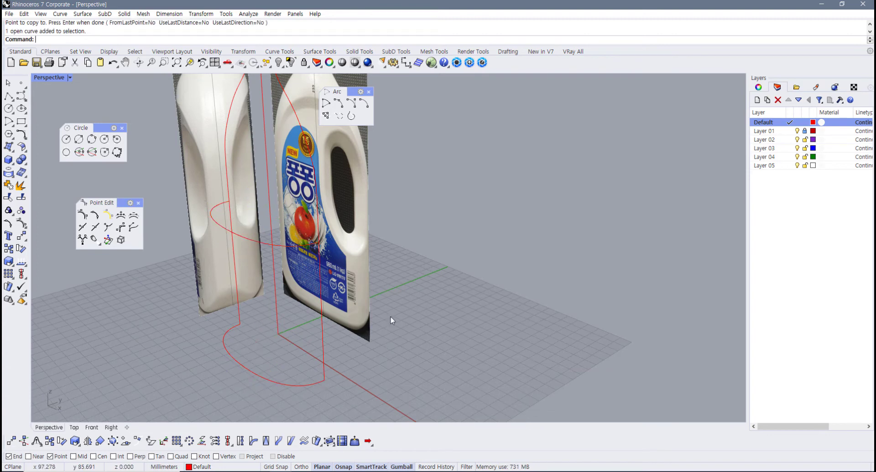
# - Rename Layer 01, which holds the reference photos, as 도면 and hide it
pyautogui.scroll(-4, 344, 290)
pyautogui.moveTo(320, 275); pyautogui.dragTo(411, 270, button='right')
pyautogui.moveTo(370, 263); pyautogui.dragTo(292, 262, button='right')
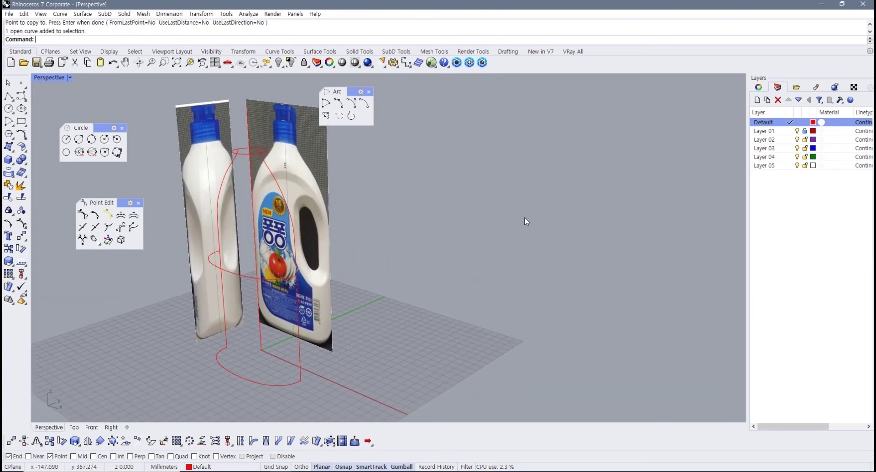
pyautogui.click(771, 132)
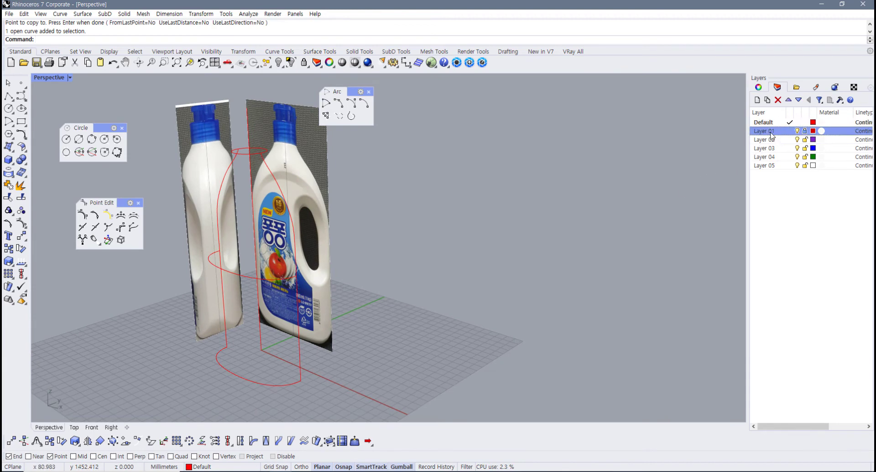
pyautogui.click(772, 131)
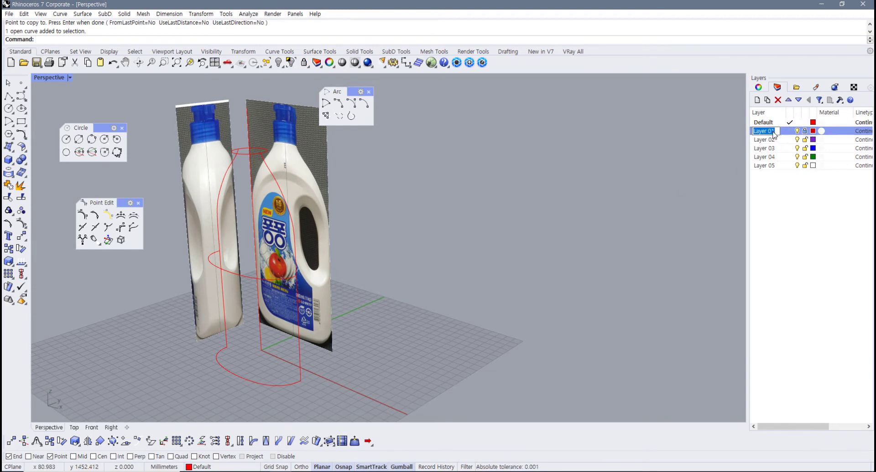
pyautogui.write('e')
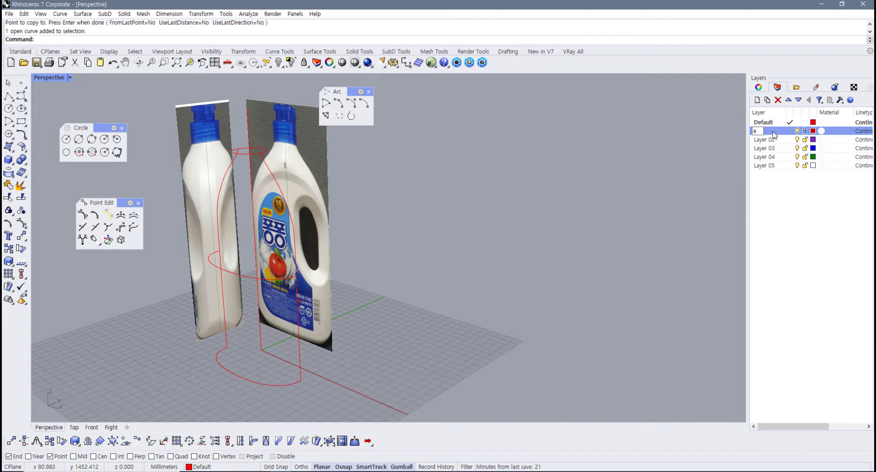
pyautogui.write('haus')
pyautogui.press('Return')
pyautogui.click(797, 132)
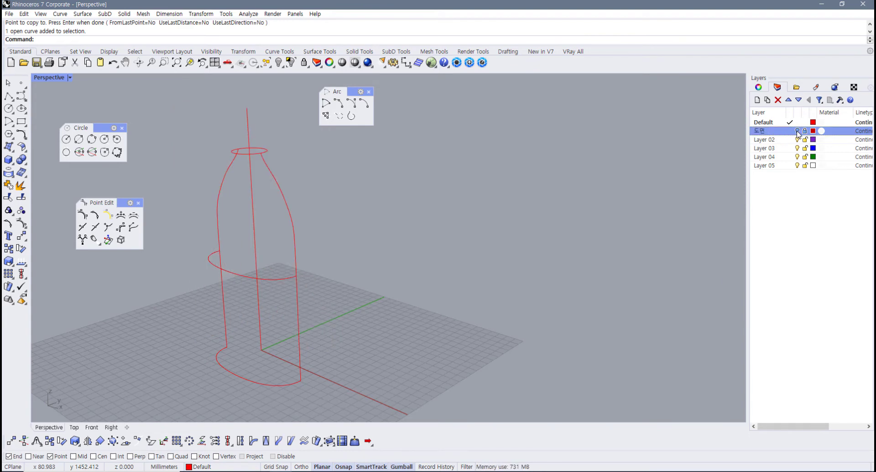
pyautogui.moveTo(237, 230); pyautogui.dragTo(188, 203, button='right')
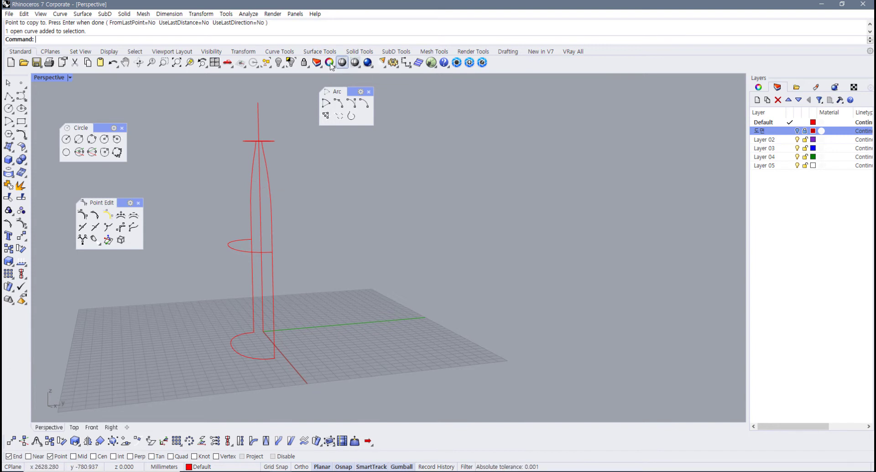
pyautogui.click(320, 51)
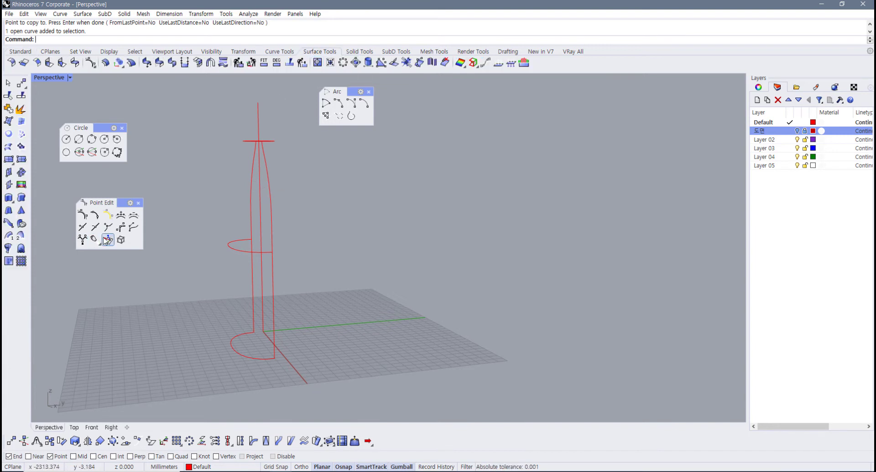
pyautogui.click(21, 236)
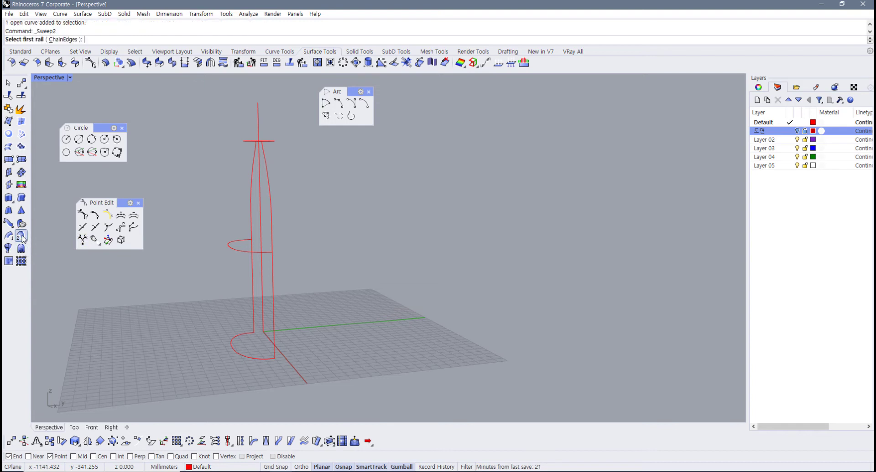
pyautogui.click(271, 208)
pyautogui.moveTo(270, 211); pyautogui.dragTo(293, 226, button='right')
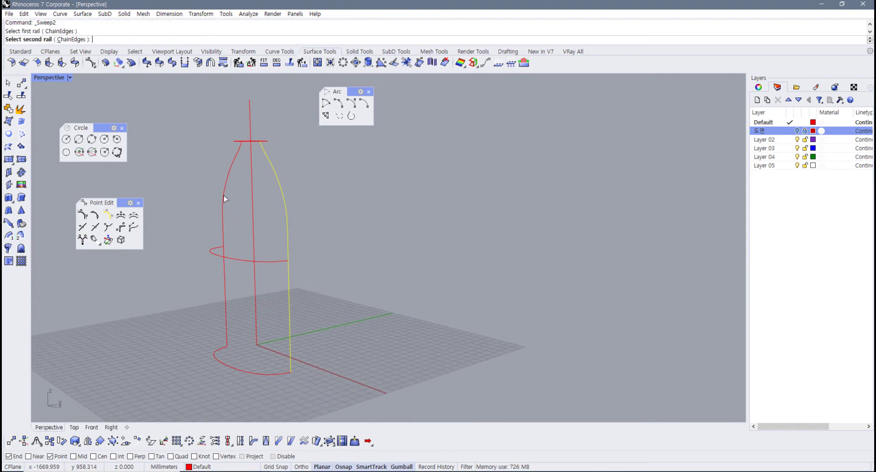
pyautogui.click(224, 199)
pyautogui.moveTo(256, 174); pyautogui.dragTo(237, 174, button='right')
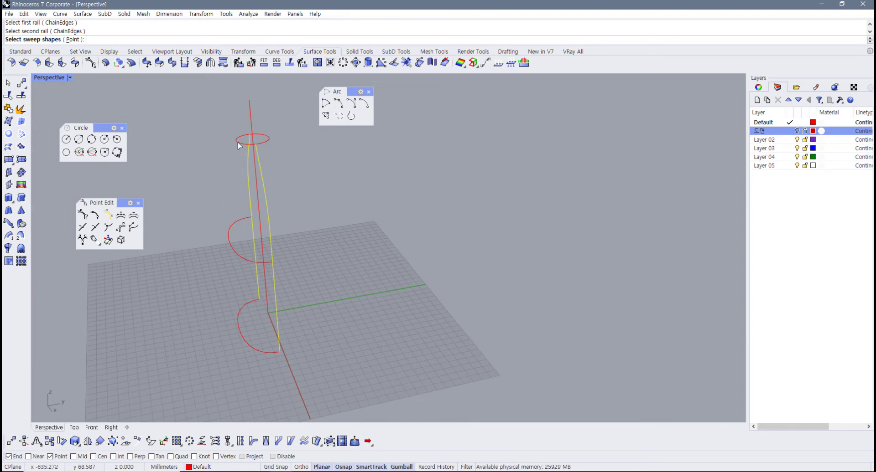
pyautogui.moveTo(242, 146); pyautogui.dragTo(245, 139, button='right')
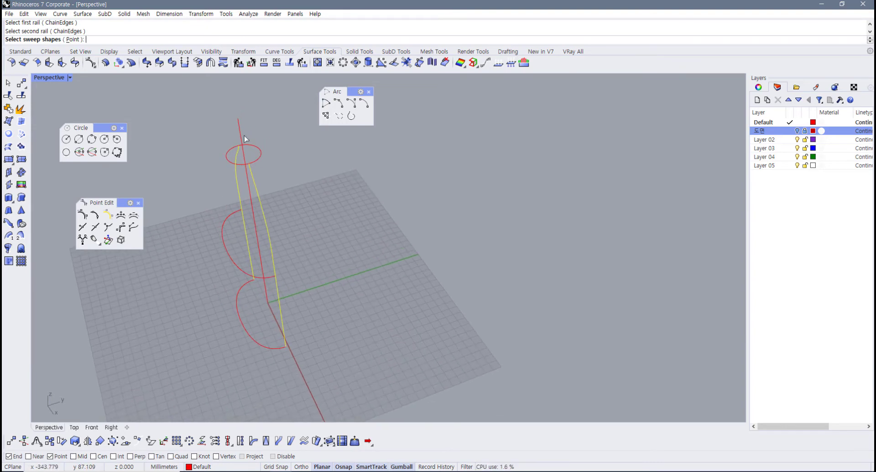
pyautogui.press('Escape')
# - Split the neck circle using the two side profile curves as cutting objects
pyautogui.click(232, 161)
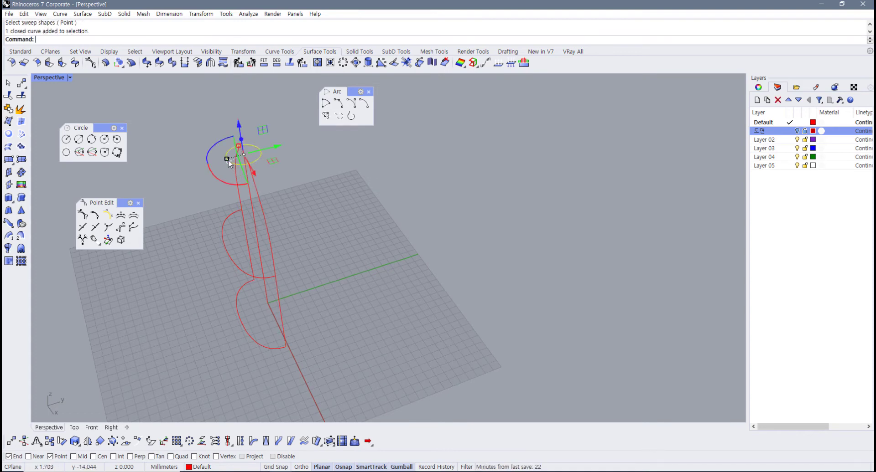
pyautogui.scroll(5, 245, 163)
pyautogui.click(286, 176)
pyautogui.click(271, 158)
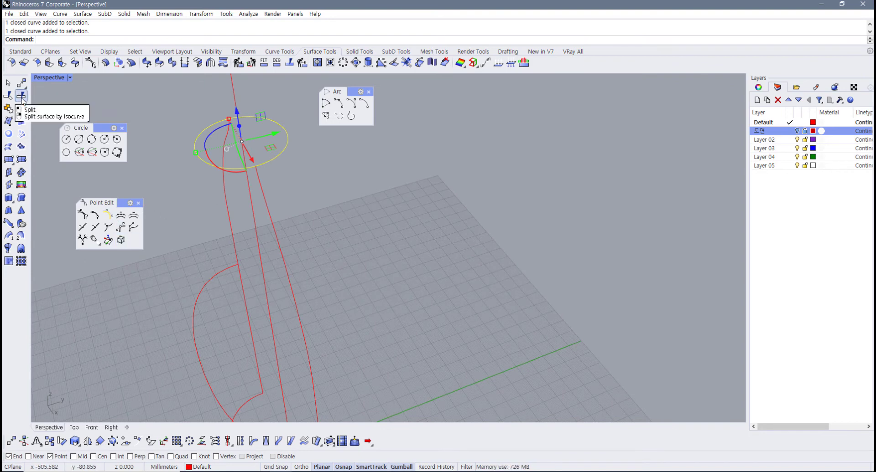
pyautogui.click(211, 135)
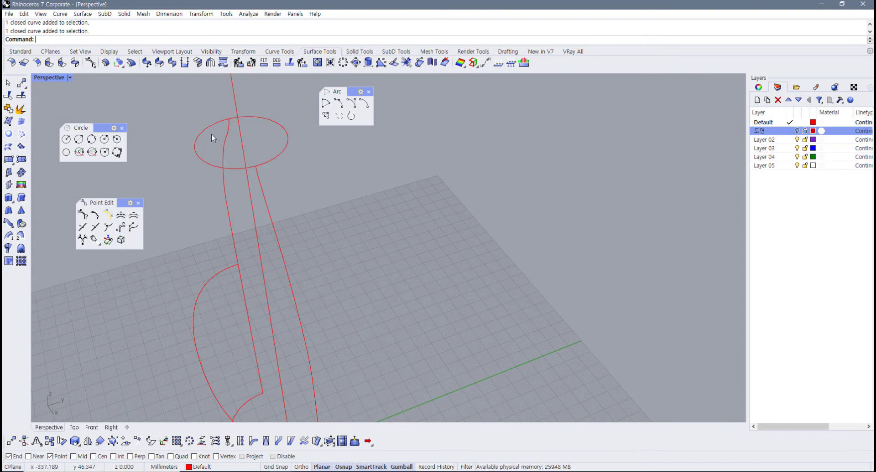
pyautogui.click(201, 132)
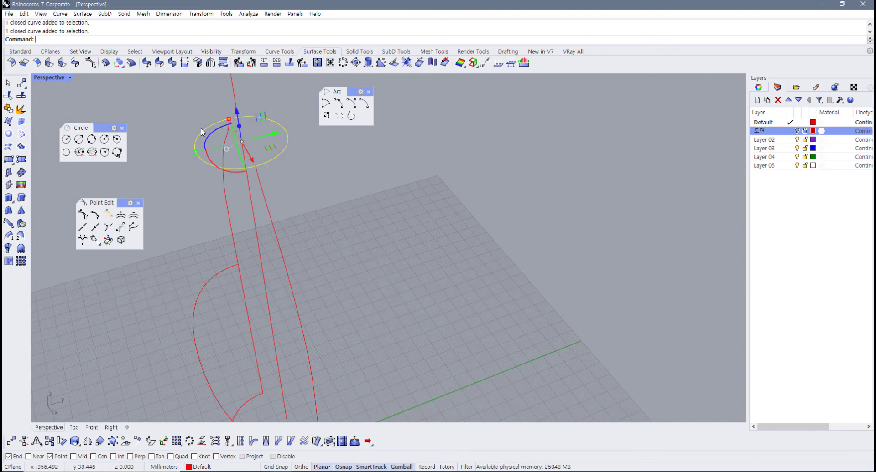
pyautogui.click(22, 96)
pyautogui.click(262, 189)
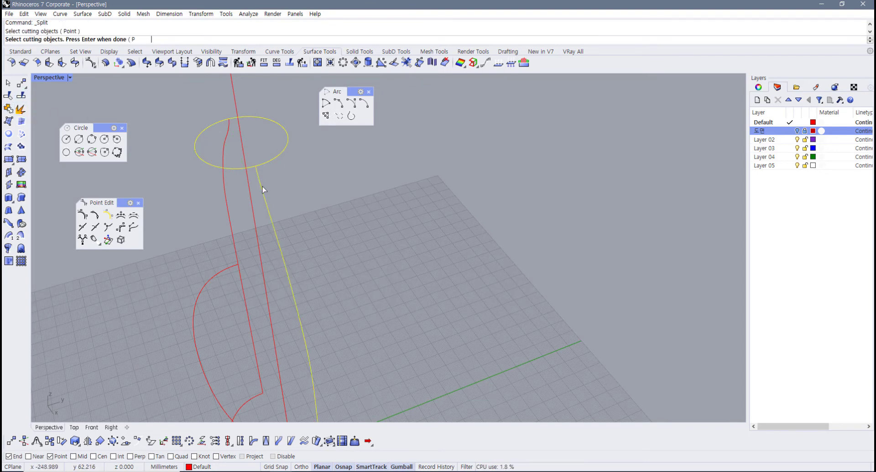
pyautogui.click(225, 185)
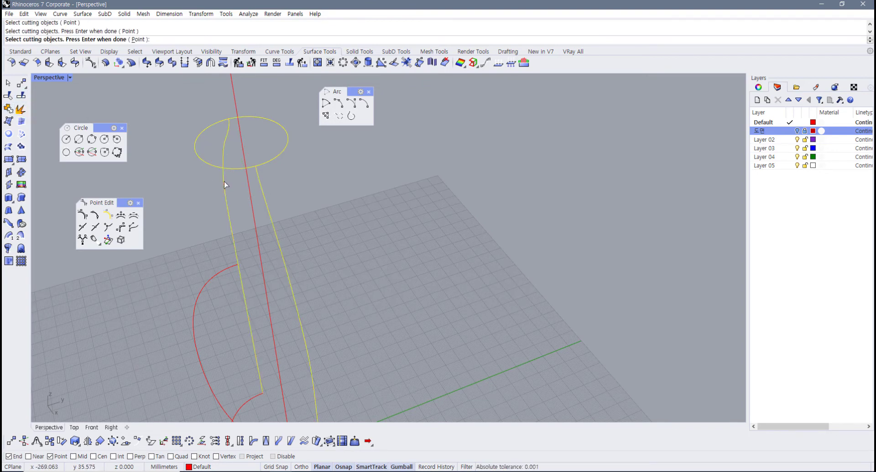
pyautogui.press('Return')
# - Move the half of the split neck circle on the side away from the cross-section arcs to Layer 05
pyautogui.click(275, 157)
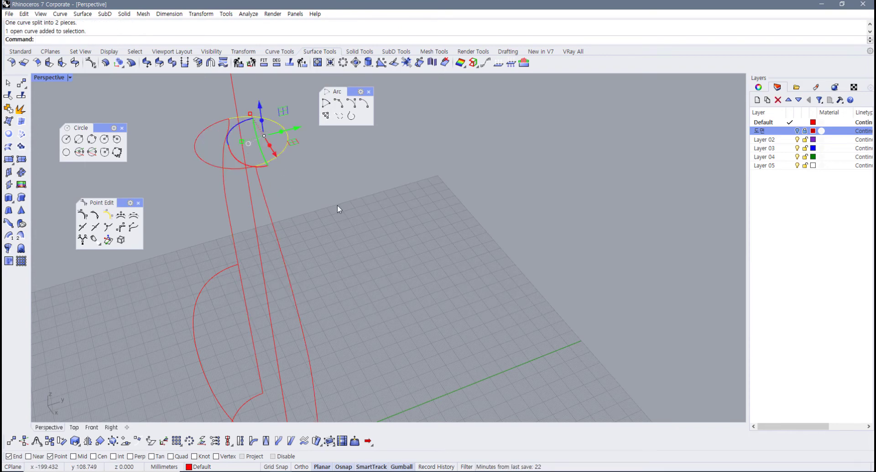
pyautogui.click(338, 204)
pyautogui.click(274, 159)
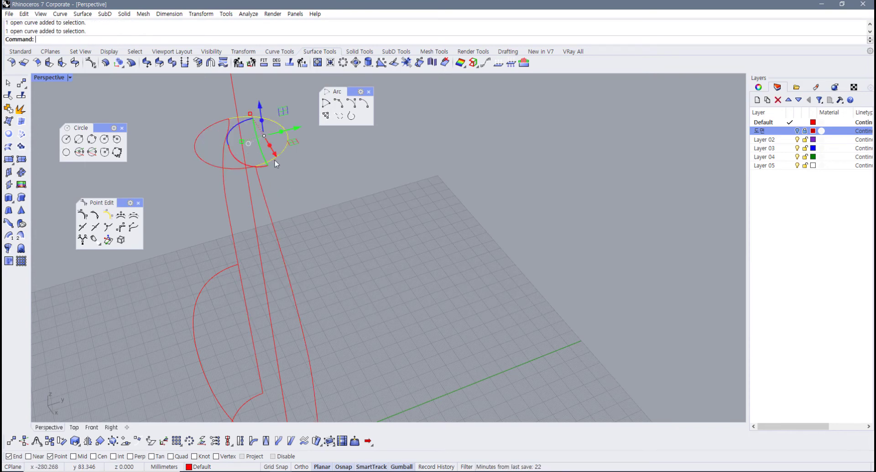
pyautogui.click(768, 166)
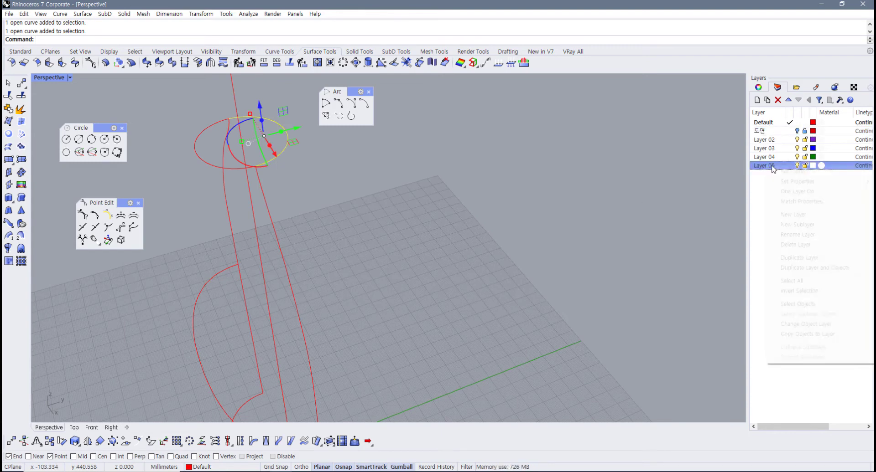
pyautogui.rightClick(766, 166)
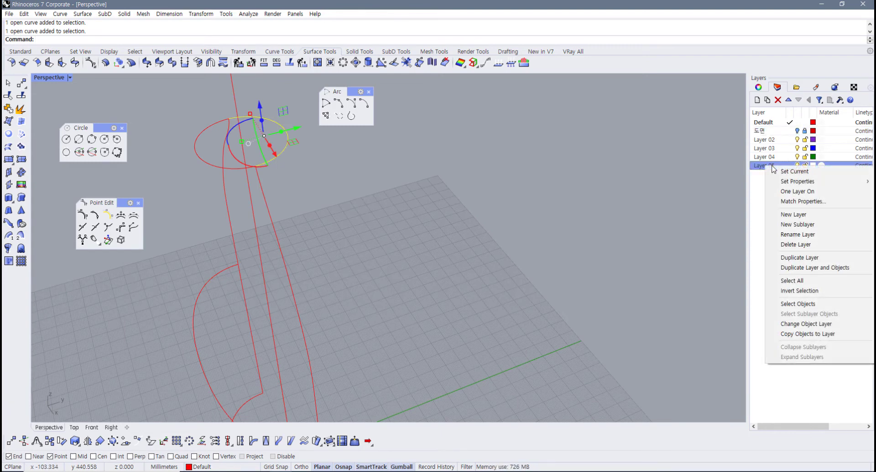
pyautogui.click(806, 325)
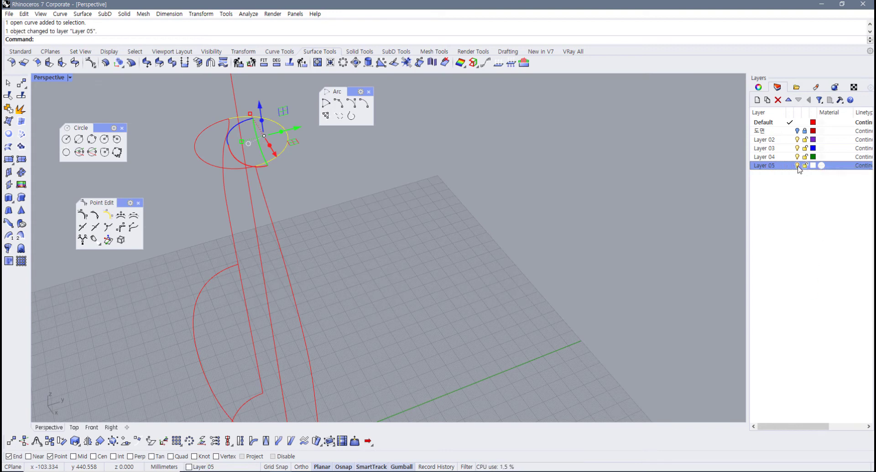
# - Hide Layer 05 and rename it as 커브
pyautogui.click(770, 166)
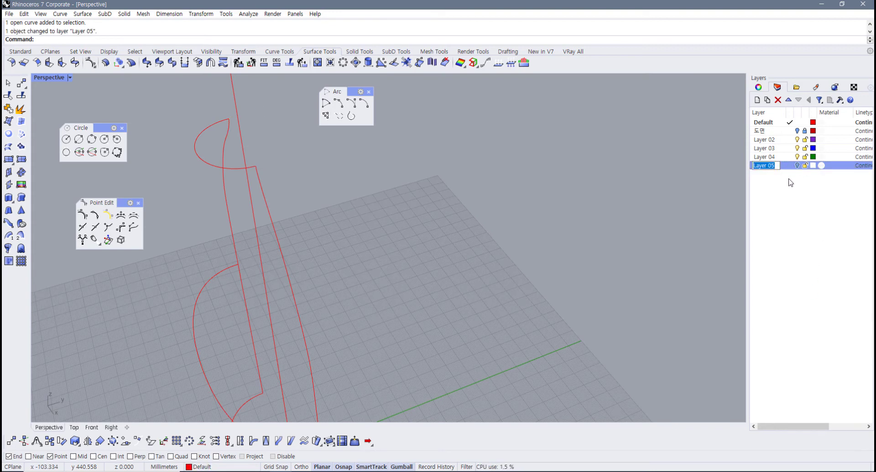
pyautogui.write('커브')
pyautogui.press('Return')
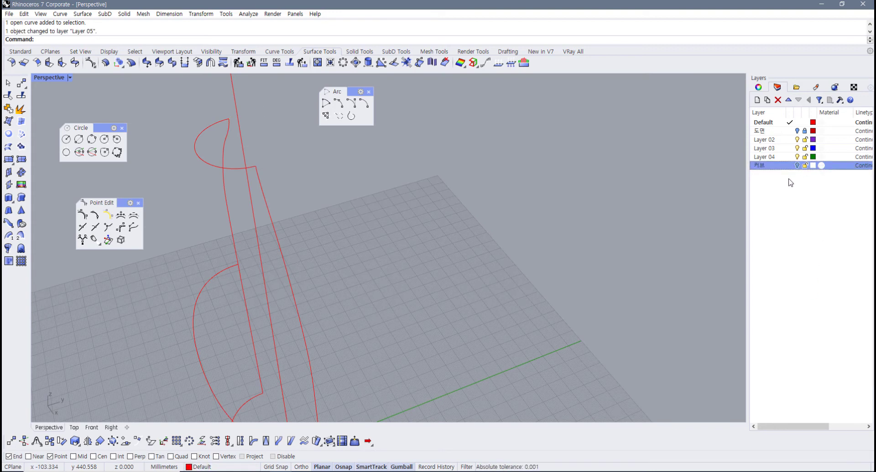
# - Try a Sweep 2 Rails along the two side profile curves using the neck, middle and bottom arcs as cross-sections
pyautogui.moveTo(488, 203); pyautogui.dragTo(291, 188, button='right')
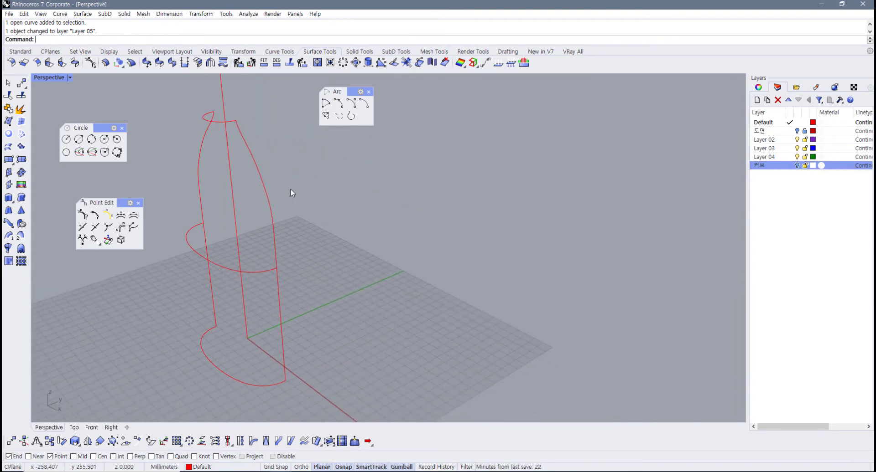
pyautogui.click(21, 236)
pyautogui.click(250, 163)
pyautogui.click(201, 152)
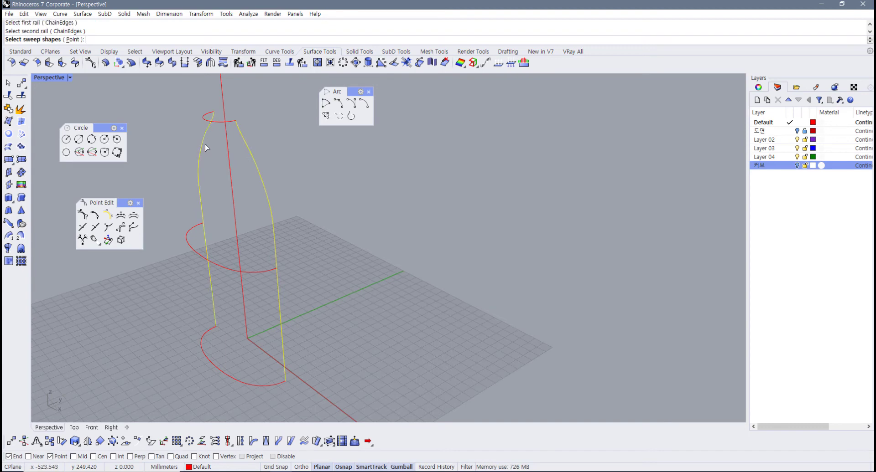
pyautogui.click(206, 121)
pyautogui.click(192, 252)
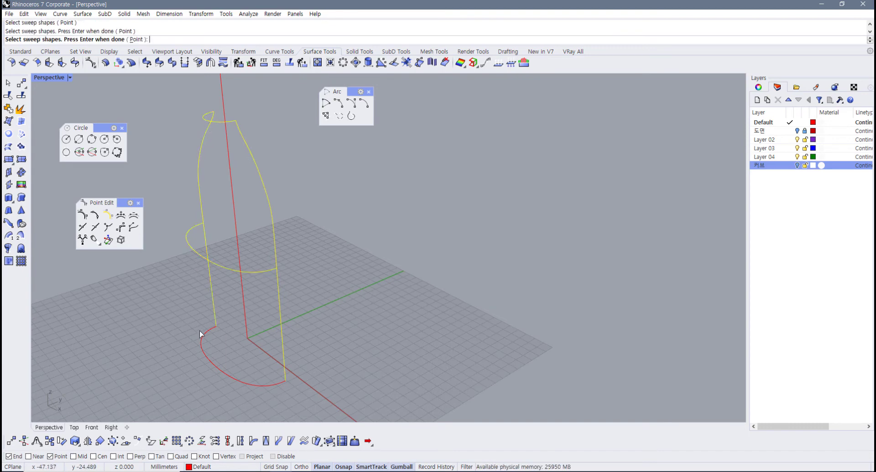
pyautogui.click(200, 337)
pyautogui.press('Return')
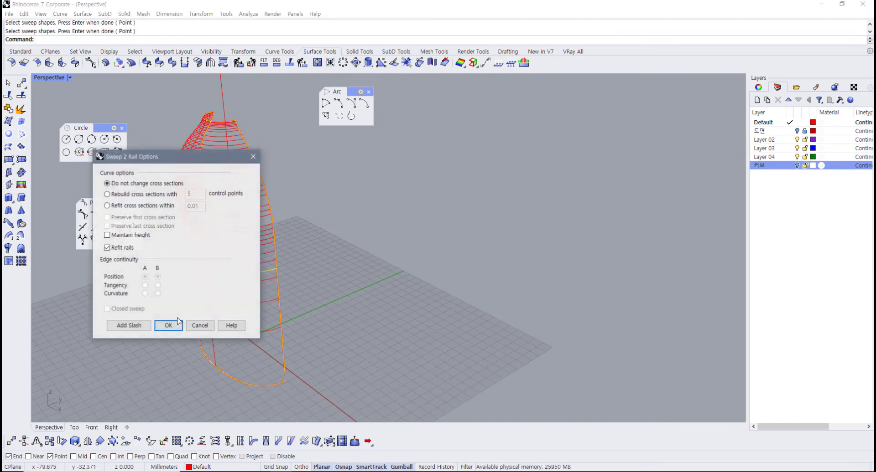
# - Turn on Maintain height in the sweep options while previewing the bottle surface
pyautogui.moveTo(195, 159); pyautogui.dragTo(463, 163)
pyautogui.moveTo(264, 198); pyautogui.dragTo(200, 173, button='right')
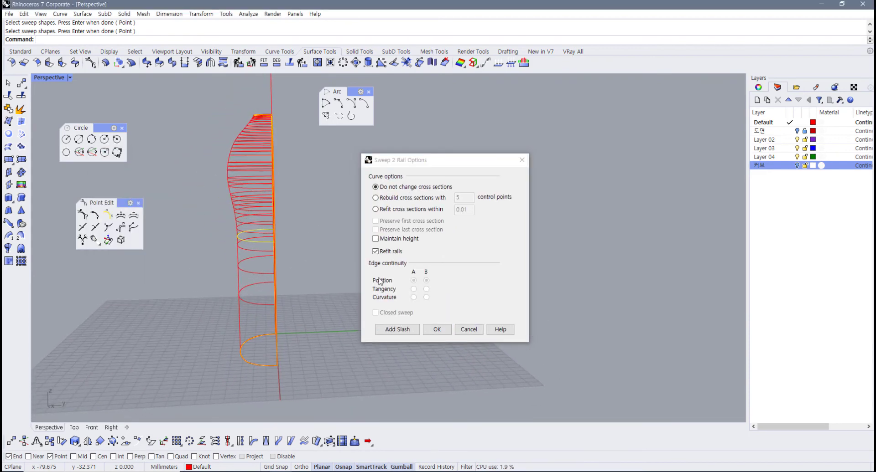
pyautogui.click(376, 239)
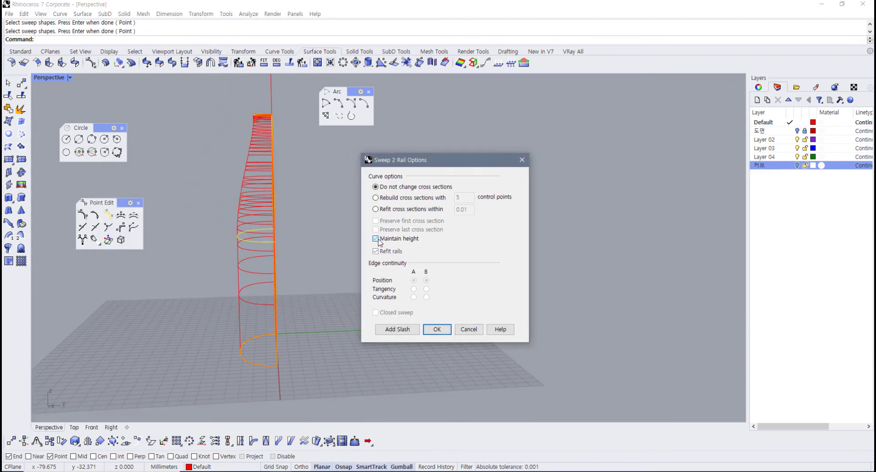
pyautogui.click(378, 241)
pyautogui.click(381, 242)
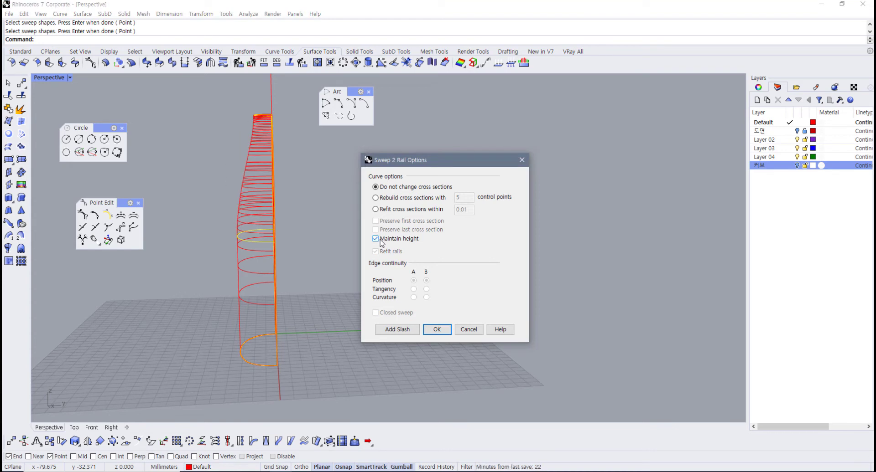
# - Show the 도면 layer and compare the sweep preview's side silhouette with the bottle photo in the Right view
pyautogui.doubleClick(53, 80)
pyautogui.moveTo(445, 161); pyautogui.dragTo(295, 181)
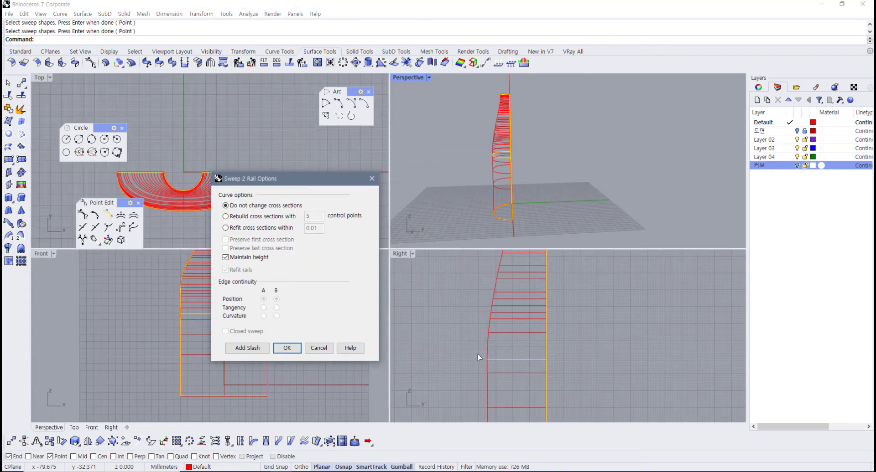
pyautogui.scroll(-3, 479, 358)
pyautogui.moveTo(481, 336); pyautogui.dragTo(479, 338, button='right')
pyautogui.click(797, 132)
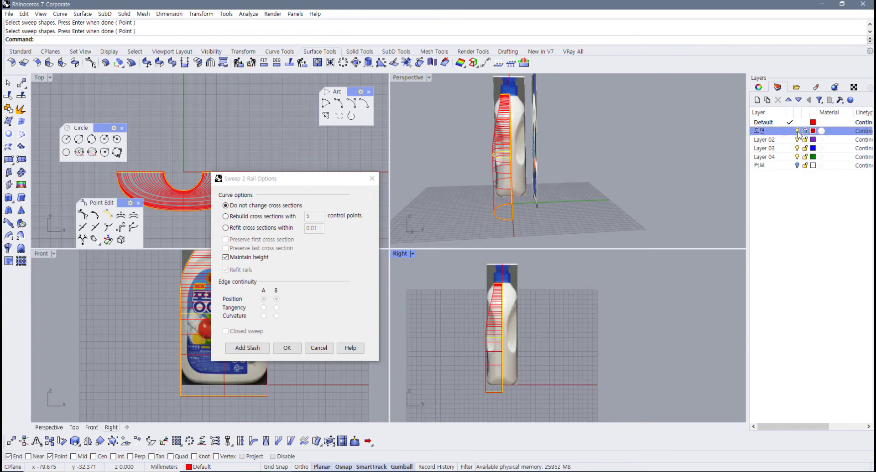
pyautogui.scroll(4, 478, 335)
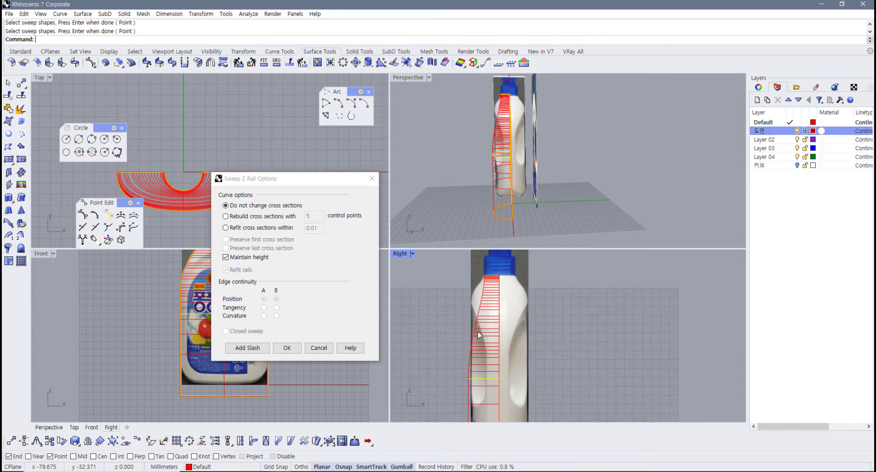
pyautogui.scroll(-3, 478, 335)
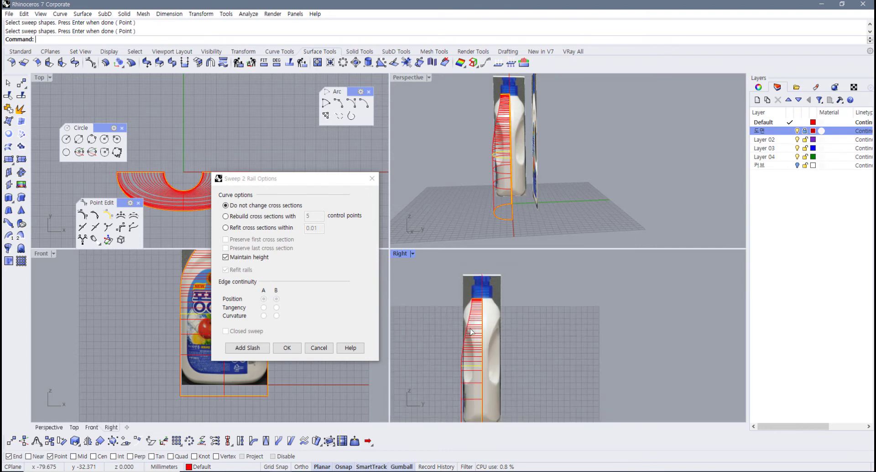
pyautogui.scroll(3, 469, 333)
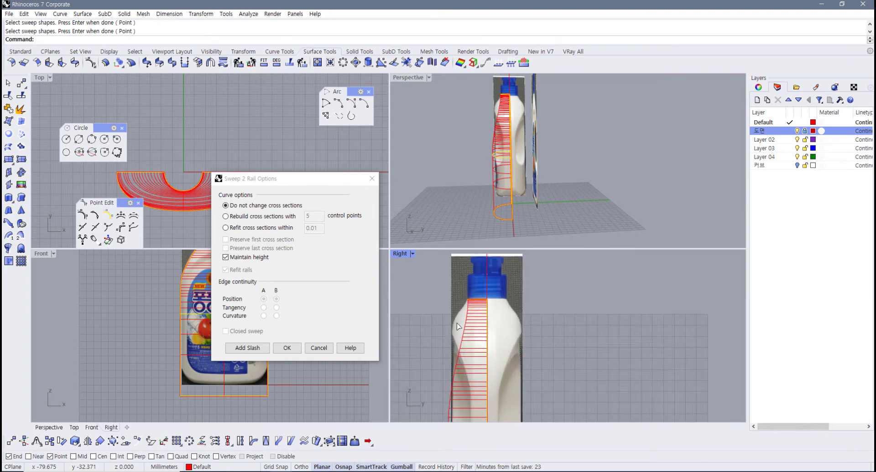
# - Create the swept surface with height maintained, inspect it and undo the sweep
pyautogui.click(287, 348)
pyautogui.moveTo(583, 193)
pyautogui.mouseDown(button='right')
pyautogui.moveTo(582, 167)
pyautogui.moveTo(612, 160)
pyautogui.moveTo(586, 151)
pyautogui.moveTo(547, 98)
pyautogui.moveTo(546, 194)
pyautogui.moveTo(557, 209)
pyautogui.moveTo(572, 182)
pyautogui.mouseUp(button='right')
pyautogui.hotkey('ctrl', 'z')
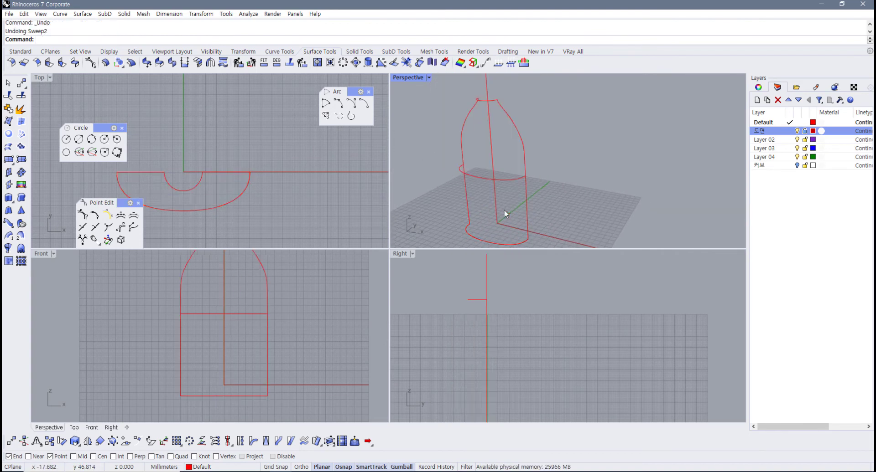
# - Copy the middle cross-section arc straight up to the bottle's shoulder in the Front view
pyautogui.scroll(-4, 488, 190)
pyautogui.moveTo(488, 190); pyautogui.dragTo(475, 171, button='right')
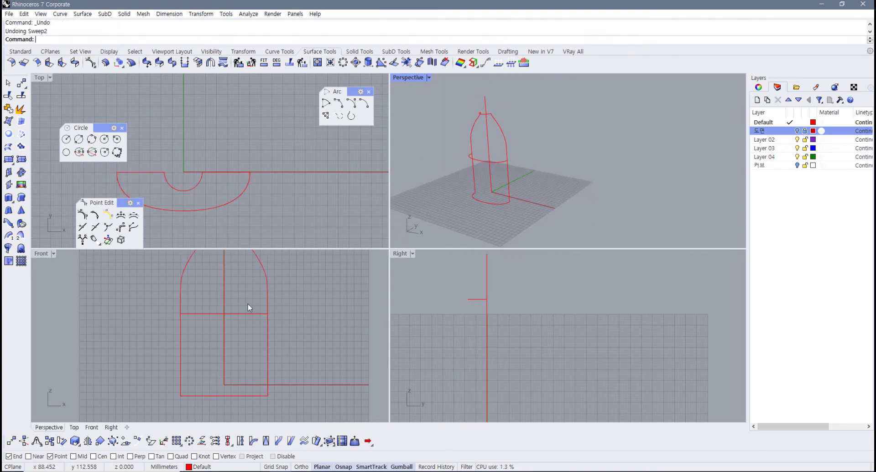
pyautogui.moveTo(186, 292); pyautogui.dragTo(189, 327, button='right')
pyautogui.click(244, 349)
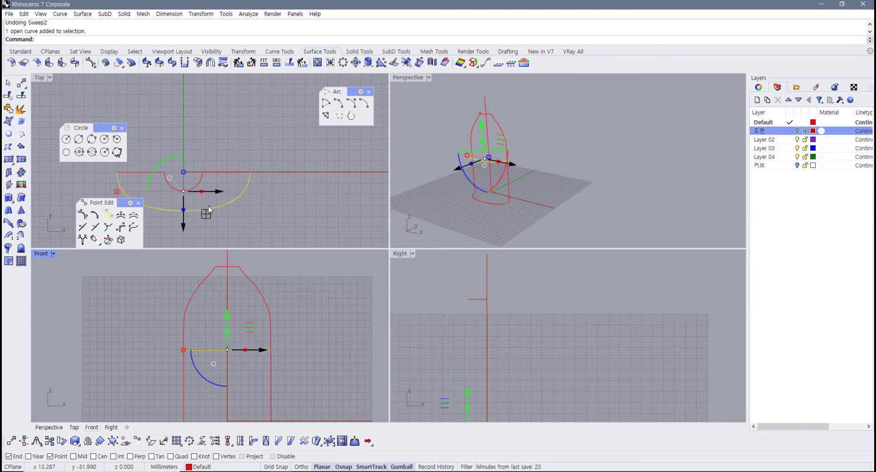
pyautogui.moveTo(206, 212); pyautogui.dragTo(269, 194, button='right')
pyautogui.moveTo(215, 364); pyautogui.dragTo(210, 368, button='right')
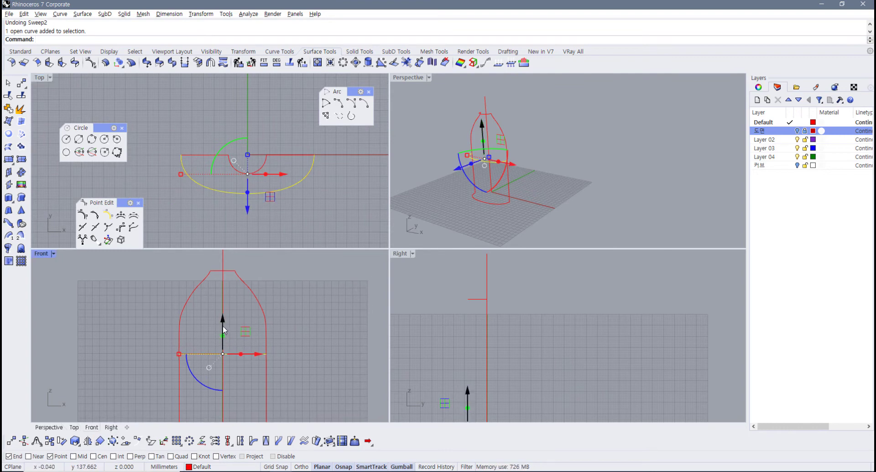
pyautogui.moveTo(223, 331); pyautogui.dragTo(237, 268)
# - Show the 도면 layer and raise the copied arc to the widest part of the shoulder in the side photo
pyautogui.moveTo(496, 337); pyautogui.dragTo(549, 335, button='right')
pyautogui.scroll(-6, 516, 353)
pyautogui.scroll(4, 474, 351)
pyautogui.scroll(4, 504, 335)
pyautogui.click(797, 131)
pyautogui.scroll(4, 567, 324)
pyautogui.click(449, 358)
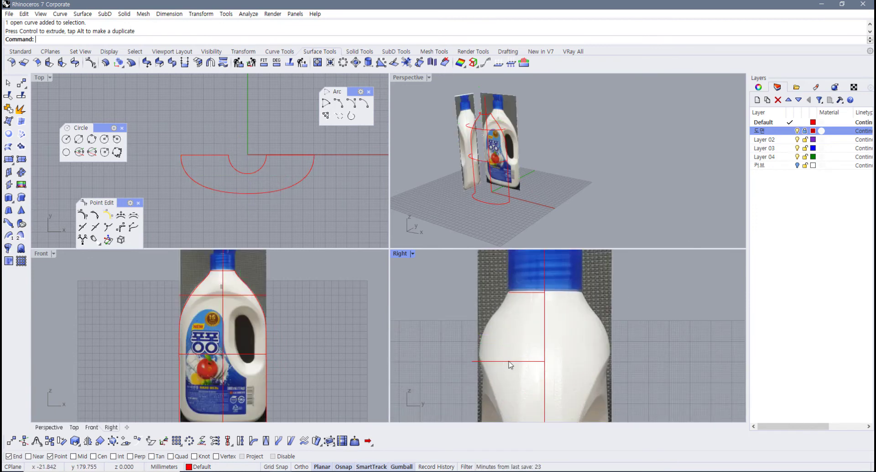
pyautogui.click(509, 362)
pyautogui.moveTo(507, 343); pyautogui.dragTo(513, 320)
# - Scale the copied arc down uniformly to roughly the bottle's width at the shoulder
pyautogui.scroll(10, 255, 354)
pyautogui.moveTo(231, 299); pyautogui.dragTo(153, 357, button='right')
pyautogui.moveTo(208, 200); pyautogui.dragTo(195, 208, button='right')
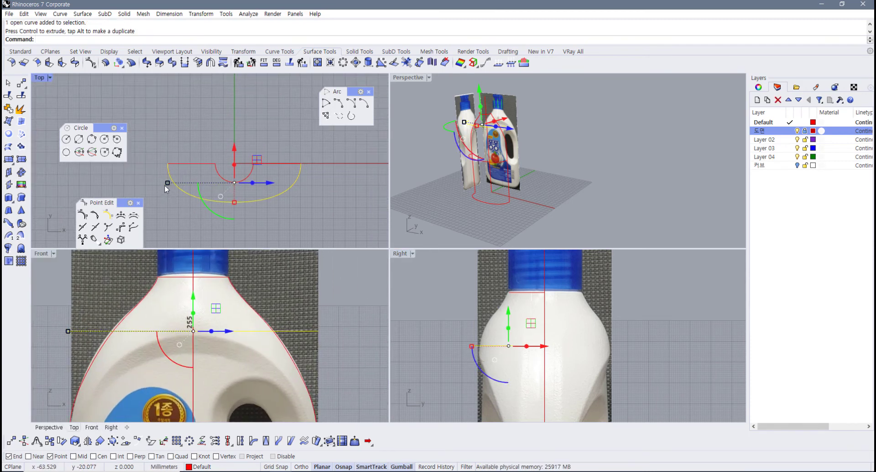
pyautogui.moveTo(167, 184); pyautogui.dragTo(195, 184)
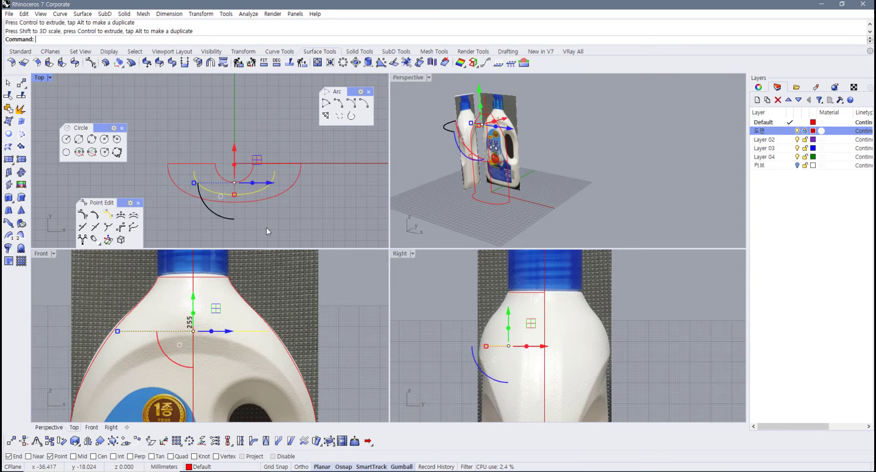
# - Move the scaled shoulder arc in the Top view so that its ends meet the bottle's centre plane
pyautogui.moveTo(473, 348); pyautogui.dragTo(449, 343, button='right')
pyautogui.moveTo(260, 210); pyautogui.dragTo(281, 200, button='right')
pyautogui.moveTo(147, 346); pyautogui.dragTo(141, 353, button='right')
pyautogui.click(424, 348)
pyautogui.scroll(4, 468, 345)
pyautogui.click(474, 342)
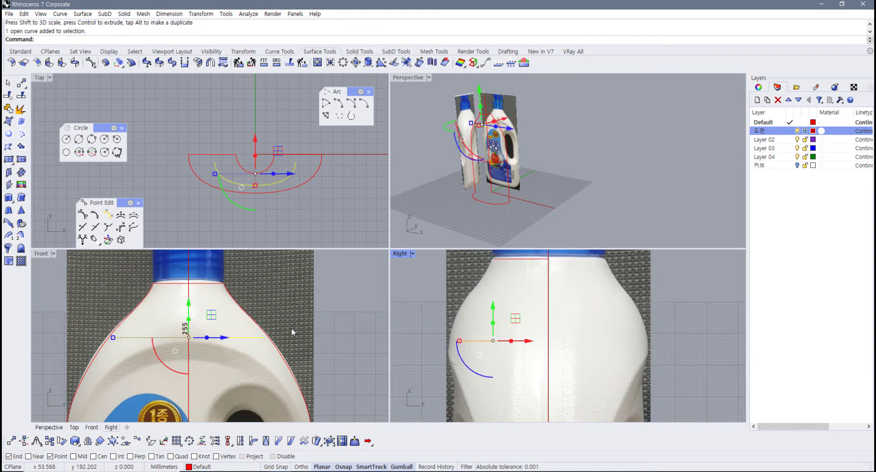
pyautogui.scroll(3, 257, 189)
pyautogui.moveTo(251, 185); pyautogui.dragTo(255, 173)
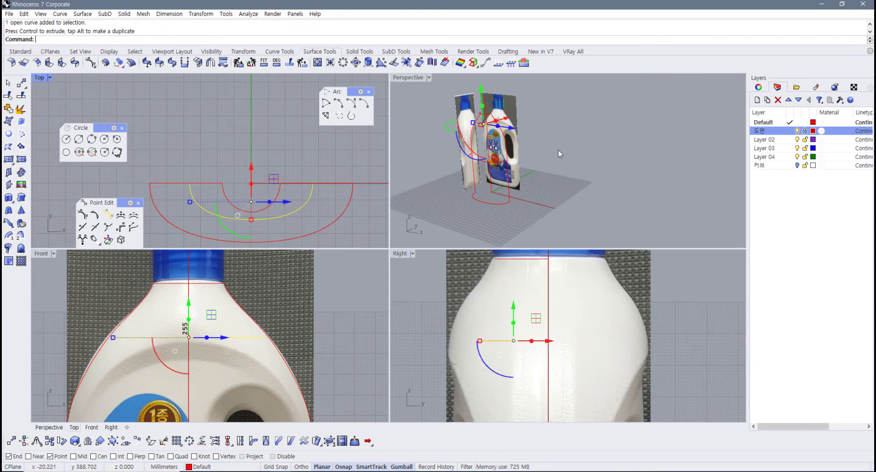
# - Turn on the shoulder arc's control points and select the two at its left end
pyautogui.scroll(4, 474, 120)
pyautogui.keyDown('shift'); pyautogui.moveTo(491, 138); pyautogui.dragTo(480, 166, button='right'); pyautogui.keyUp('shift')
pyautogui.scroll(4, 479, 170)
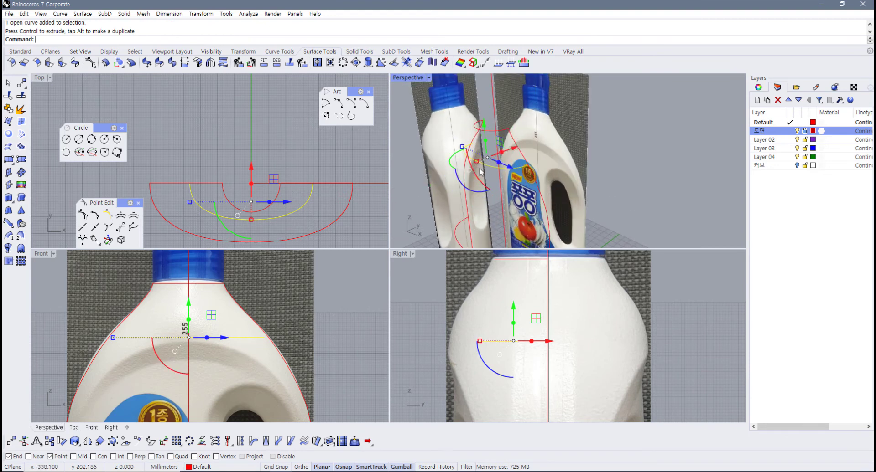
pyautogui.press('F10')
pyautogui.scroll(3, 85, 322)
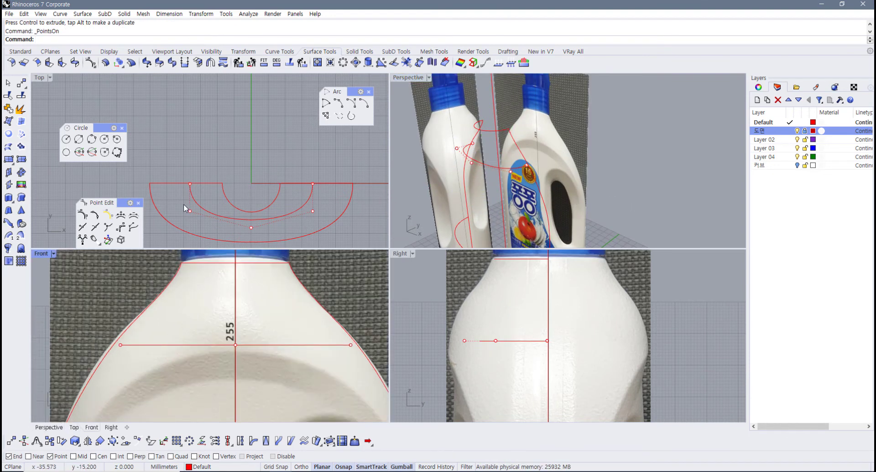
pyautogui.scroll(3, 186, 194)
pyautogui.click(191, 181)
pyautogui.moveTo(179, 162); pyautogui.dragTo(206, 227)
pyautogui.scroll(1, 121, 346)
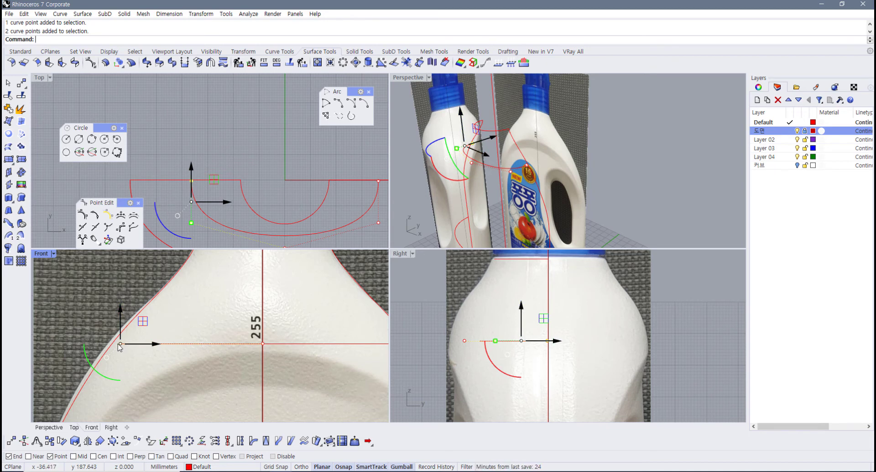
# - Undo a trial move of the two points and switch the Point object snap off, keeping Near on
pyautogui.moveTo(121, 345); pyautogui.dragTo(112, 344)
pyautogui.hotkey('ctrl', 'z')
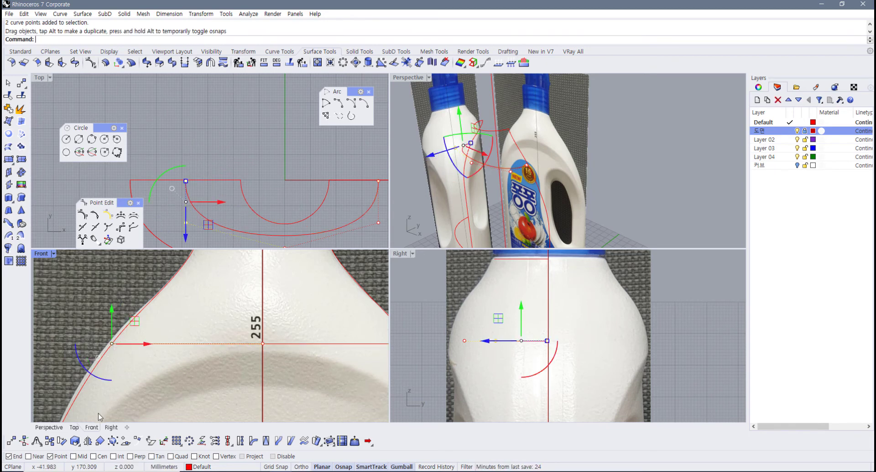
pyautogui.click(50, 456)
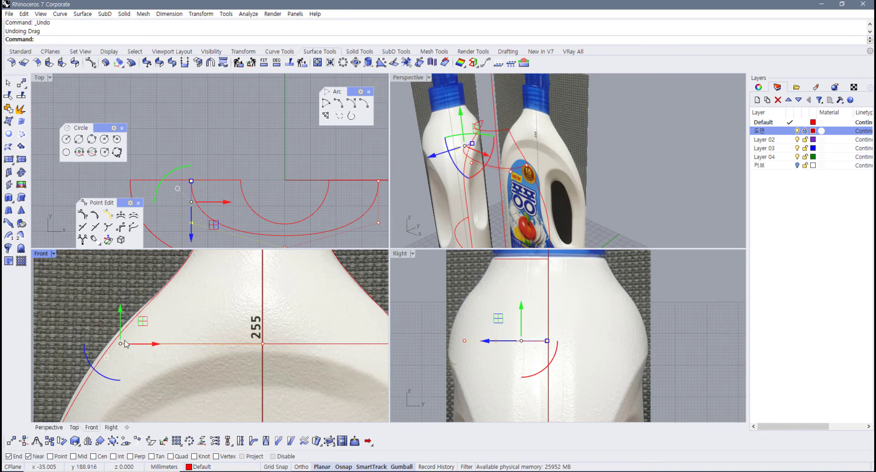
# - Try to move the two left end points onto the side profile curve, check them in the Top view and undo the move
pyautogui.moveTo(113, 343); pyautogui.dragTo(112, 344)
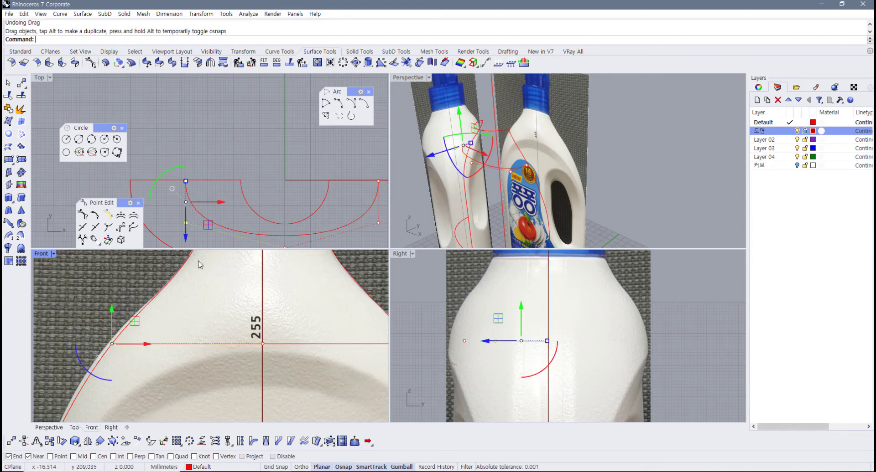
pyautogui.click(204, 192)
pyautogui.scroll(6, 202, 192)
pyautogui.scroll(-2, 201, 191)
pyautogui.moveTo(200, 192); pyautogui.dragTo(214, 163, button='right')
pyautogui.scroll(2, 183, 183)
pyautogui.hotkey('ctrl', 'z')
pyautogui.scroll(2, 212, 162)
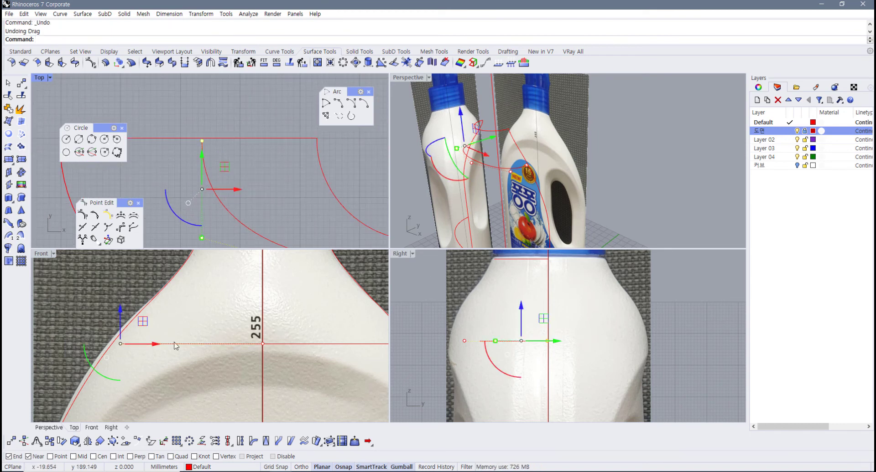
# - Move the shoulder arc's two left end control points horizontally onto the left profile curve, with ortho constraint
pyautogui.click(111, 356)
pyautogui.moveTo(100, 337)
pyautogui.mouseDown()
pyautogui.moveTo(148, 364)
pyautogui.moveTo(112, 345)
pyautogui.mouseUp()
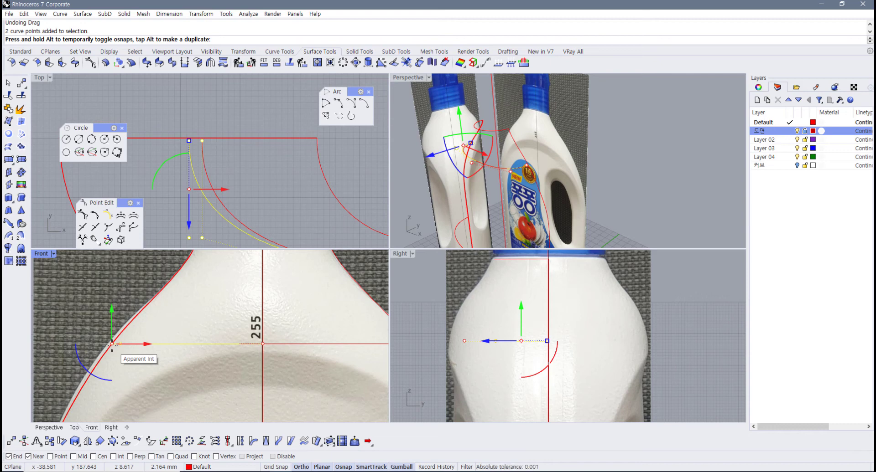
pyautogui.moveTo(112, 345); pyautogui.dragTo(112, 345)
pyautogui.scroll(-6, 301, 177)
pyautogui.moveTo(319, 191); pyautogui.dragTo(227, 178, button='right')
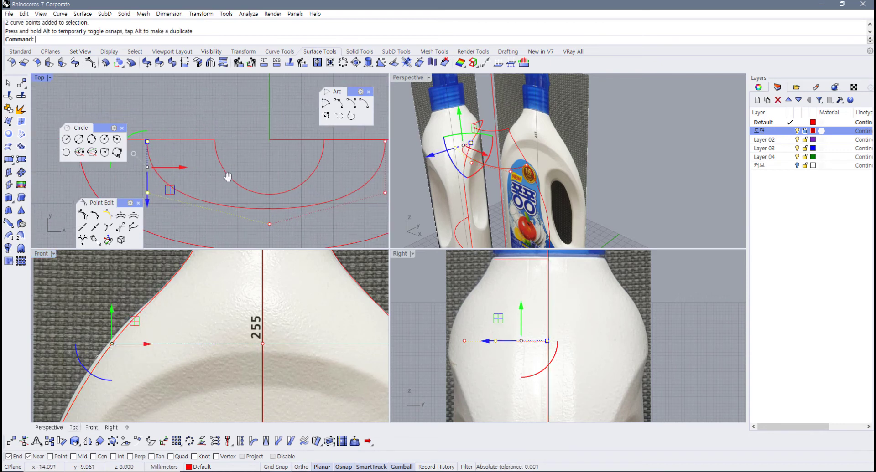
# - Move the shoulder arc's two right end control points outward onto the right profile curve in the Front view
pyautogui.moveTo(234, 322); pyautogui.dragTo(137, 320, button='right')
pyautogui.click(307, 342)
pyautogui.scroll(3, 292, 339)
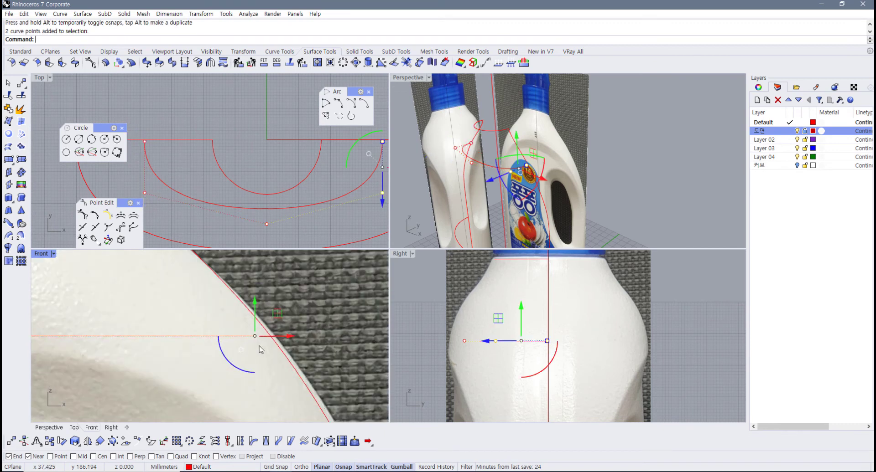
pyautogui.moveTo(263, 336); pyautogui.dragTo(274, 334)
pyautogui.moveTo(296, 179); pyautogui.dragTo(211, 187, button='right')
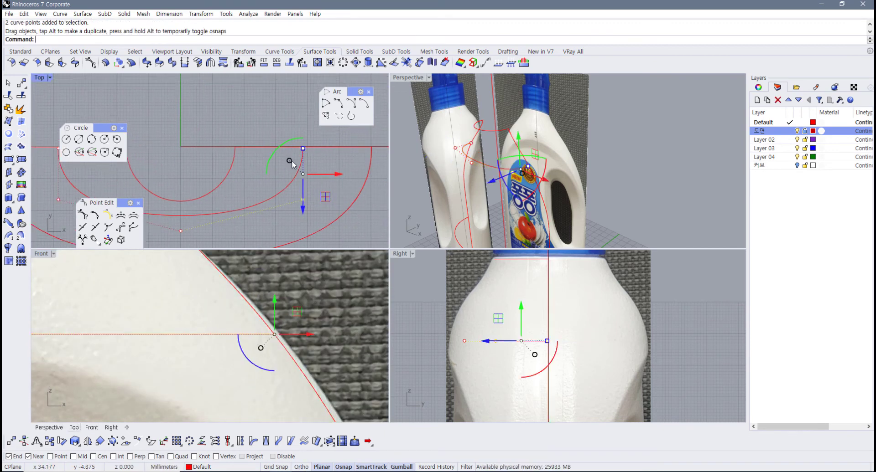
# - Move the shoulder arc's right end control point onto the side profile curve at the centre plane
pyautogui.scroll(10, 301, 158)
pyautogui.moveTo(329, 149); pyautogui.dragTo(276, 190, button='right')
pyautogui.click(238, 187)
pyautogui.click(251, 177)
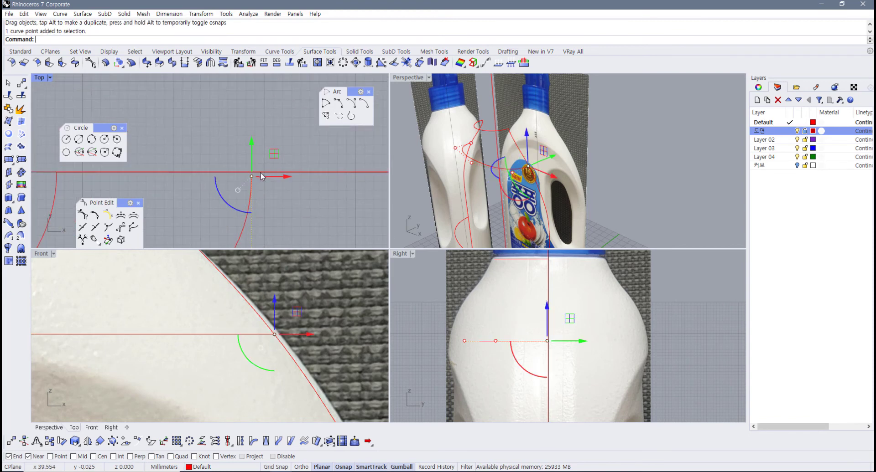
pyautogui.moveTo(545, 162); pyautogui.dragTo(527, 175, button='right')
pyautogui.scroll(8, 501, 192)
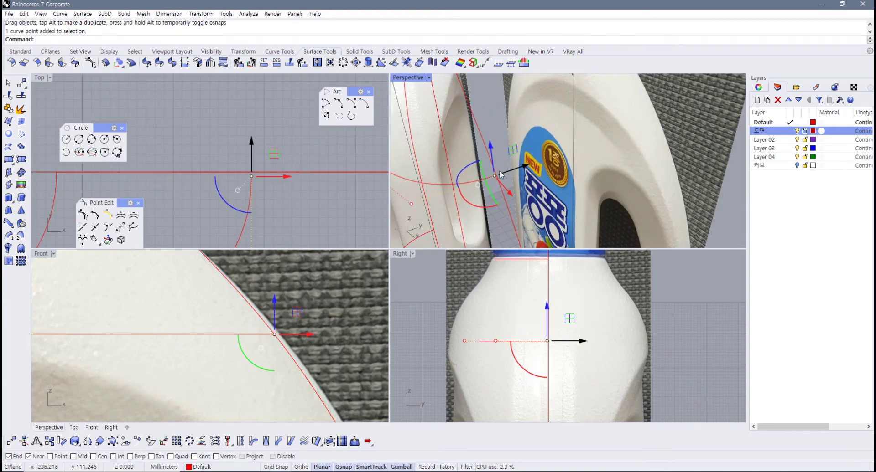
pyautogui.moveTo(474, 219); pyautogui.dragTo(501, 207)
pyautogui.moveTo(510, 205); pyautogui.dragTo(586, 189, button='right')
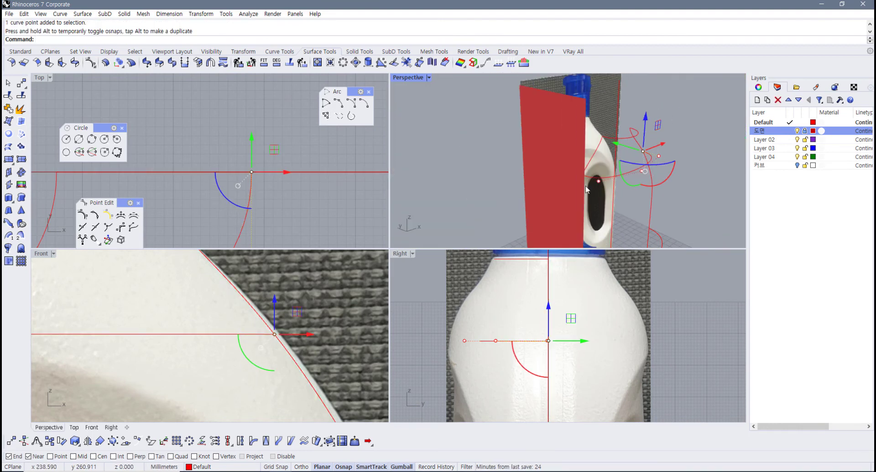
# - Try to move the shoulder arc's left end control point onto the profile curve in the Perspective view and undo the move
pyautogui.scroll(8, 601, 176)
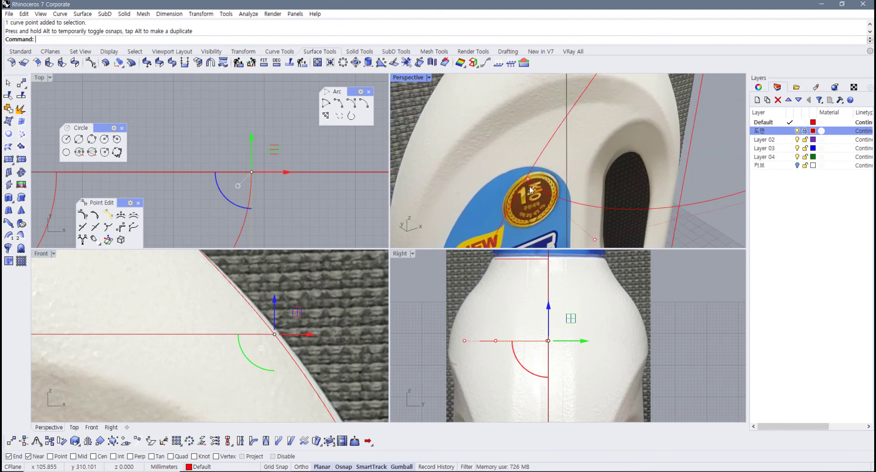
pyautogui.scroll(3, 530, 191)
pyautogui.click(553, 177)
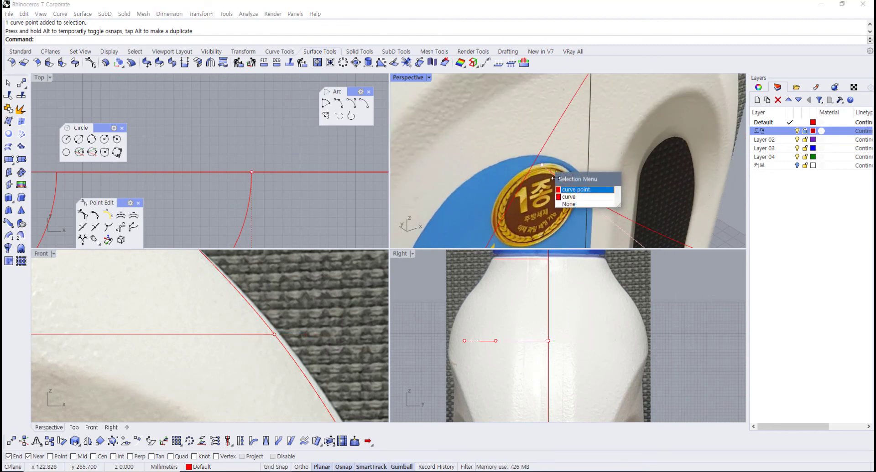
pyautogui.click(568, 190)
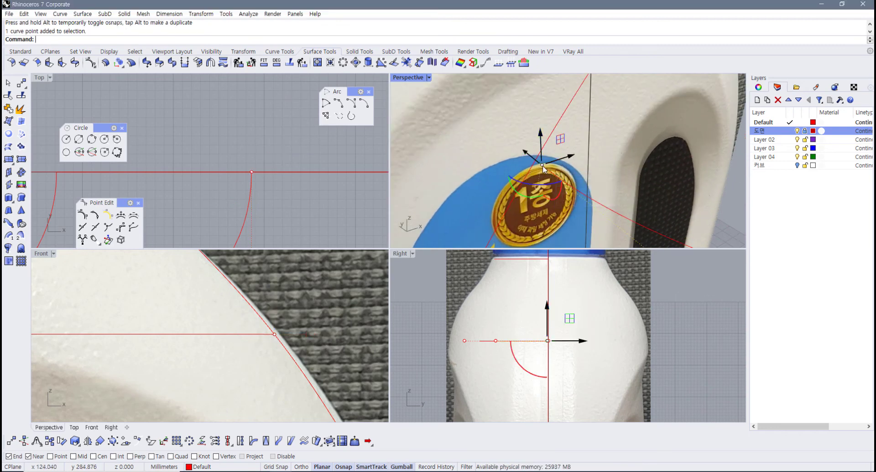
pyautogui.moveTo(542, 166); pyautogui.dragTo(536, 159)
pyautogui.hotkey('ctrl', 'z')
# - Hide the 도면 layer and snap the shoulder arc's left end control point onto the left profile curve with the Near snap, SmartTrack off
pyautogui.moveTo(264, 181); pyautogui.dragTo(336, 184, button='right')
pyautogui.click(804, 131)
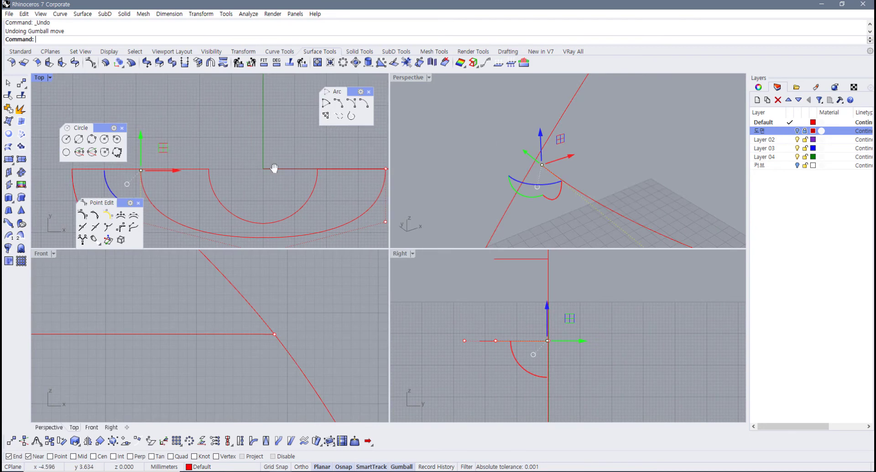
pyautogui.scroll(5, 112, 156)
pyautogui.moveTo(182, 194); pyautogui.dragTo(182, 194)
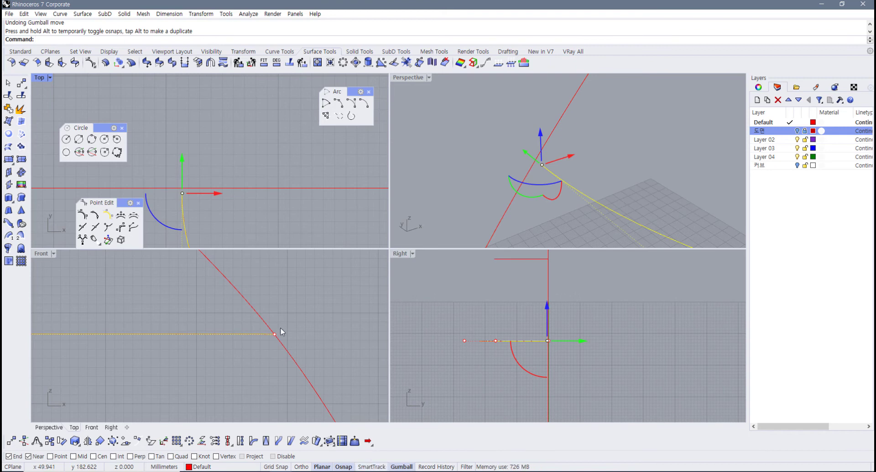
pyautogui.moveTo(183, 196); pyautogui.dragTo(535, 177)
pyautogui.moveTo(535, 178); pyautogui.dragTo(613, 185, button='right')
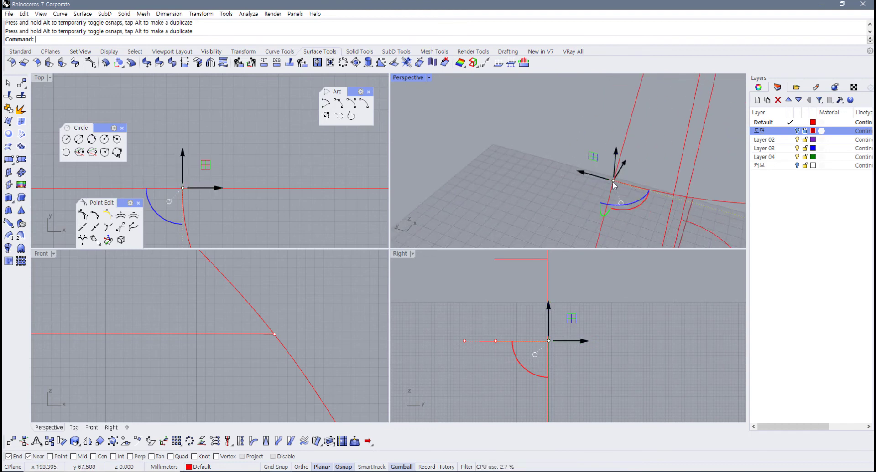
pyautogui.moveTo(613, 185)
pyautogui.mouseDown()
pyautogui.moveTo(586, 179)
pyautogui.moveTo(615, 183)
pyautogui.mouseUp()
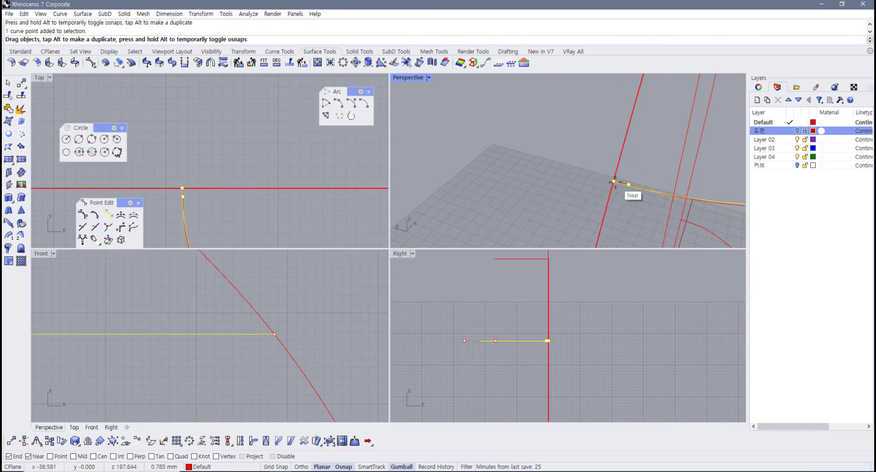
pyautogui.moveTo(616, 183); pyautogui.dragTo(614, 181)
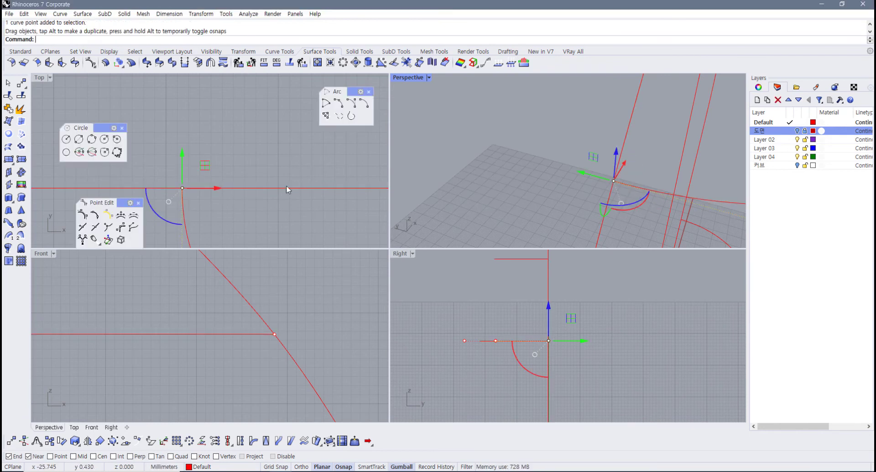
# - Examine the shoulder arc's shape and control points against the neck and outer cross-sections in the maximized Top view
pyautogui.scroll(-12, 264, 193)
pyautogui.moveTo(261, 194); pyautogui.dragTo(209, 157, button='right')
pyautogui.scroll(2, 244, 160)
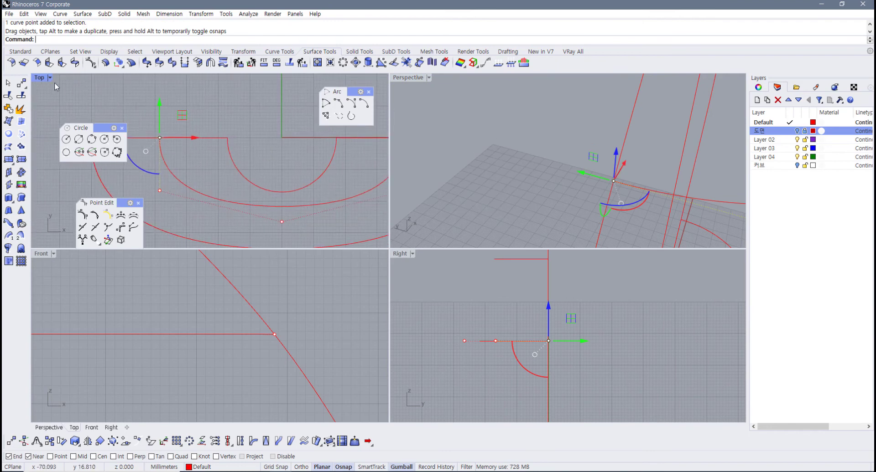
pyautogui.doubleClick(40, 78)
pyautogui.scroll(1, 377, 268)
pyautogui.scroll(-3, 455, 277)
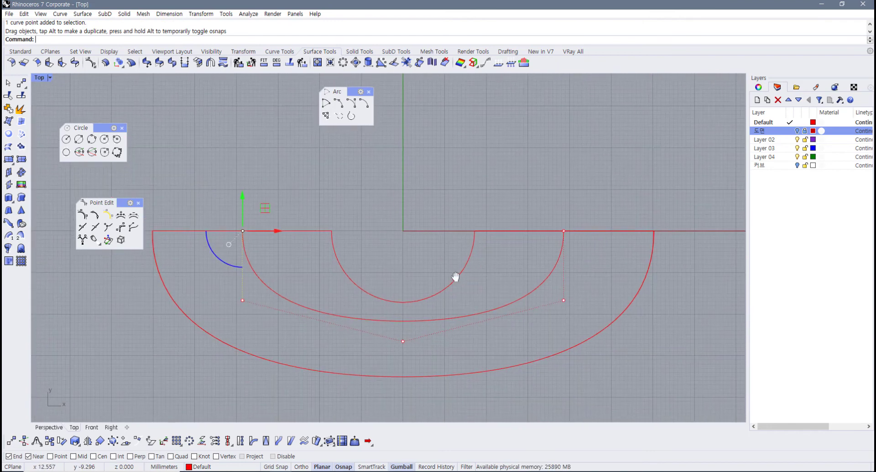
pyautogui.scroll(1, 357, 336)
pyautogui.click(357, 335)
pyautogui.click(351, 355)
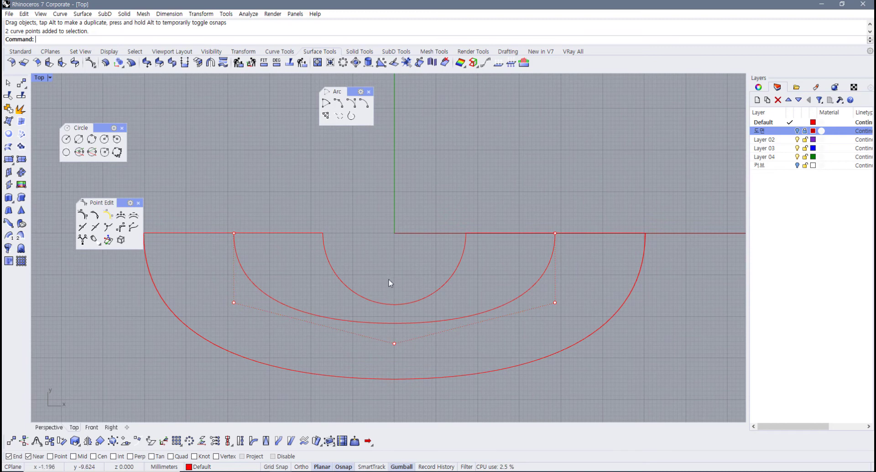
pyautogui.click(368, 323)
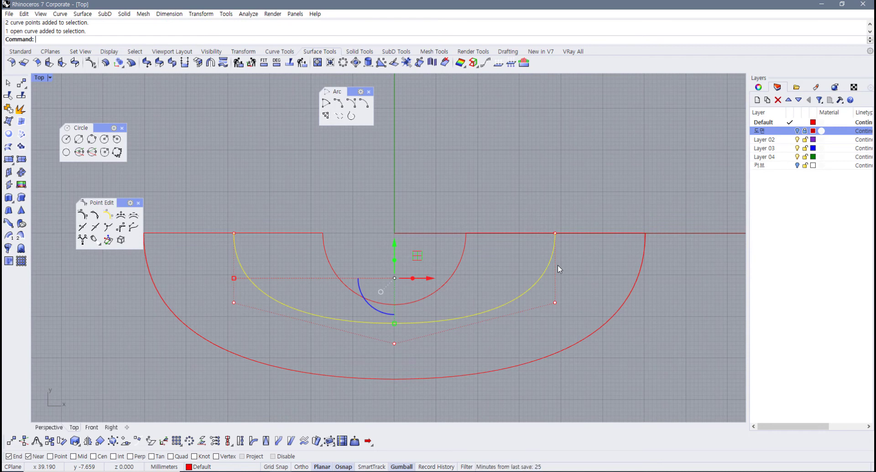
pyautogui.click(293, 337)
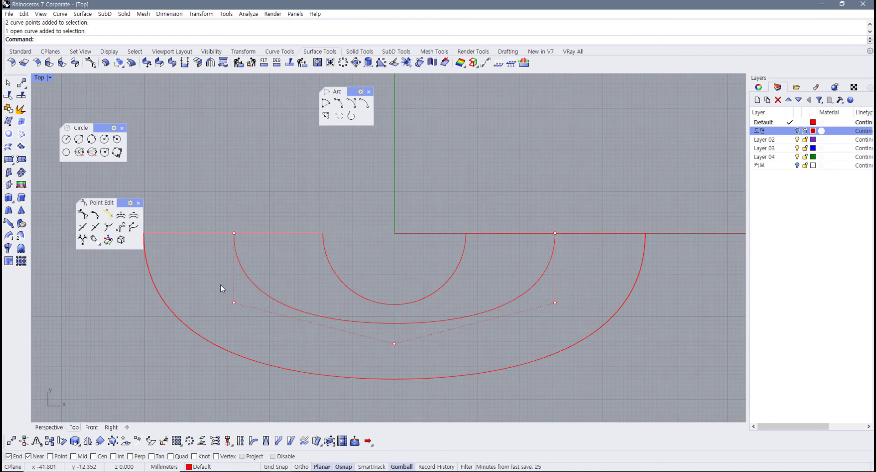
# - Move the shoulder arc's left inner control point slightly outward in the Top view and show the 도면 layer again
pyautogui.click(233, 303)
pyautogui.scroll(2, 235, 300)
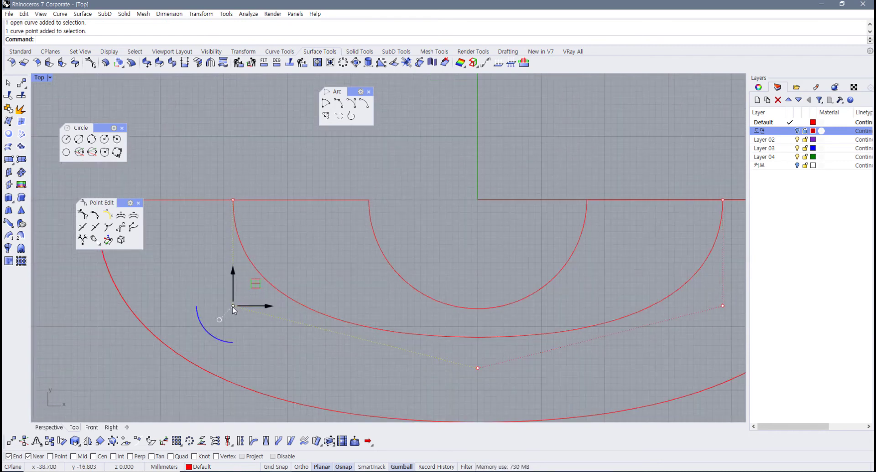
pyautogui.moveTo(233, 309)
pyautogui.mouseDown()
pyautogui.moveTo(238, 201)
pyautogui.moveTo(238, 294)
pyautogui.mouseUp()
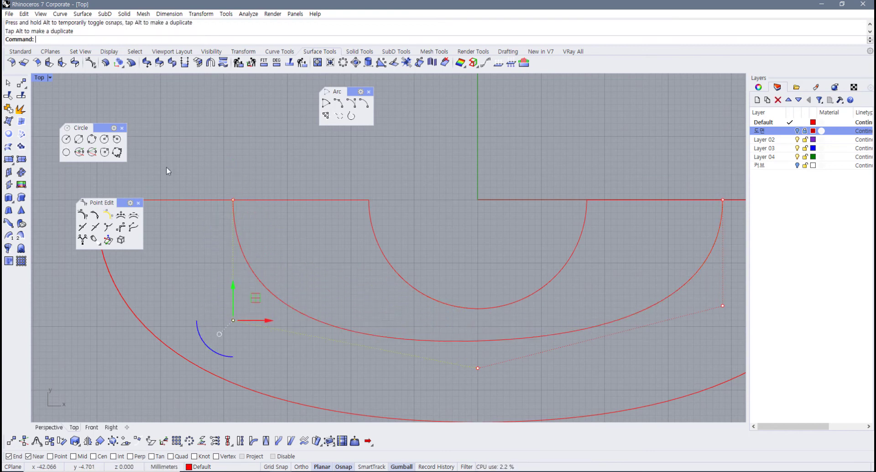
pyautogui.doubleClick(36, 80)
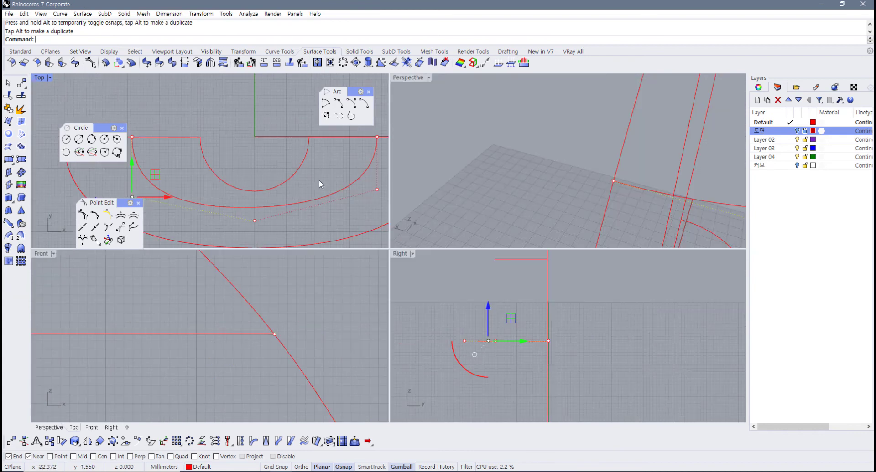
pyautogui.click(796, 131)
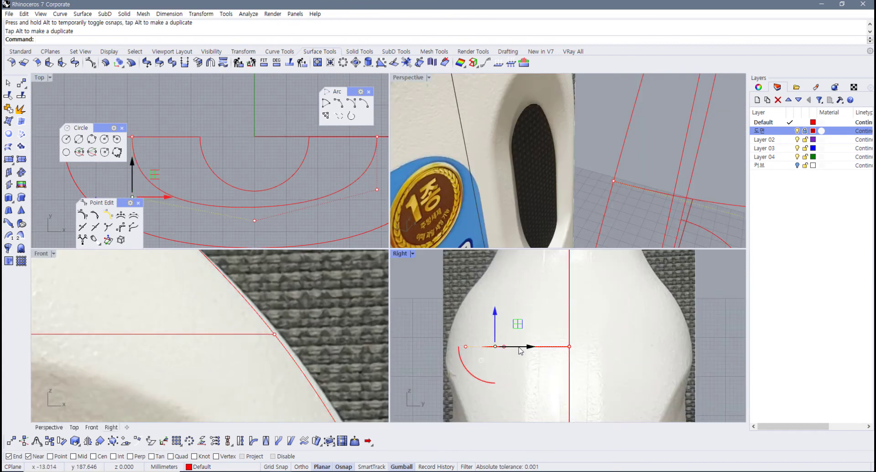
# - Try to move the left inner control point outward to the bottle's silhouette in the Right view and undo the move
pyautogui.moveTo(519, 348); pyautogui.dragTo(477, 350)
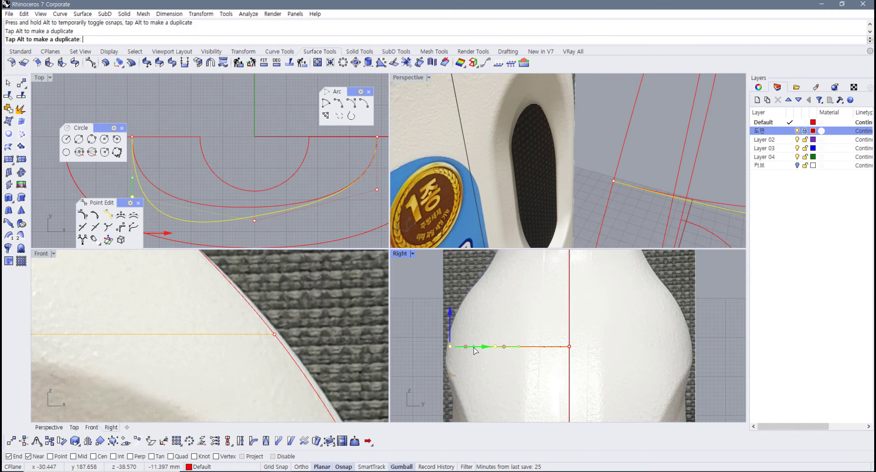
pyautogui.moveTo(471, 348); pyautogui.dragTo(472, 348)
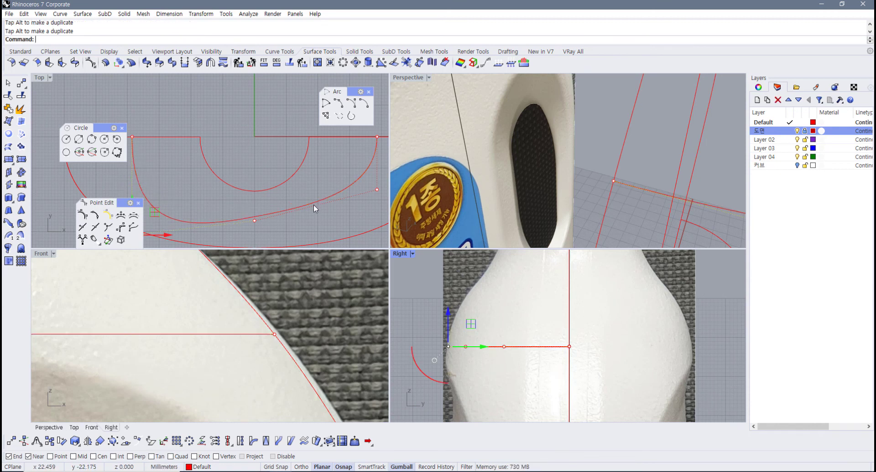
pyautogui.moveTo(253, 200); pyautogui.dragTo(260, 194, button='right')
pyautogui.hotkey('ctrl', 'z')
# - Move the shoulder arc's middle control point outward to the bottle photo's silhouette in the Right view
pyautogui.click(261, 215)
pyautogui.click(261, 214)
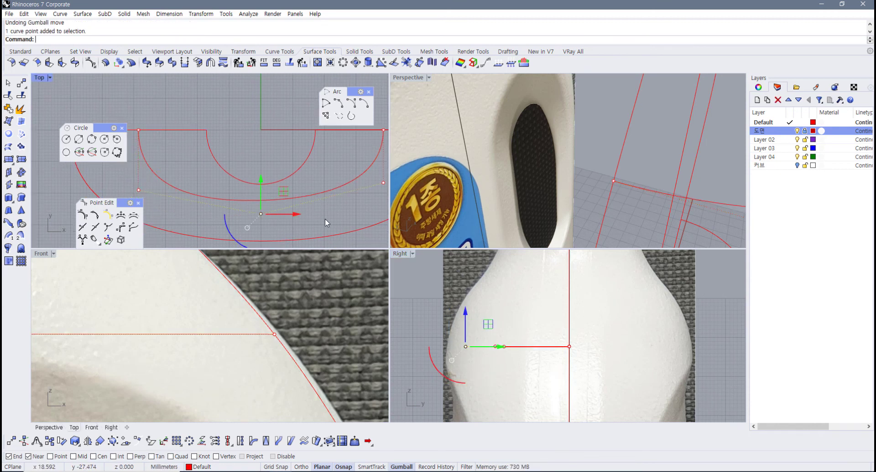
pyautogui.moveTo(501, 348); pyautogui.dragTo(479, 351)
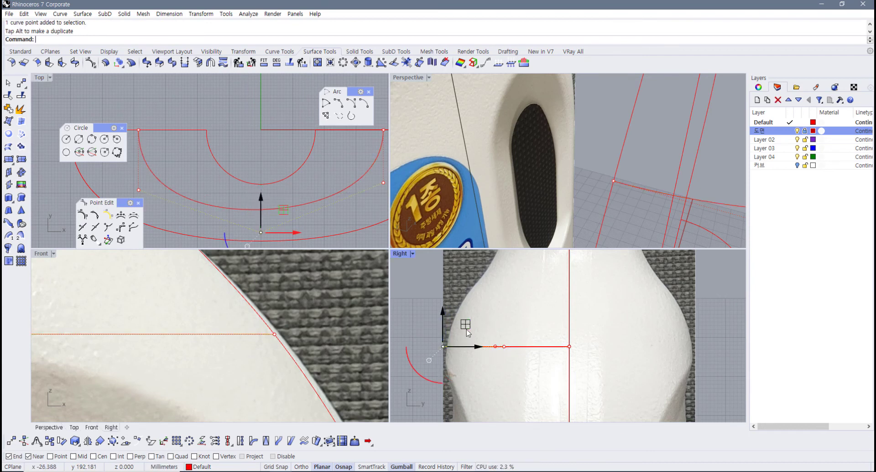
pyautogui.moveTo(306, 215); pyautogui.dragTo(301, 199, button='right')
pyautogui.click(342, 200)
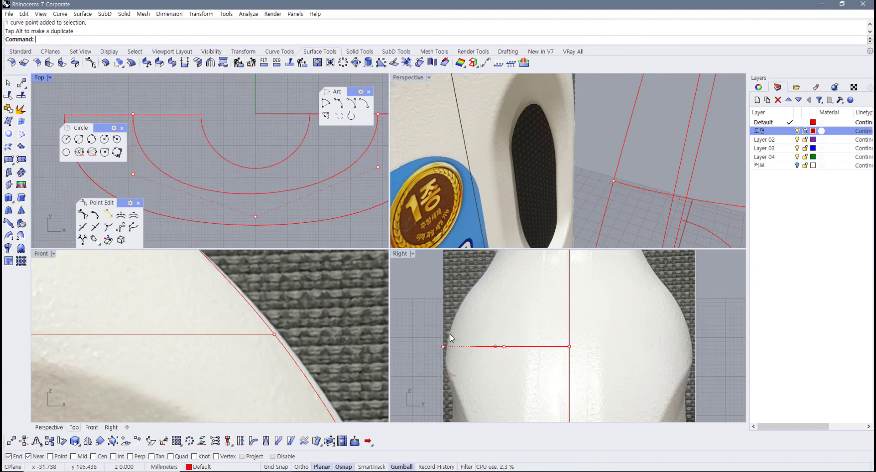
# - Move the middle control point further outward until the shoulder arc itself reaches the bottle's silhouette in the Right view
pyautogui.moveTo(425, 327); pyautogui.dragTo(454, 354)
pyautogui.scroll(3, 462, 351)
pyautogui.click(476, 341)
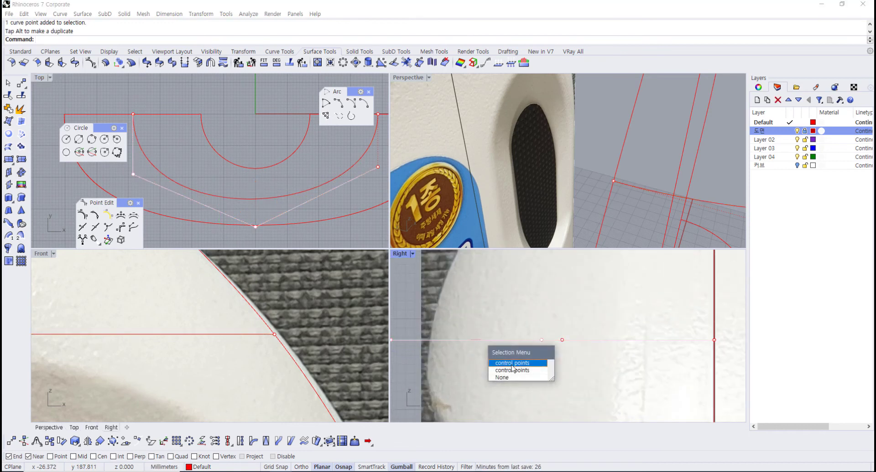
pyautogui.click(512, 367)
pyautogui.scroll(-2, 445, 324)
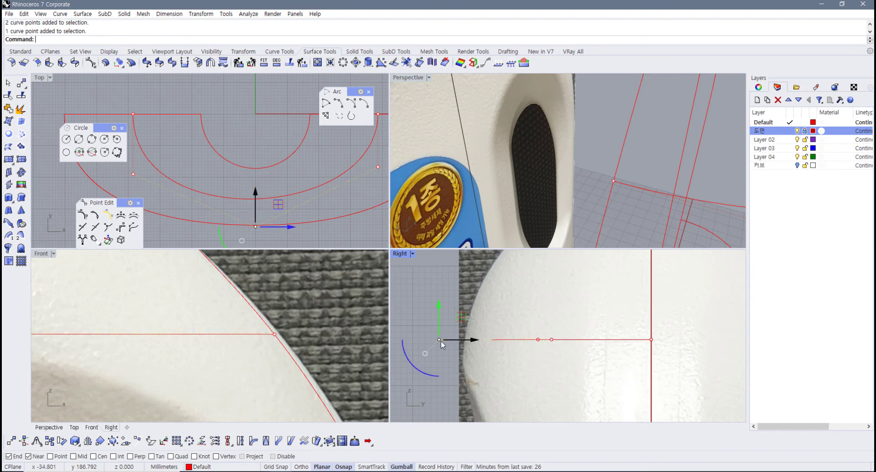
pyautogui.moveTo(472, 346); pyautogui.dragTo(454, 352)
pyautogui.click(470, 356)
pyautogui.scroll(-6, 462, 350)
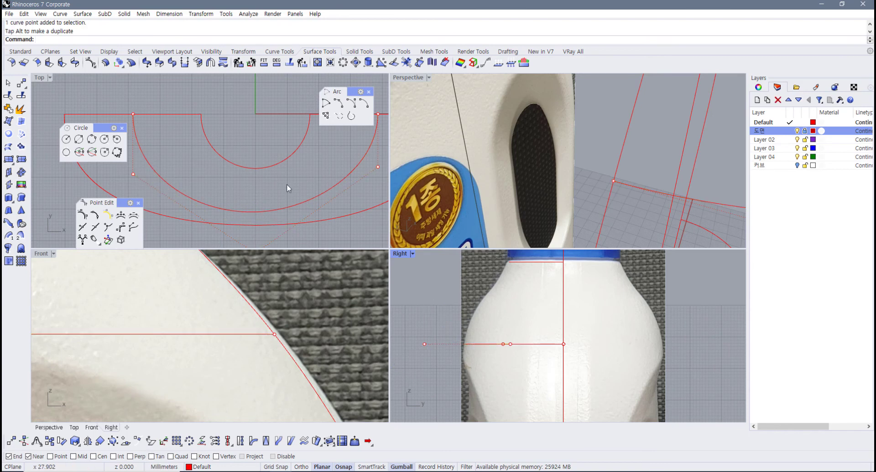
# - Move the shoulder arc's left inner control point straight outward in the Top view to make that side fuller
pyautogui.scroll(-2, 225, 171)
pyautogui.click(159, 171)
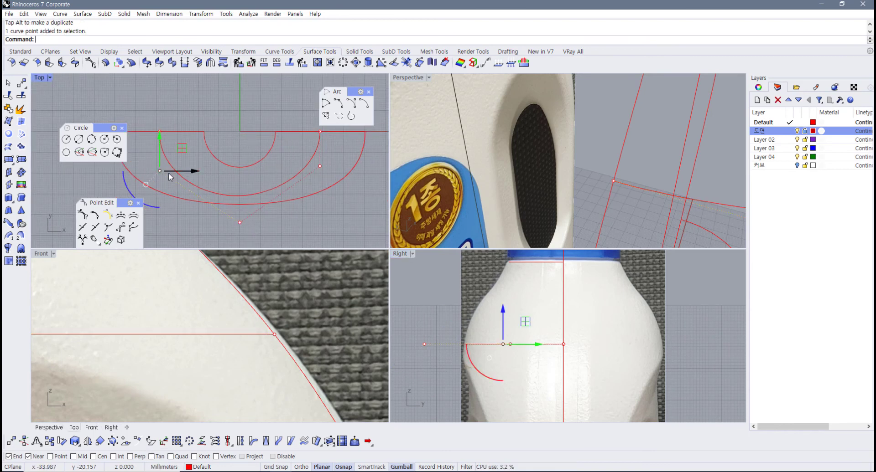
pyautogui.scroll(2, 159, 171)
pyautogui.moveTo(157, 157); pyautogui.dragTo(157, 169)
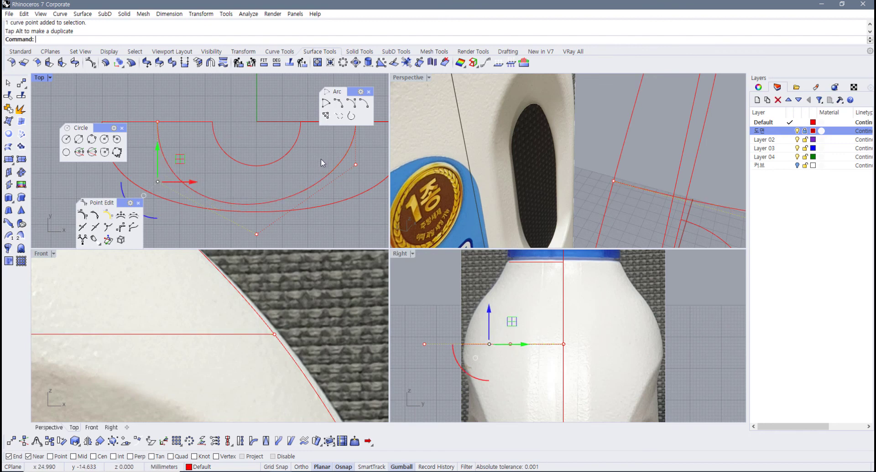
# - Move the shoulder arc's right inner control point outward, level with the left one, using Point snap and SmartTrack in the Top view
pyautogui.click(355, 164)
pyautogui.scroll(-1, 222, 187)
pyautogui.moveTo(308, 188); pyautogui.dragTo(308, 192, button='right')
pyautogui.scroll(-2, 326, 171)
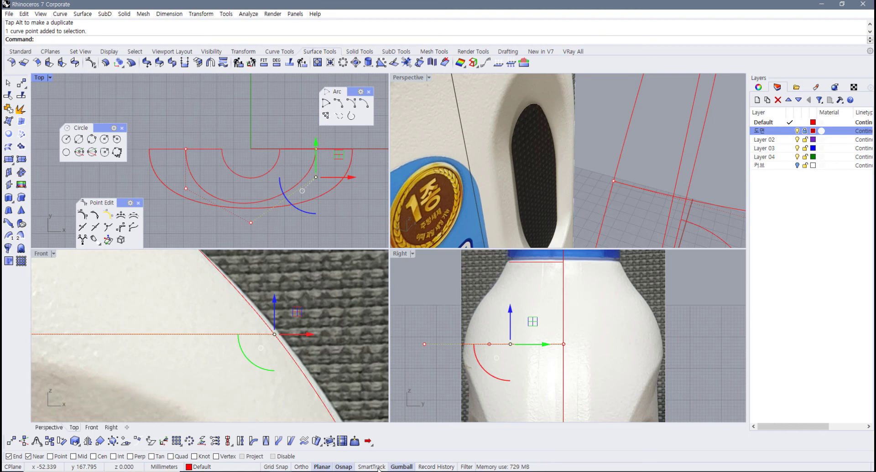
pyautogui.moveTo(316, 176)
pyautogui.mouseDown()
pyautogui.moveTo(318, 134)
pyautogui.moveTo(318, 167)
pyautogui.mouseUp()
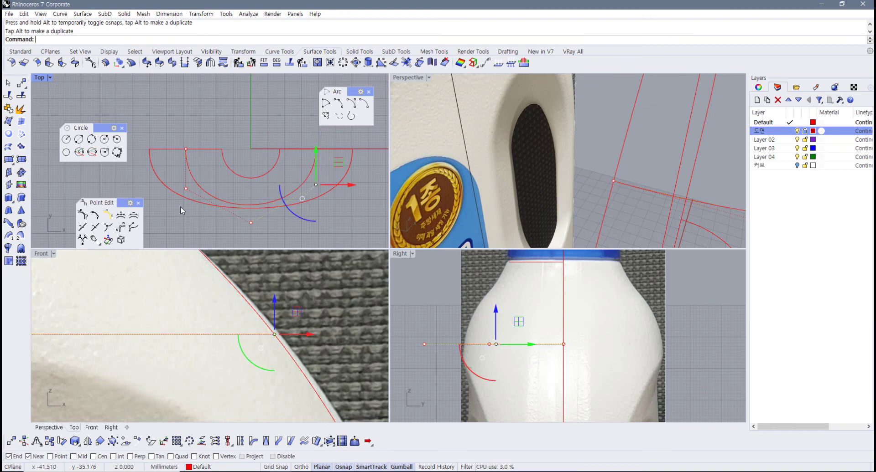
pyautogui.doubleClick(38, 78)
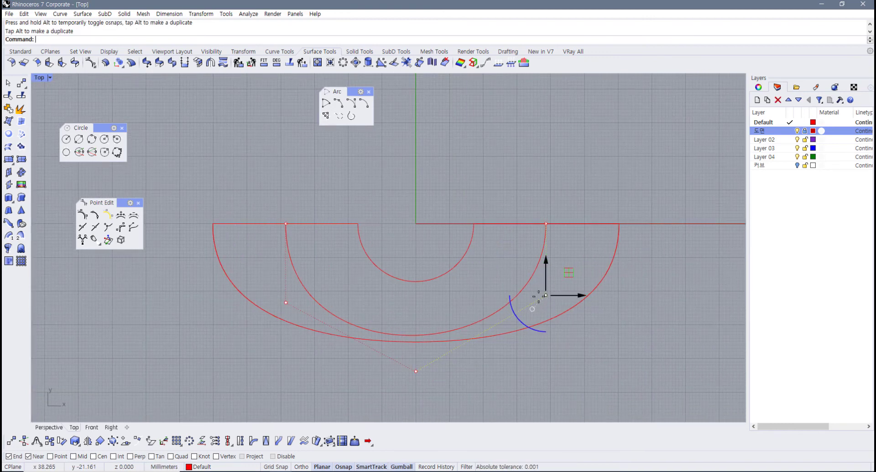
pyautogui.moveTo(546, 296); pyautogui.dragTo(292, 305)
pyautogui.hotkey('ctrl', 'z')
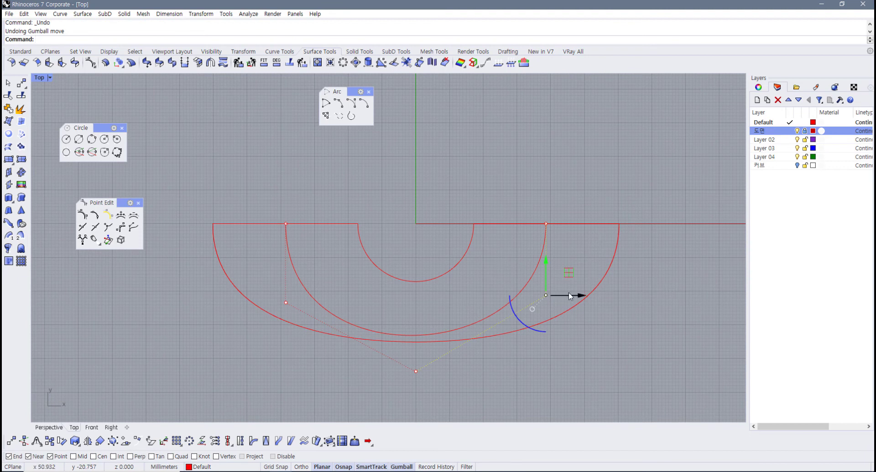
pyautogui.moveTo(545, 296)
pyautogui.mouseDown()
pyautogui.moveTo(518, 273)
pyautogui.moveTo(453, 270)
pyautogui.moveTo(345, 281)
pyautogui.moveTo(286, 303)
pyautogui.moveTo(576, 307)
pyautogui.moveTo(279, 302)
pyautogui.moveTo(560, 305)
pyautogui.moveTo(285, 303)
pyautogui.moveTo(336, 313)
pyautogui.moveTo(504, 306)
pyautogui.moveTo(568, 273)
pyautogui.moveTo(547, 225)
pyautogui.moveTo(557, 351)
pyautogui.moveTo(549, 225)
pyautogui.moveTo(549, 288)
pyautogui.moveTo(285, 304)
pyautogui.moveTo(547, 307)
pyautogui.mouseUp()
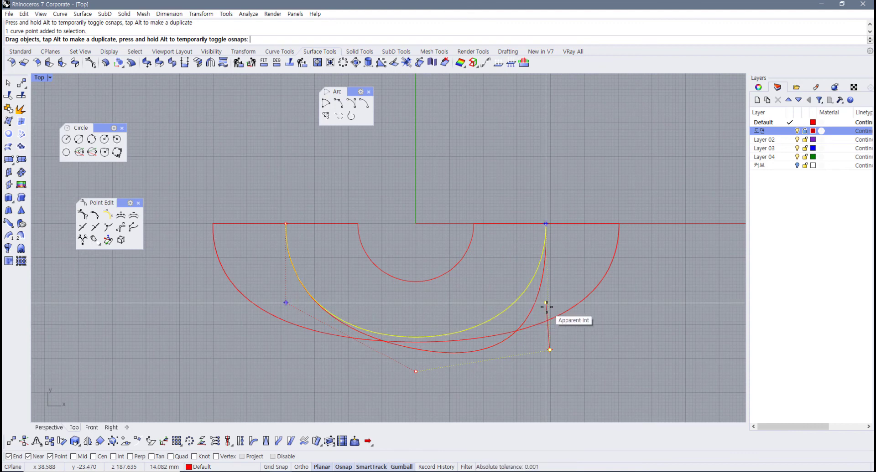
pyautogui.moveTo(546, 307); pyautogui.dragTo(545, 307)
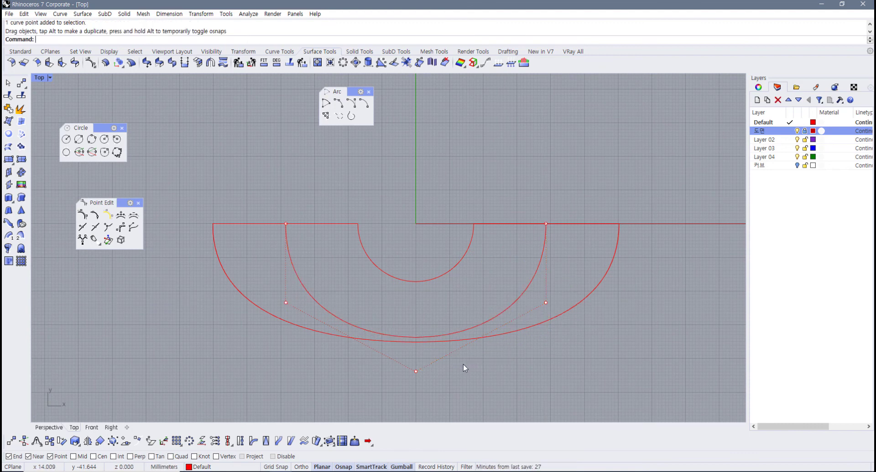
pyautogui.scroll(-5, 461, 363)
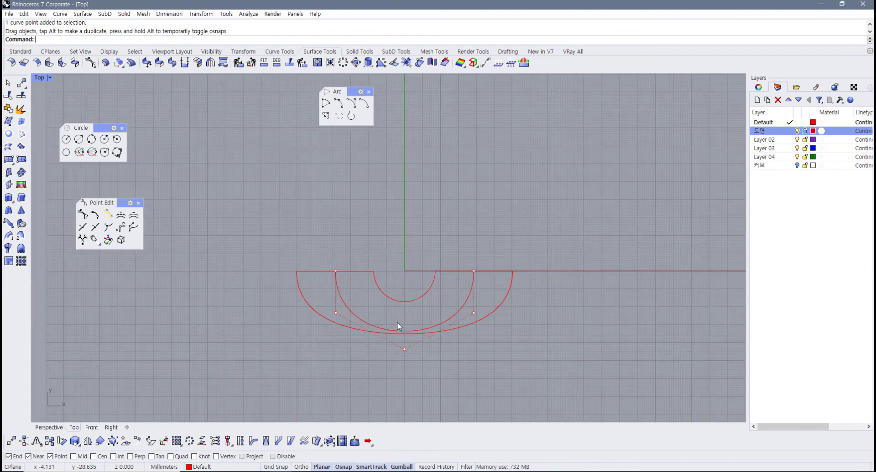
pyautogui.scroll(3, 392, 339)
pyautogui.click(411, 356)
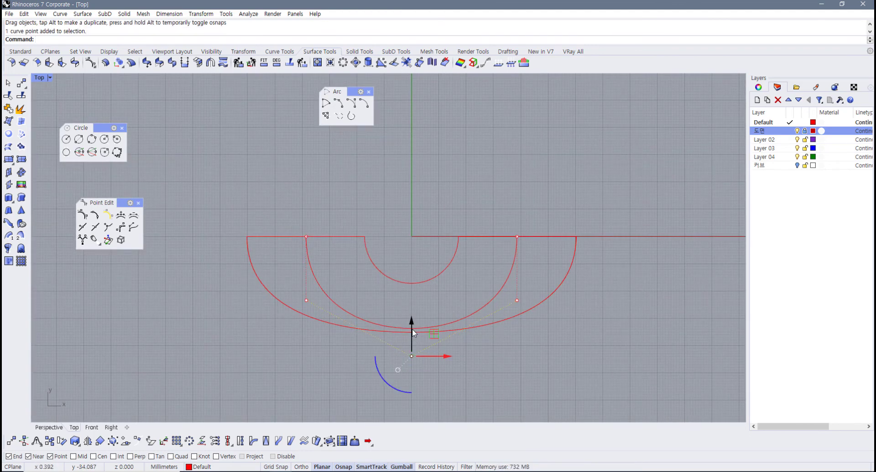
pyautogui.moveTo(412, 330); pyautogui.dragTo(412, 330)
pyautogui.click(355, 297)
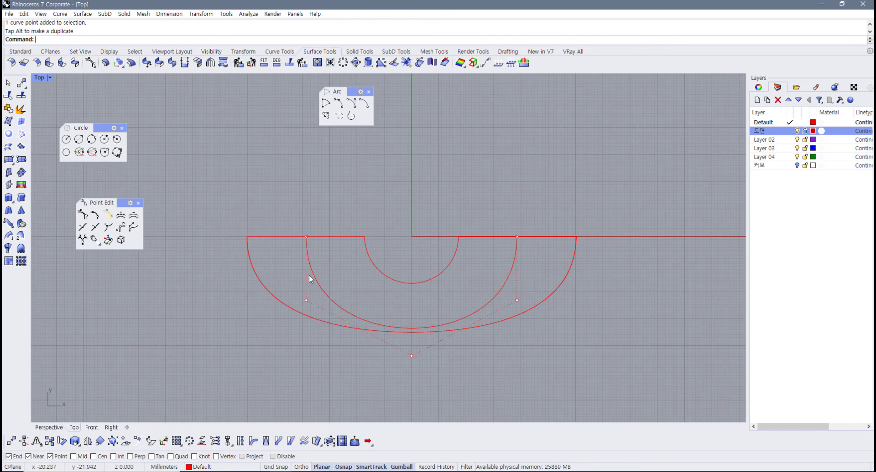
# - Move the shoulder arc's middle control point inward in the Right view until the arc lines up with the bottle photo's silhouette
pyautogui.doubleClick(39, 77)
pyautogui.moveTo(520, 199); pyautogui.dragTo(574, 162, button='right')
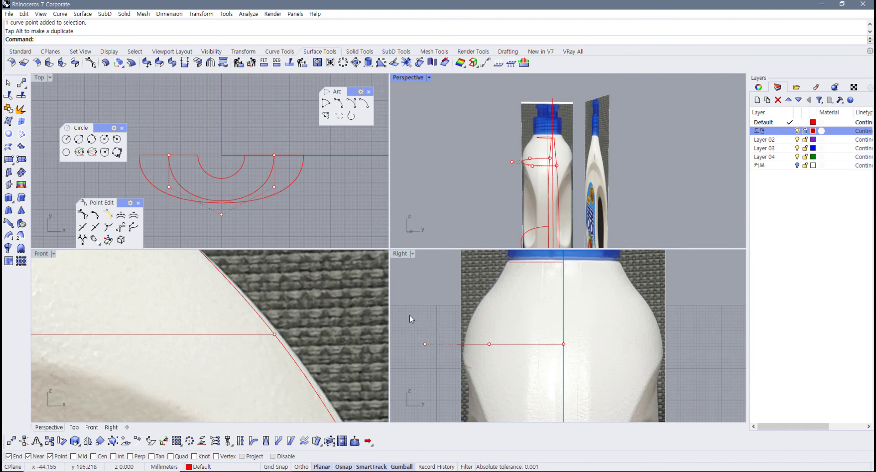
pyautogui.click(222, 214)
pyautogui.scroll(3, 464, 351)
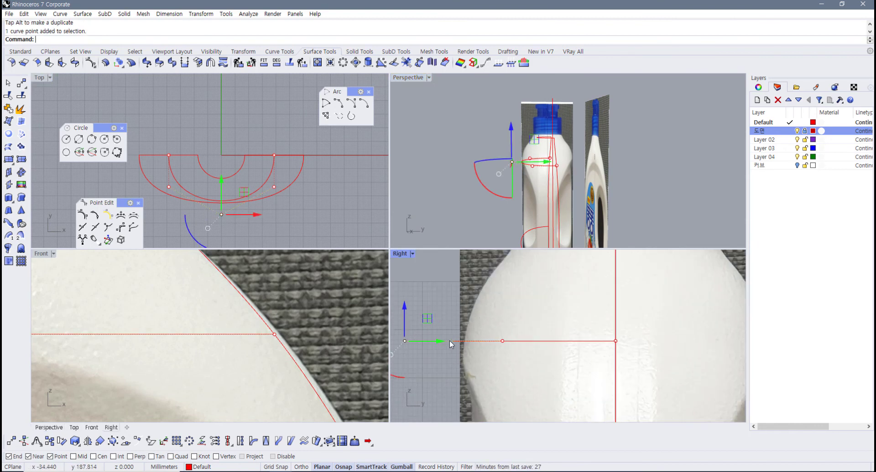
pyautogui.moveTo(447, 341); pyautogui.dragTo(457, 342)
pyautogui.click(457, 358)
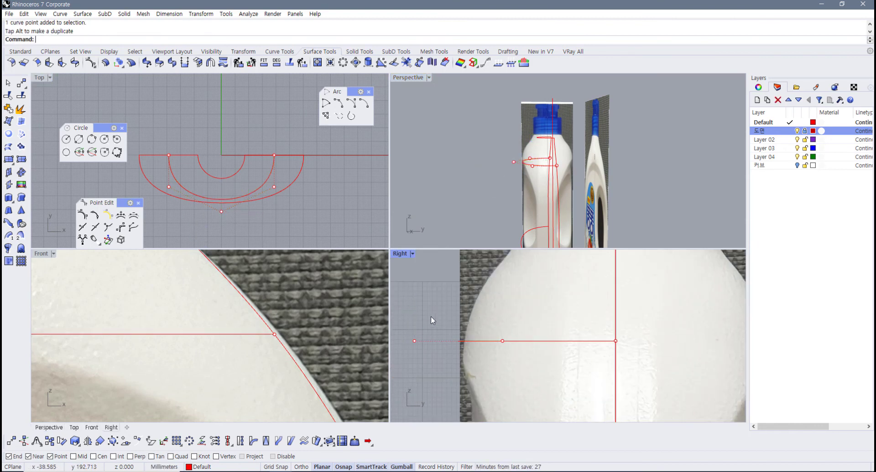
pyautogui.moveTo(393, 315); pyautogui.dragTo(457, 345)
pyautogui.click(470, 378)
pyautogui.scroll(-10, 466, 351)
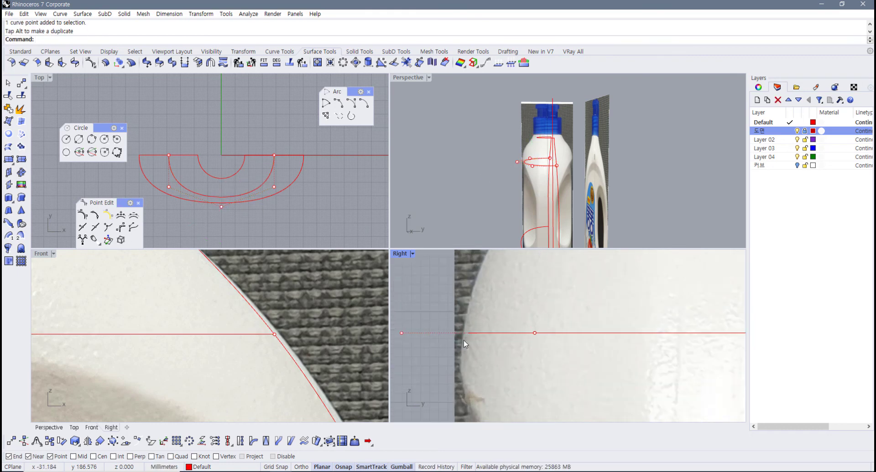
# - Hide the shoulder arc's control points and show those of the middle and bottom section curves instead
pyautogui.scroll(-5, 458, 329)
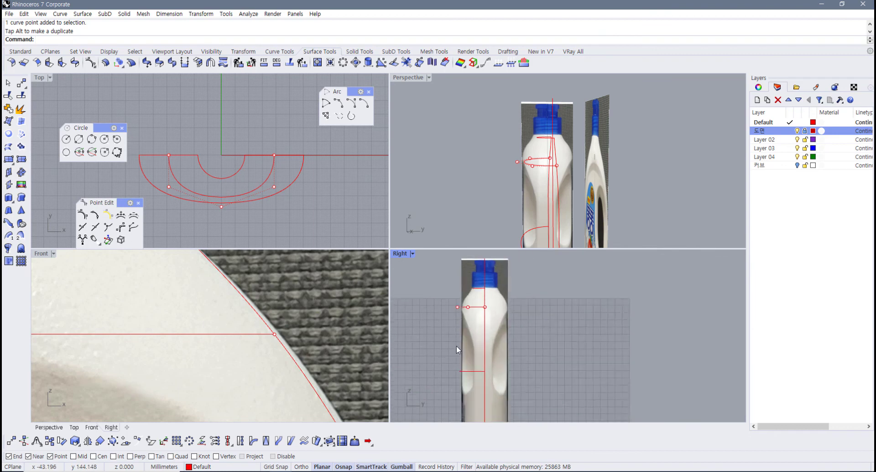
pyautogui.scroll(4, 459, 360)
pyautogui.scroll(-4, 466, 356)
pyautogui.scroll(-3, 465, 353)
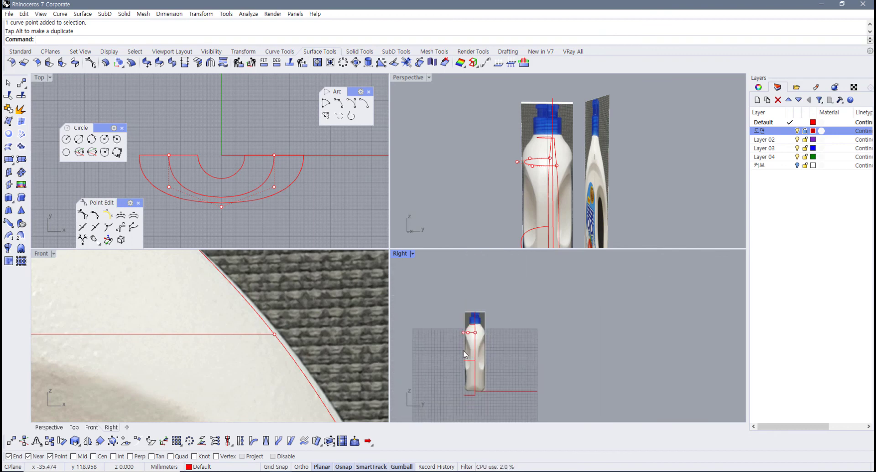
pyautogui.scroll(4, 462, 339)
pyautogui.moveTo(465, 312); pyautogui.dragTo(437, 411)
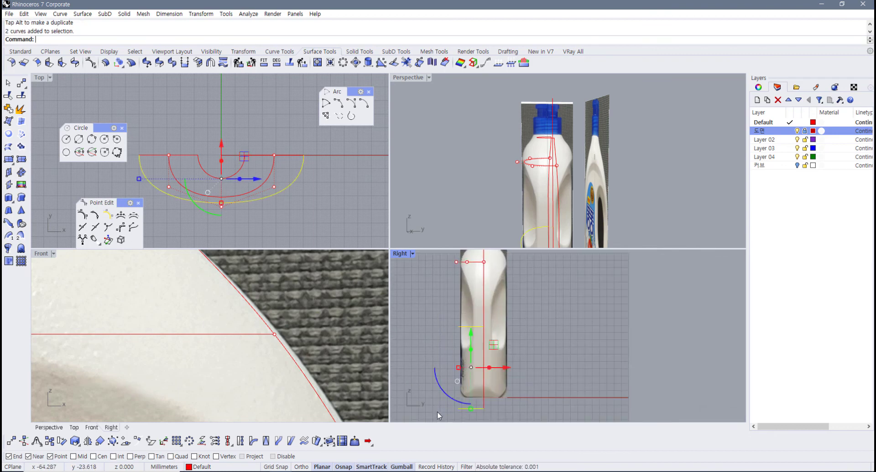
pyautogui.scroll(2, 453, 390)
pyautogui.click(268, 219)
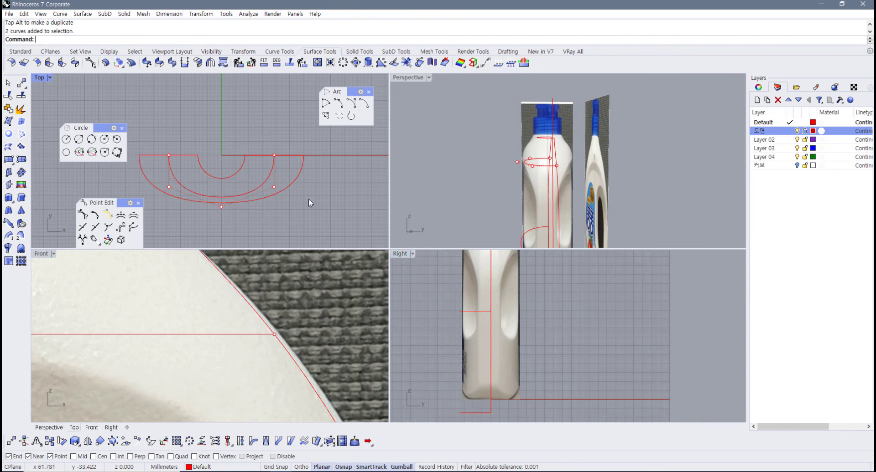
pyautogui.moveTo(309, 199); pyautogui.dragTo(291, 176)
pyautogui.press('F11')
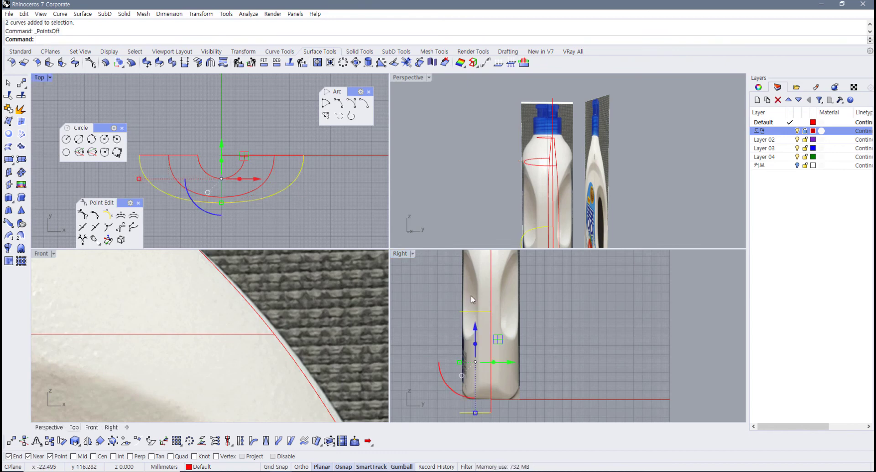
pyautogui.press('F10')
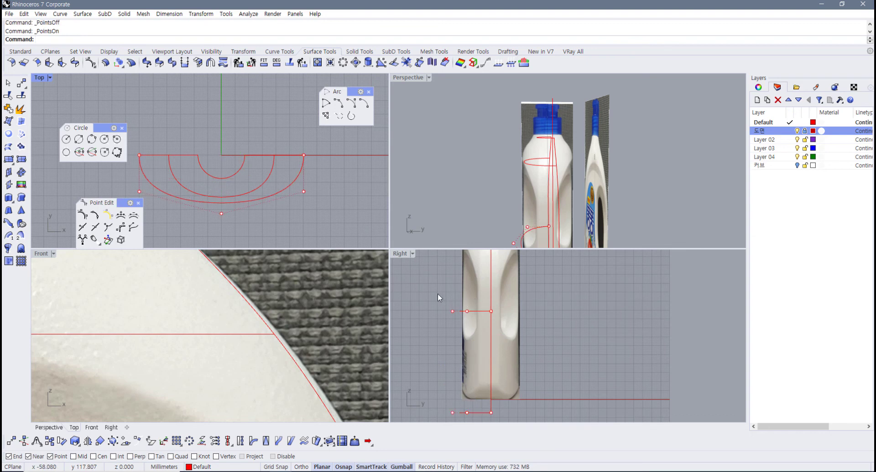
# - Move the outer control points of the middle and bottom sections inward to the bottle's silhouette in the Right view, and hide the points
pyautogui.moveTo(437, 293); pyautogui.dragTo(479, 416)
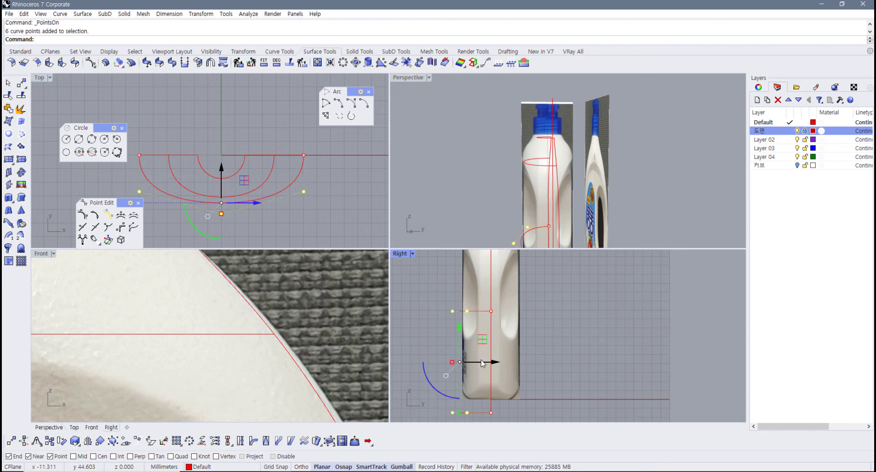
pyautogui.moveTo(482, 363); pyautogui.dragTo(486, 363)
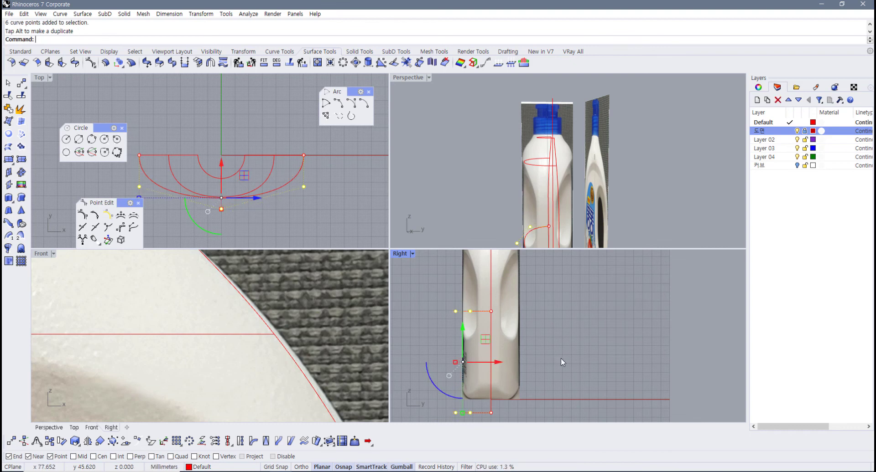
pyautogui.click(559, 358)
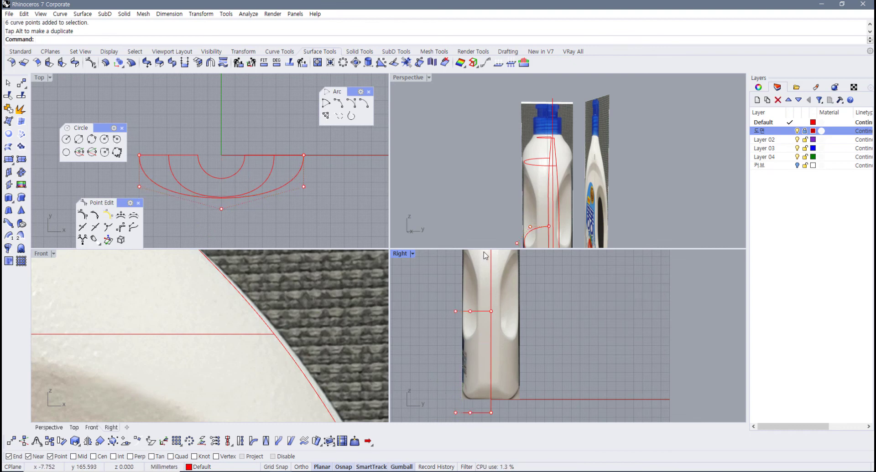
pyautogui.press('F11')
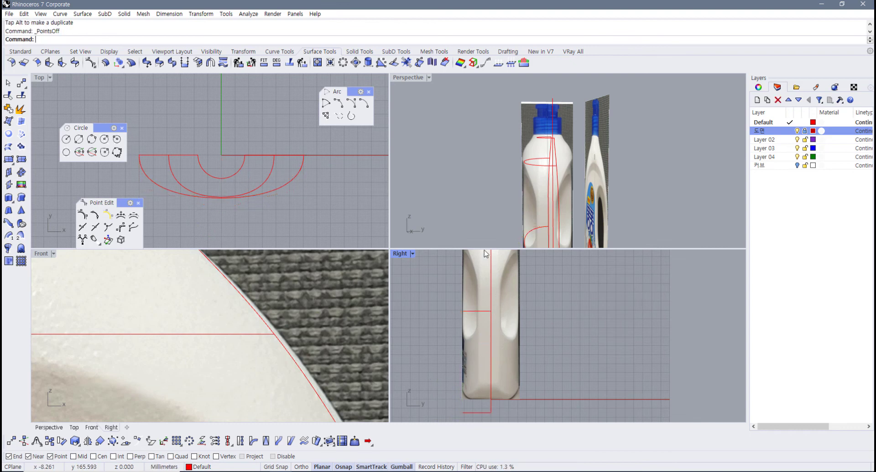
# - Maximize the Perspective view, hide the reference photo layer 도면, and move the Arc toolbar clear of the curves
pyautogui.doubleClick(405, 81)
pyautogui.moveTo(358, 220); pyautogui.dragTo(460, 256, button='right')
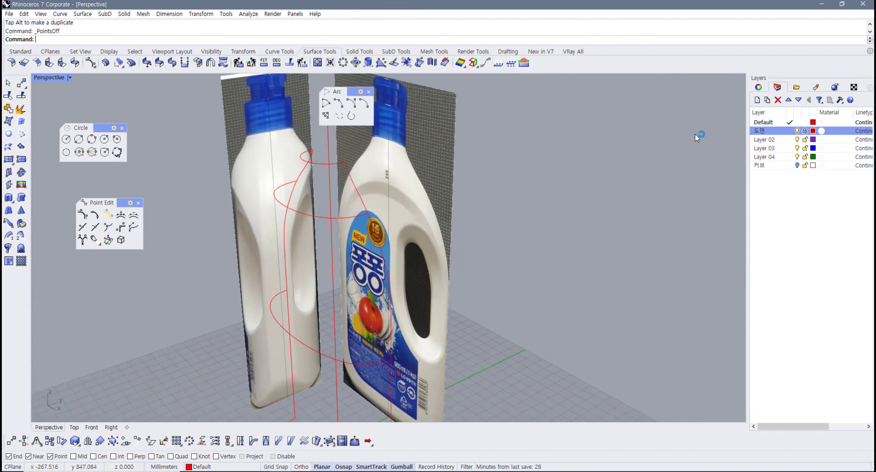
pyautogui.click(797, 131)
pyautogui.keyDown('shift'); pyautogui.moveTo(544, 219); pyautogui.dragTo(346, 201, button='right'); pyautogui.keyUp('shift')
pyautogui.moveTo(360, 95); pyautogui.dragTo(409, 105)
pyautogui.keyDown('shift'); pyautogui.moveTo(341, 232); pyautogui.dragTo(344, 224, button='right'); pyautogui.keyUp('shift')
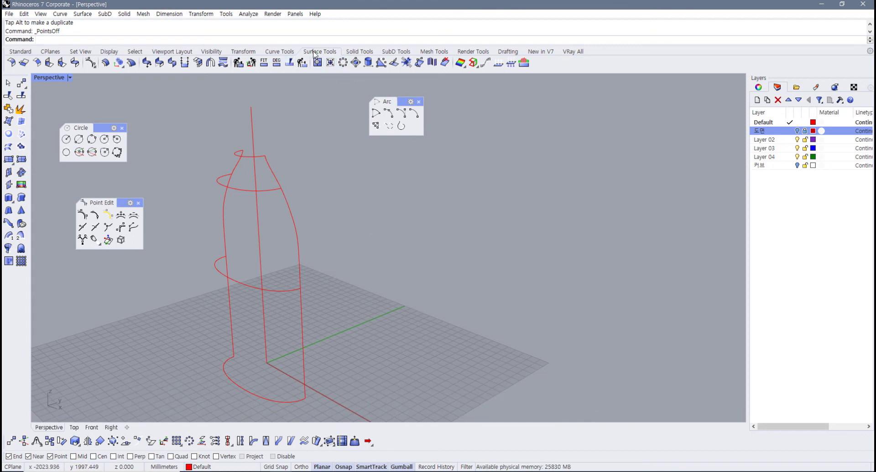
# - Sweep the neck, shoulder, middle and bottom cross-sections along the two profile rails, leaving the cross-sections unchanged and with Maintain height on
pyautogui.click(21, 235)
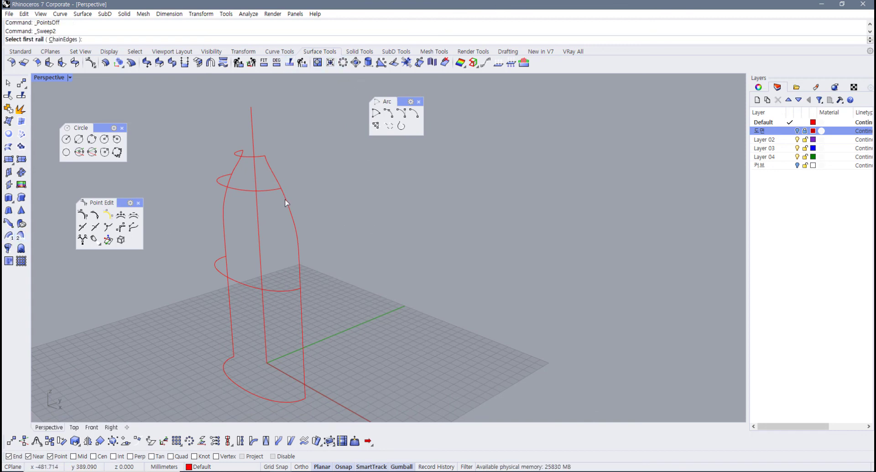
pyautogui.click(286, 203)
pyautogui.click(225, 205)
pyautogui.click(245, 158)
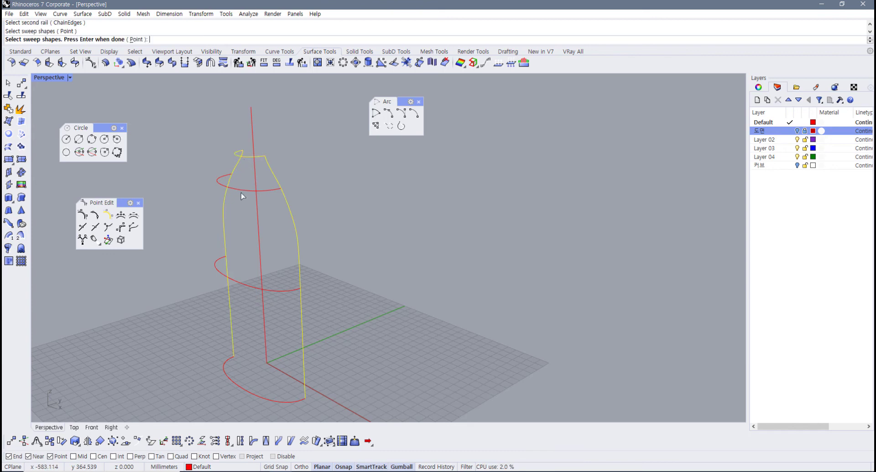
pyautogui.click(241, 193)
pyautogui.click(251, 291)
pyautogui.click(263, 395)
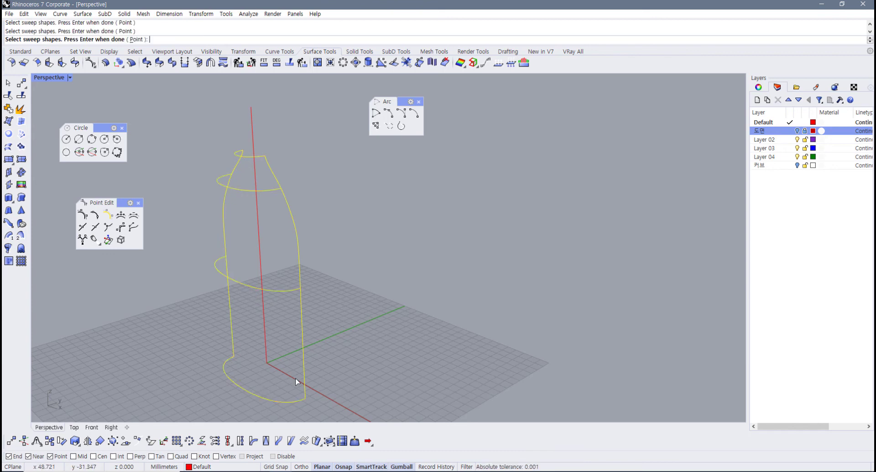
pyautogui.press('Return')
pyautogui.moveTo(290, 188); pyautogui.dragTo(448, 185)
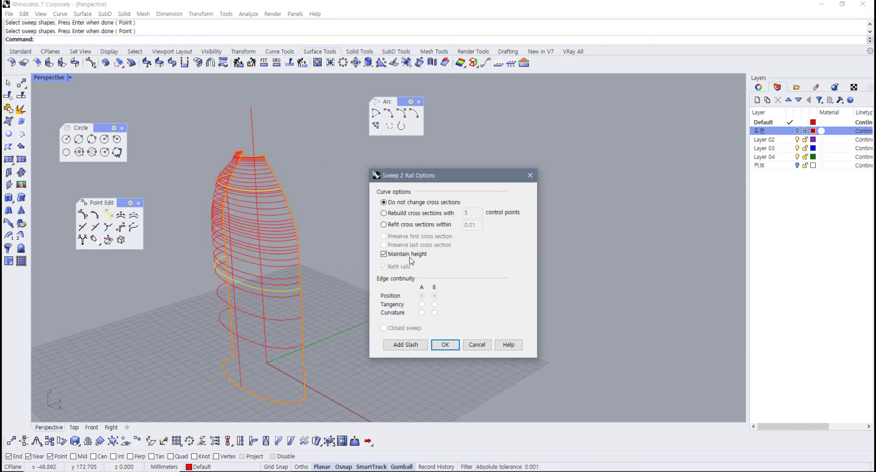
pyautogui.click(383, 254)
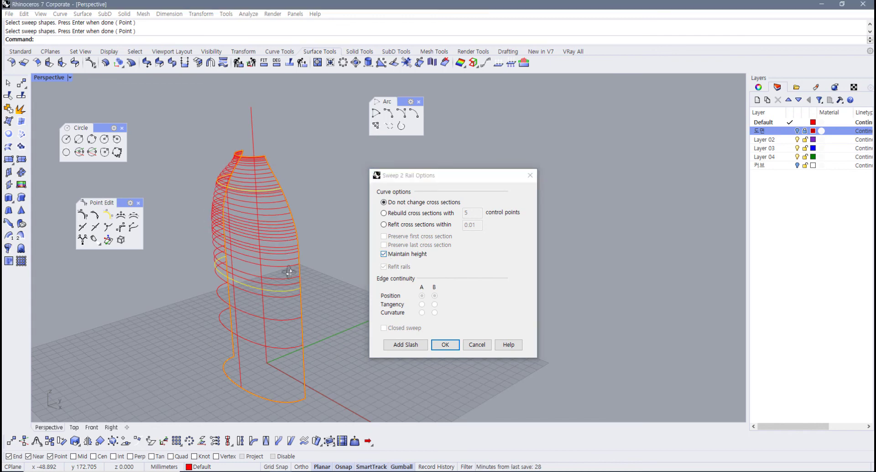
pyautogui.click(445, 345)
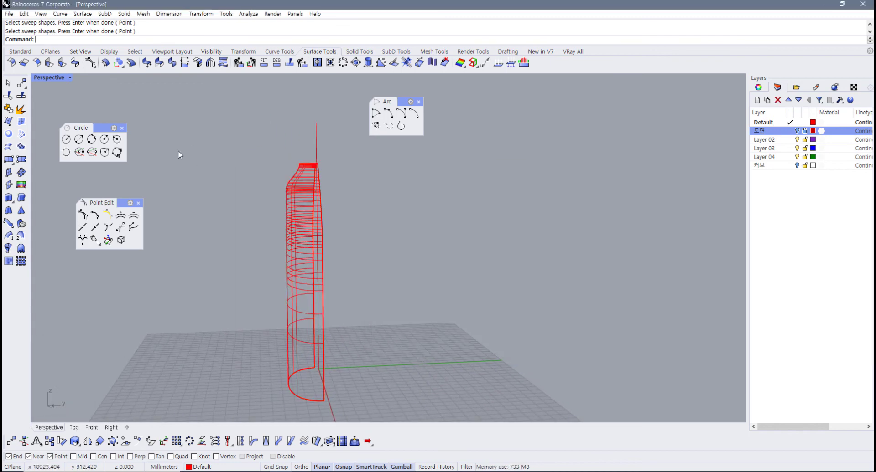
# - Switch the Perspective view to Rendered display mode and select the swept body surface
pyautogui.click(70, 78)
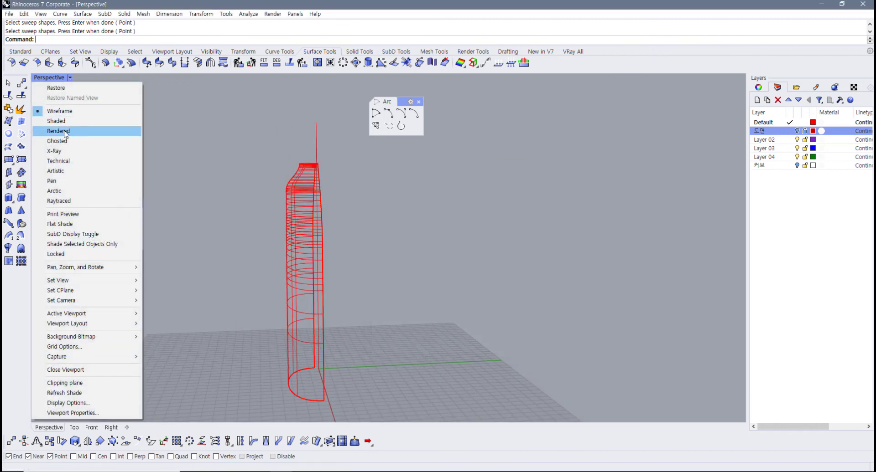
pyautogui.click(64, 131)
pyautogui.scroll(5, 321, 278)
pyautogui.click(300, 279)
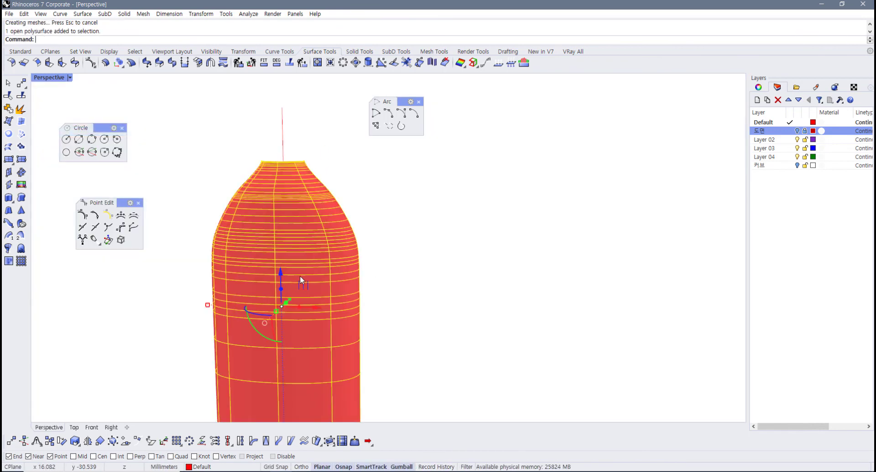
# - Set the colour of layer 도면 to black and deselect the swept surface
pyautogui.click(812, 131)
pyautogui.moveTo(587, 290); pyautogui.dragTo(582, 304)
pyautogui.click(588, 364)
pyautogui.click(490, 317)
pyautogui.scroll(-2, 359, 273)
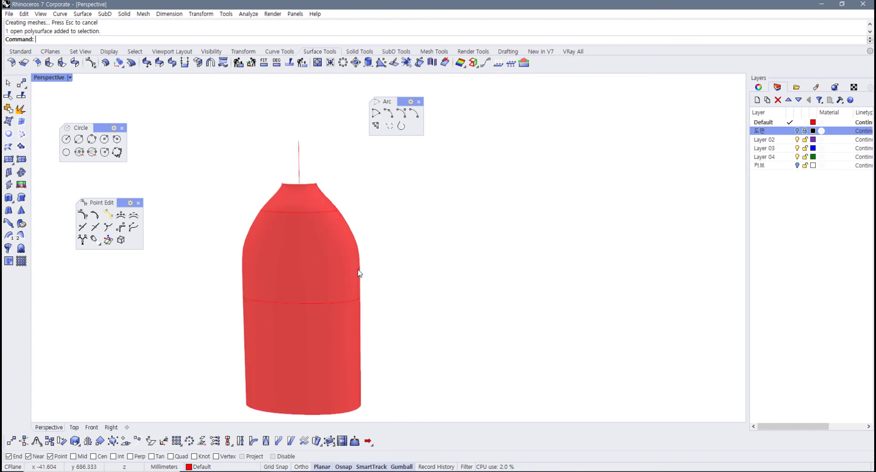
# - Examine the swept surface's outer face from several angles to see which side is shown in the backface colour
pyautogui.click(357, 273)
pyautogui.moveTo(538, 215); pyautogui.dragTo(484, 225, button='right')
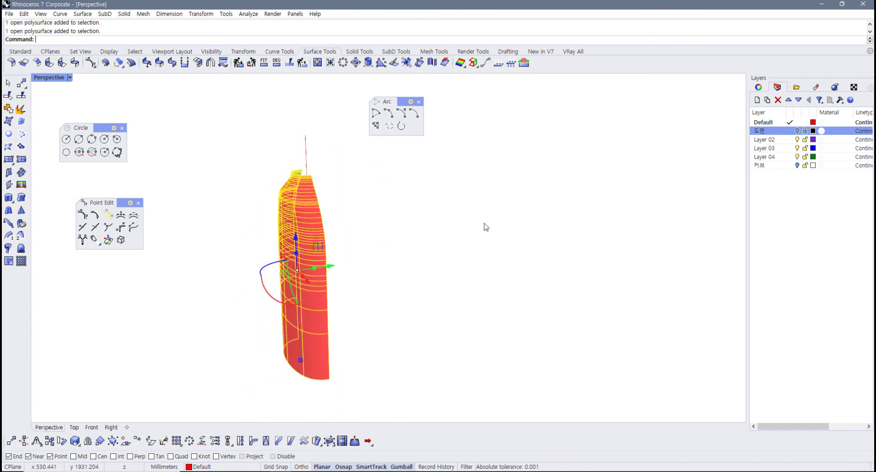
pyautogui.click(484, 225)
pyautogui.moveTo(383, 244); pyautogui.dragTo(329, 228, button='right')
pyautogui.scroll(2, 327, 256)
pyautogui.click(328, 241)
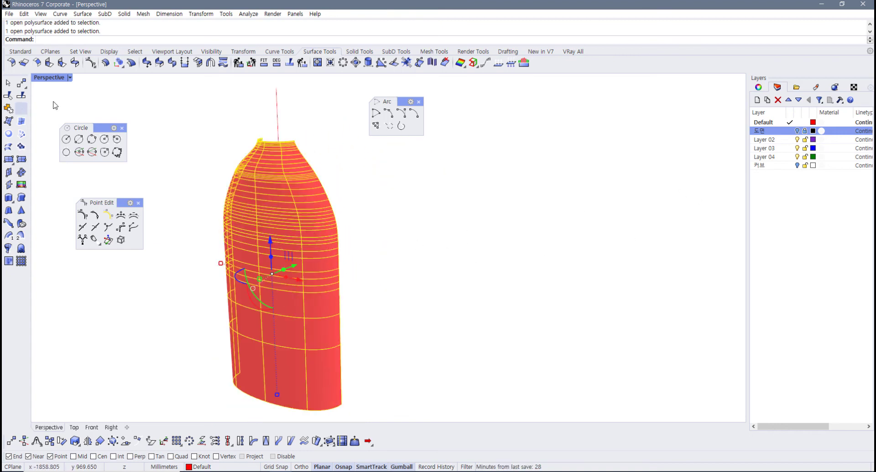
# - Look at the surface's inner face, and check the backface settings of the Shaded display mode in the options without changing them
pyautogui.click(20, 51)
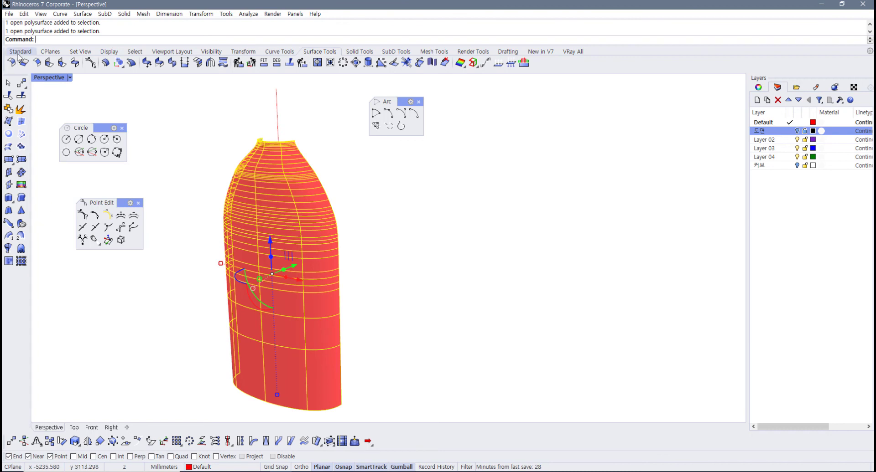
pyautogui.click(376, 247)
pyautogui.click(337, 252)
pyautogui.click(415, 271)
pyautogui.moveTo(415, 271); pyautogui.dragTo(322, 145, button='right')
pyautogui.click(391, 63)
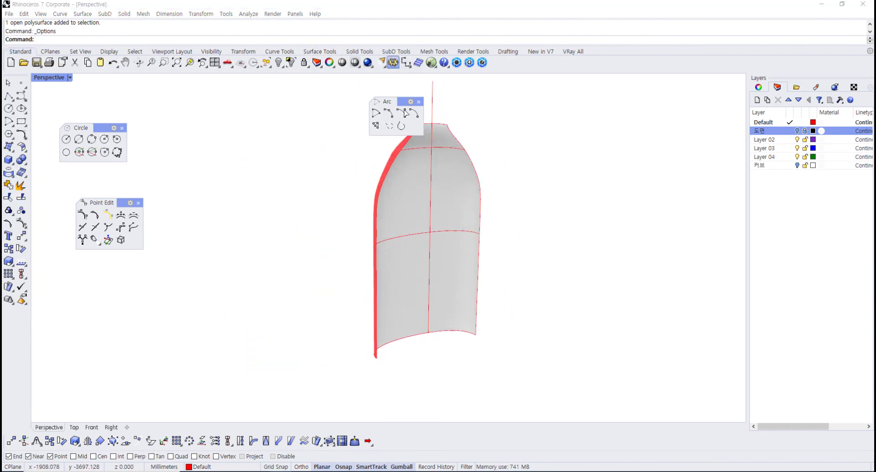
pyautogui.scroll(-3, 409, 337)
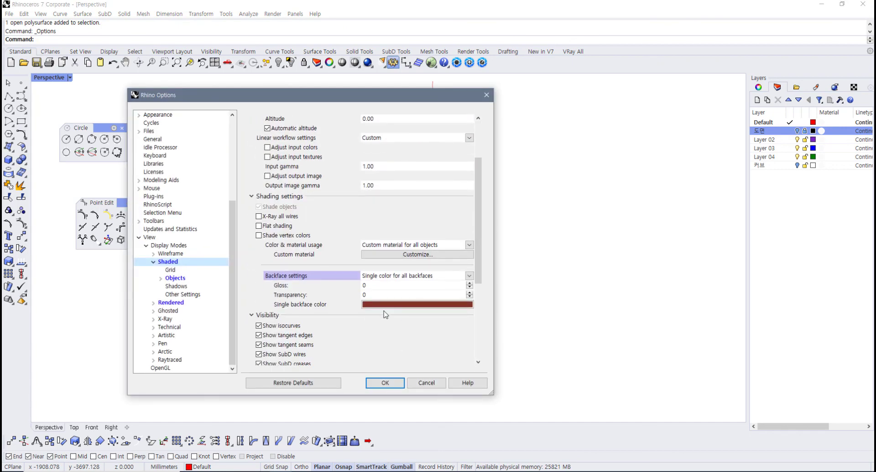
pyautogui.click(425, 383)
# - Flip the swept surface's direction so its front face points outward
pyautogui.click(413, 276)
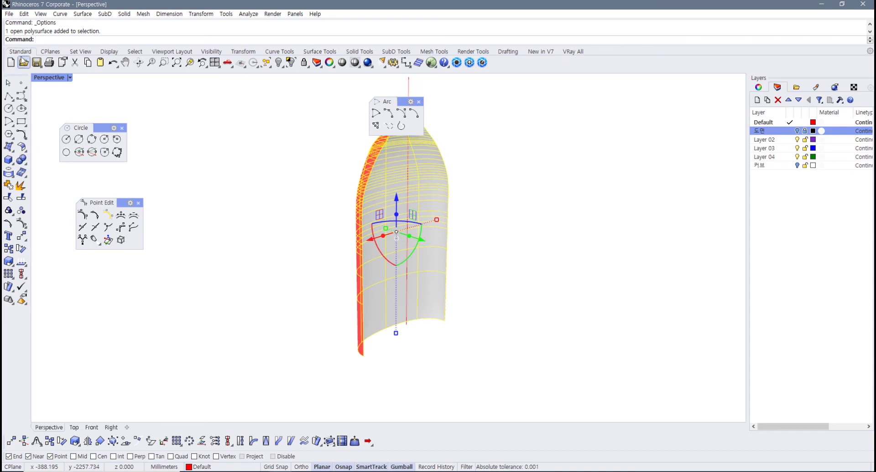
pyautogui.rightClick(24, 262)
pyautogui.click(160, 323)
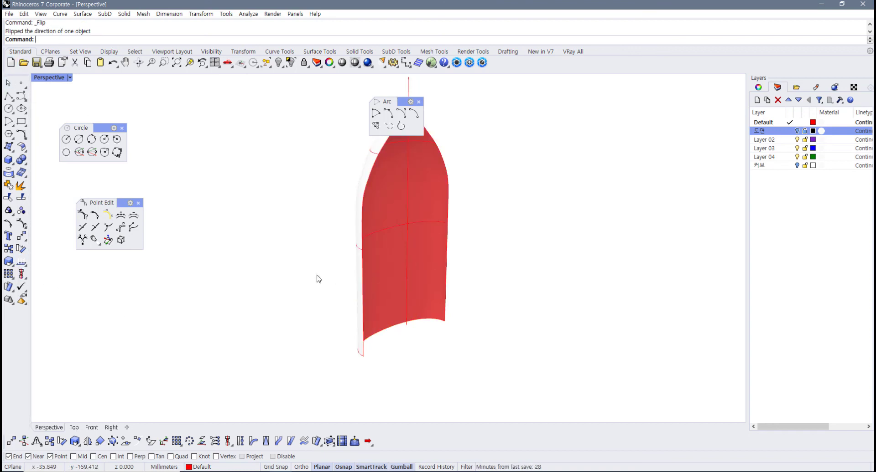
# - Set the perspective view's display mode to Shaded
pyautogui.moveTo(317, 275); pyautogui.dragTo(466, 267, button='right')
pyautogui.click(70, 78)
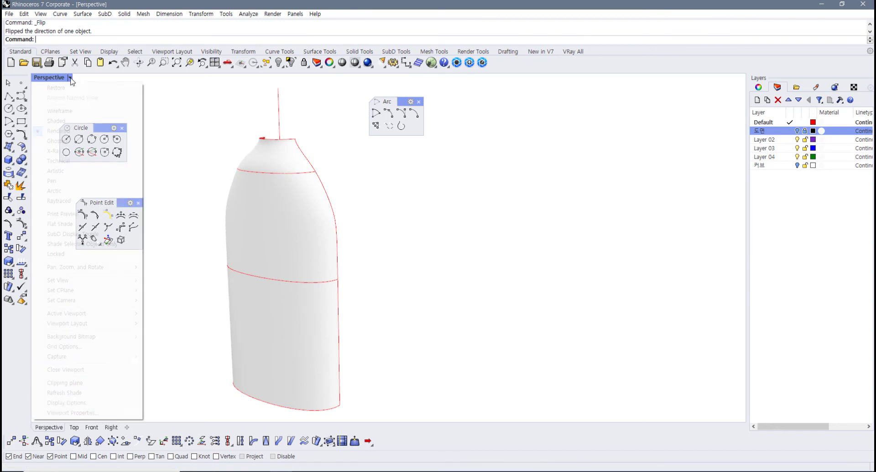
pyautogui.click(57, 122)
pyautogui.scroll(-3, 219, 228)
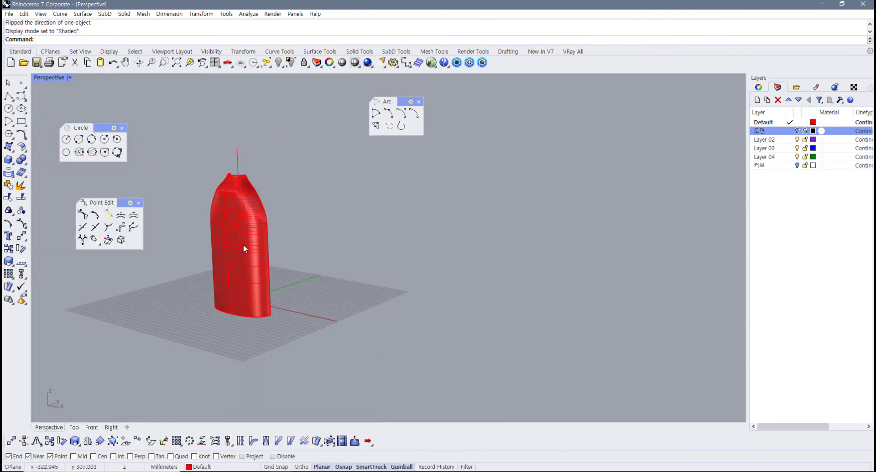
# - Examine the swept body surface in shaded display from the front, side and close to the shoulder, checking its isocurves and curvature
pyautogui.click(242, 245)
pyautogui.click(272, 266)
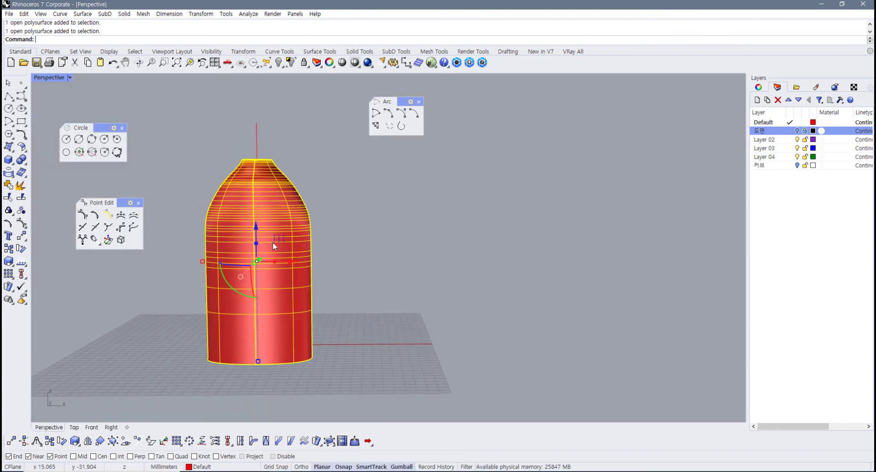
pyautogui.scroll(5, 260, 256)
pyautogui.scroll(-5, 252, 247)
pyautogui.click(330, 272)
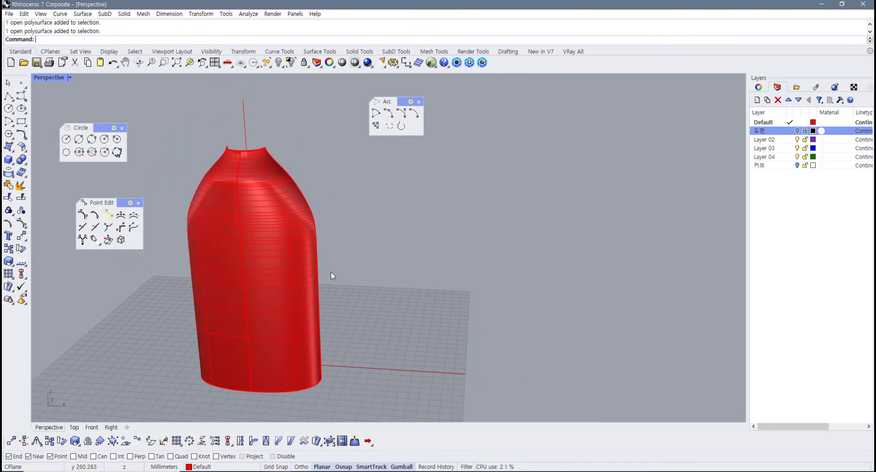
pyautogui.moveTo(330, 272); pyautogui.dragTo(251, 253, button='right')
pyautogui.click(266, 246)
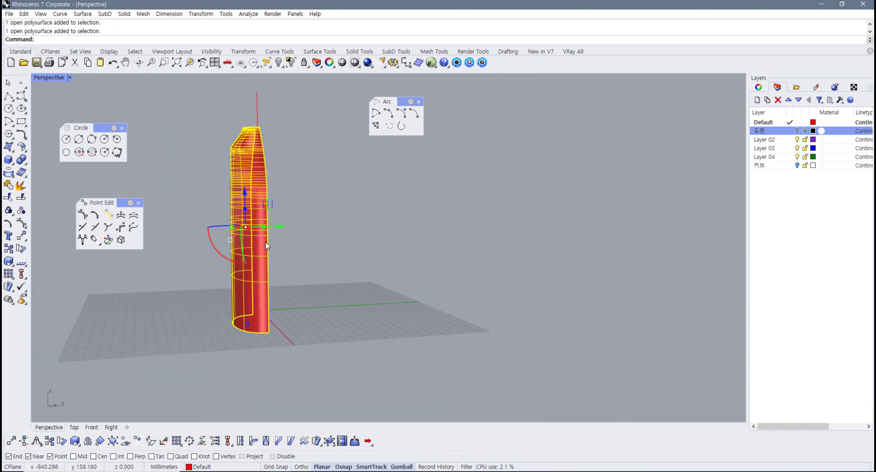
pyautogui.click(375, 245)
pyautogui.moveTo(371, 239); pyautogui.dragTo(299, 230, button='right')
pyautogui.scroll(5, 227, 204)
pyautogui.keyDown('shift'); pyautogui.moveTo(238, 203); pyautogui.dragTo(245, 237, button='right'); pyautogui.keyUp('shift')
pyautogui.scroll(3, 246, 234)
pyautogui.click(256, 231)
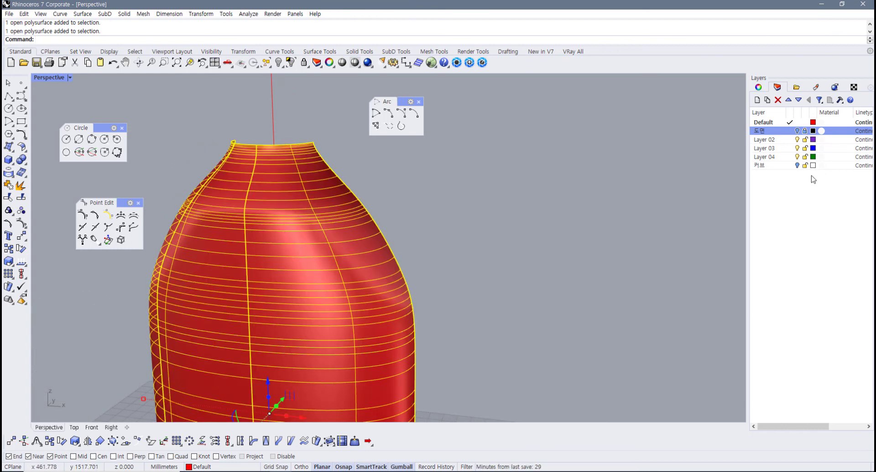
# - Set the colour of layer Default to black
pyautogui.click(780, 125)
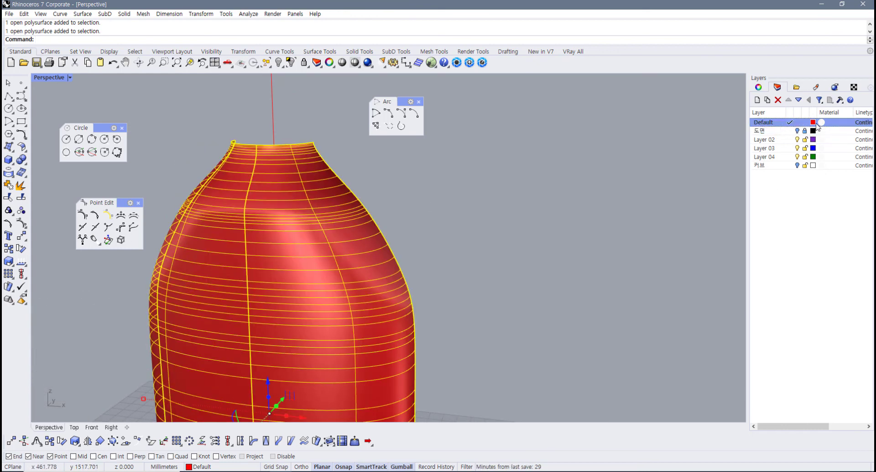
pyautogui.click(811, 123)
pyautogui.click(584, 334)
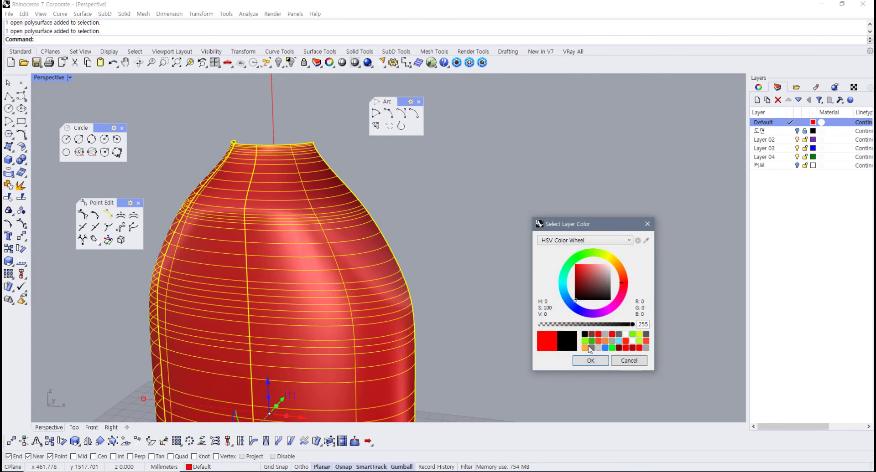
pyautogui.click(590, 361)
# - Examine the bottle body's shading and isocurve distribution over its full height and around the neck and shoulder
pyautogui.scroll(8, 315, 212)
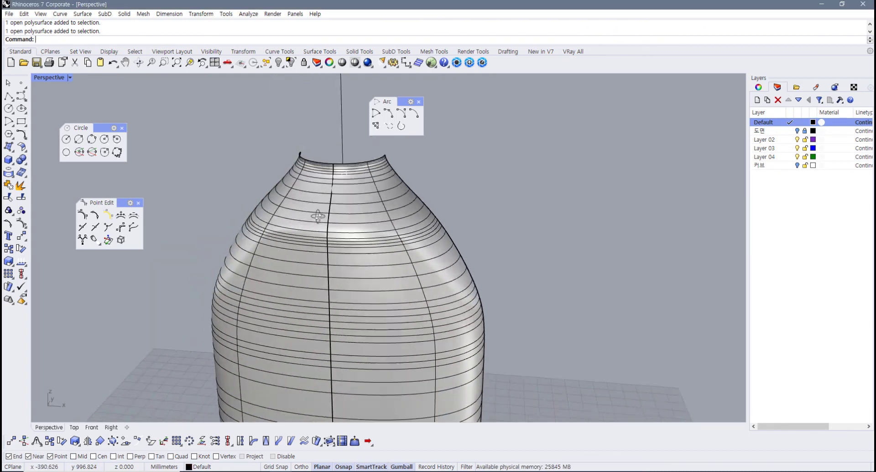
pyautogui.scroll(-5, 377, 213)
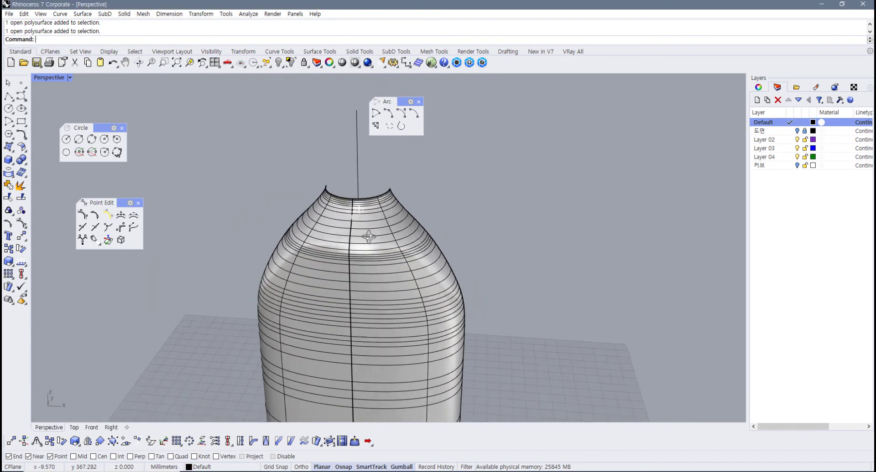
pyautogui.scroll(-7, 343, 213)
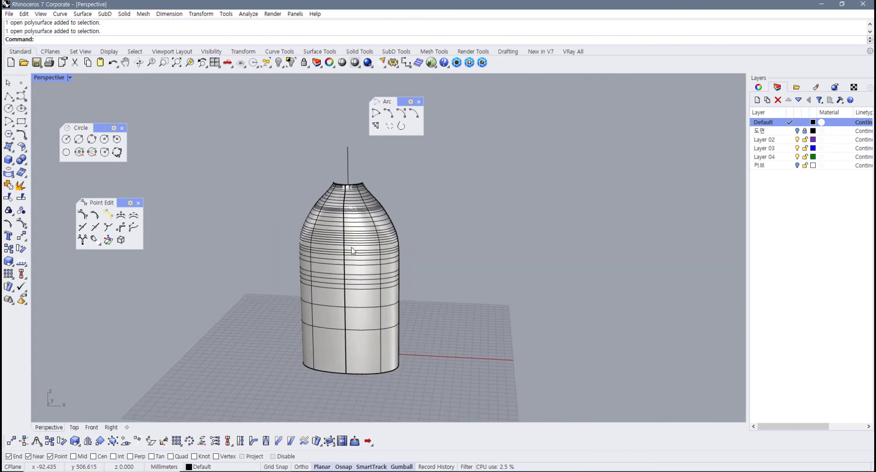
pyautogui.keyDown('shift'); pyautogui.moveTo(387, 271); pyautogui.dragTo(319, 269, button='right'); pyautogui.keyUp('shift')
pyautogui.scroll(2, 297, 246)
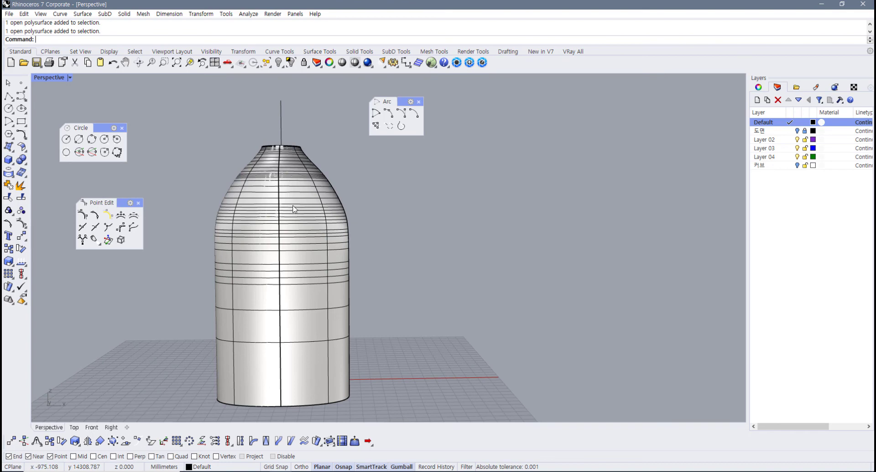
pyautogui.scroll(5, 293, 209)
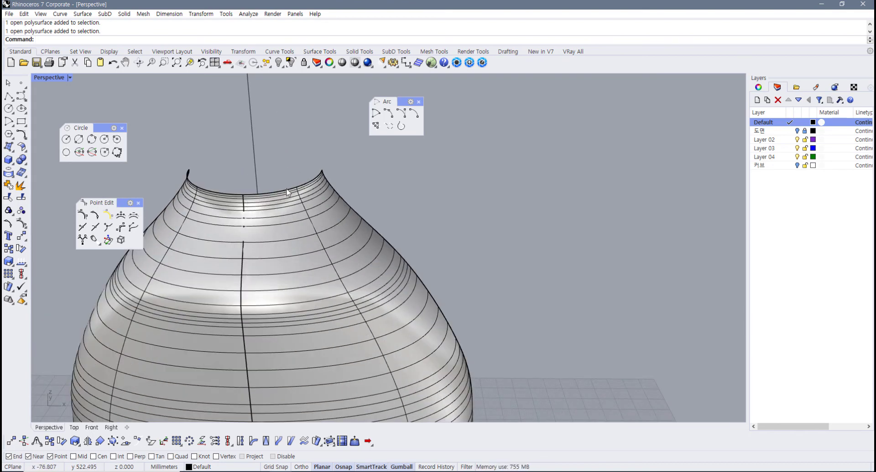
# - Check which objects lie at the neck opening by selecting the neck curve and the swept body, and inspect the whole selected surface
pyautogui.click(289, 205)
pyautogui.click(313, 213)
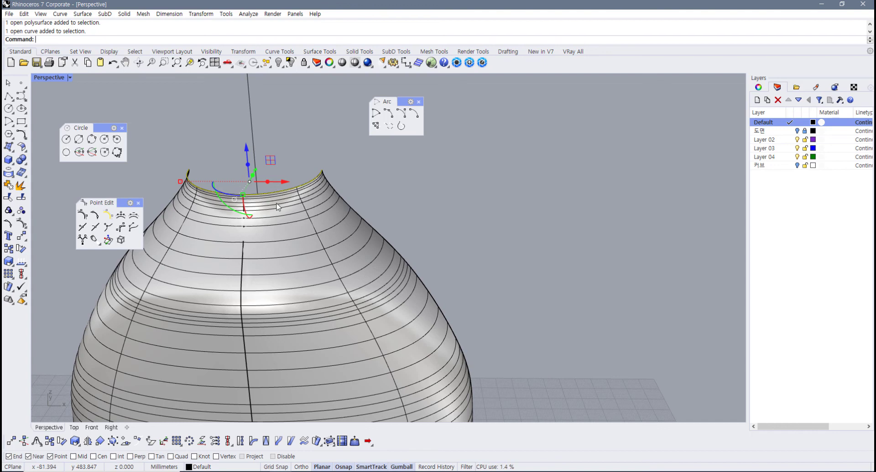
pyautogui.click(287, 221)
pyautogui.scroll(-5, 287, 224)
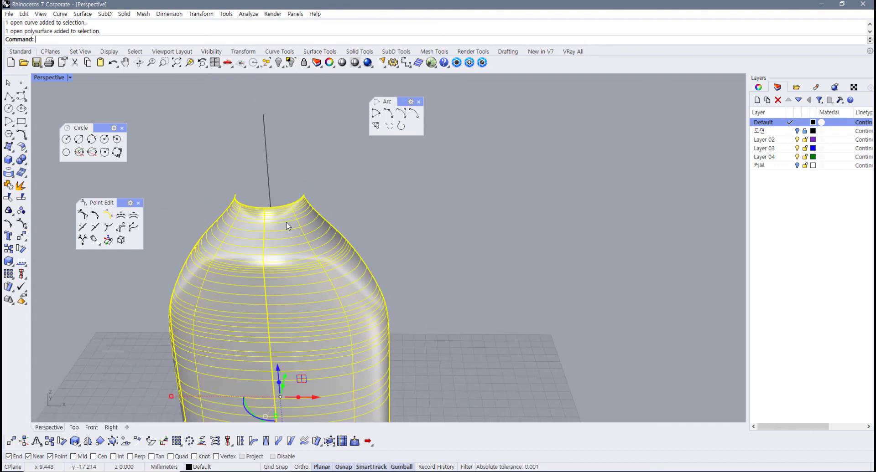
pyautogui.moveTo(316, 258); pyautogui.dragTo(282, 249, button='right')
pyautogui.scroll(2, 292, 246)
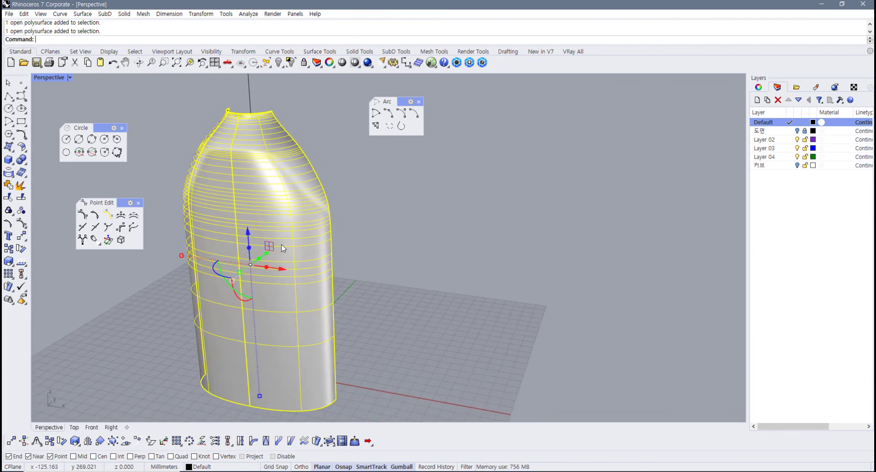